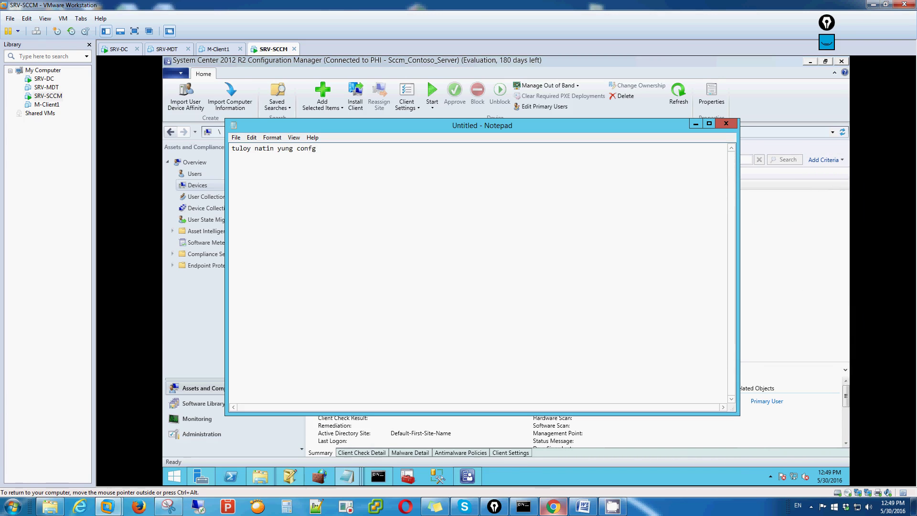
Step: Correct the note to 'tuloy natin yung config nang sccm' and add a line about discovering users and machines
key("BackSpace")
type("ig nang sccm")
key("Return")
key("Return")
type("kelangan natin ma discove")
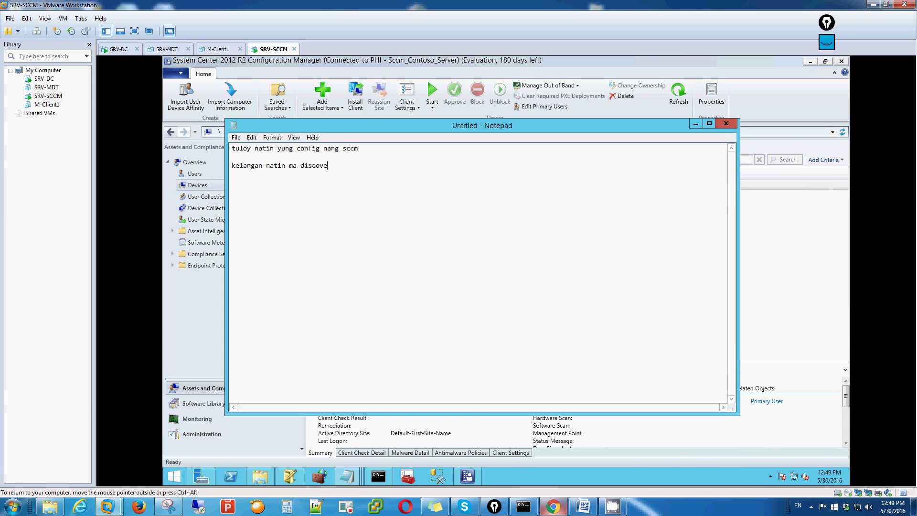
type("r ang mga user at machine sa sccm con")
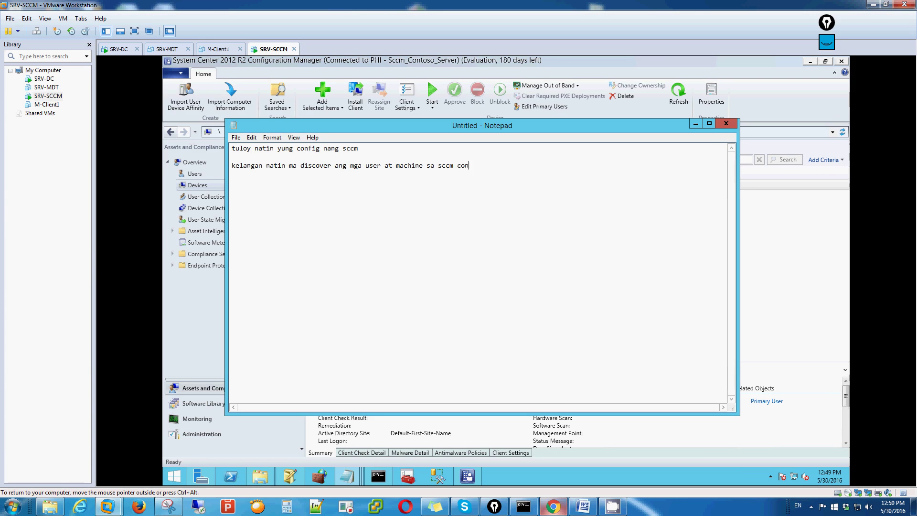
type("solenatin")
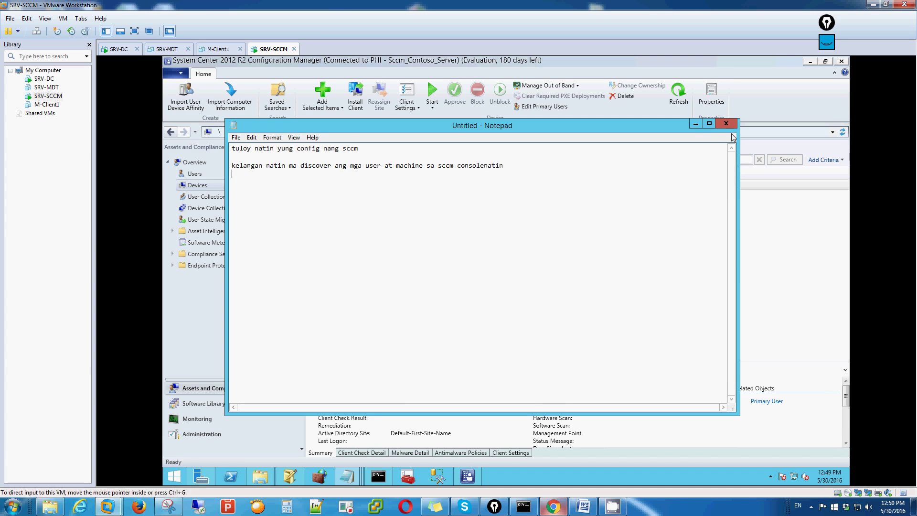
Step: Show Discovery Methods under Administration > Hierarchy Configuration in the console
left_click(696, 124)
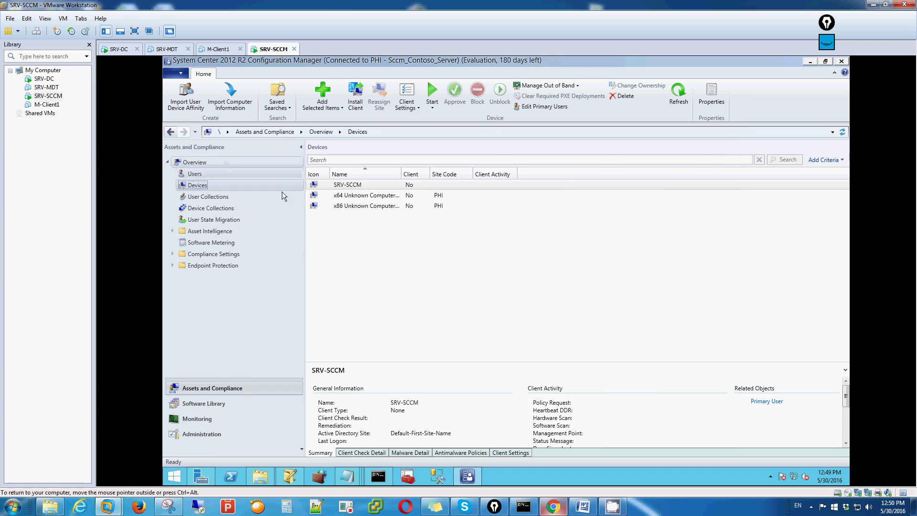
left_click(201, 438)
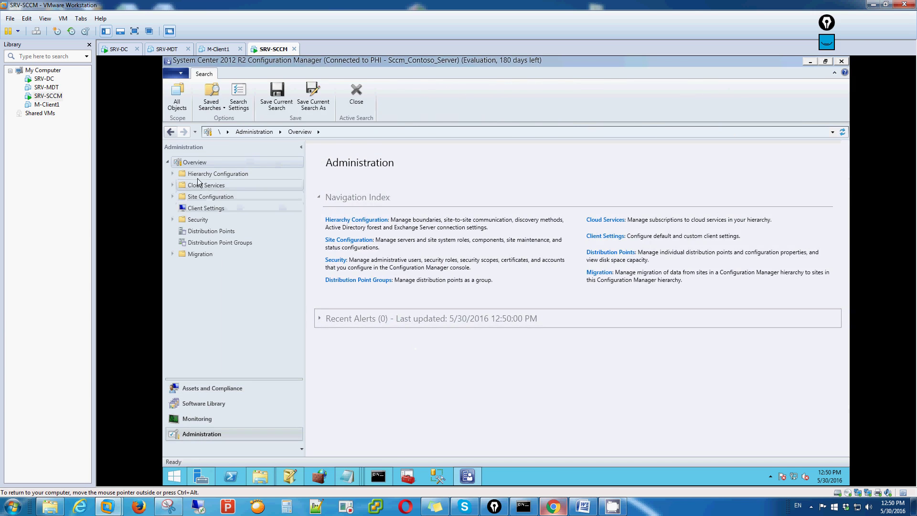
left_click(173, 174)
left_click(211, 186)
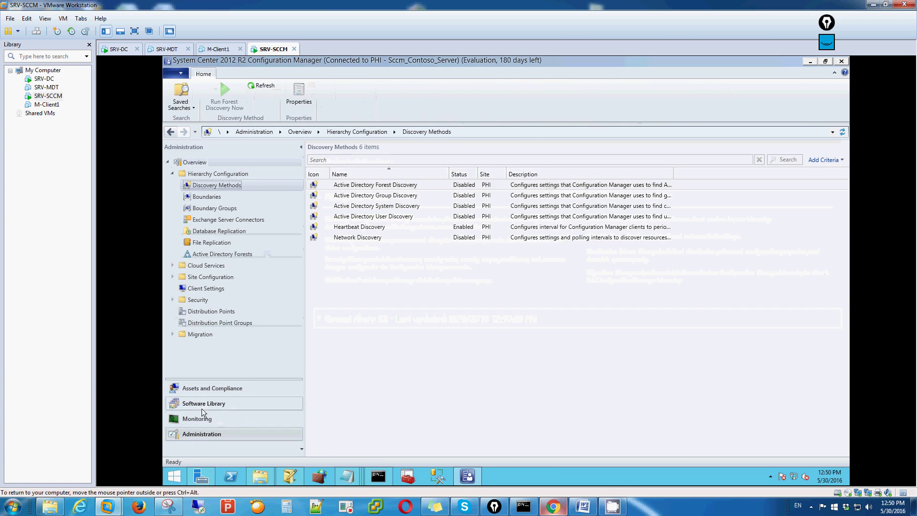
Step: Glance at the discovered users and device collections in Assets and Compliance, then return to Discovery Methods
left_click(210, 390)
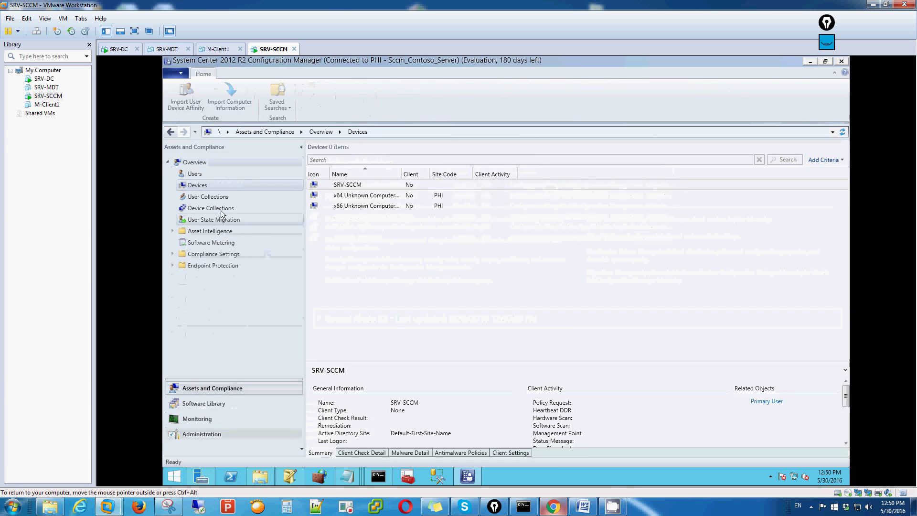
left_click(204, 174)
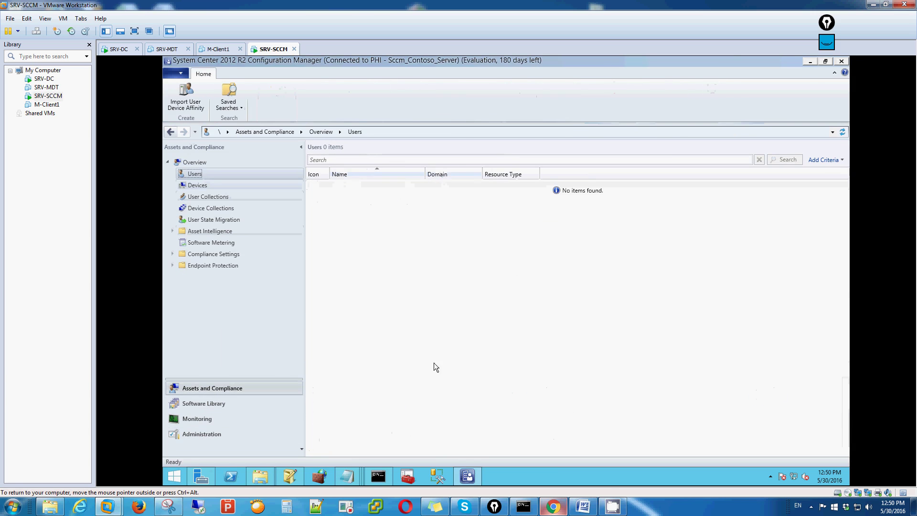
key("Down")
key("Down")
key("Down")
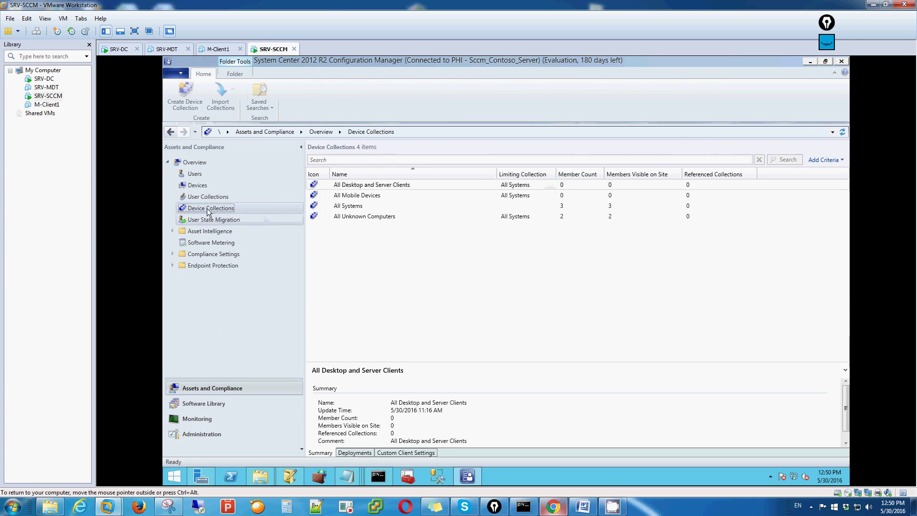
key("Up")
key("Up")
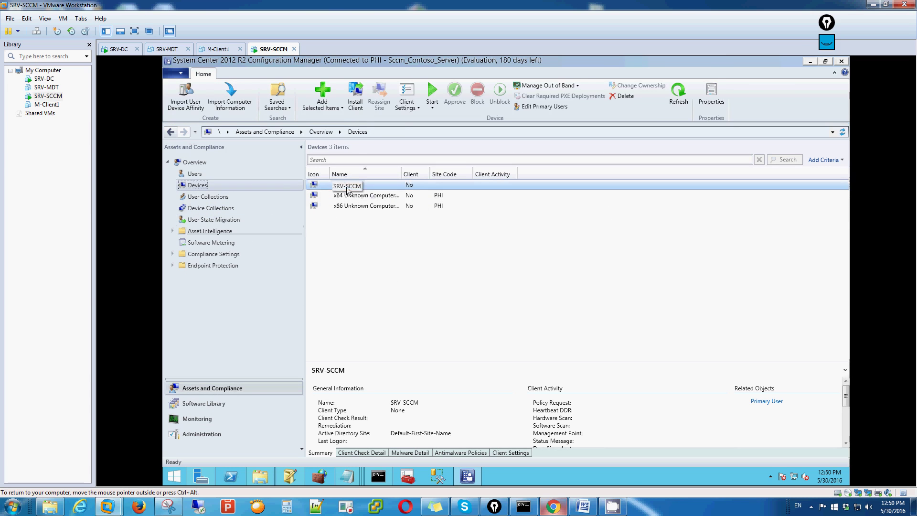
left_click(210, 432)
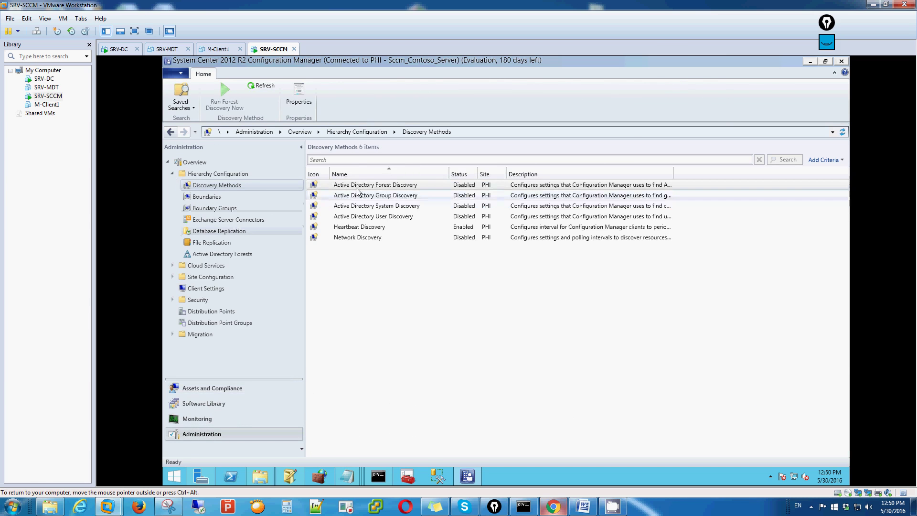
Step: Enable Active Directory Forest Discovery with automatic site and IP-range boundary creation, confirming full discovery
double_click(376, 185)
left_click(401, 224)
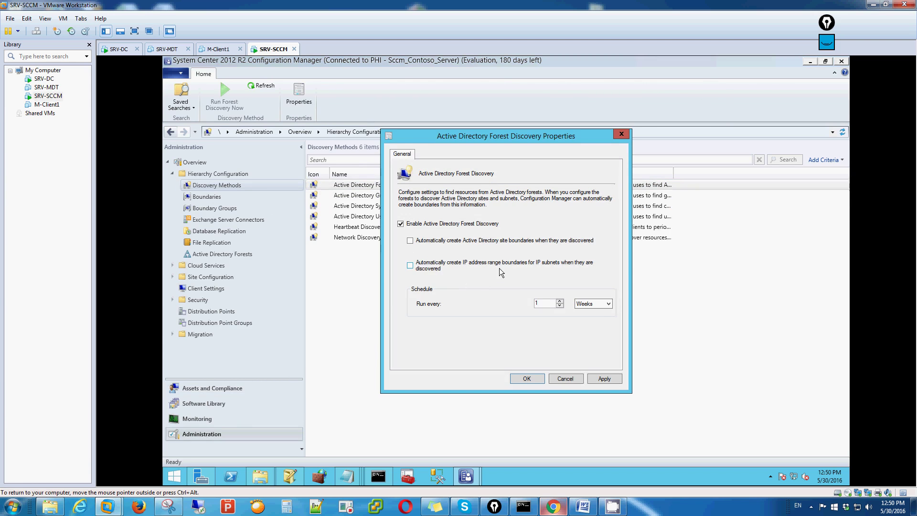
left_click(410, 241)
left_click(412, 267)
left_click(610, 383)
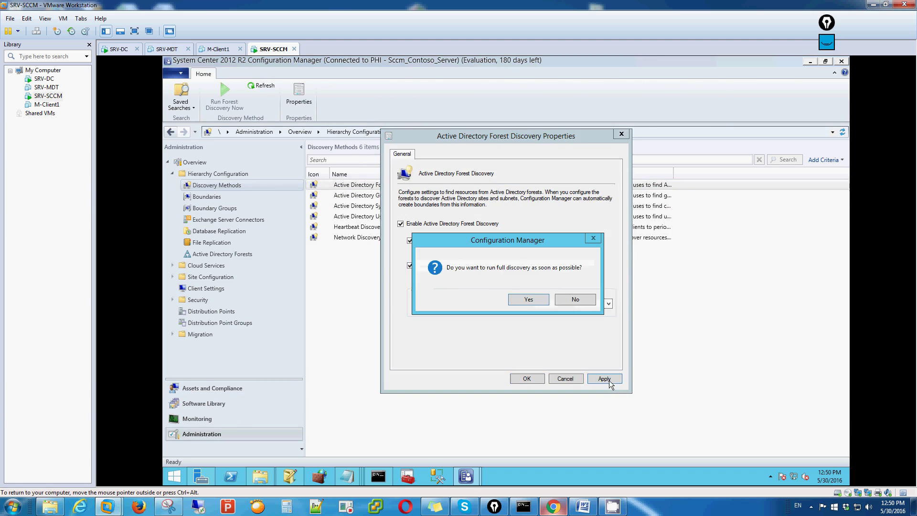
left_click(528, 300)
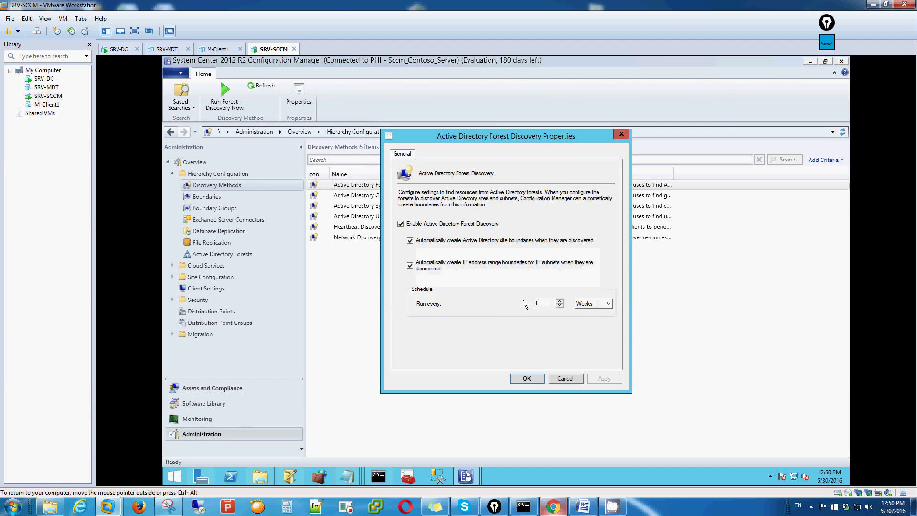
Step: Set Forest Discovery to run every 1 day and save the settings
left_click(603, 307)
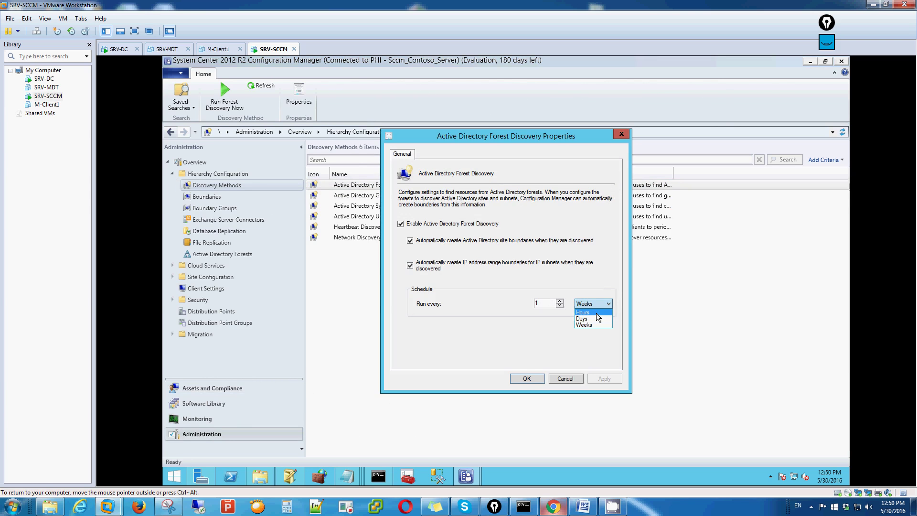
left_click(591, 318)
left_click(602, 383)
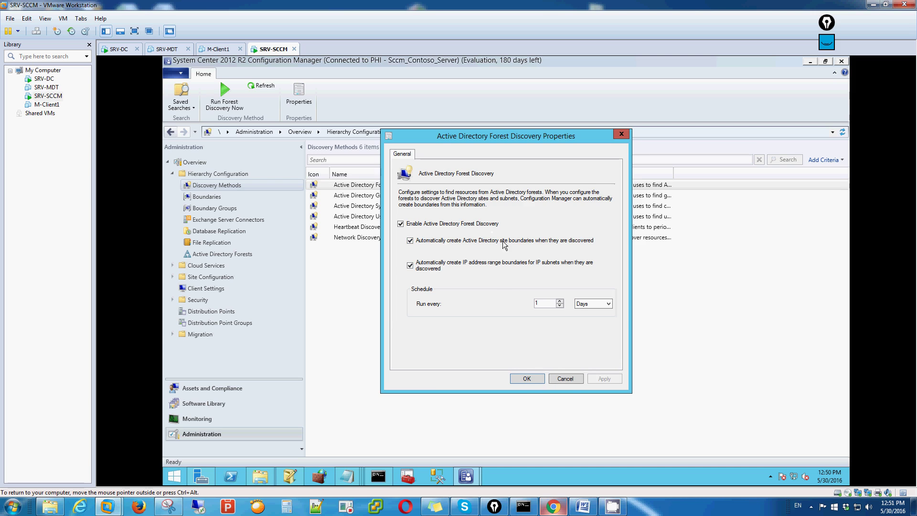
left_click(527, 380)
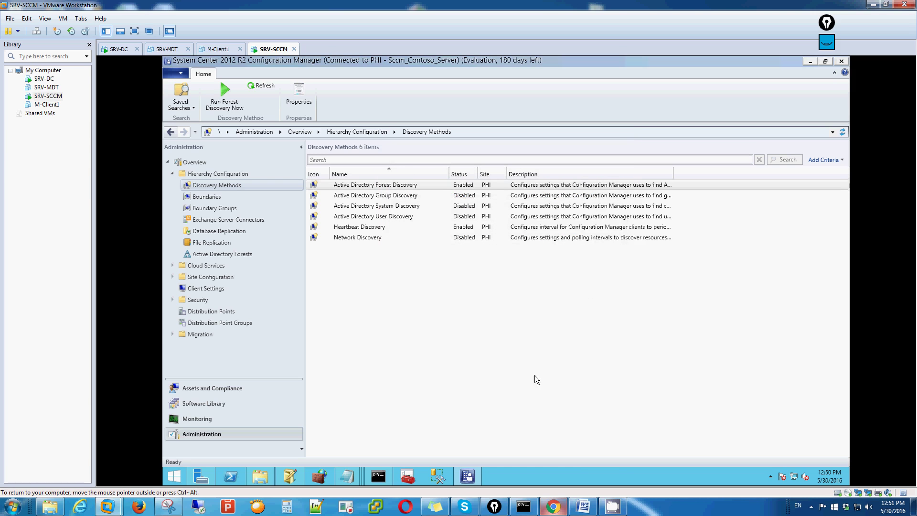
Step: Enable Active Directory Group Discovery and try adding a Location scope, then cancel it
double_click(399, 196)
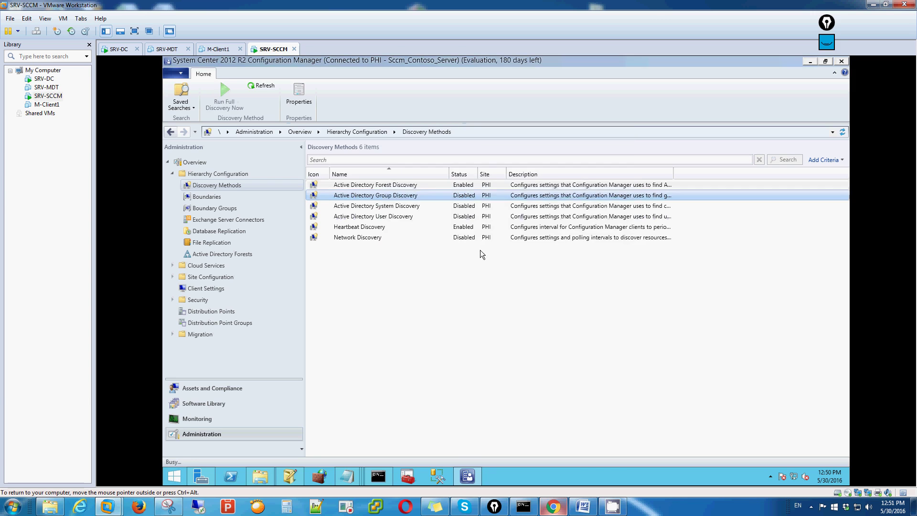
left_click(404, 209)
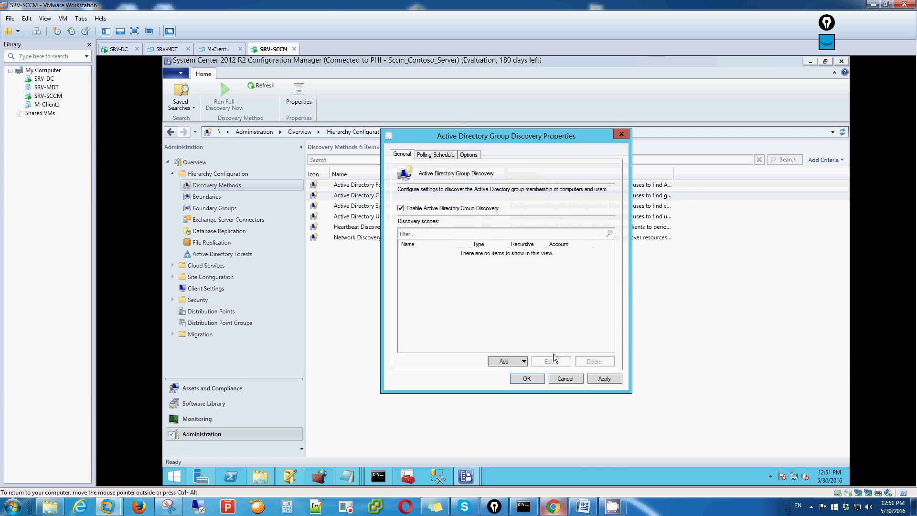
left_click(504, 362)
left_click(522, 369)
left_click(523, 364)
left_click(506, 382)
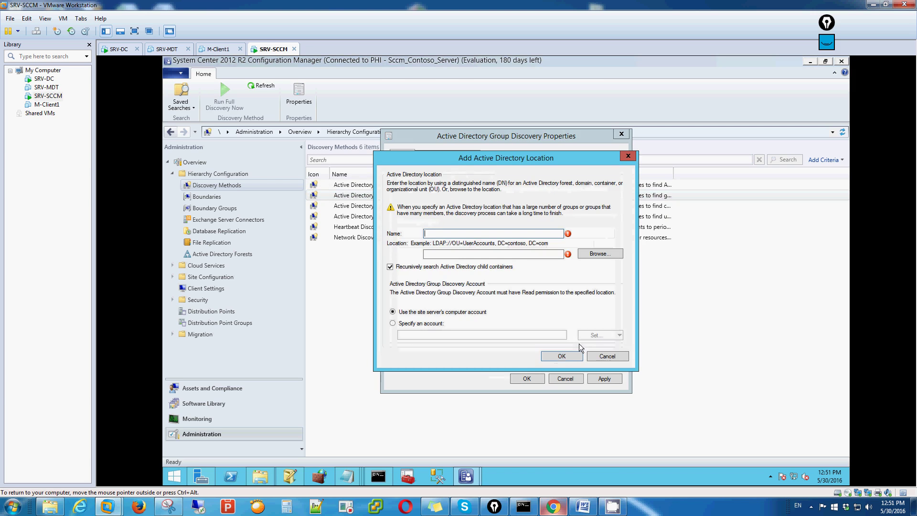
left_click(608, 354)
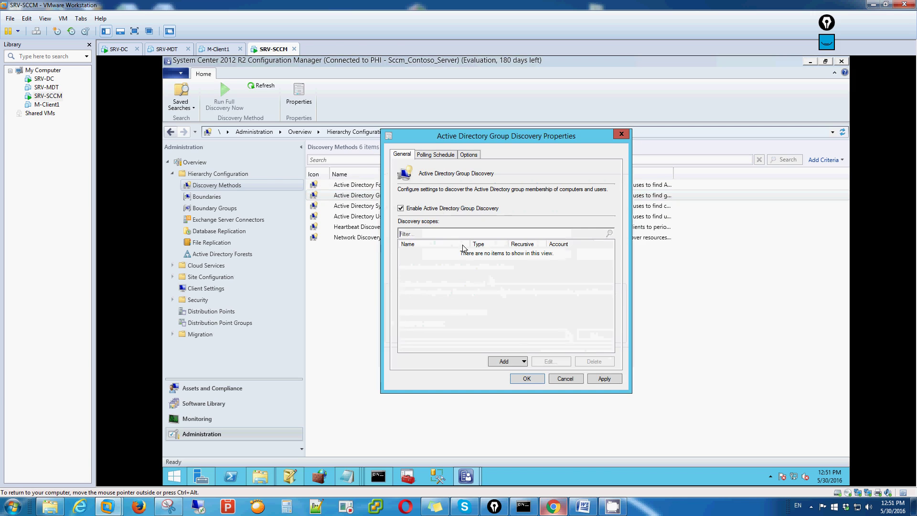
Step: Explore adding a Groups scope with domain controller and browse options, then cancel without adding
left_click(524, 361)
left_click(510, 371)
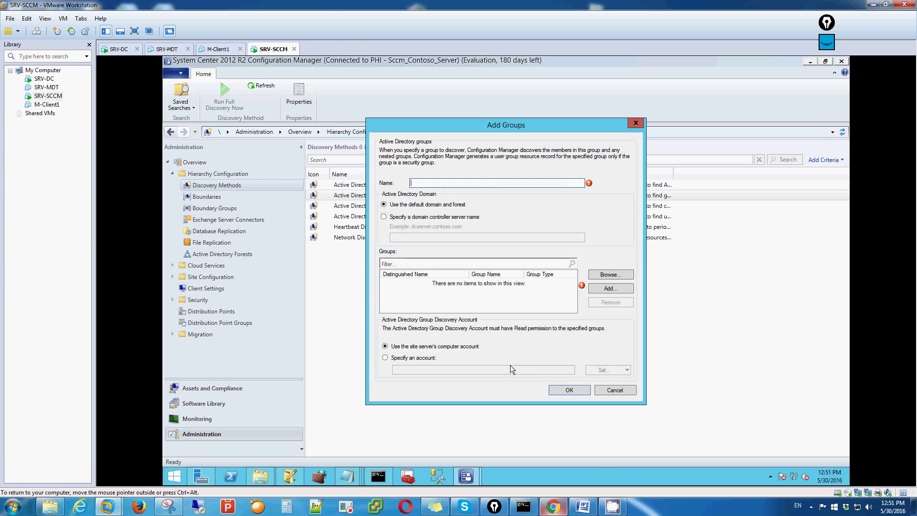
left_click(386, 217)
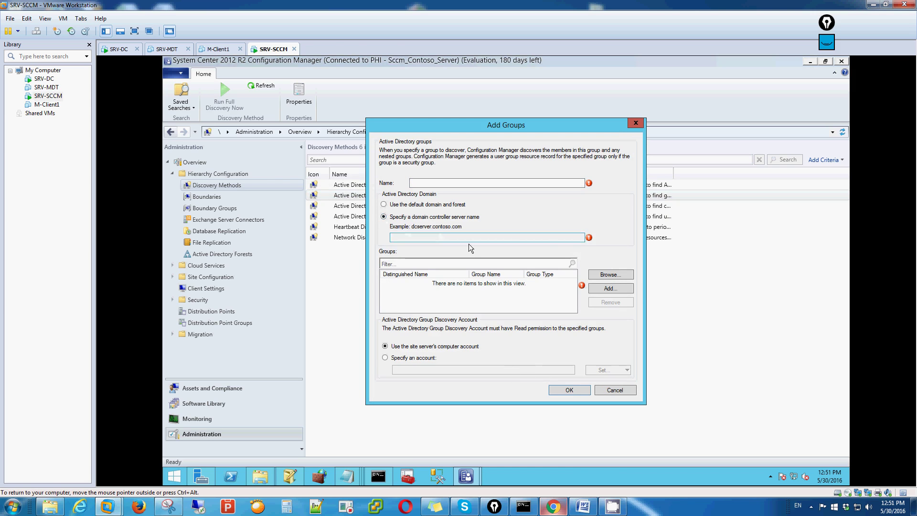
left_click(612, 276)
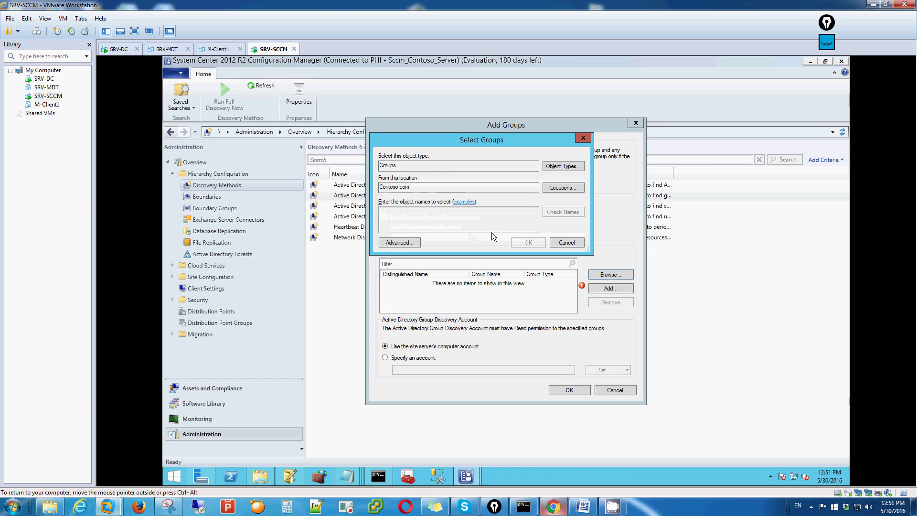
left_click(567, 242)
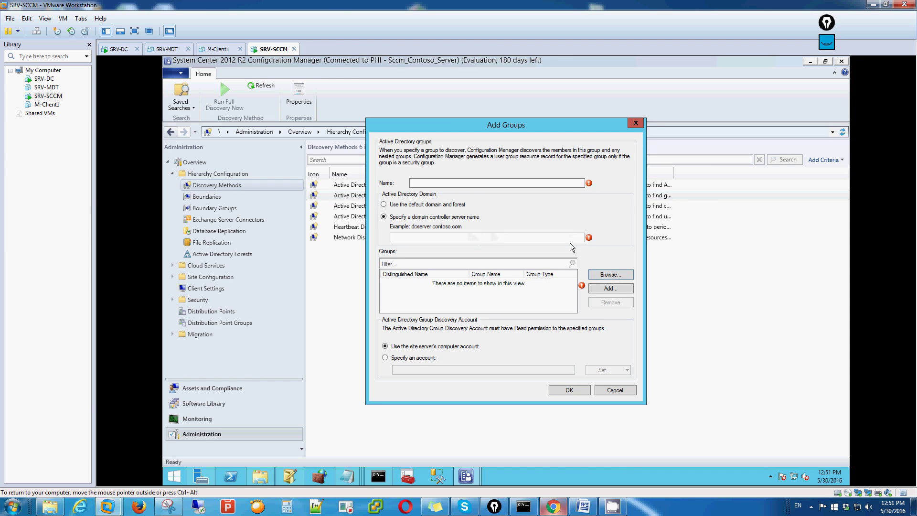
left_click(385, 206)
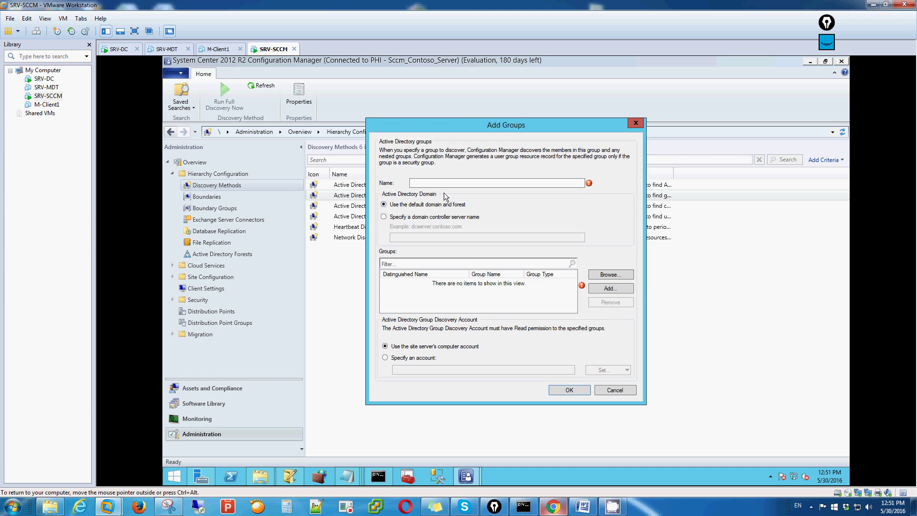
left_click(385, 217)
left_click(612, 389)
Step: Review the Group Discovery polling schedule and options pages, then reopen the Add scope choices
left_click(439, 158)
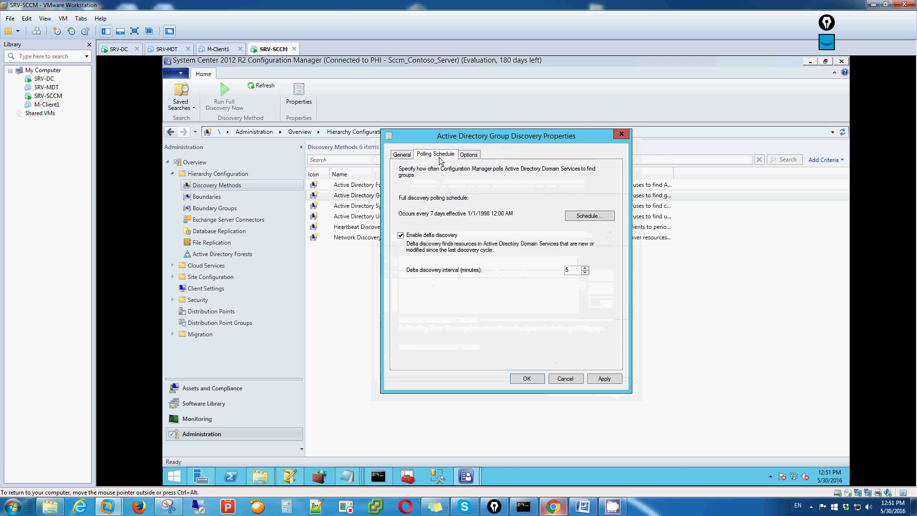
left_click(469, 158)
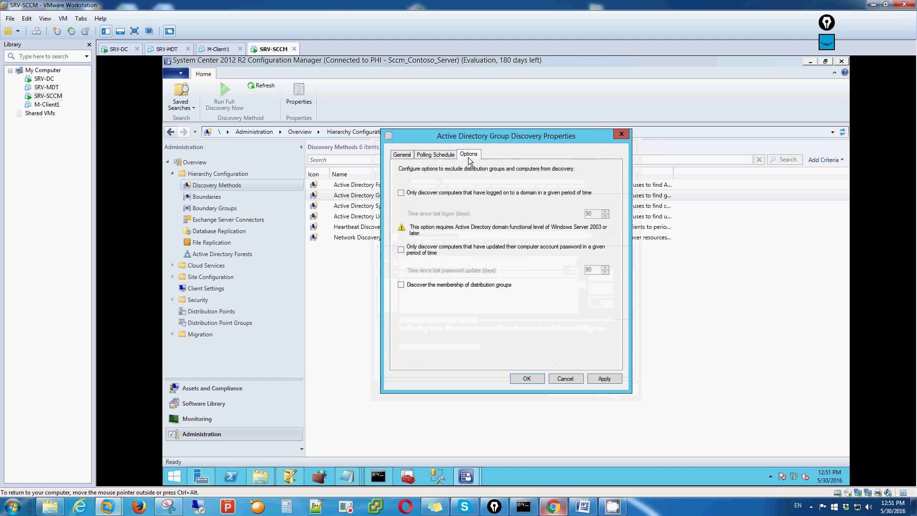
left_click(404, 155)
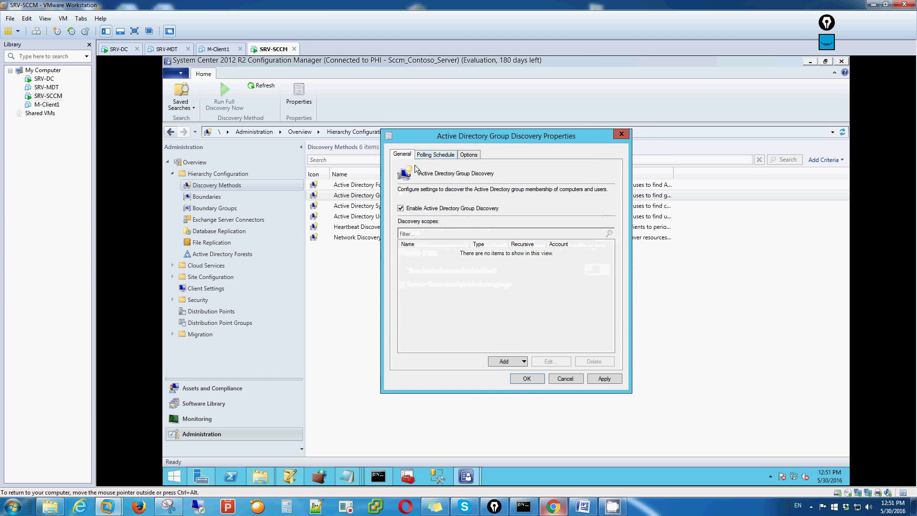
left_click(524, 361)
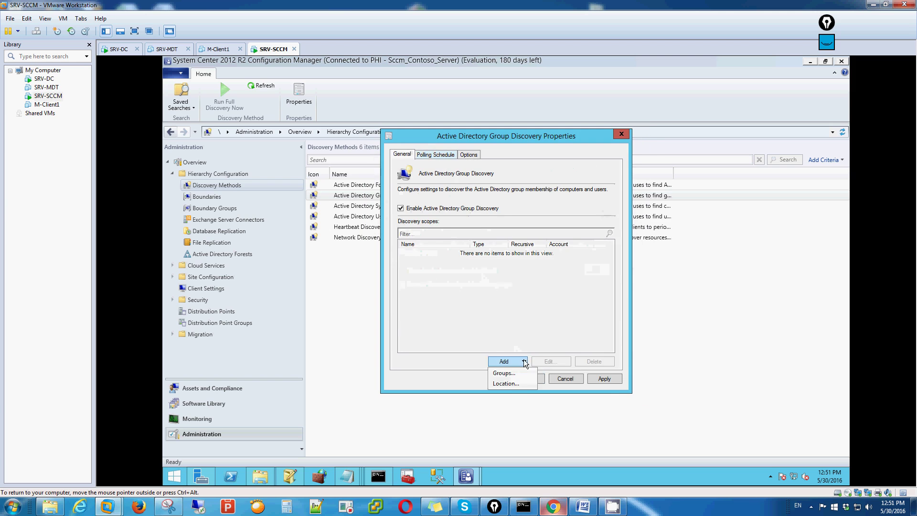
Step: Add a location scope named Sccm_Contoso_com pointing to the Contoso domain
left_click(510, 383)
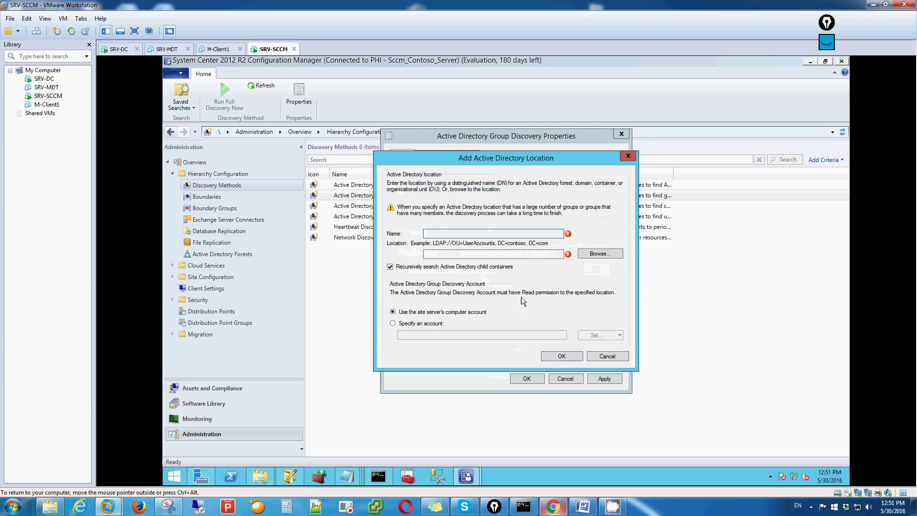
left_click(594, 253)
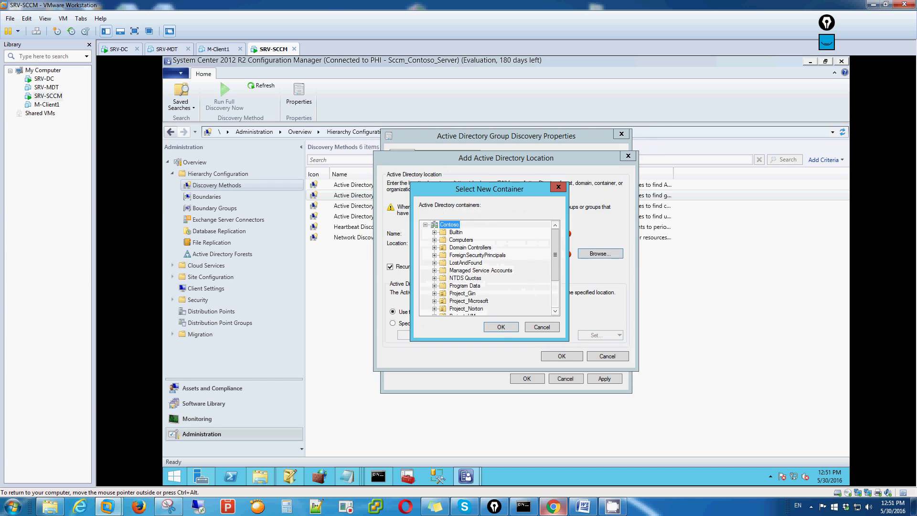
left_click(501, 327)
left_click(426, 233)
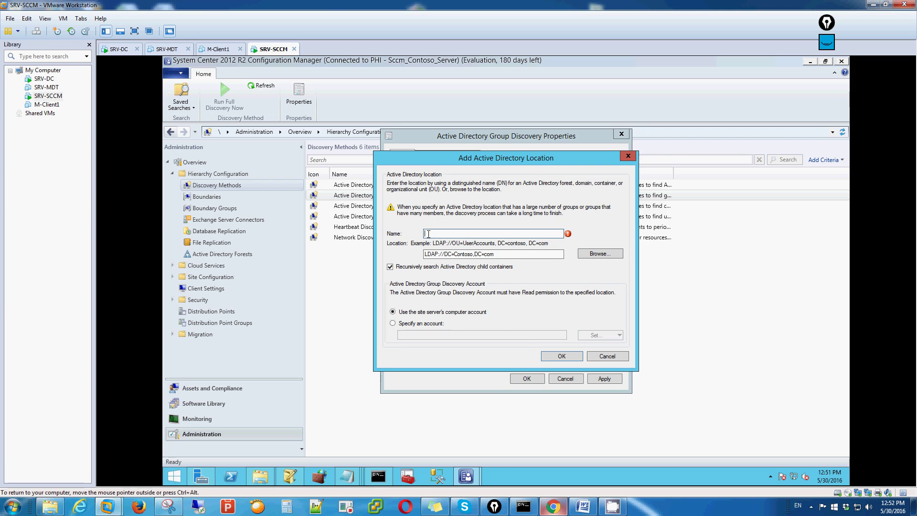
type("Sccm_Contoso_co")
left_click(555, 353)
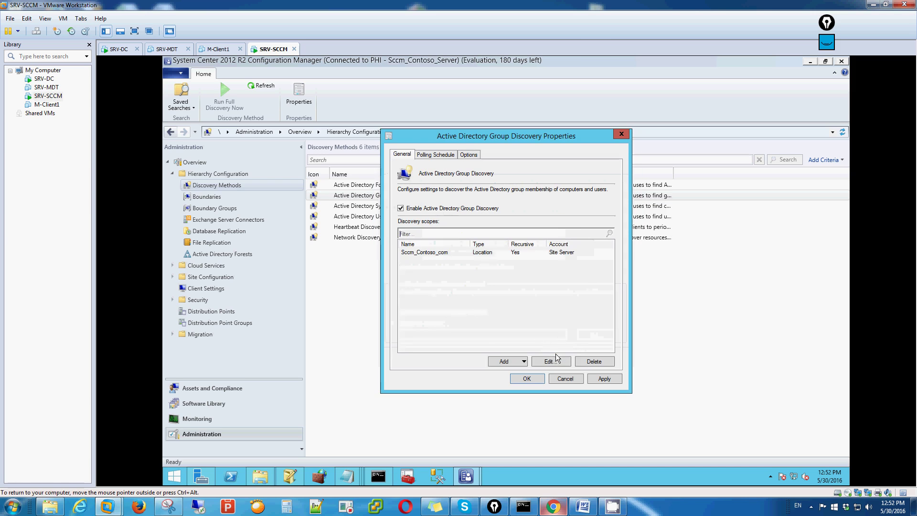
Step: Apply the Group Discovery settings, accept full discovery, and close the properties
left_click(603, 376)
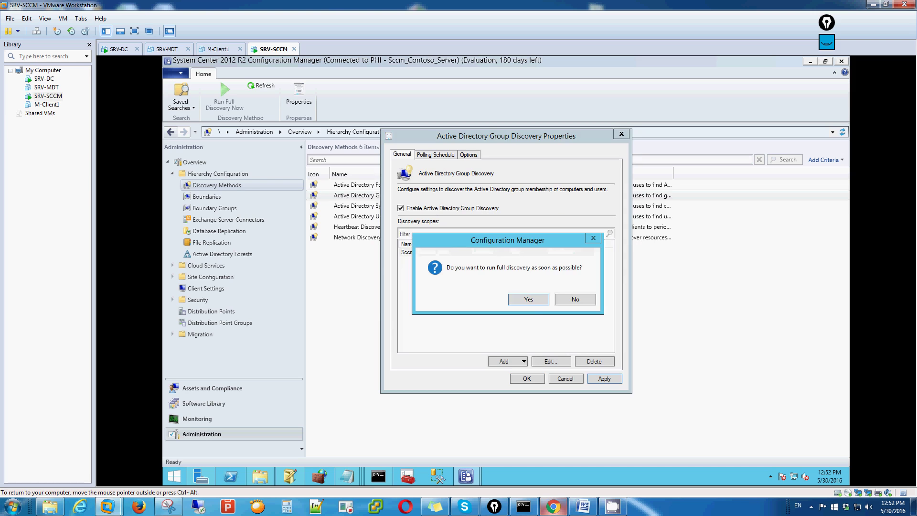
left_click(528, 300)
left_click(538, 380)
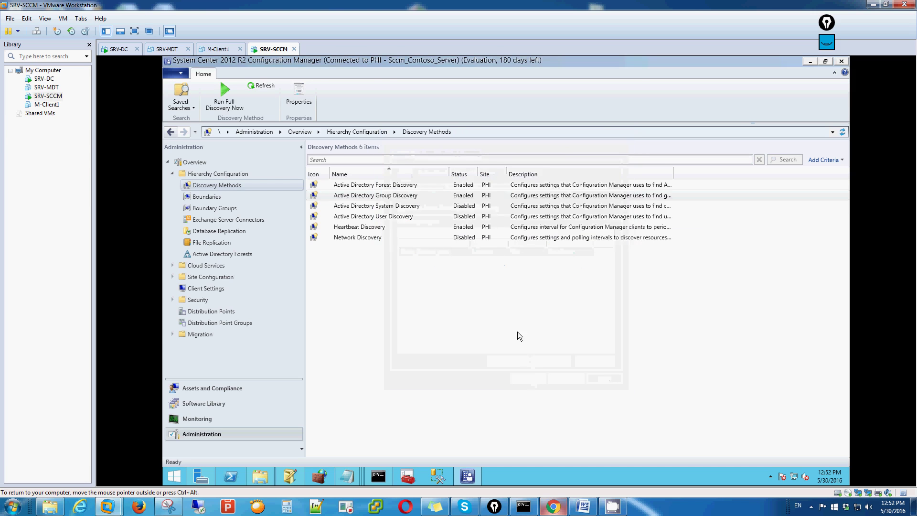
Step: Enable Active Directory System Discovery on LDAP://DC=Contoso,DC=com including group members, accepting full discovery
double_click(377, 206)
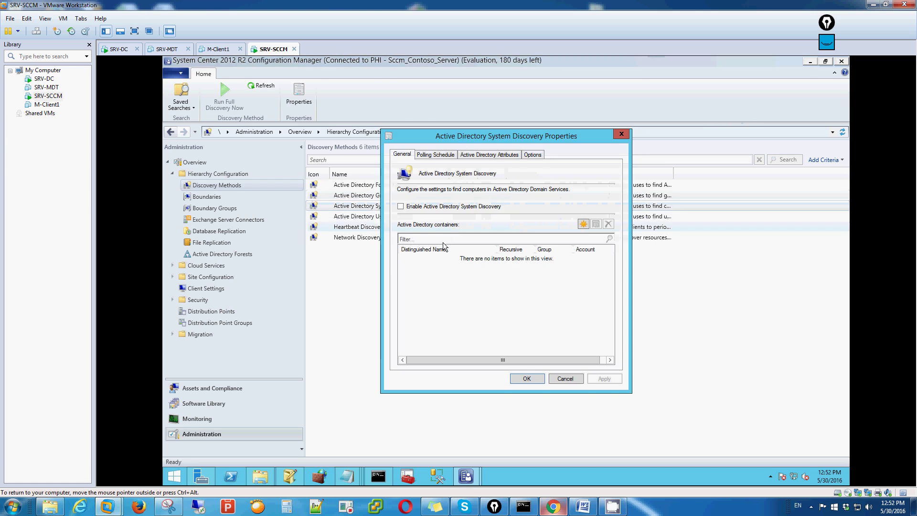
left_click(405, 206)
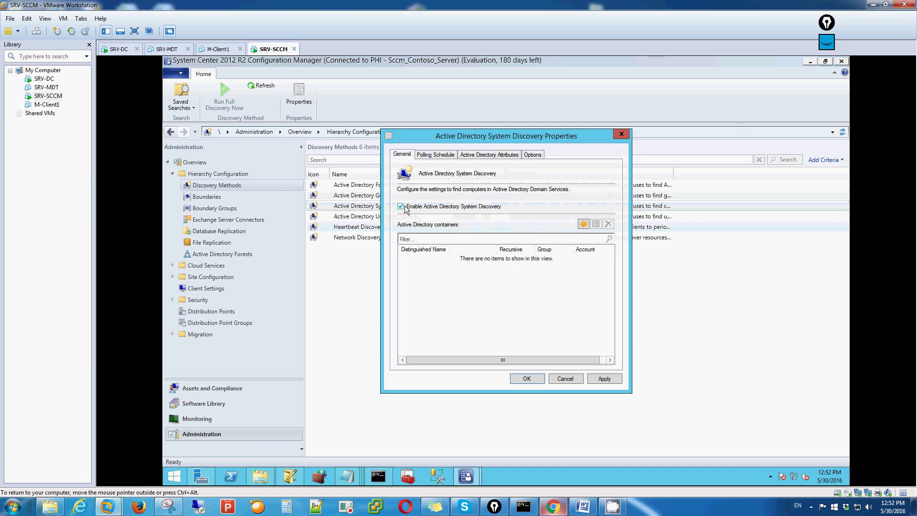
left_click(583, 224)
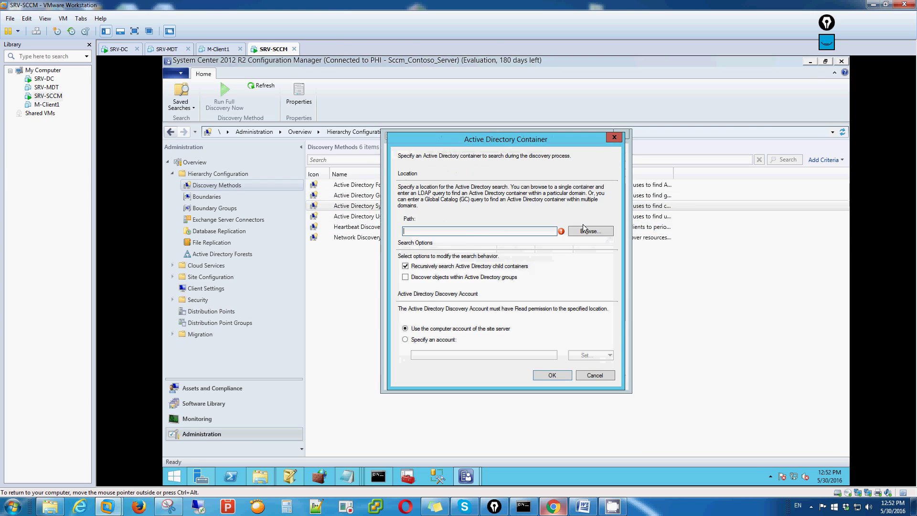
left_click(593, 229)
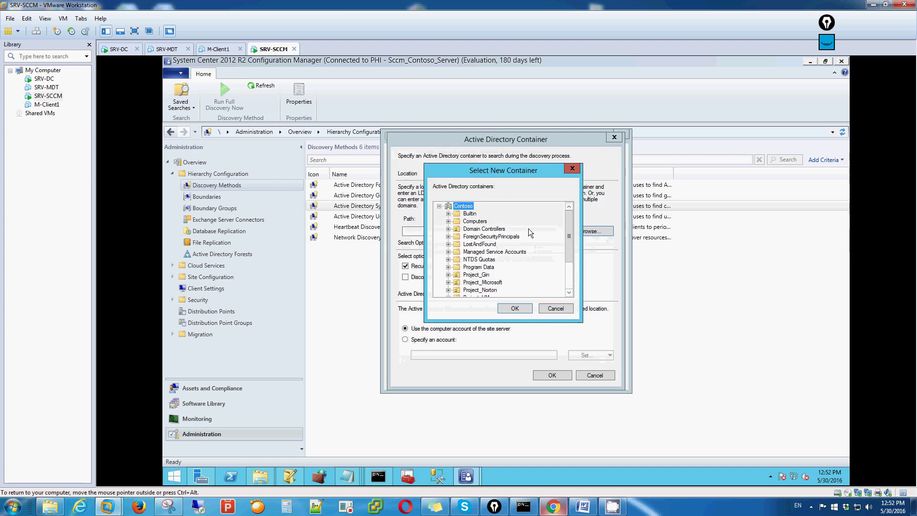
left_click(516, 308)
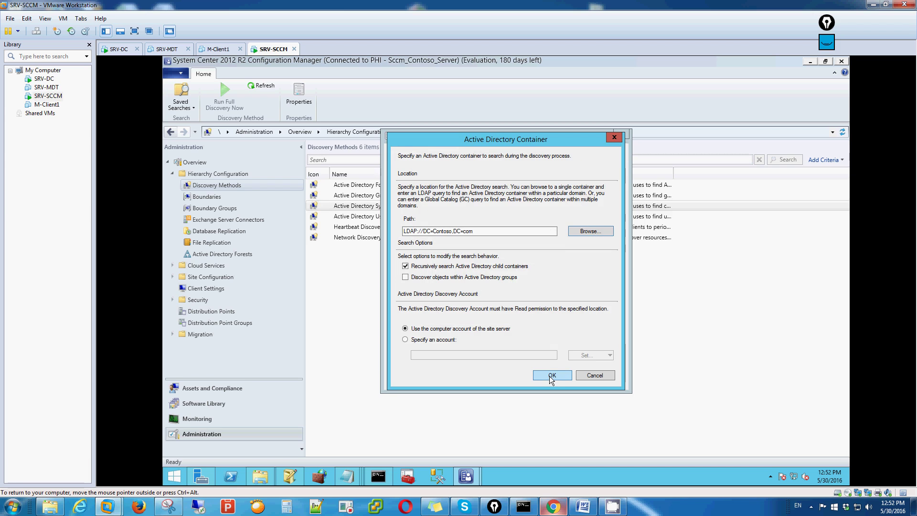
left_click(405, 277)
left_click(557, 375)
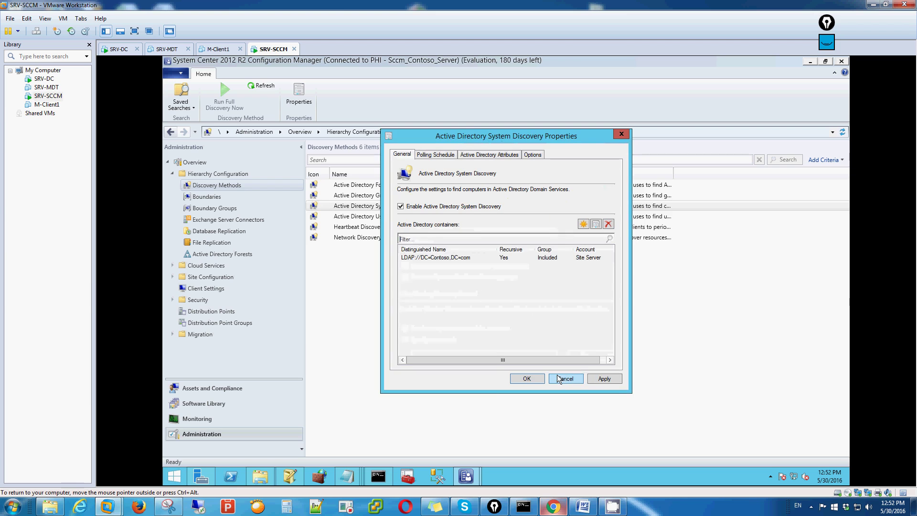
left_click(601, 380)
left_click(528, 300)
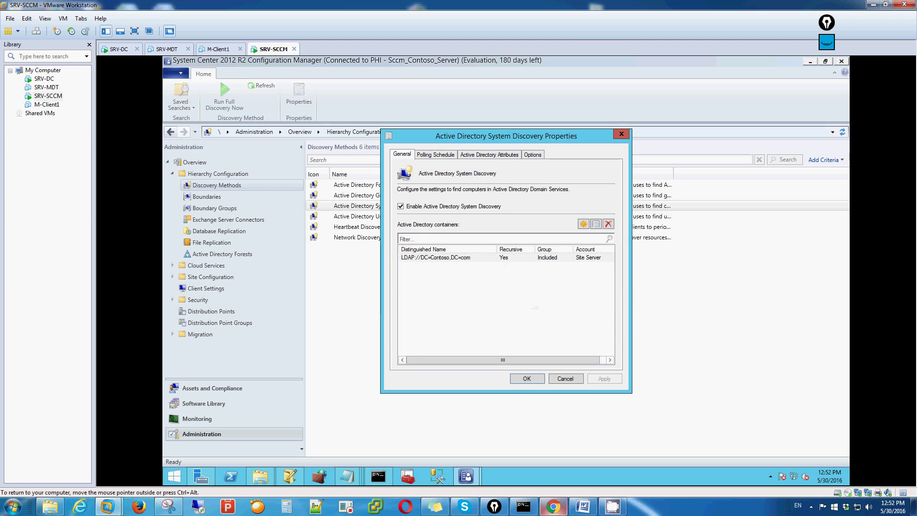
Step: Exclude computers not logged on or password-updated within 90 days, then save and close
left_click(440, 154)
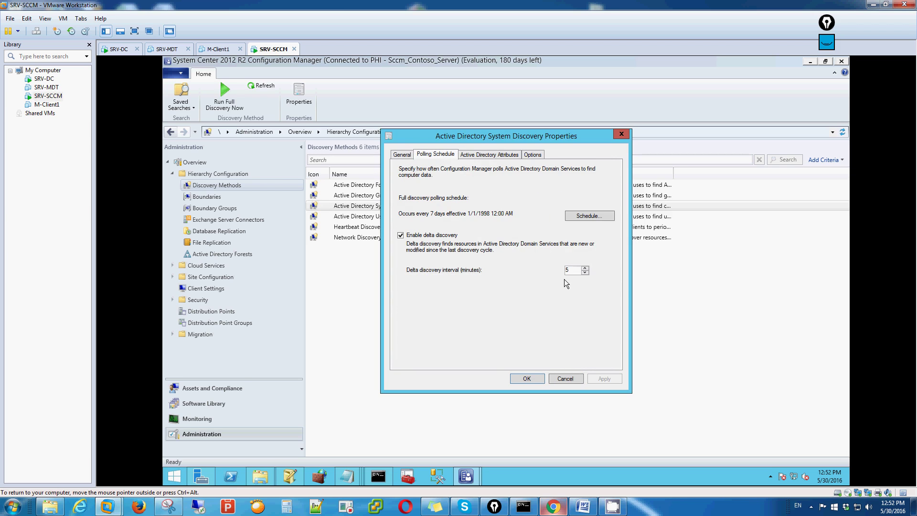
left_click(480, 155)
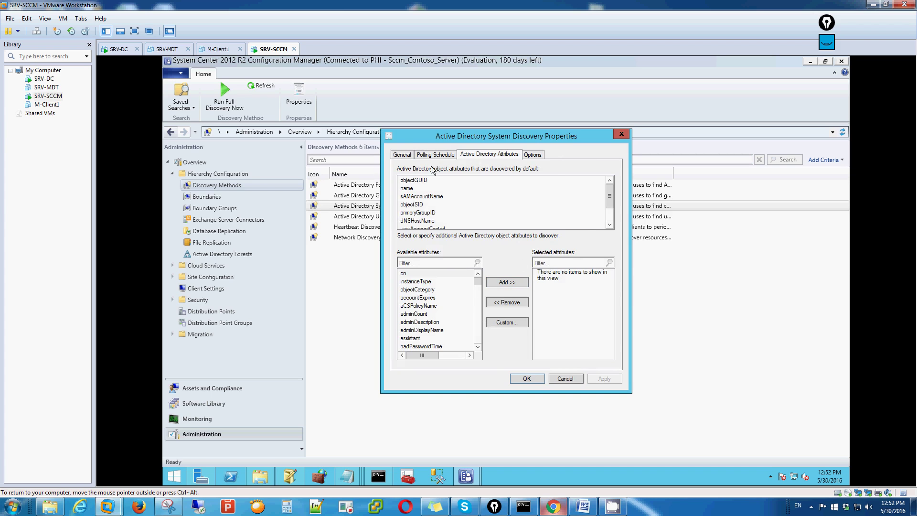
left_click(533, 155)
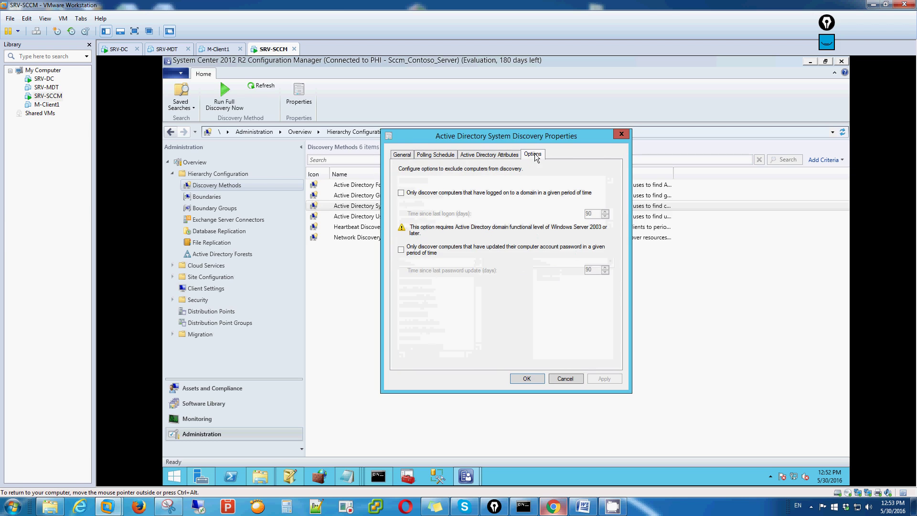
left_click(406, 193)
left_click(401, 250)
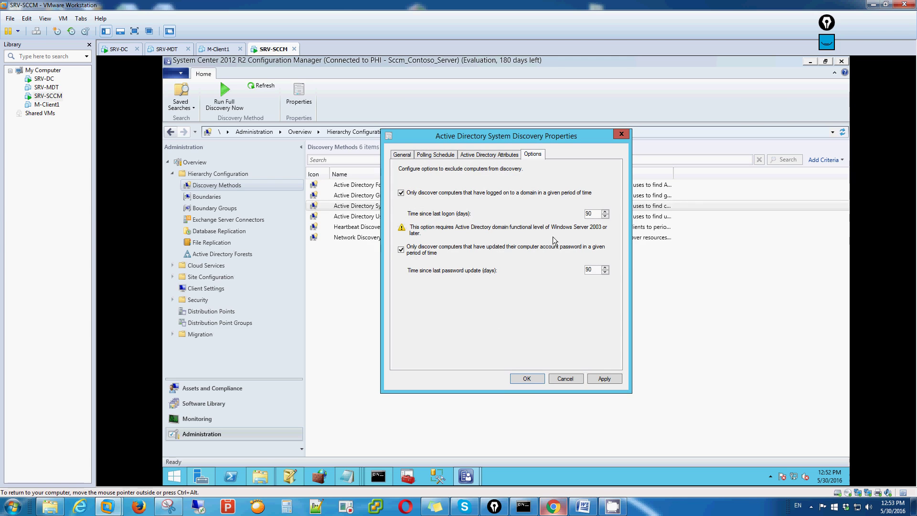
left_click(602, 378)
left_click(525, 378)
Step: Limit Group Discovery to recently active computers and include distribution group membership
double_click(416, 196)
left_click(469, 154)
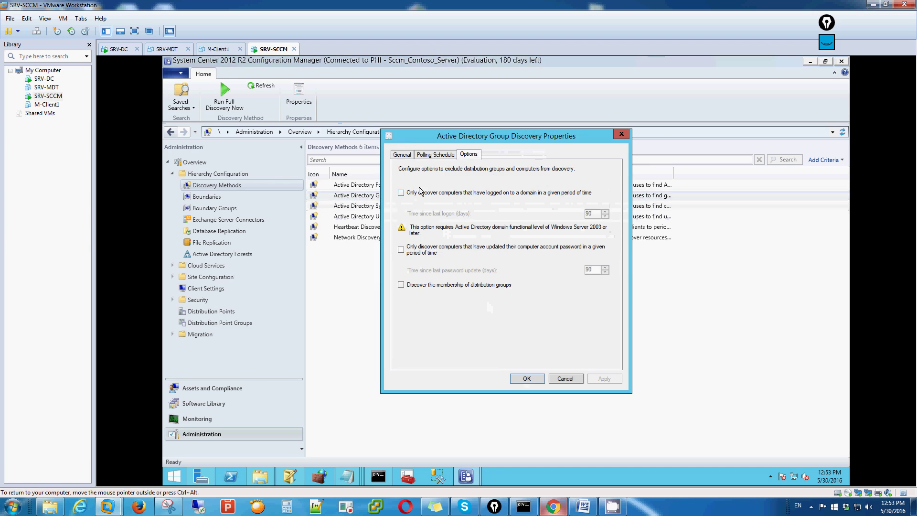
left_click(402, 192)
left_click(401, 250)
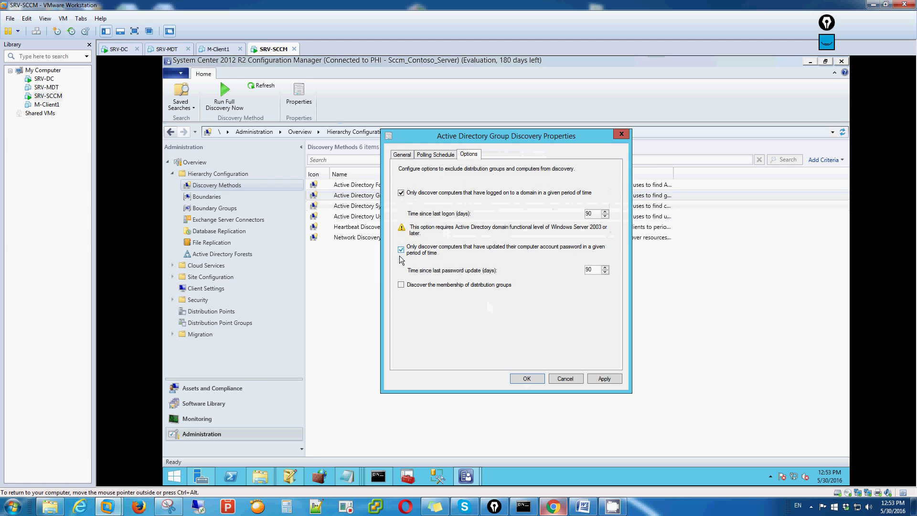
left_click(401, 284)
left_click(527, 378)
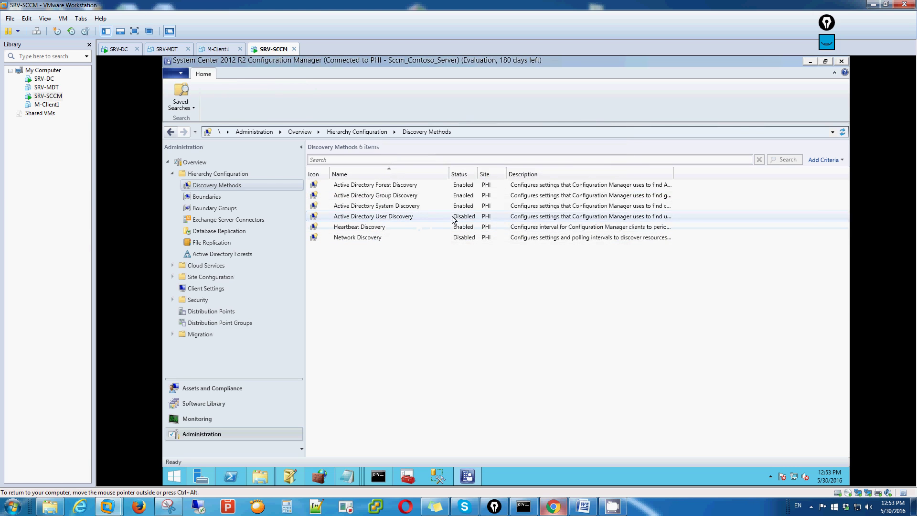
Step: Enable Active Directory User Discovery on LDAP://DC=Contoso,DC=com including group members, accepting full discovery
double_click(404, 218)
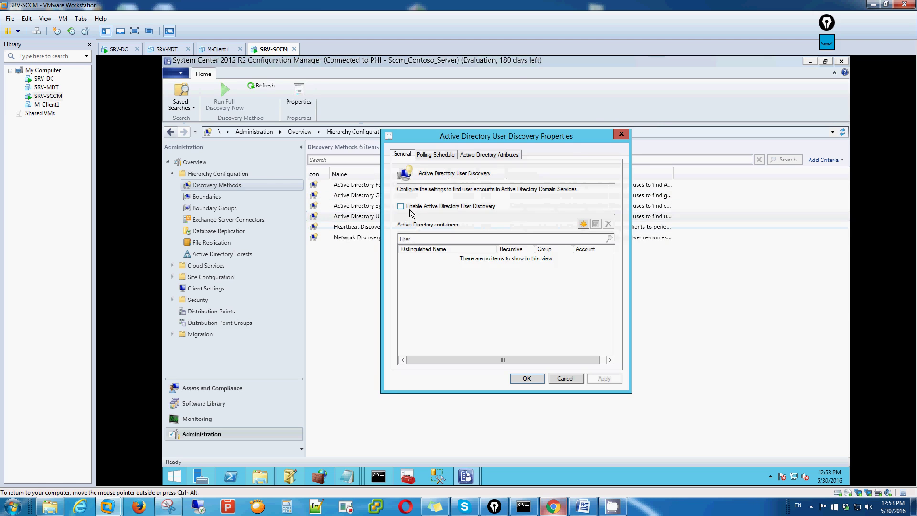
left_click(401, 206)
left_click(584, 225)
left_click(591, 231)
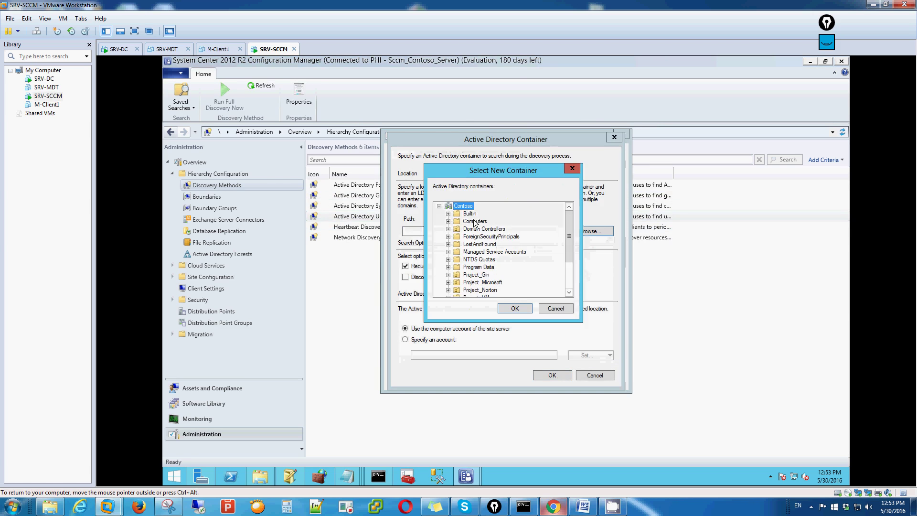
left_click(515, 308)
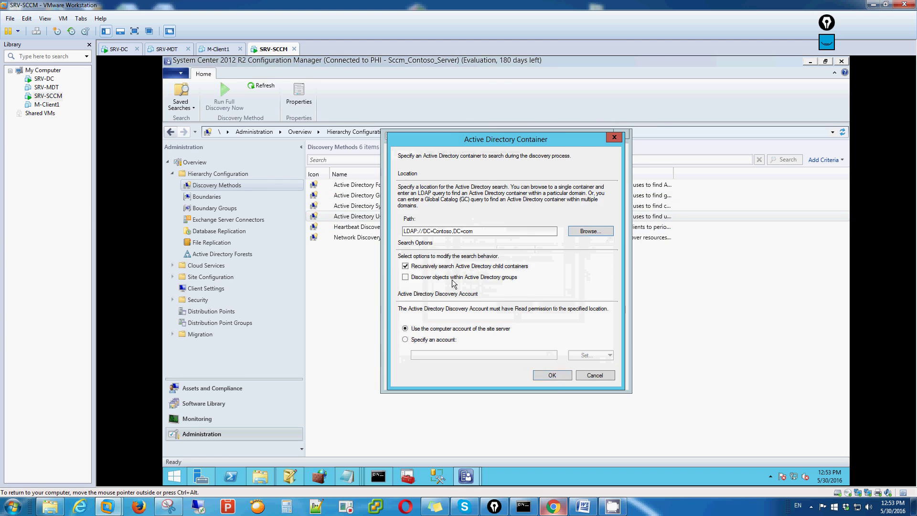
left_click(423, 278)
left_click(551, 375)
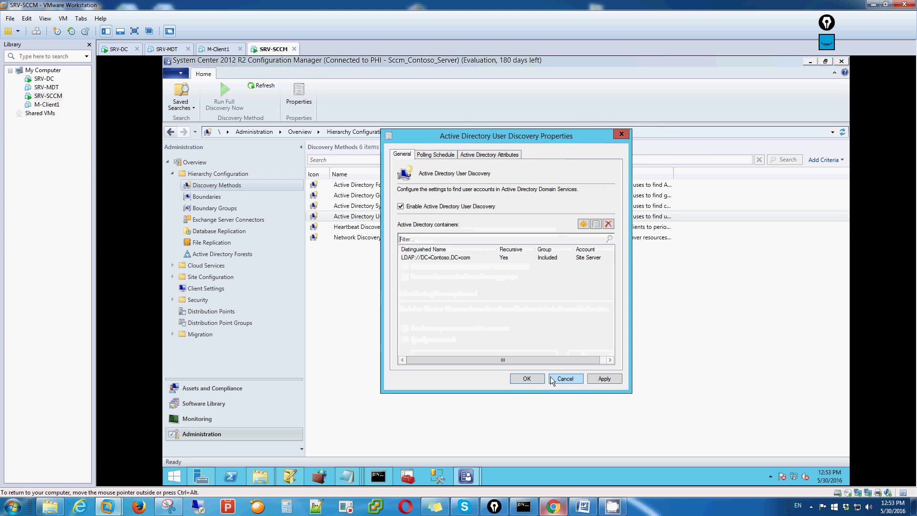
left_click(597, 379)
left_click(525, 299)
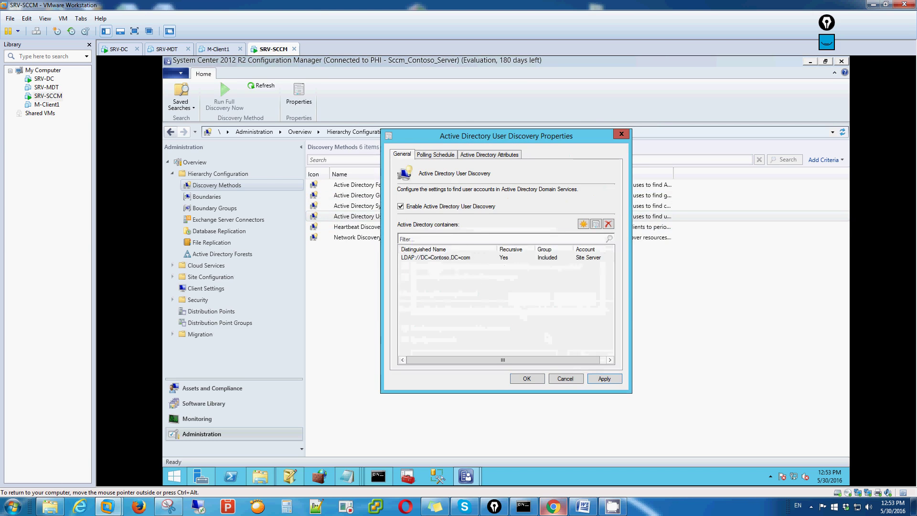
Step: Review User Discovery's schedule and attributes, close it, and bring up Network Discovery properties
left_click(438, 154)
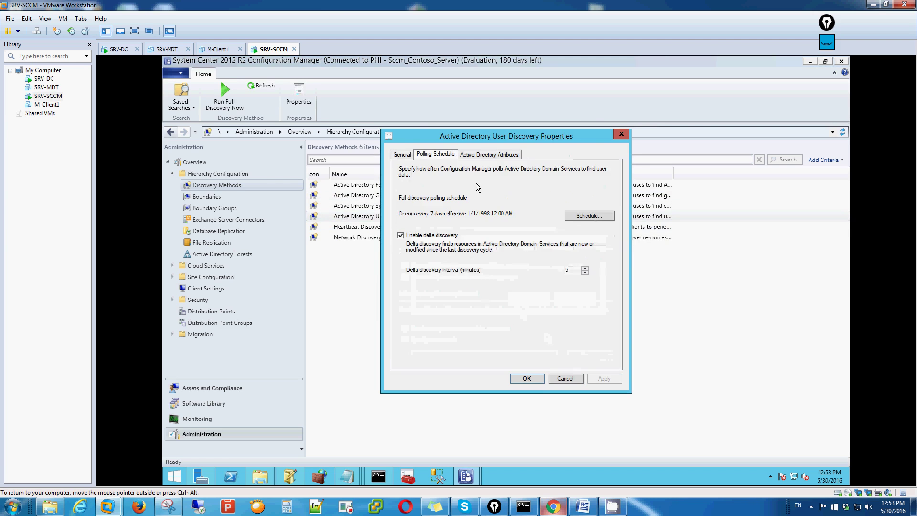
left_click(480, 155)
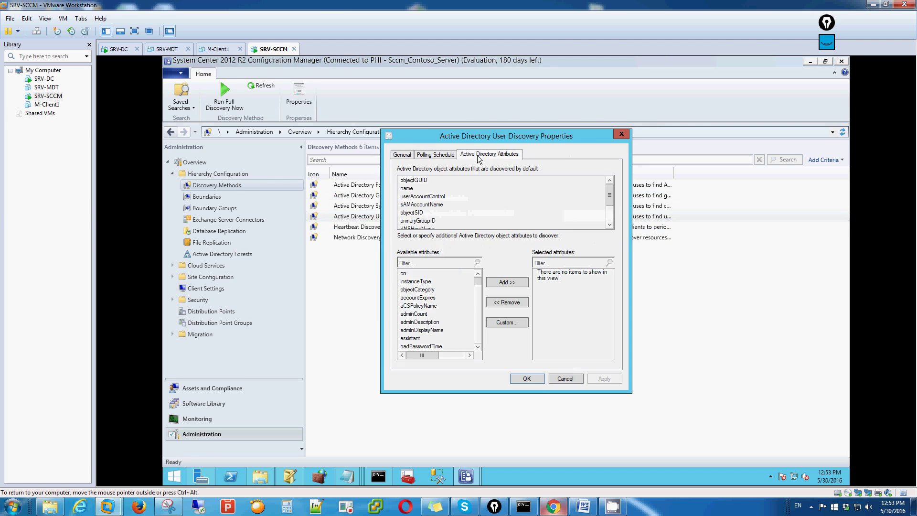
left_click(527, 379)
double_click(415, 236)
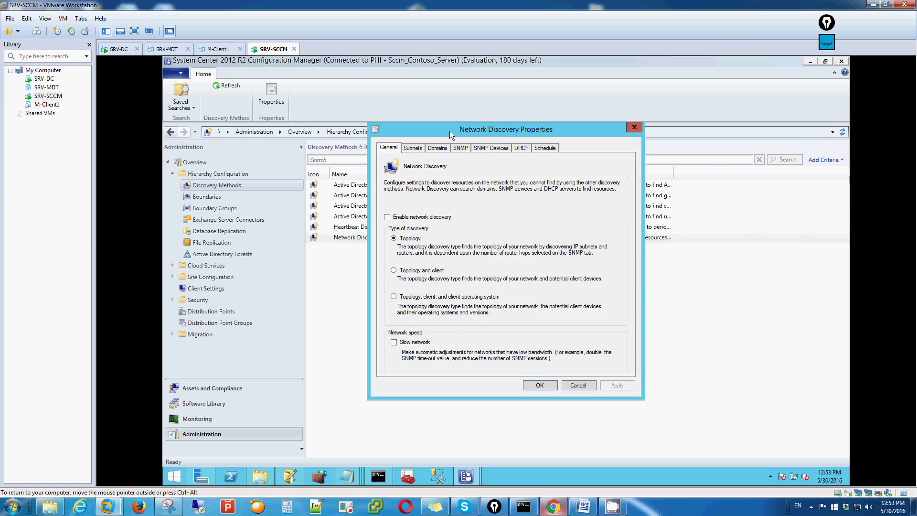
Step: Browse the Subnets, Domains, SNMP, SNMP Devices, DHCP and Schedule pages, then close Network Discovery unchanged
left_click_drag(449, 126, 606, 108)
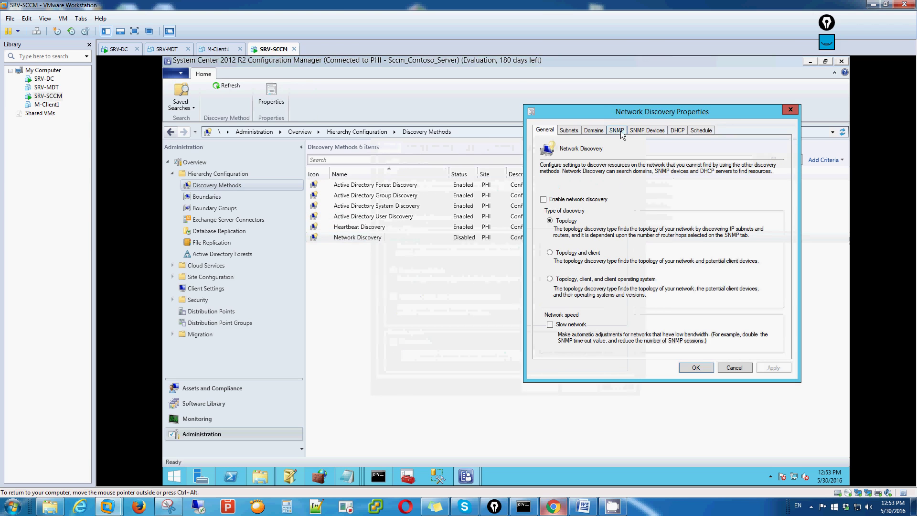
left_click_drag(631, 110, 491, 119)
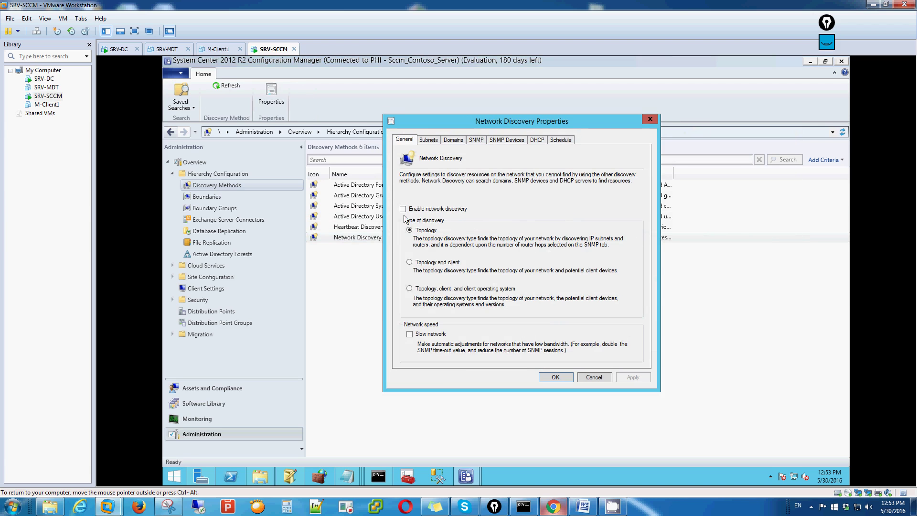
left_click(436, 139)
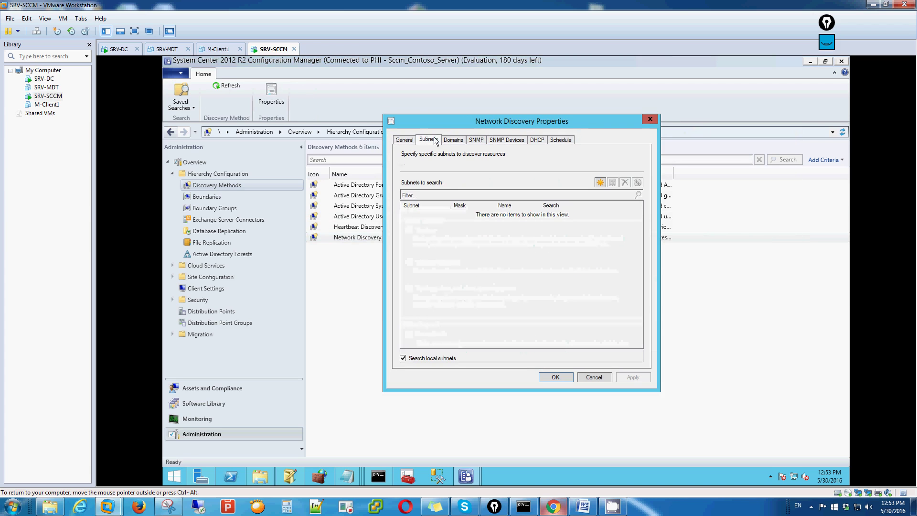
left_click(454, 140)
left_click(479, 140)
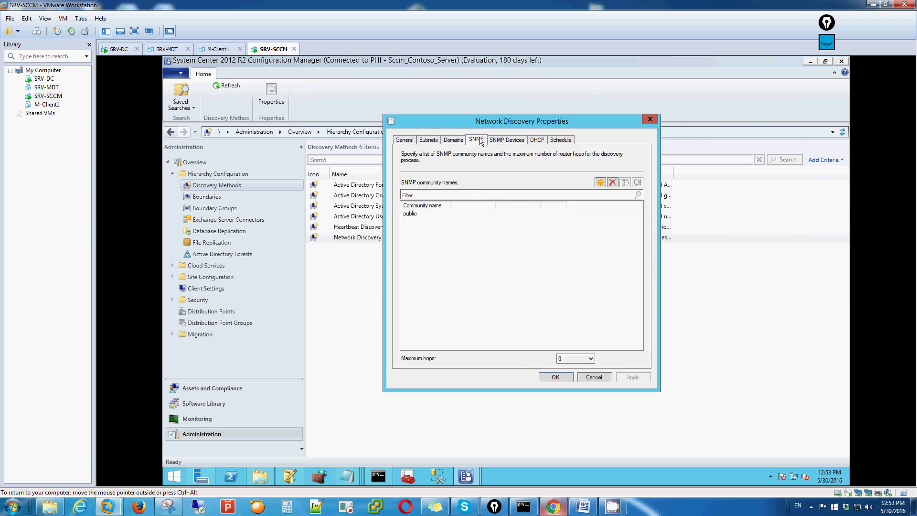
left_click(519, 142)
left_click(537, 140)
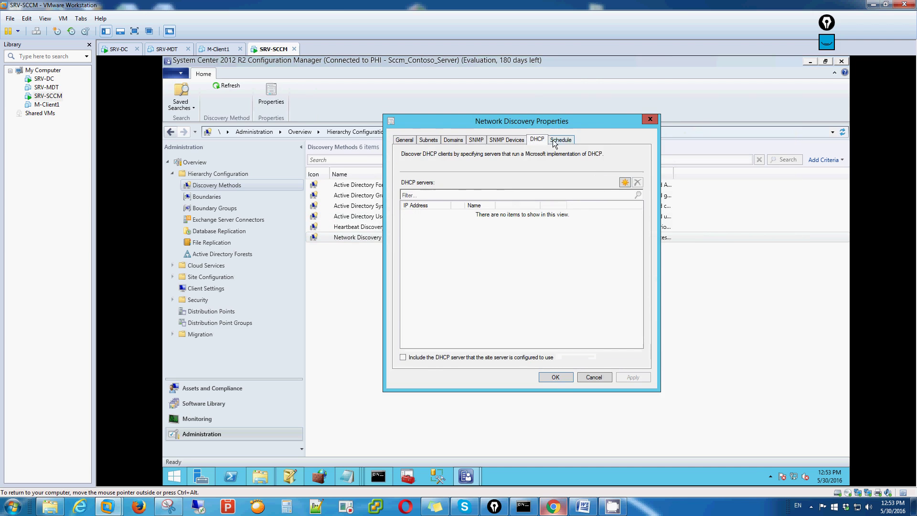
left_click(561, 140)
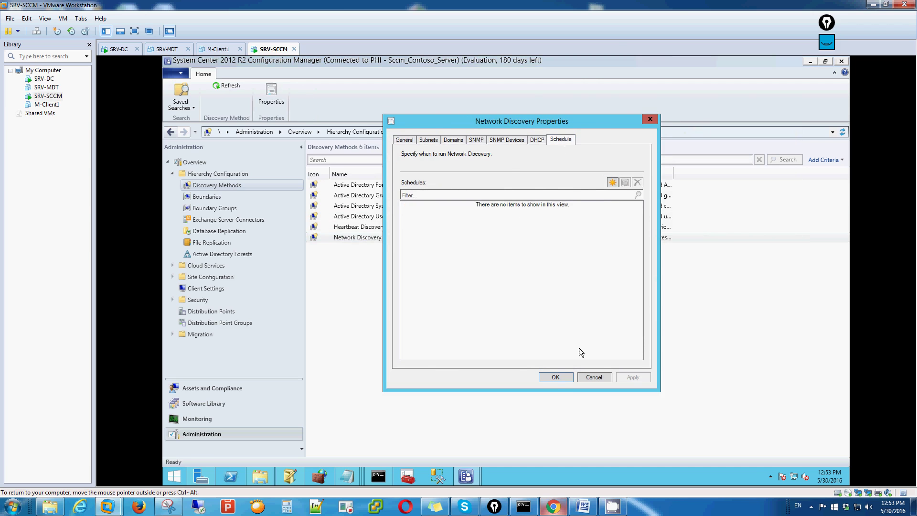
left_click(555, 377)
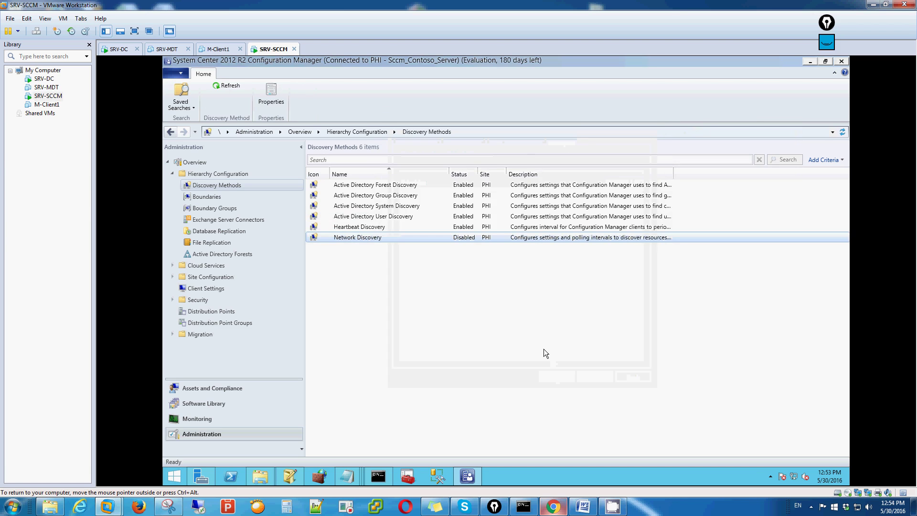
Step: Refresh and check the discovered devices M-CLIENT1, SRV-DC, SRV-MDT and SRV-SCCM
left_click(222, 87)
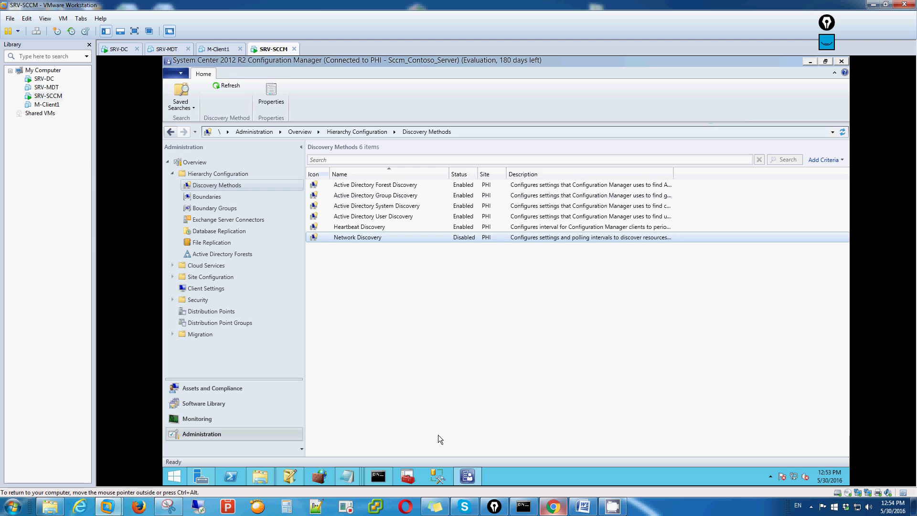
left_click(216, 389)
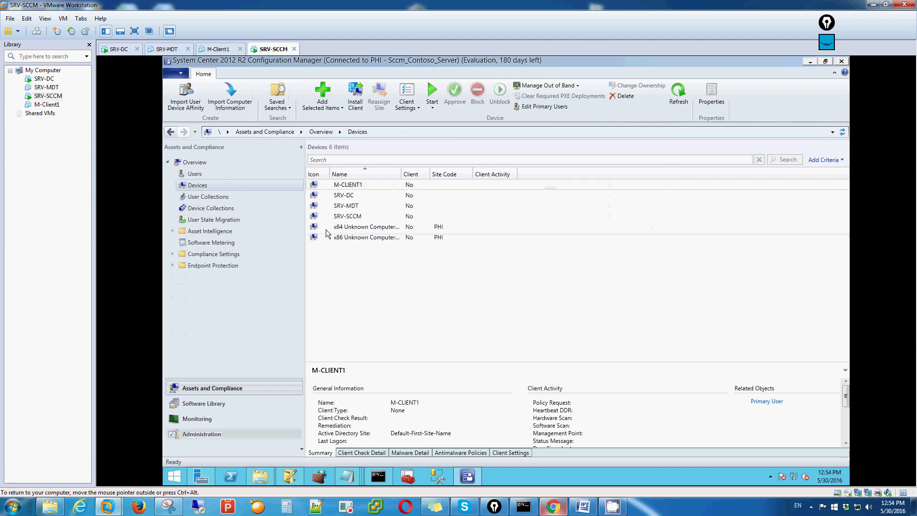
left_click(350, 187)
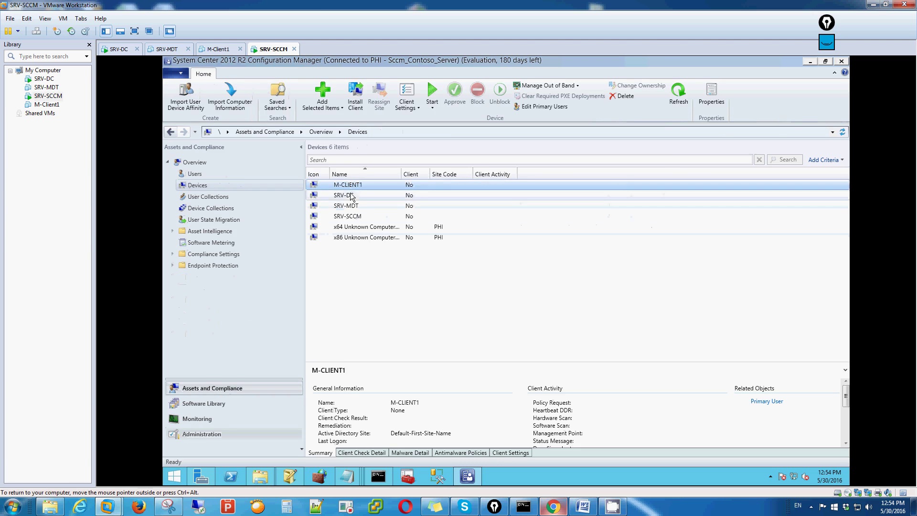
left_click(352, 197)
left_click(356, 206)
left_click(358, 217)
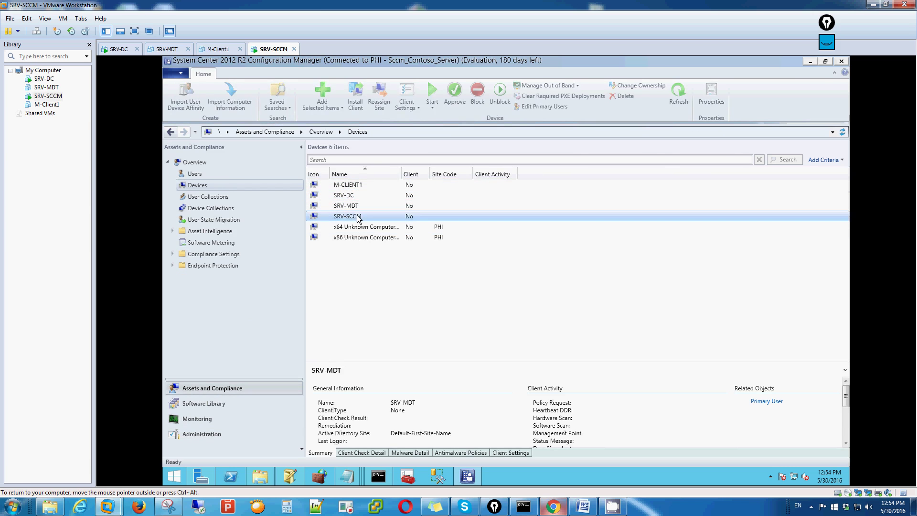
Step: List the discovered CONTOSO users and groups, widening the Name column to show full names
left_click(194, 174)
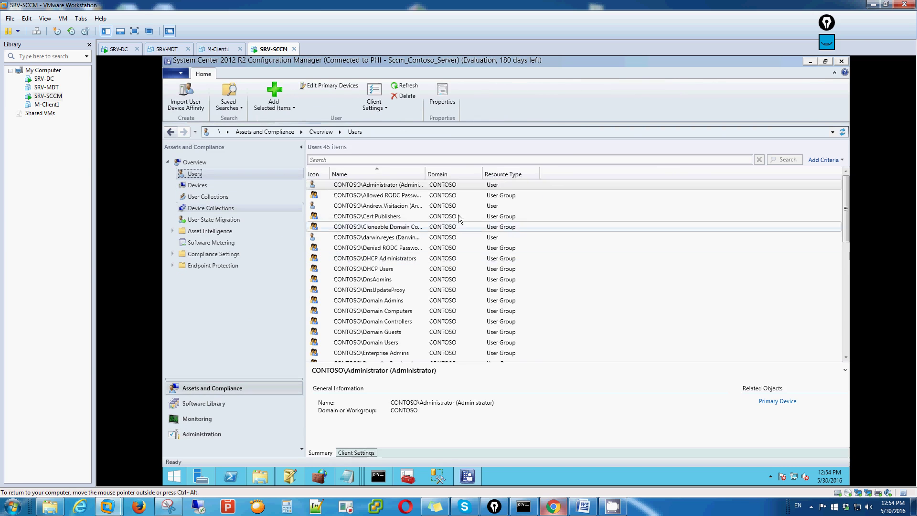
left_click_drag(442, 172, 459, 171)
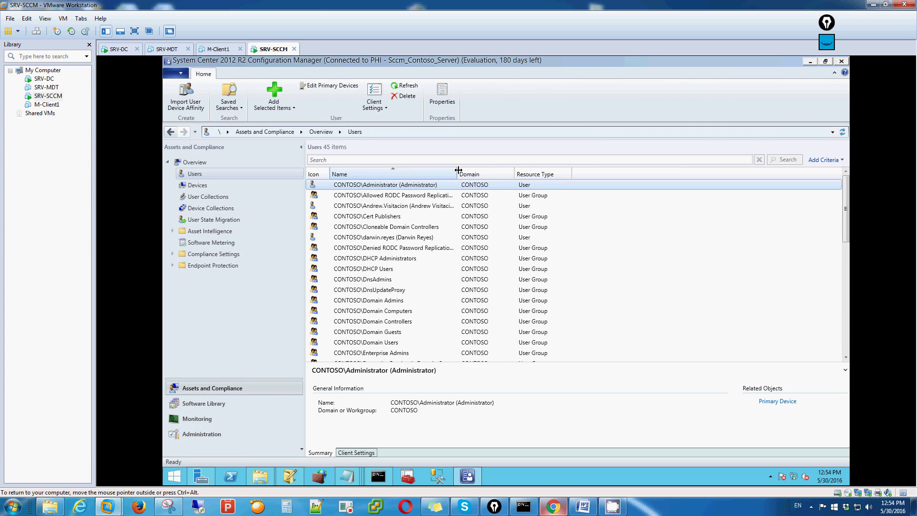
left_click_drag(459, 170, 483, 173)
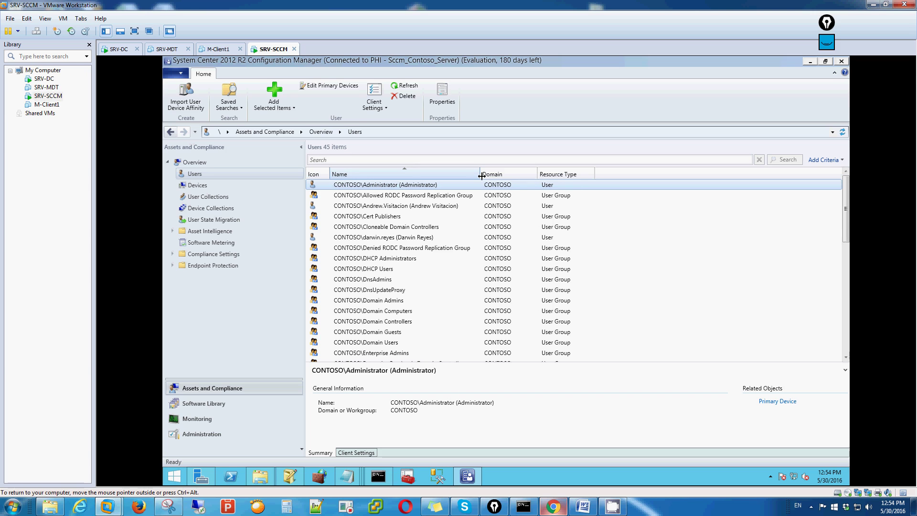
left_click_drag(481, 173, 497, 173)
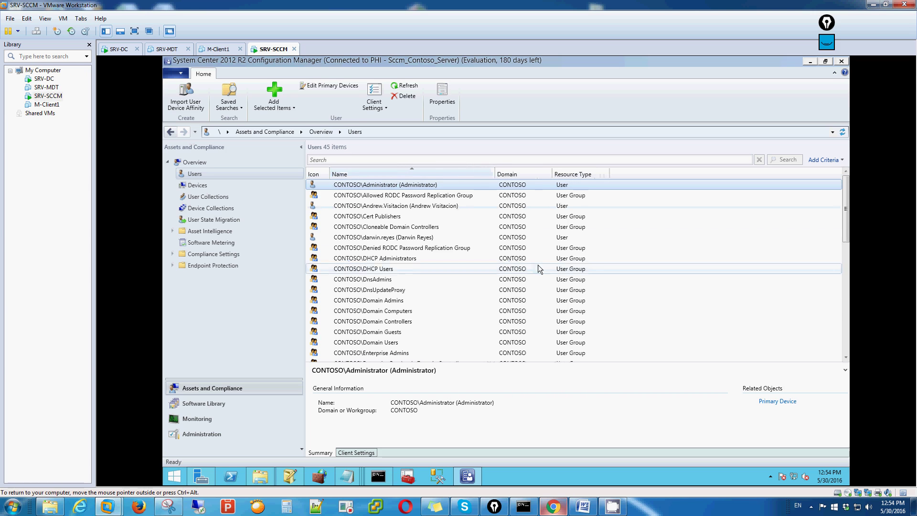
scroll(538, 265, "down", 6)
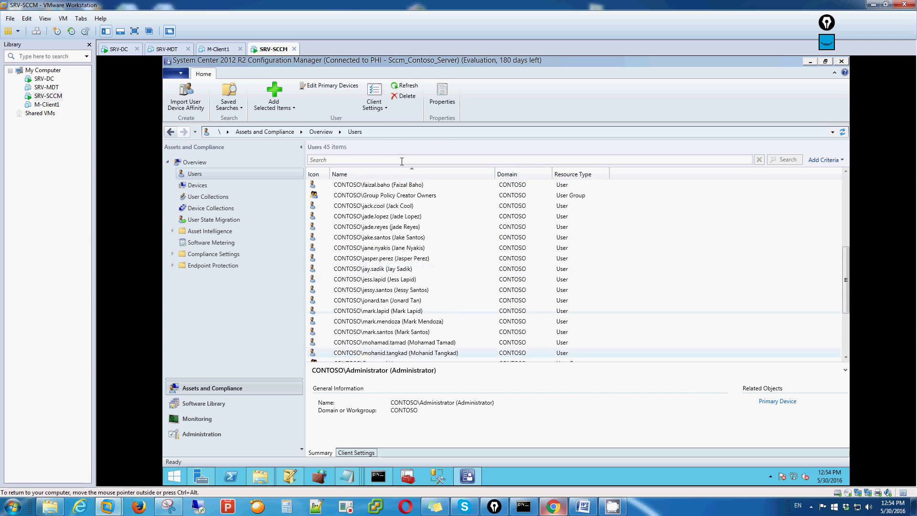
scroll(436, 287, "down", 4)
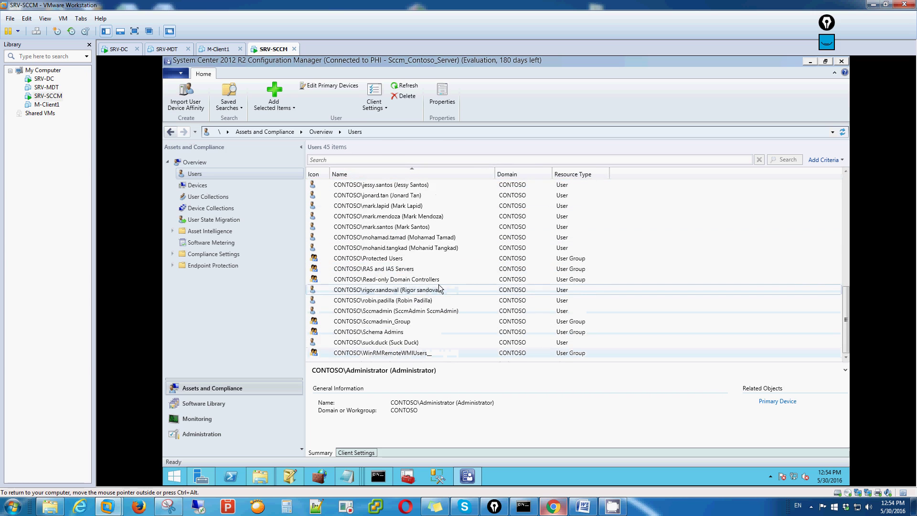
scroll(439, 287, "up", 6)
scroll(437, 289, "up", 4)
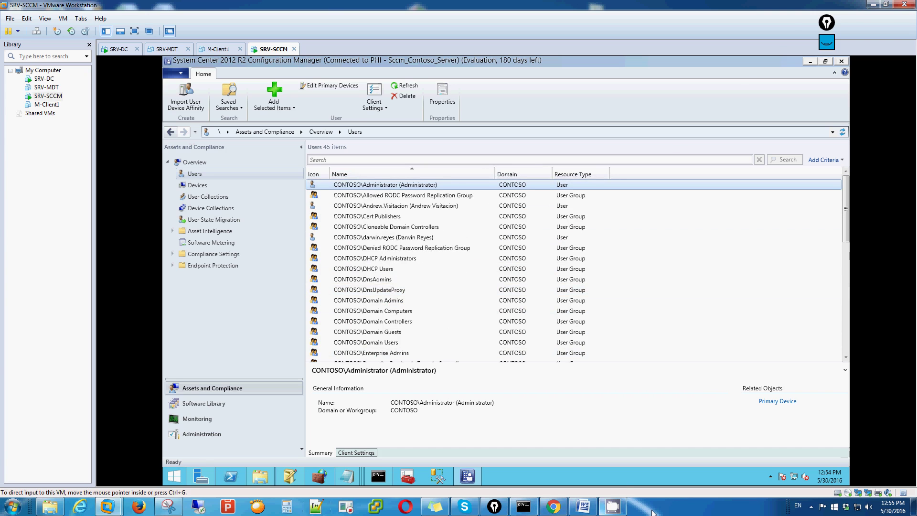
Step: Start a new Notepad note reading 'na detec na nya ang machine at client' and begin a new line
key("super+r")
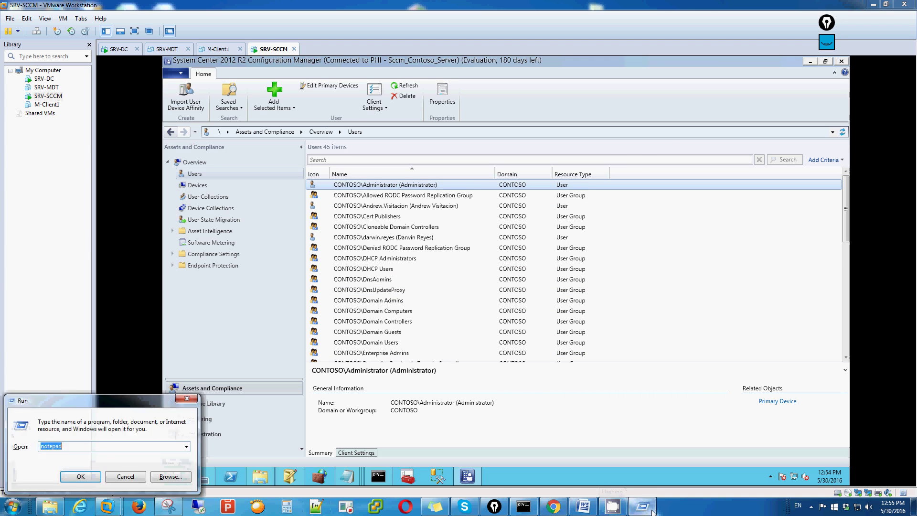
key("Escape")
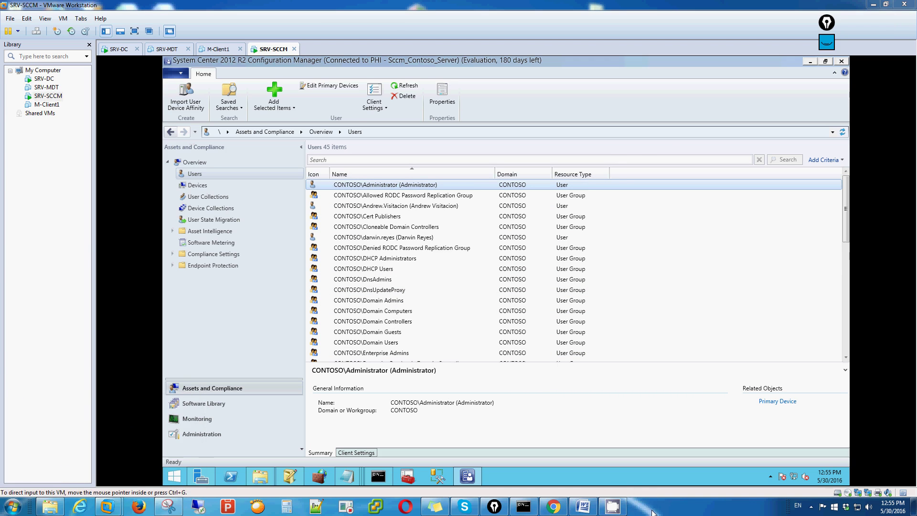
type("na detec na nya ang machine at")
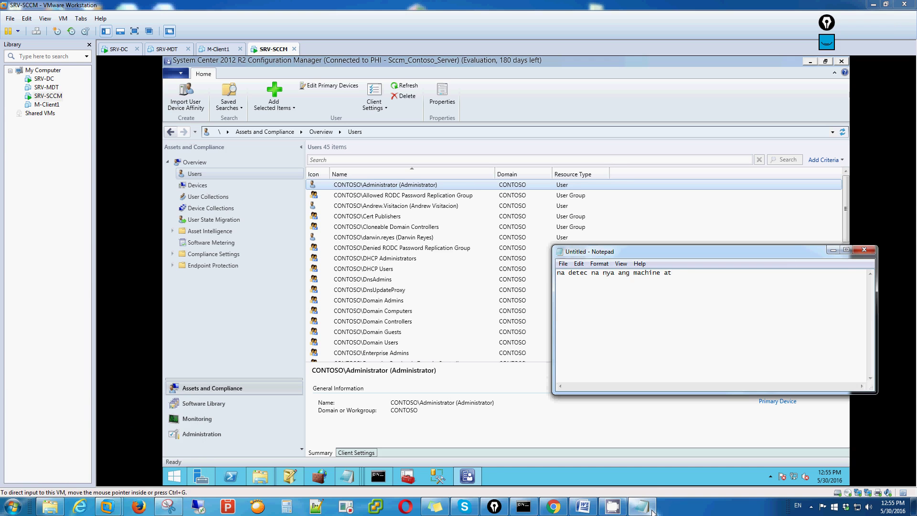
type(" client")
key("Return")
Step: Open the All Systems device collection in Configuration Manager, listing its 6 devices
left_click(833, 248)
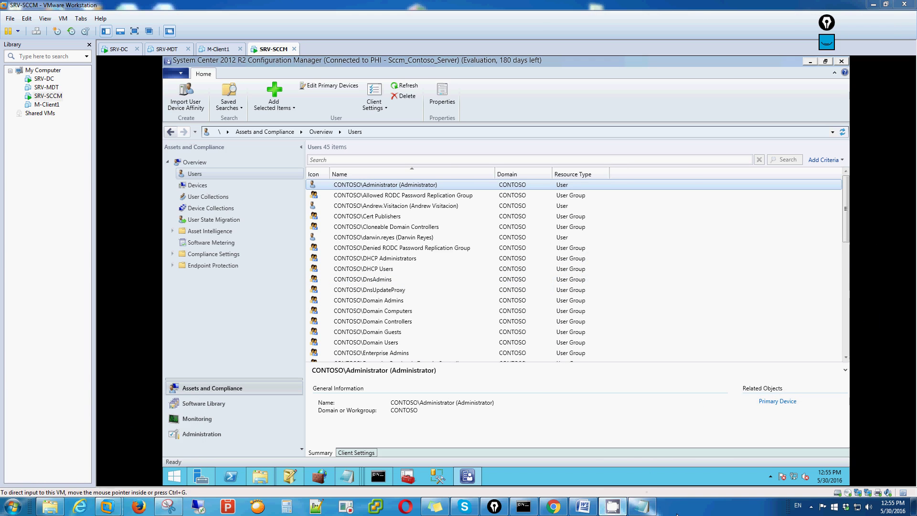
left_click(811, 507)
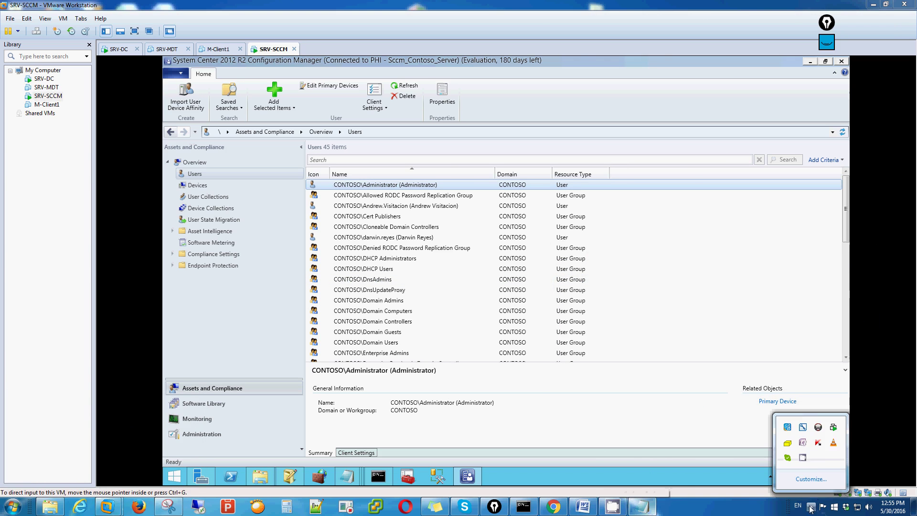
left_click(803, 458)
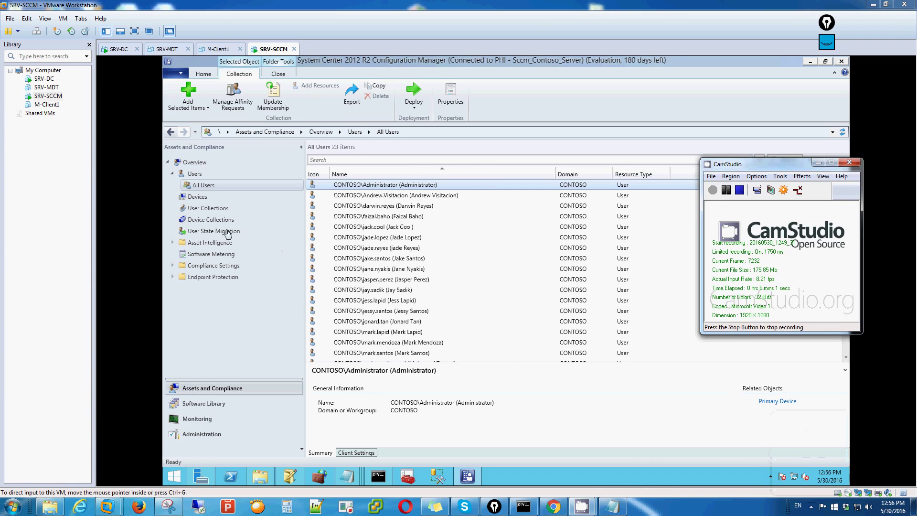
left_click(212, 220)
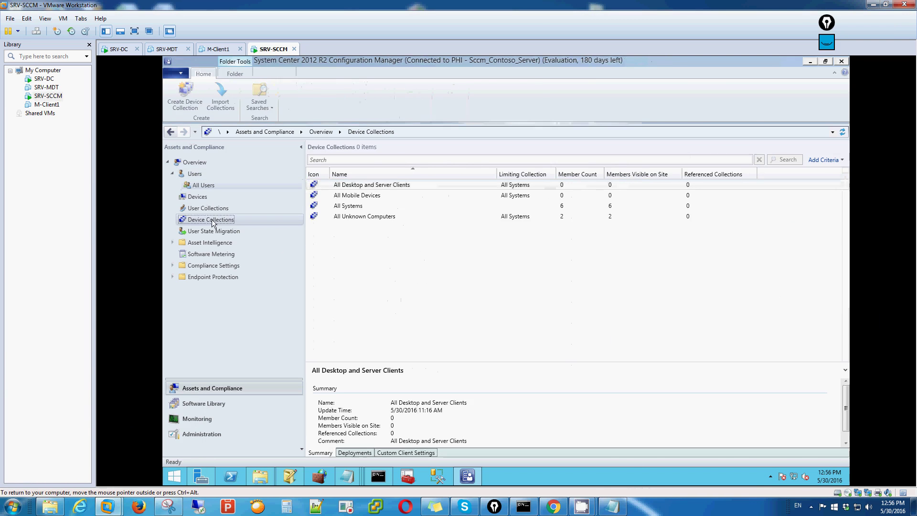
double_click(361, 209)
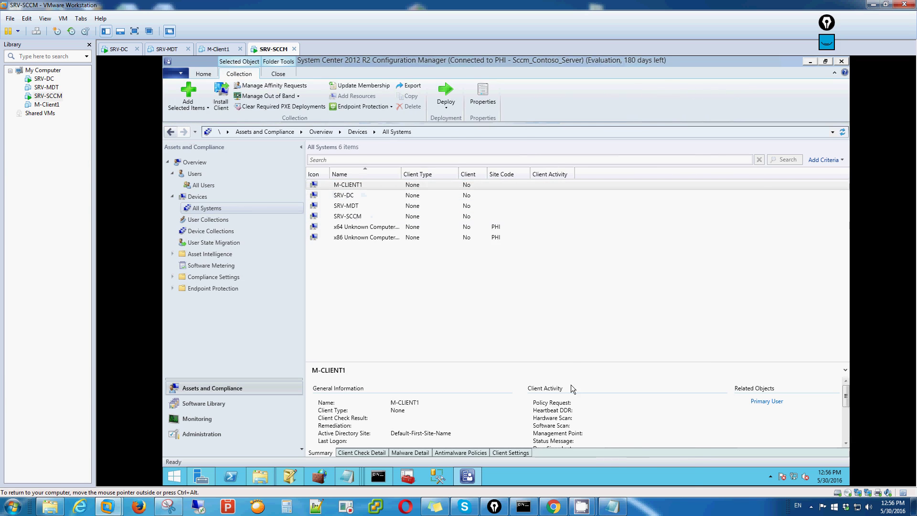
mouse_move(582, 506)
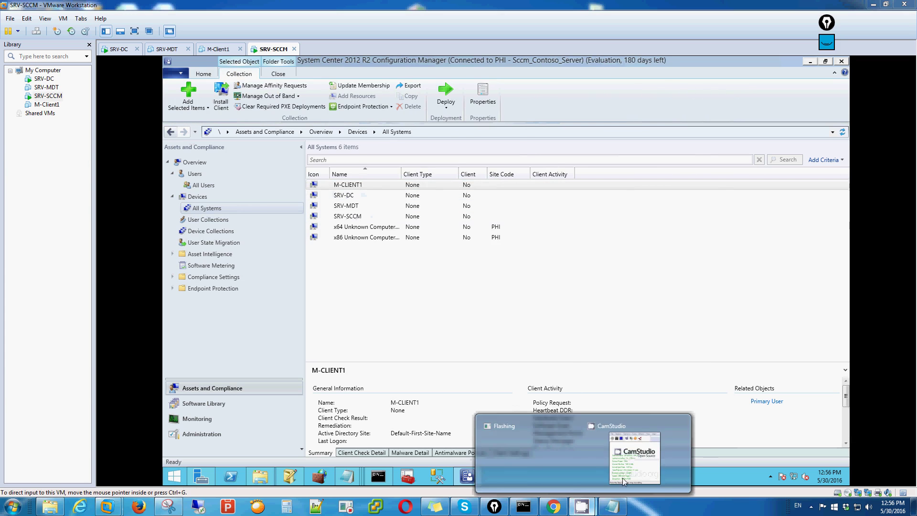
left_click(660, 467)
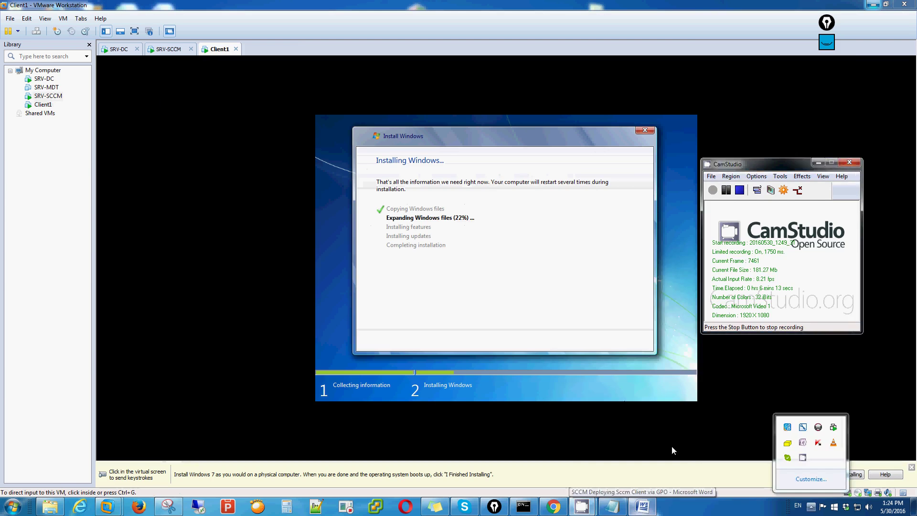
Step: Add Notepad lines about auto-installing the SCCM client on new PCs through Active Directory policy
key("alt+Tab")
type("gayon meron ako ")
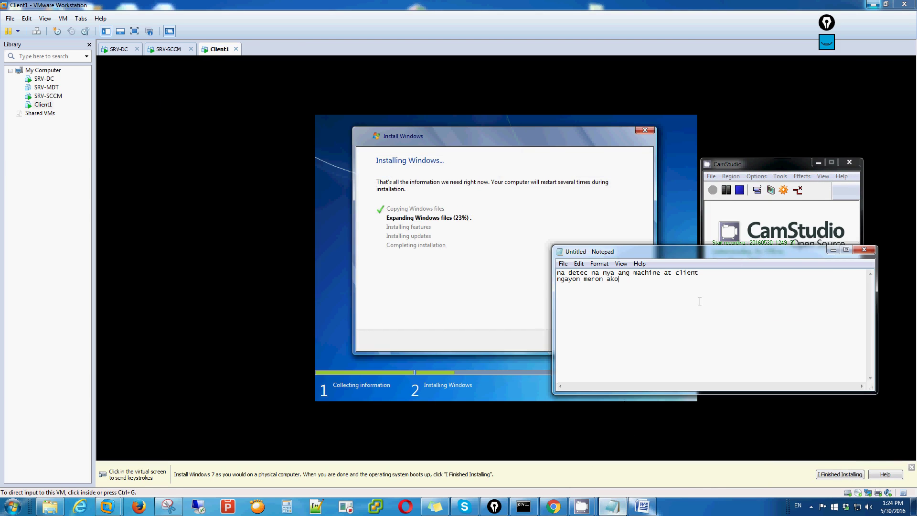
type("bagong")
type(" pc n")
type("a in")
type("iinstallan nang os ")
type("ang gusto")
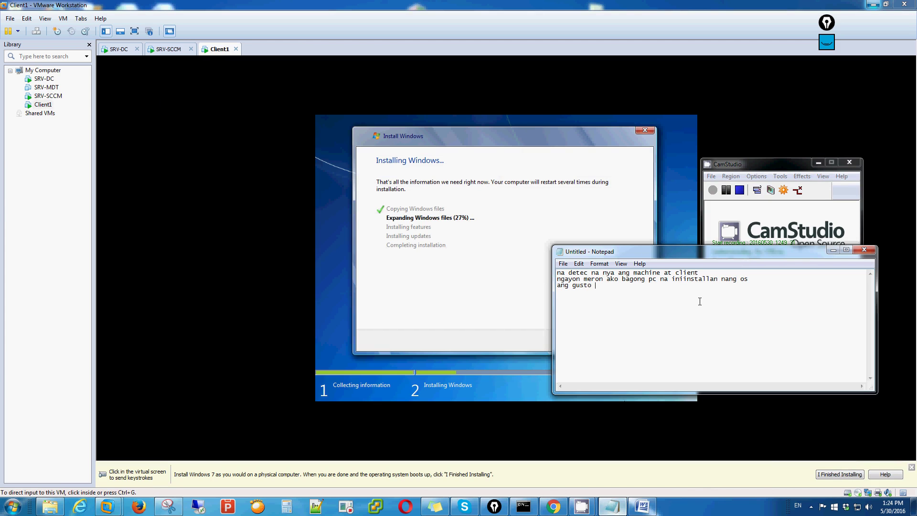
type(" pag join ko nitong machine na eto ma")
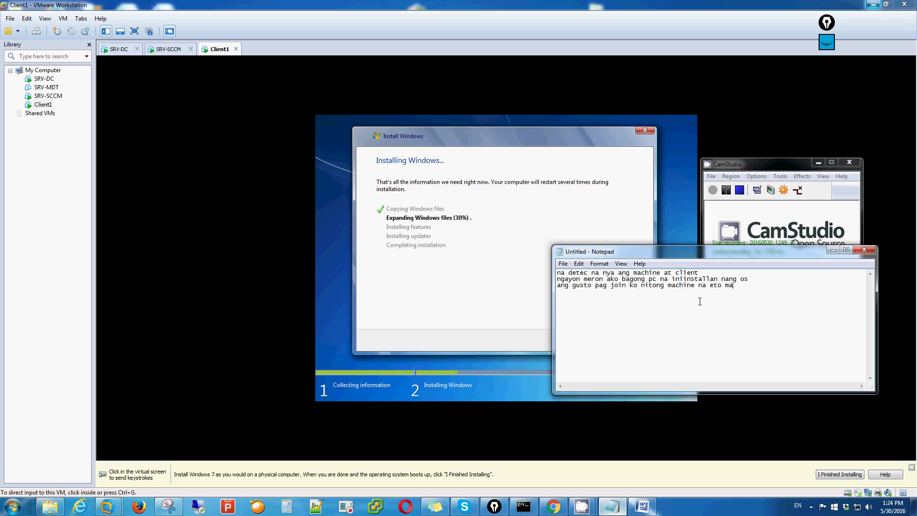
type("tect at mainstallan automatic etong")
key("Return")
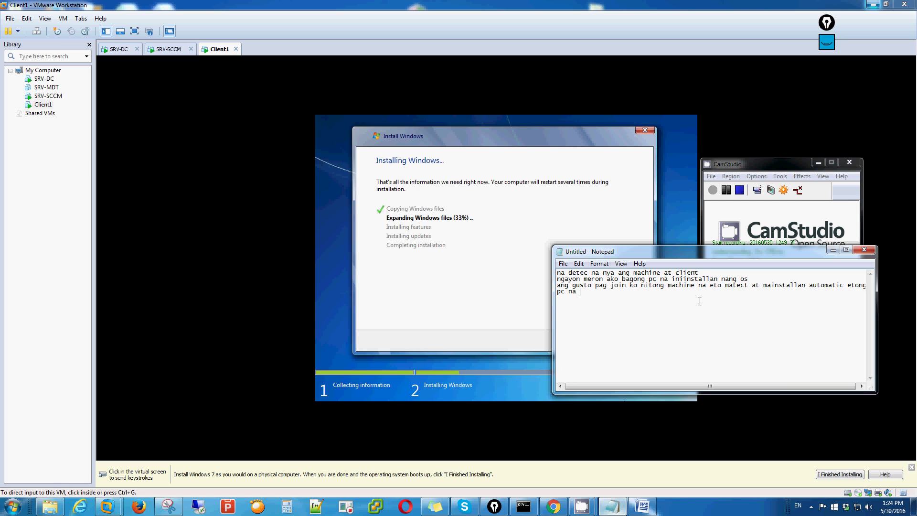
type("ng ")
type("sccm client ")
type("pato ko gagawin yun via ac")
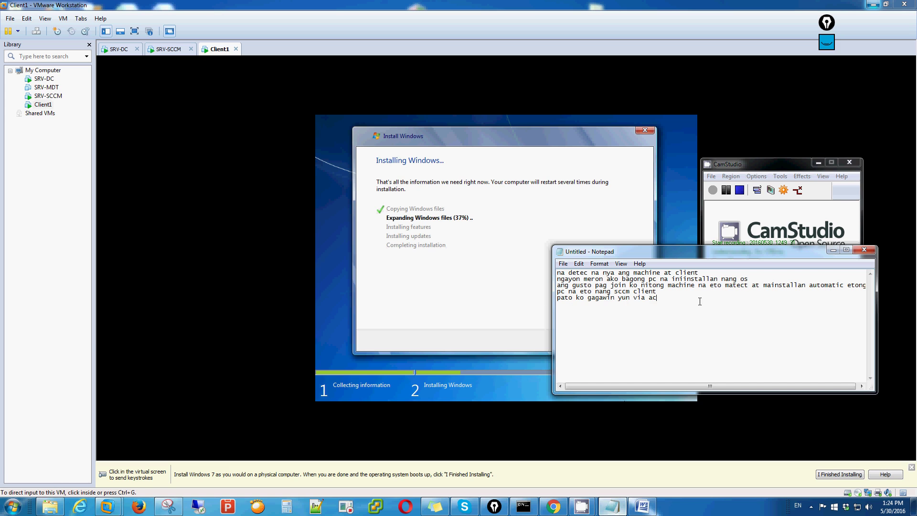
type("tory policy")
left_click(833, 250)
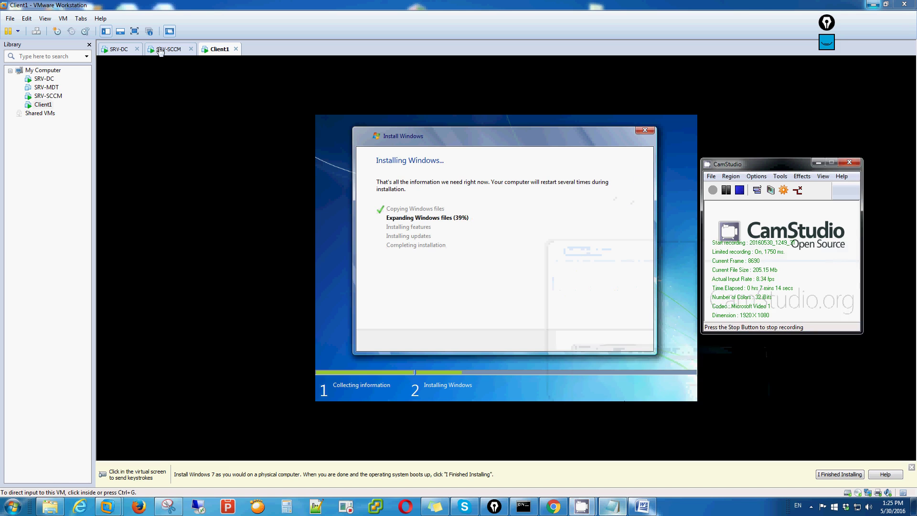
Step: On SRV-SCCM, restore the sccm pre req window and open its sccm folder
left_click(162, 50)
mouse_move(281, 476)
left_click(334, 443)
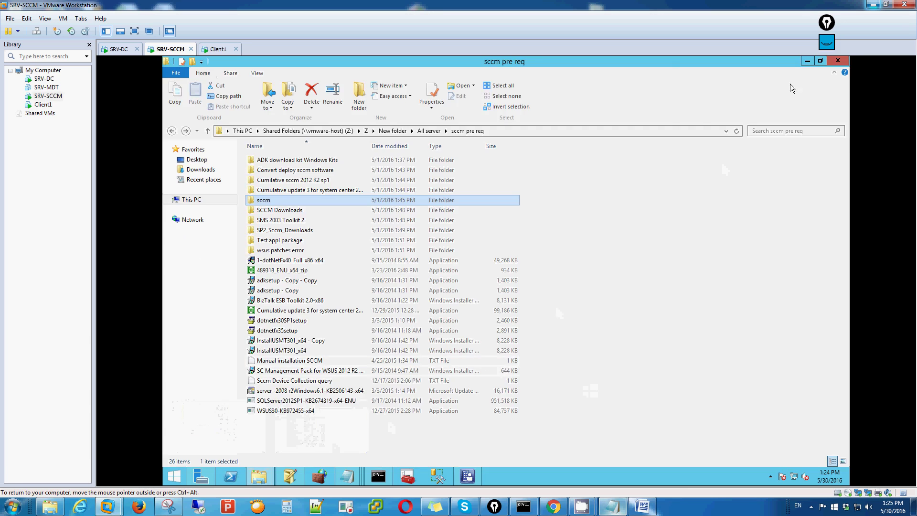
left_click(821, 61)
left_click_drag(499, 144, 589, 128)
double_click(508, 262)
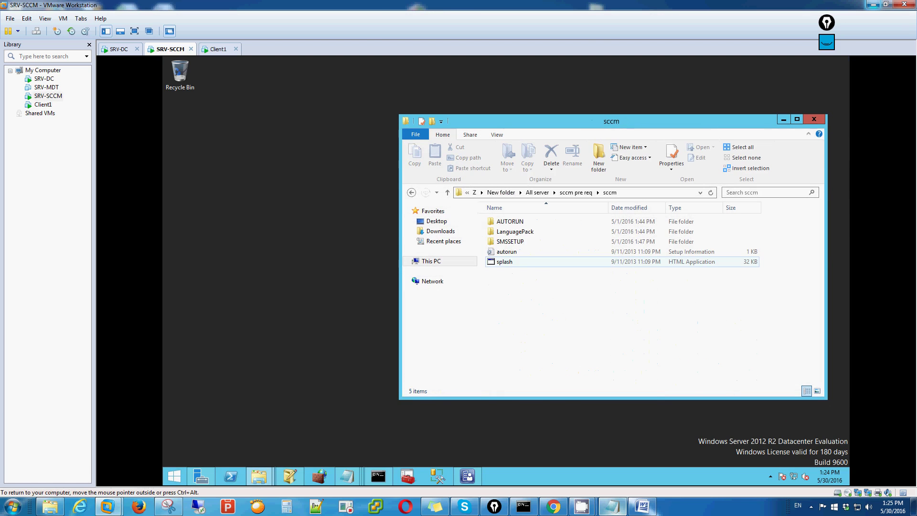
Step: Open Local Disk (C:) in a second Explorer window placed on the left
left_click(279, 369)
key("super+e")
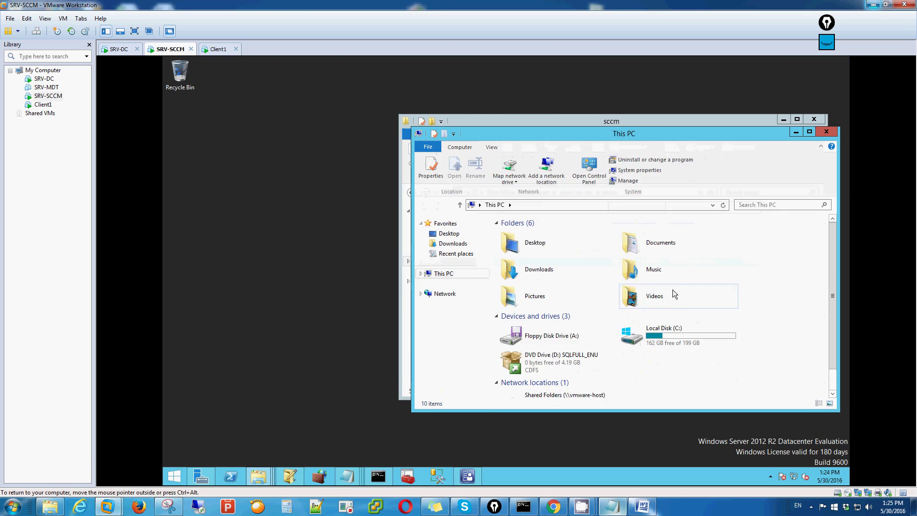
double_click(668, 331)
left_click_drag(664, 136, 433, 118)
scroll(603, 279, "down", 1)
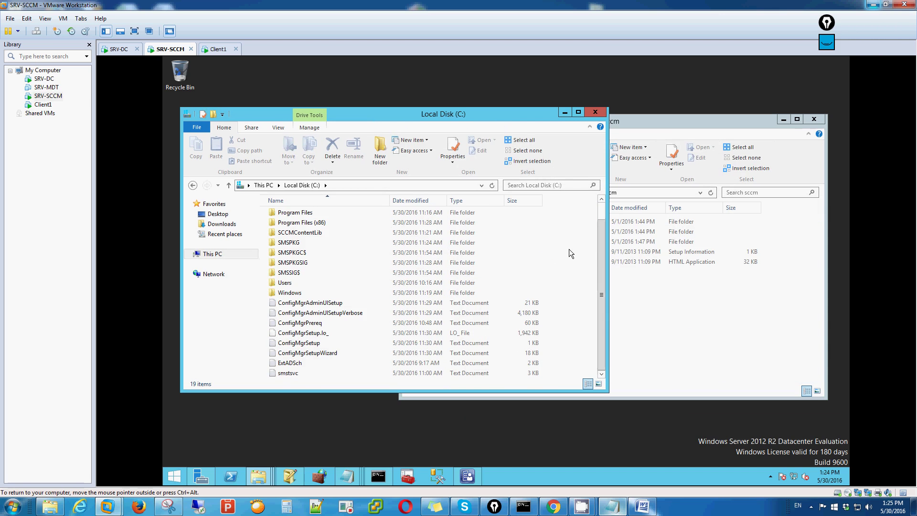
Step: Create a new folder named ClientSccm on Local Disk (C:)
right_click(584, 271)
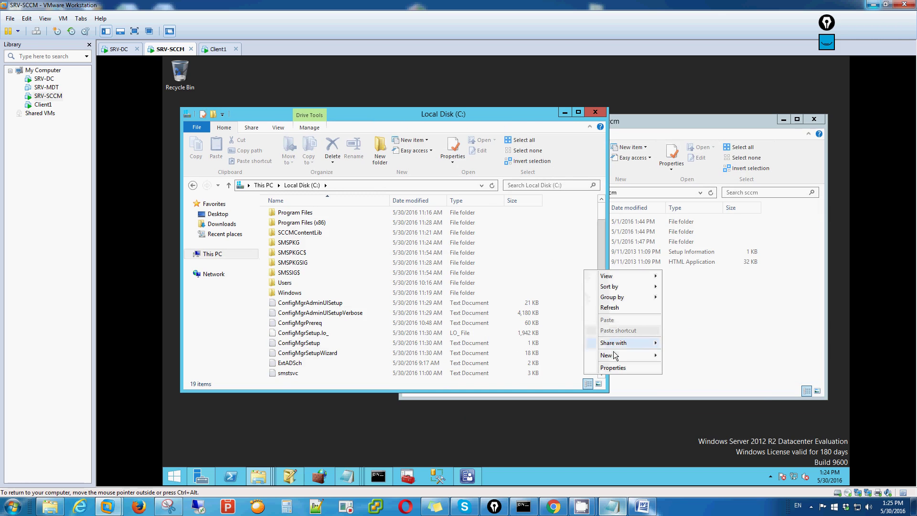
left_click(686, 355)
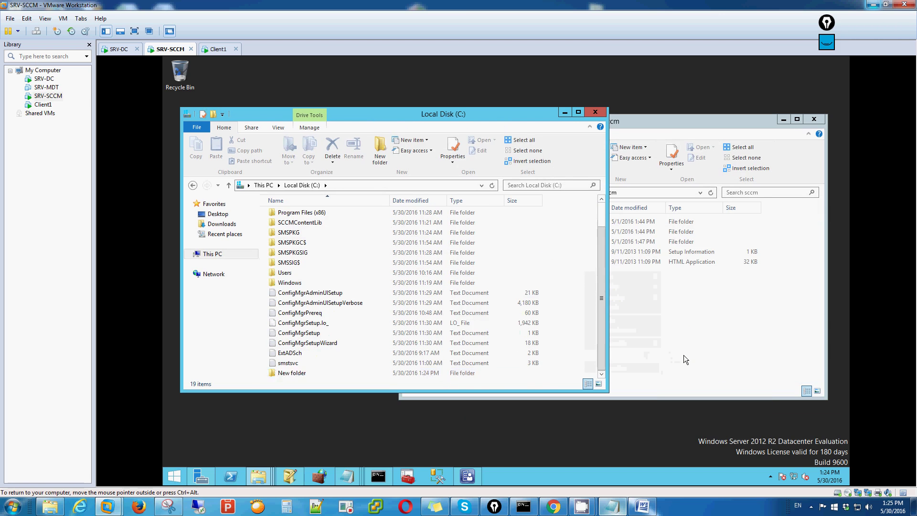
type("Client")
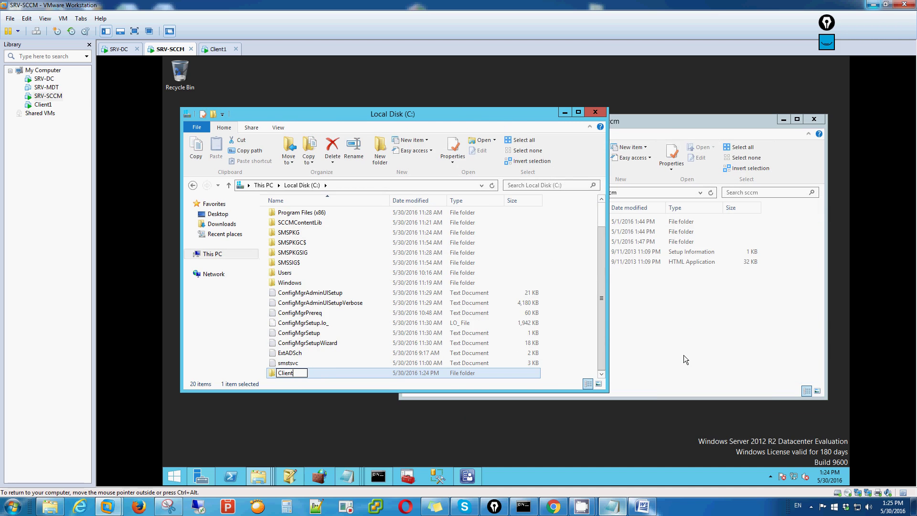
type("Sccm")
left_click(588, 303)
Step: Share the ClientSccm folder with Everyone at Read/Write permission
left_click(320, 376)
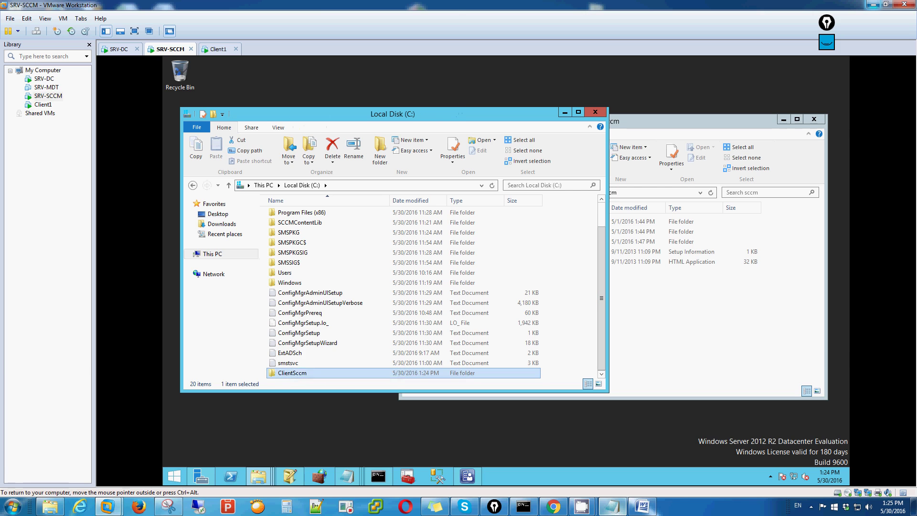
right_click(297, 375)
mouse_move(362, 258)
left_click(424, 268)
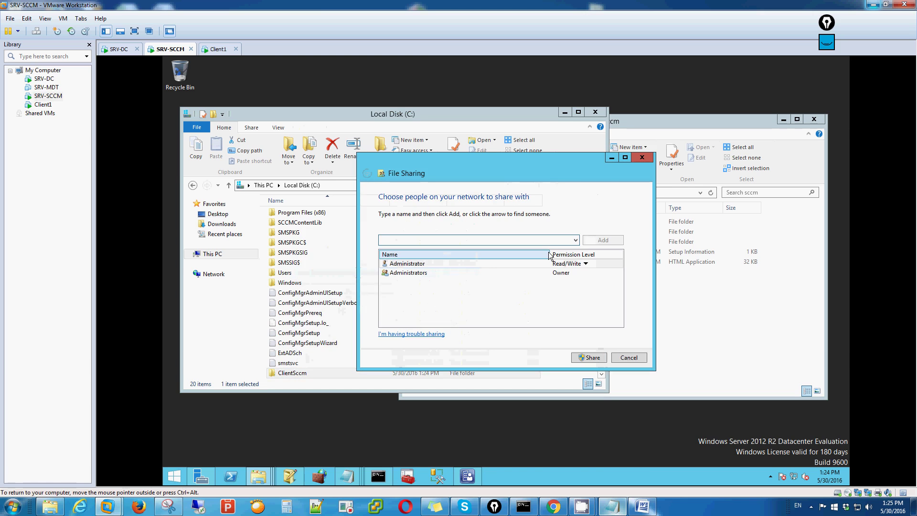
left_click(576, 240)
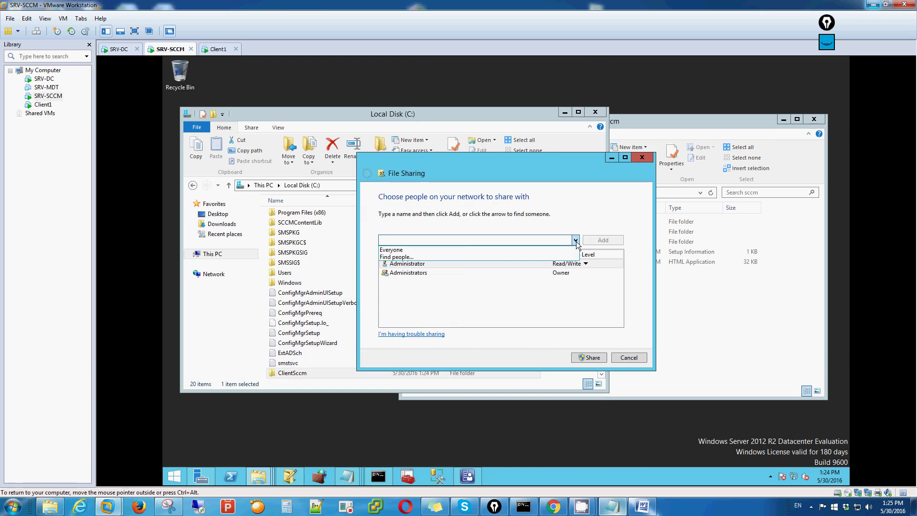
left_click(456, 248)
left_click(603, 240)
left_click(569, 282)
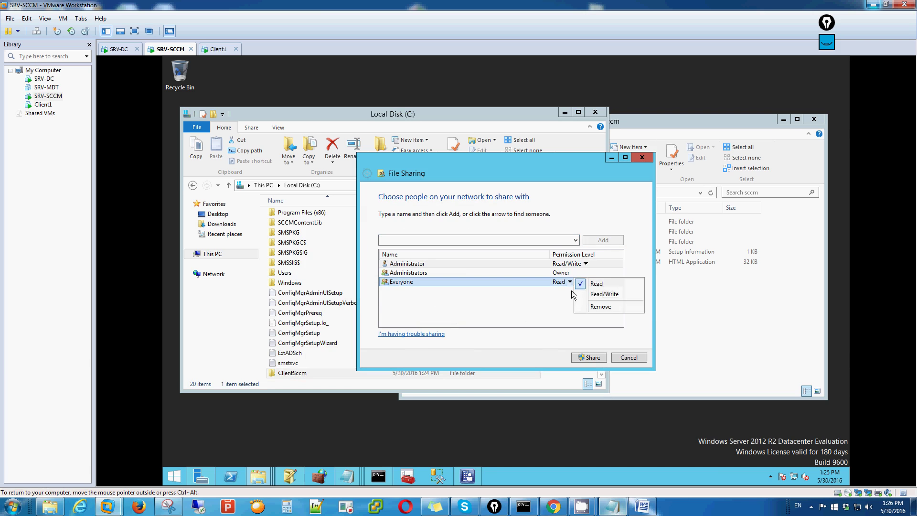
left_click(604, 295)
left_click(599, 358)
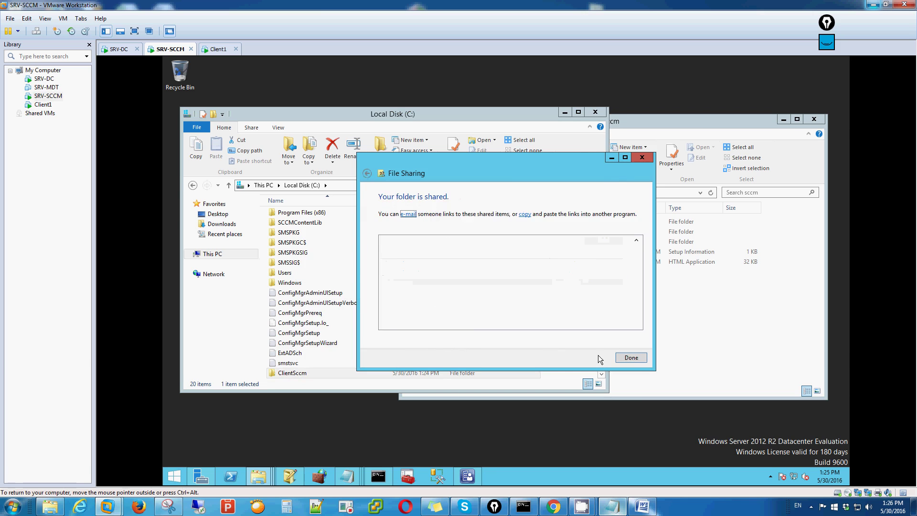
left_click(633, 359)
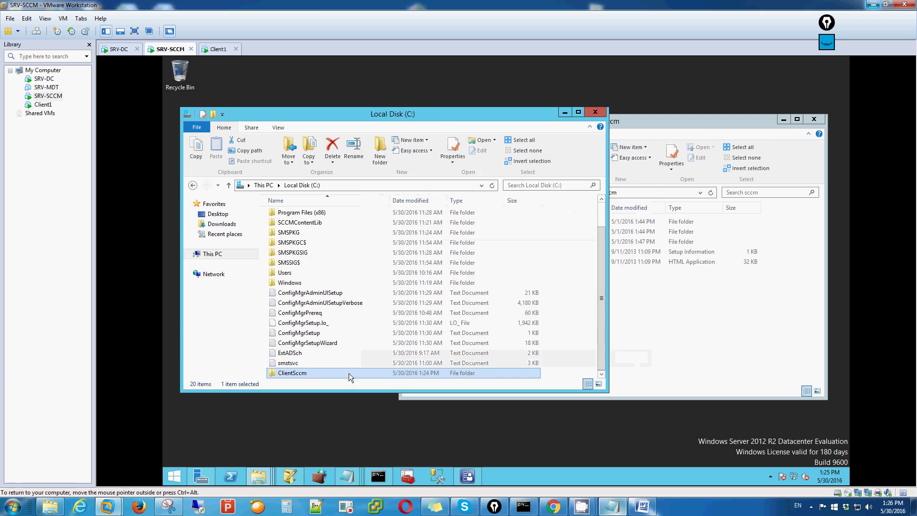
Step: Copy all seven files from the sccm SMSSETUP\CLIENT folder
double_click(314, 374)
left_click(694, 119)
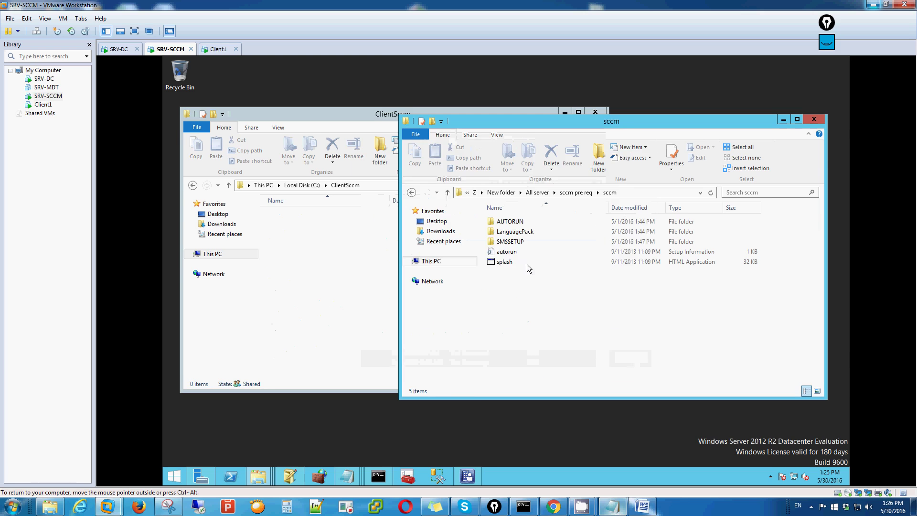
double_click(519, 244)
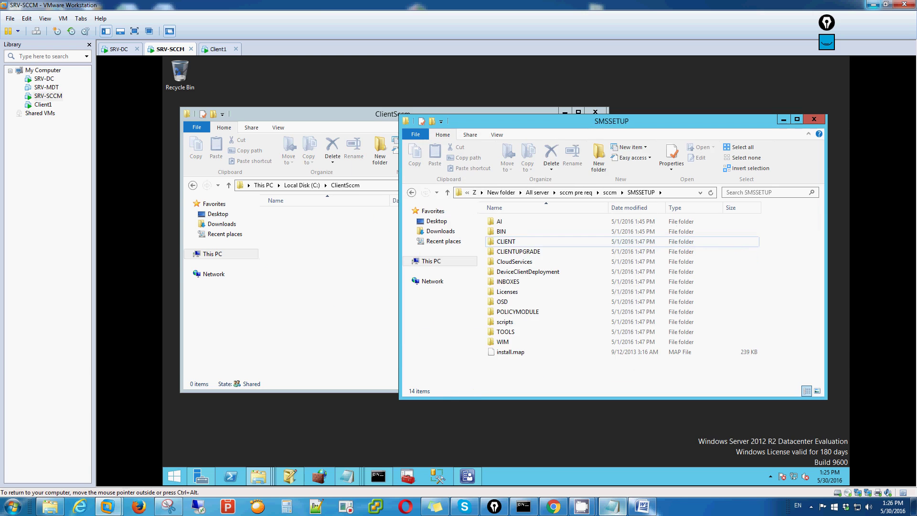
double_click(509, 241)
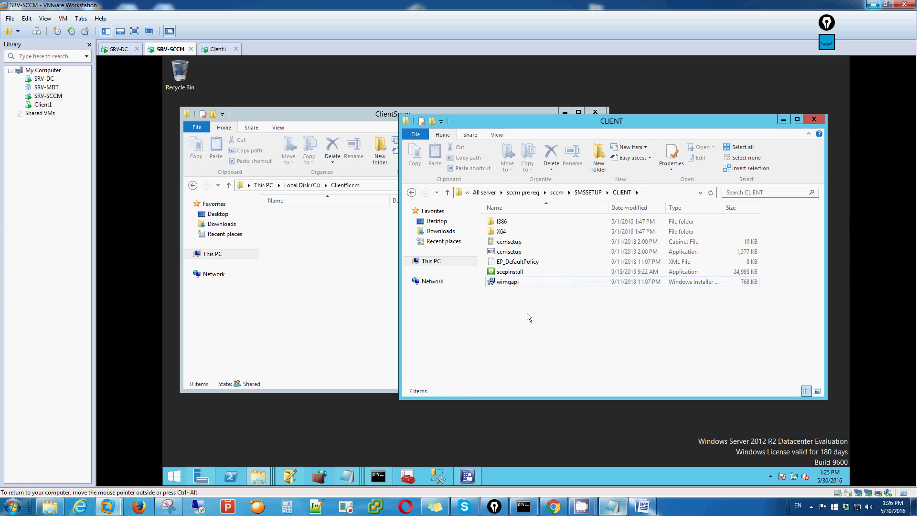
key("ctrl+a")
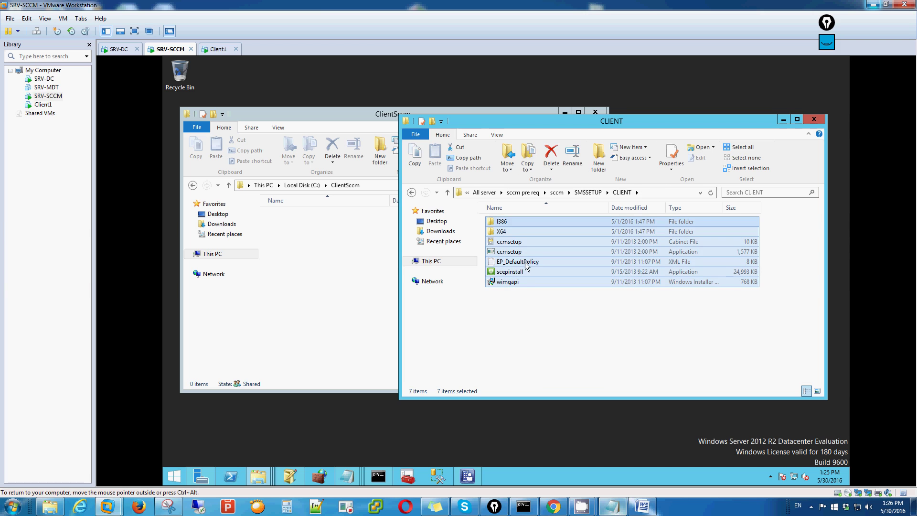
right_click(525, 263)
left_click(547, 303)
Step: Paste the client files into the ClientSccm folder
left_click(305, 233)
right_click(311, 230)
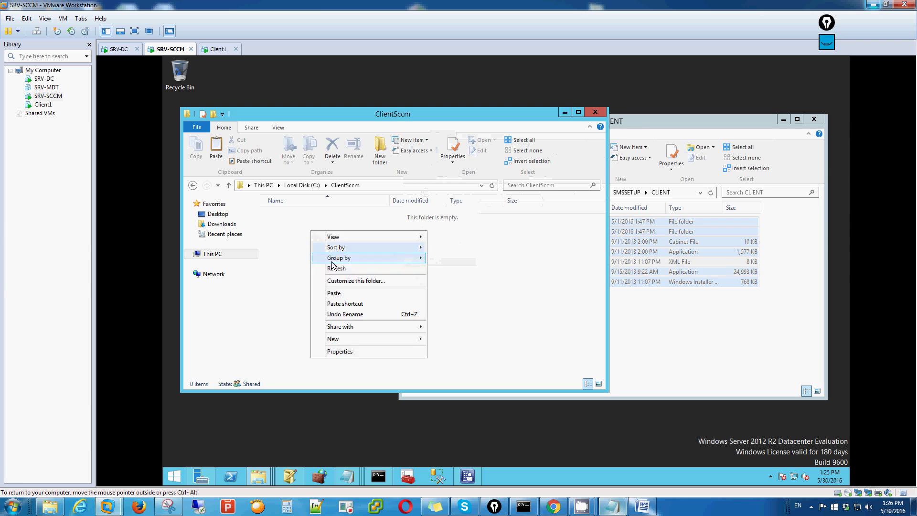
left_click(333, 293)
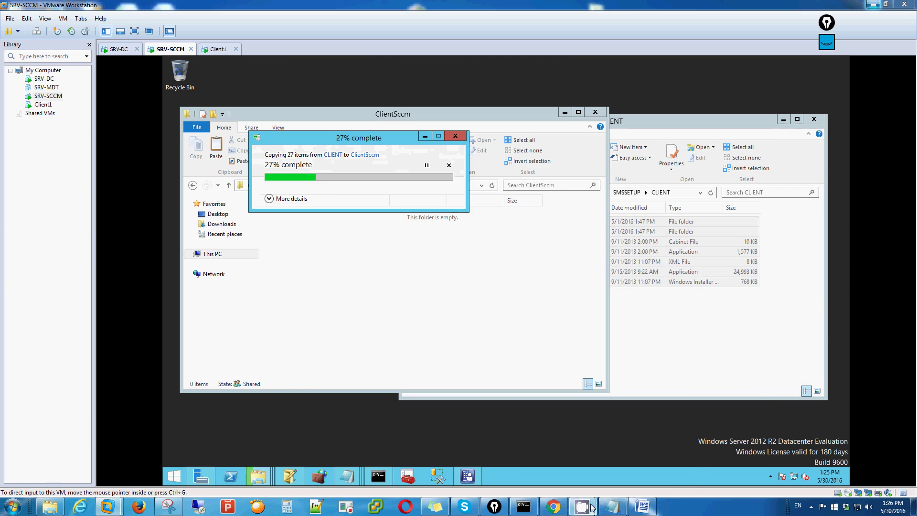
mouse_move(581, 505)
left_click(654, 474)
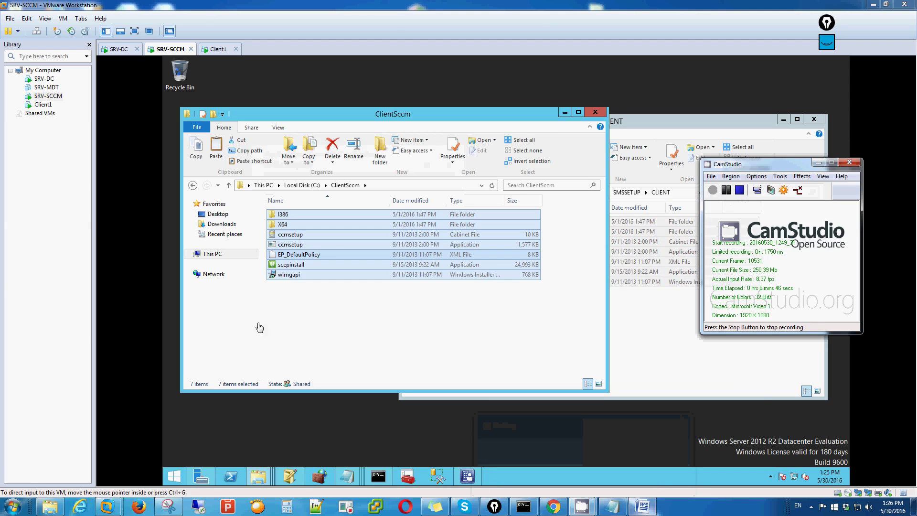
left_click(397, 348)
left_click(397, 344)
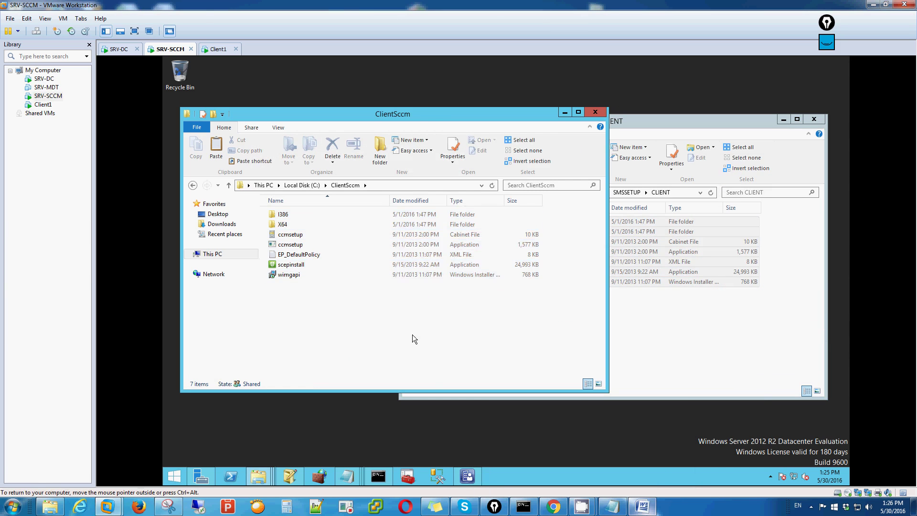
left_click(745, 338)
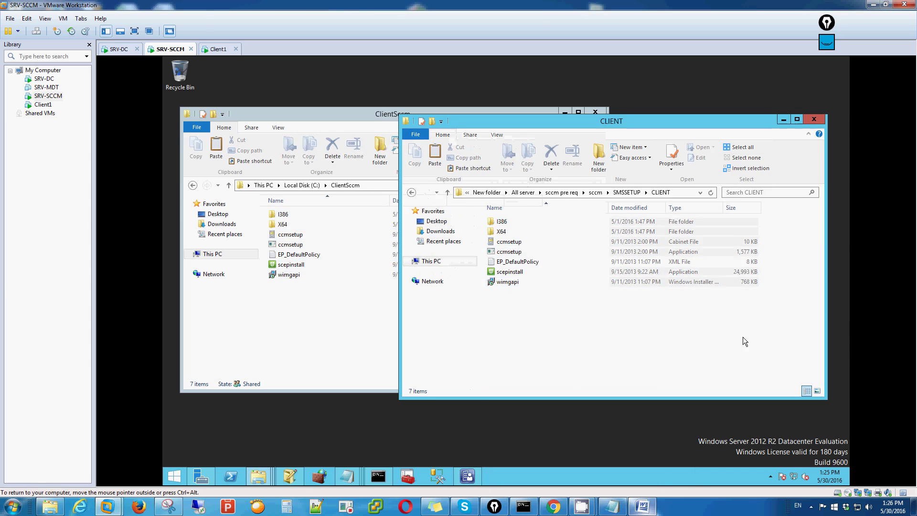
Step: Browse to the SMSSETUP\BIN\I386 folder
left_click(412, 193)
double_click(502, 231)
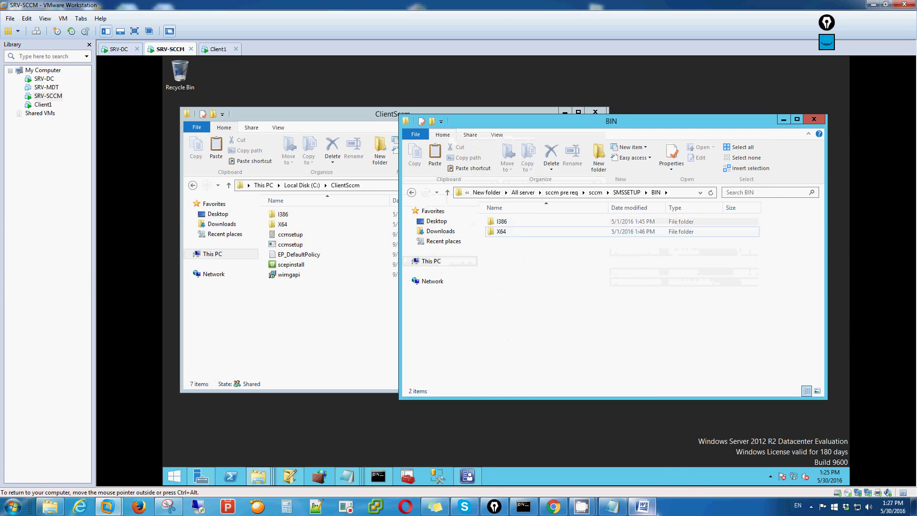
left_click(506, 220)
key("Return")
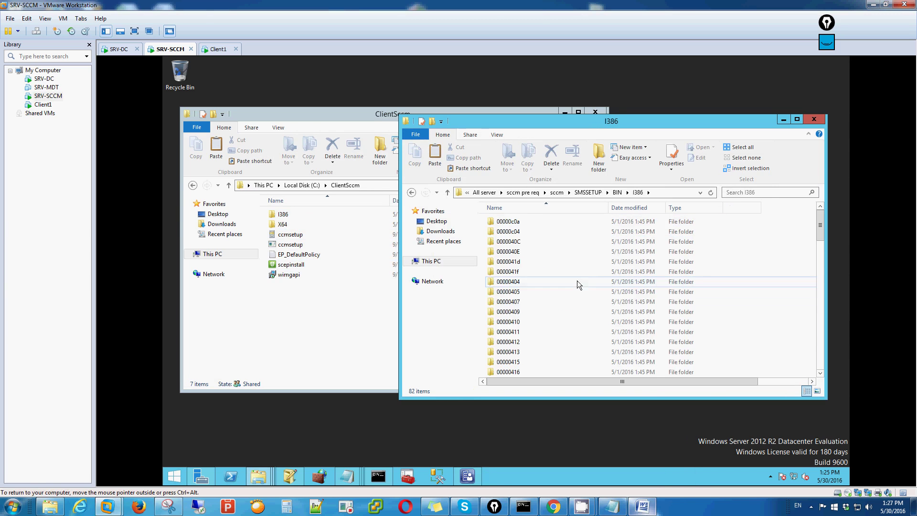
left_click(505, 304)
key("c")
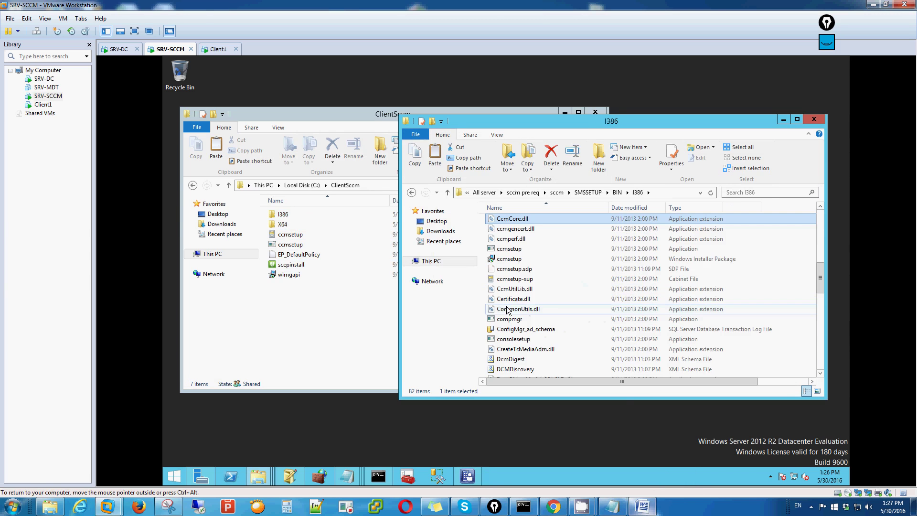
key("Down")
key("Down")
Step: Copy the ccmsetup Windows Installer package from I386 into ClientSccm
left_click(519, 260)
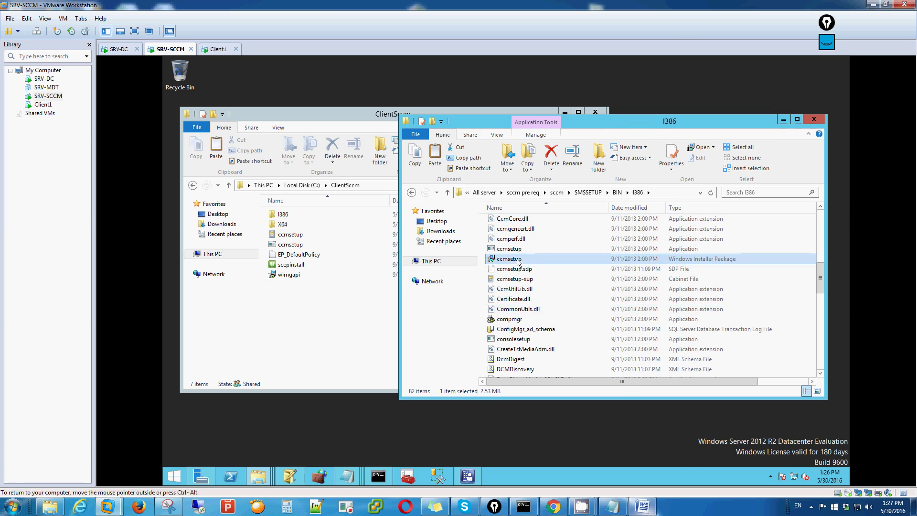
right_click(518, 260)
left_click(549, 352)
right_click(340, 328)
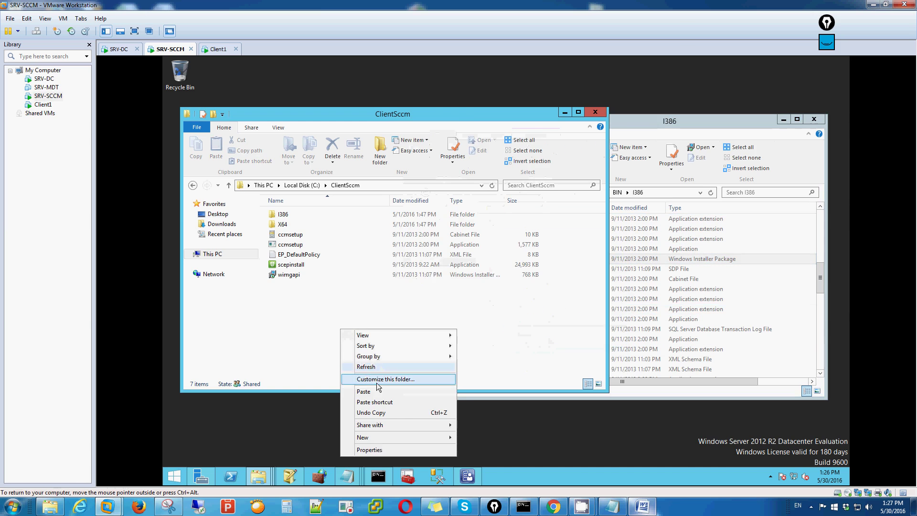
key("Return")
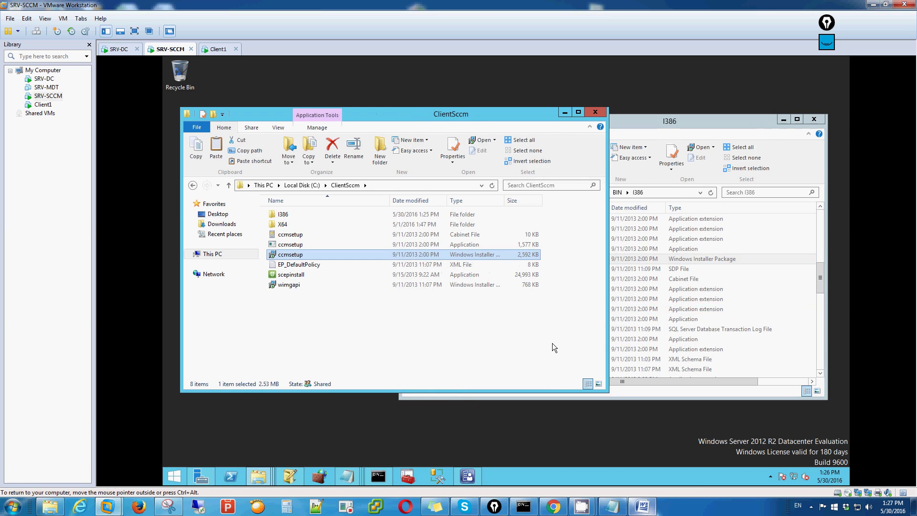
Step: Close the I386 and ClientSccm windows and open a new This PC window
left_click(814, 119)
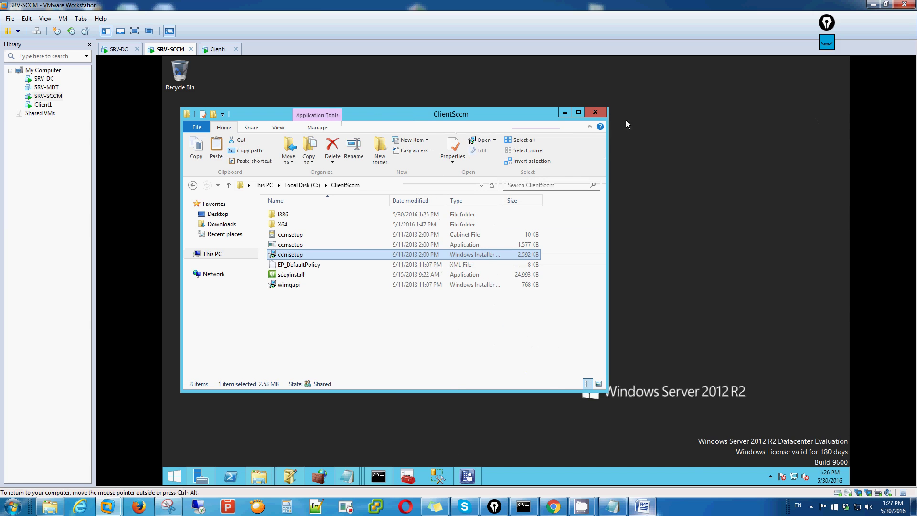
left_click(595, 113)
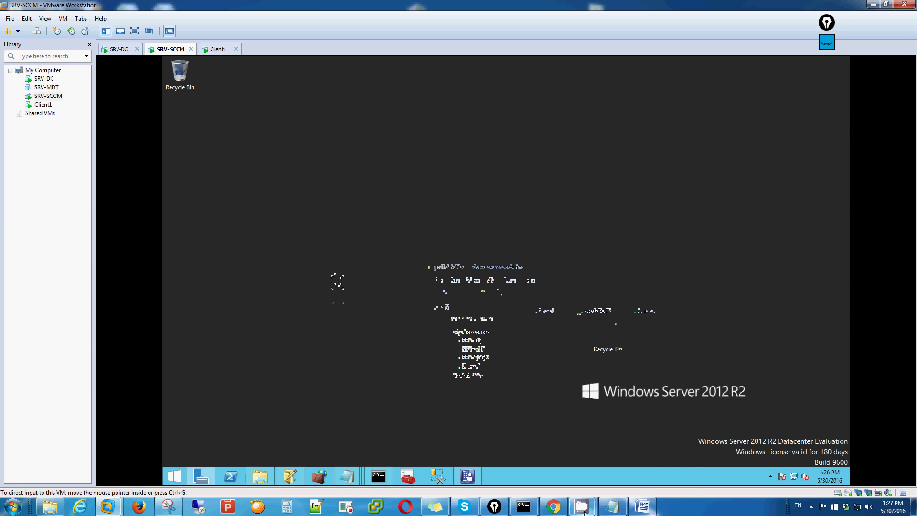
mouse_move(582, 507)
left_click(664, 420)
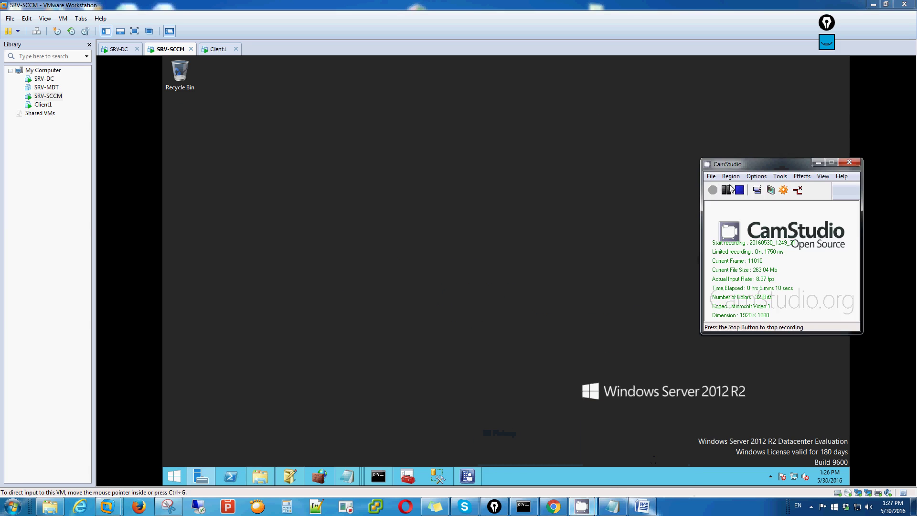
left_click(486, 425)
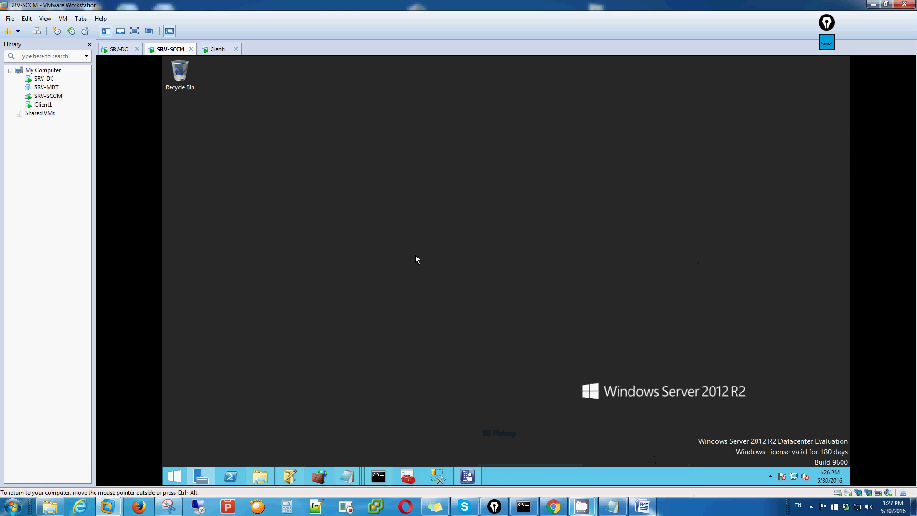
key("super+e")
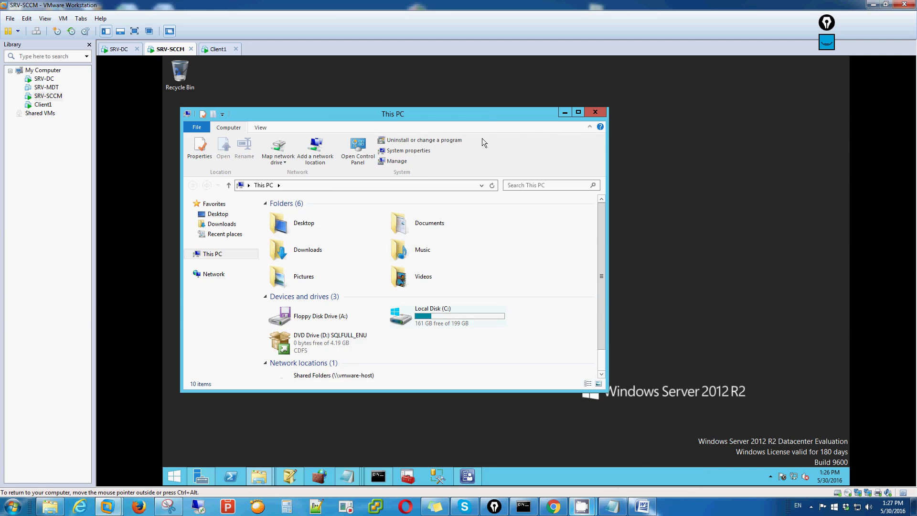
left_click_drag(486, 119, 684, 95)
Step: Browse to sccm\SMSSETUP\TOOLS and check the .adm files in ConfigMgrADMTemplates
mouse_move(259, 476)
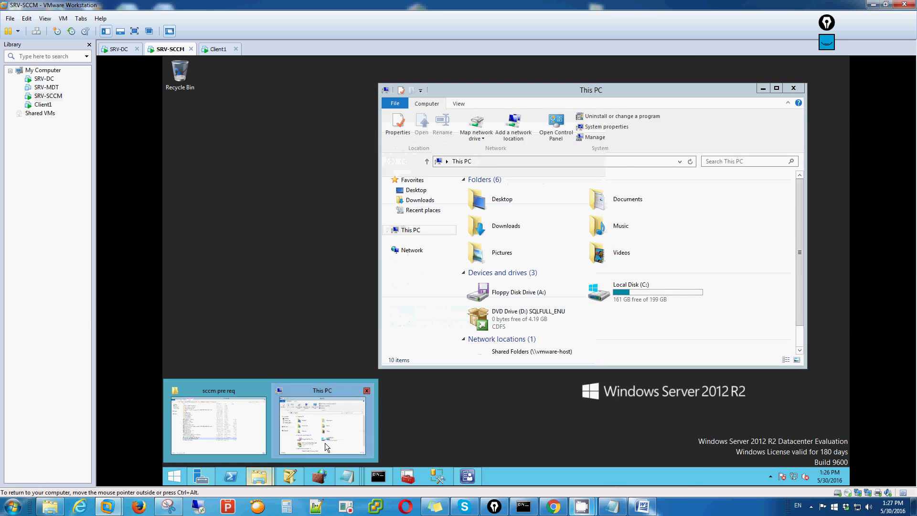
left_click(254, 449)
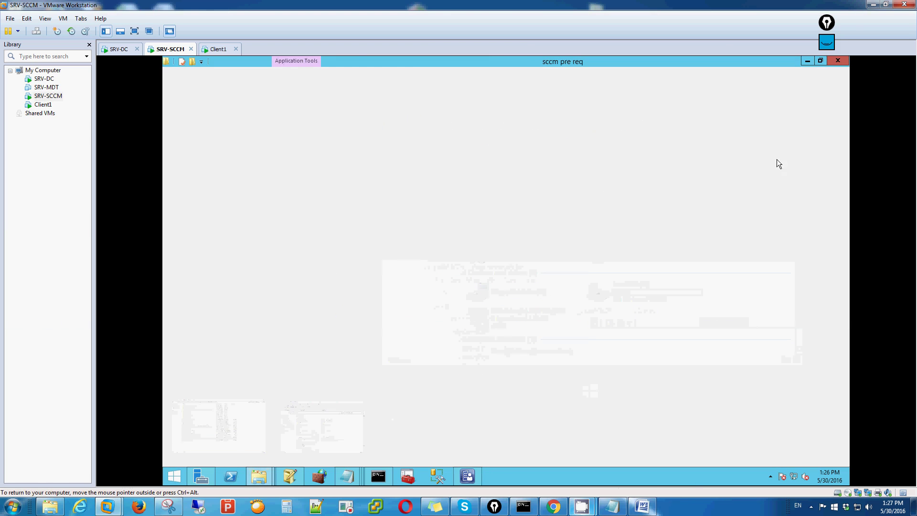
left_click(821, 61)
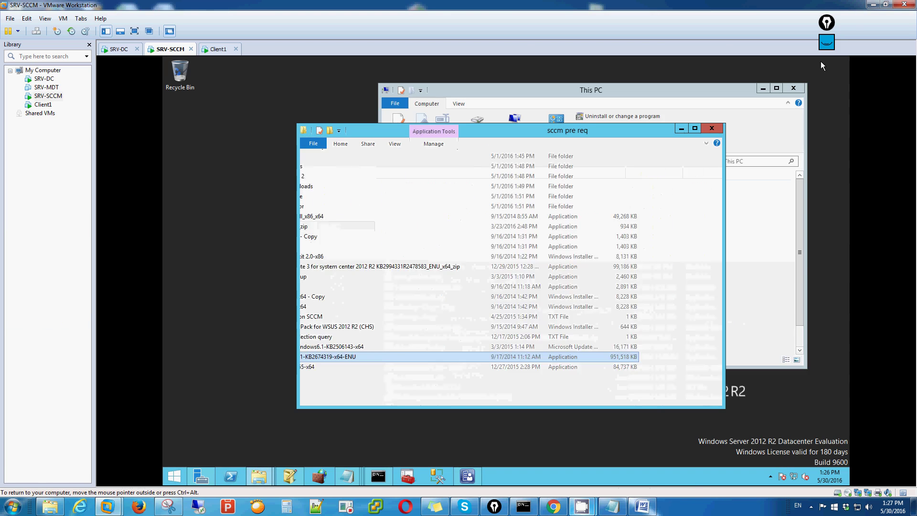
double_click(407, 226)
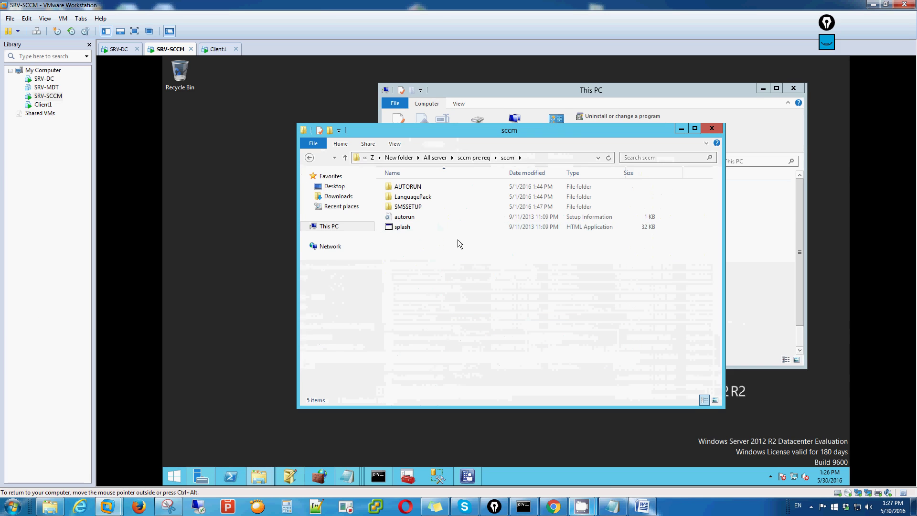
double_click(406, 209)
left_click(407, 297)
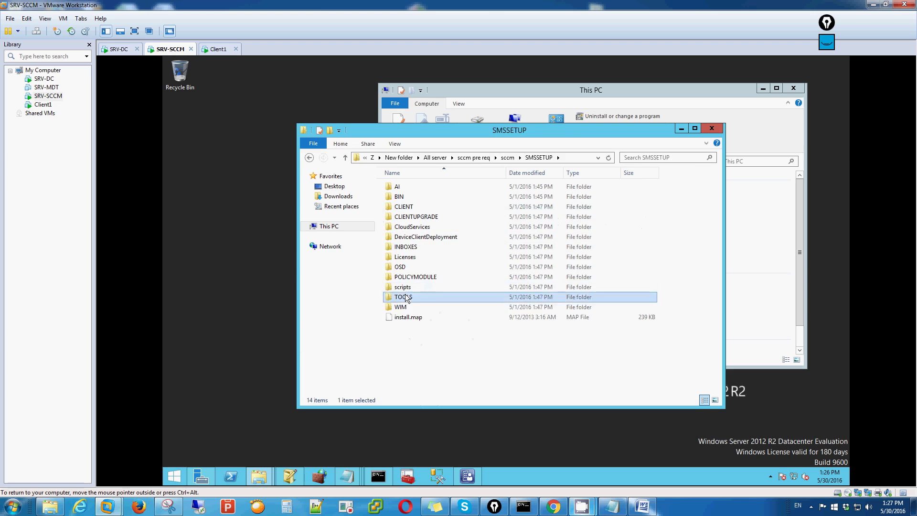
double_click(406, 296)
double_click(430, 187)
left_click(309, 157)
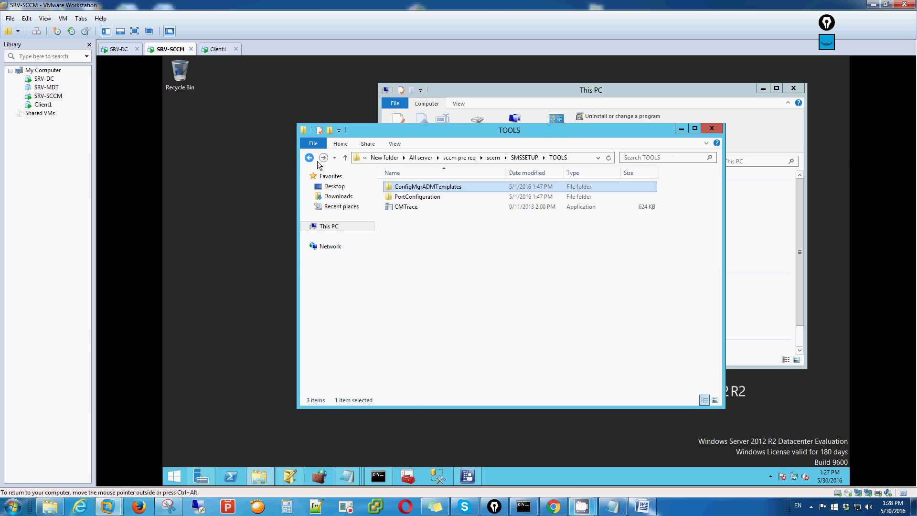
Step: Copy the ConfigMgrADMTemplates folder and open This PC to receive it
right_click(443, 189)
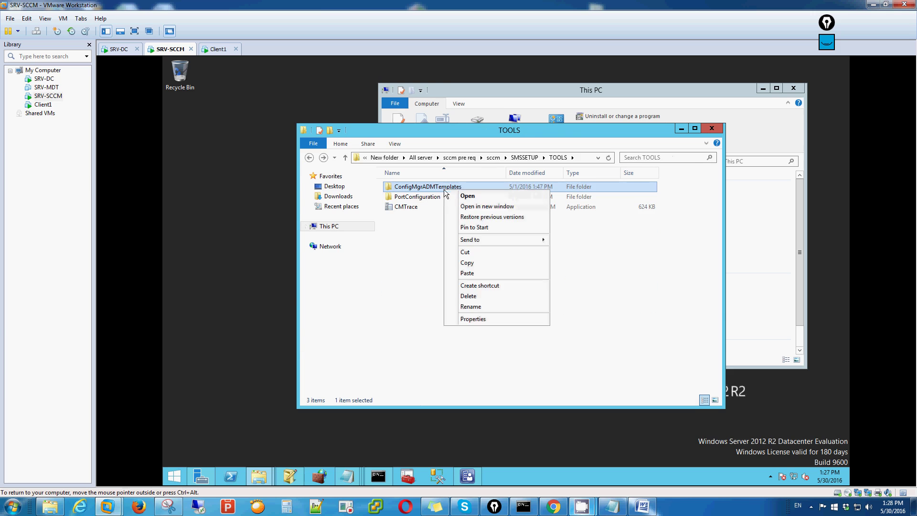
left_click(470, 263)
left_click(271, 264)
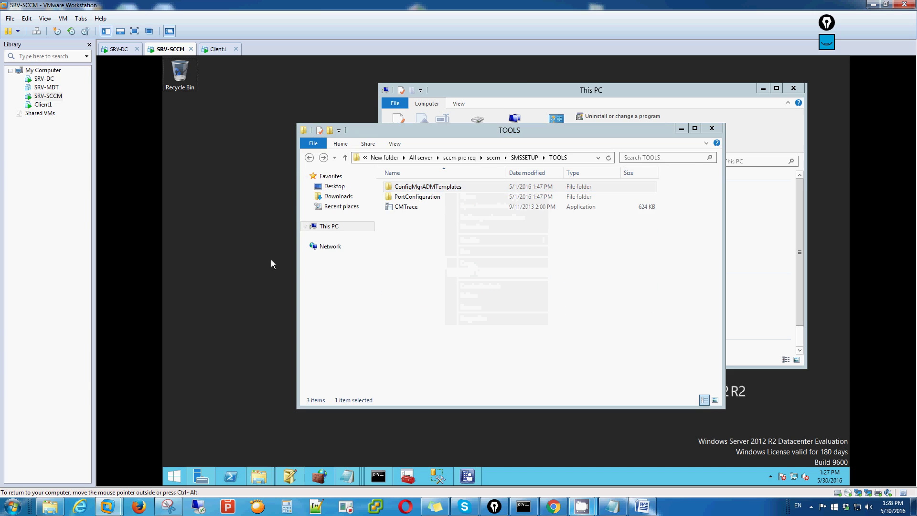
key("super")
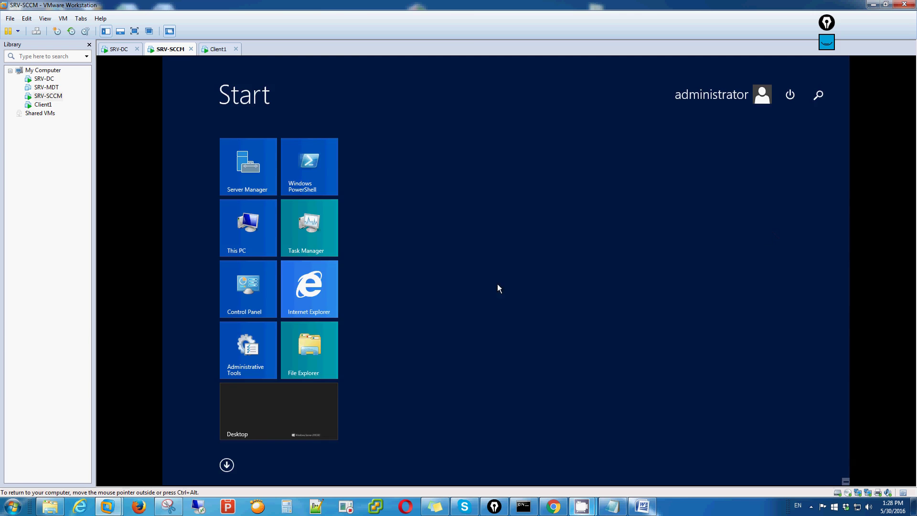
key("super+e")
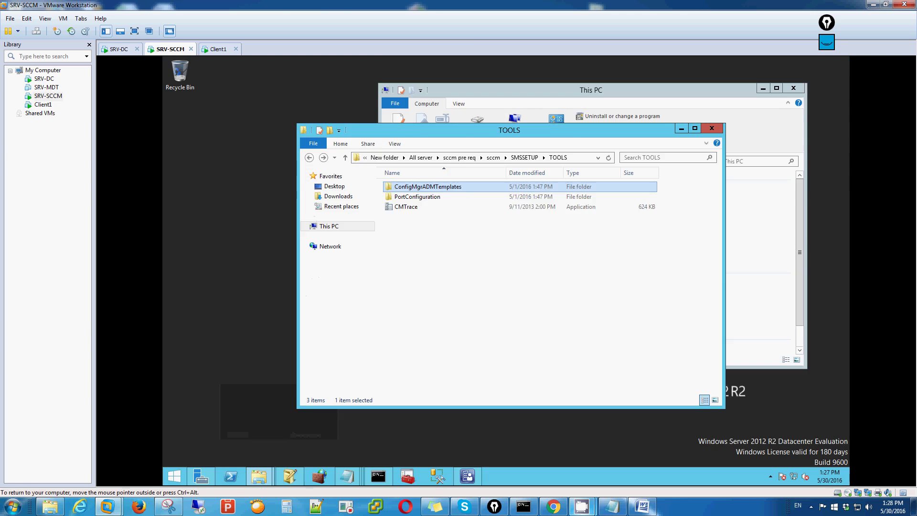
Step: Paste ConfigMgrADMTemplates onto Local Disk (C:)
double_click(652, 291)
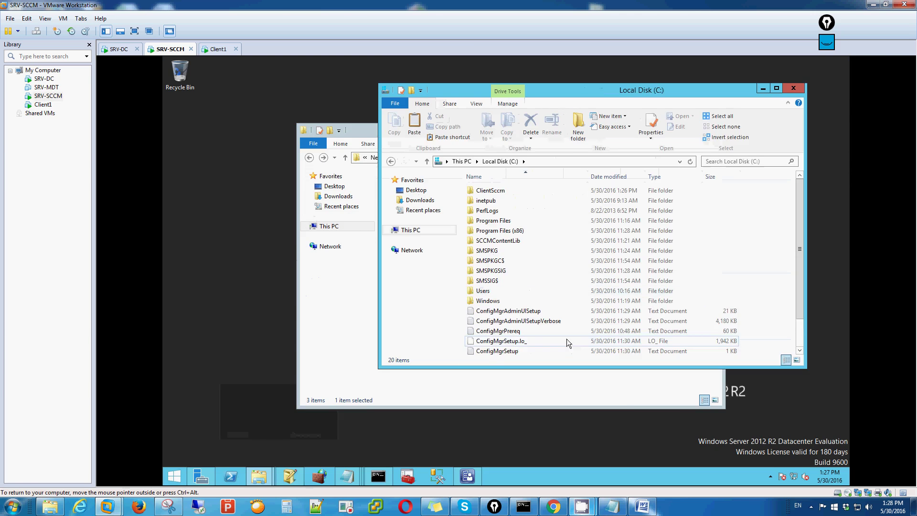
left_click(777, 88)
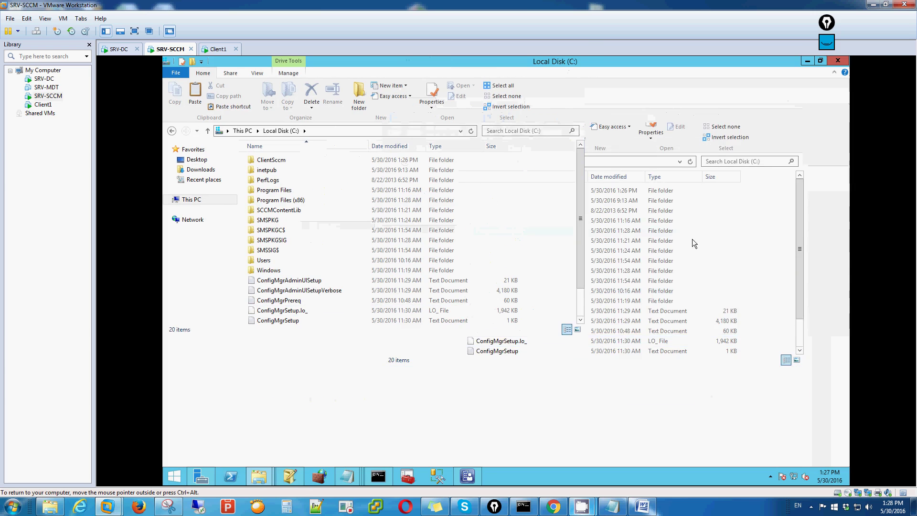
right_click(442, 429)
left_click(478, 367)
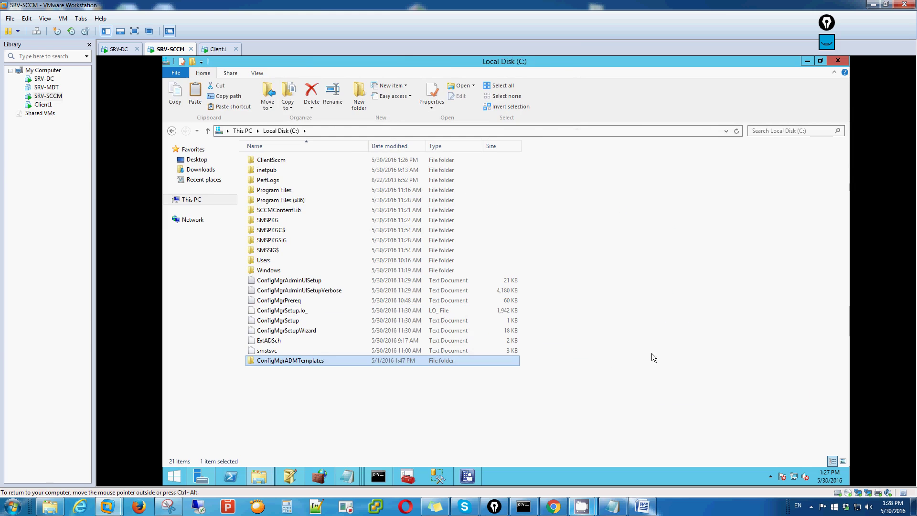
Step: Close both Explorer windows and switch to the SRV-DC machine
left_click(839, 61)
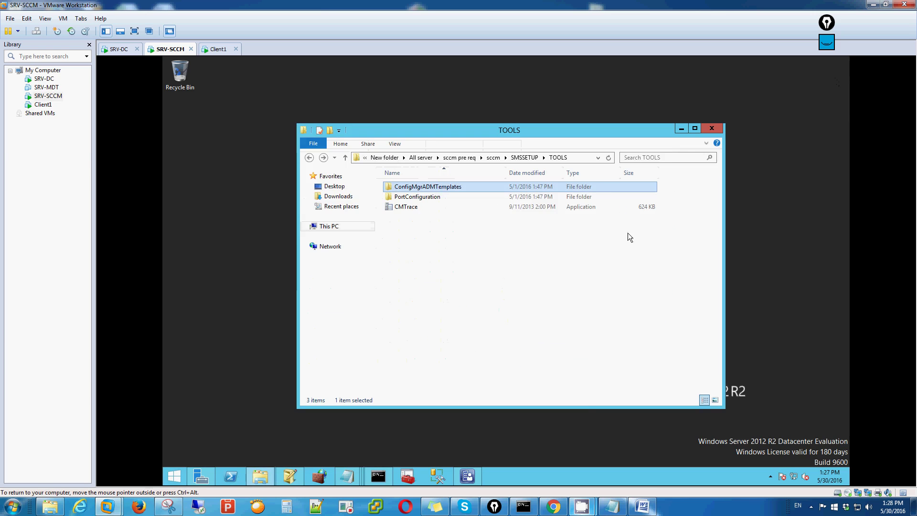
left_click(712, 128)
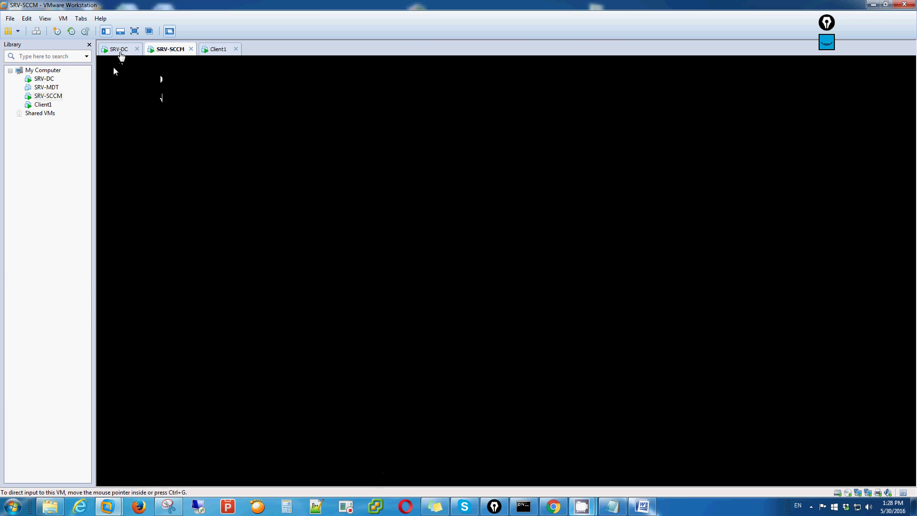
left_click(115, 49)
left_click(171, 49)
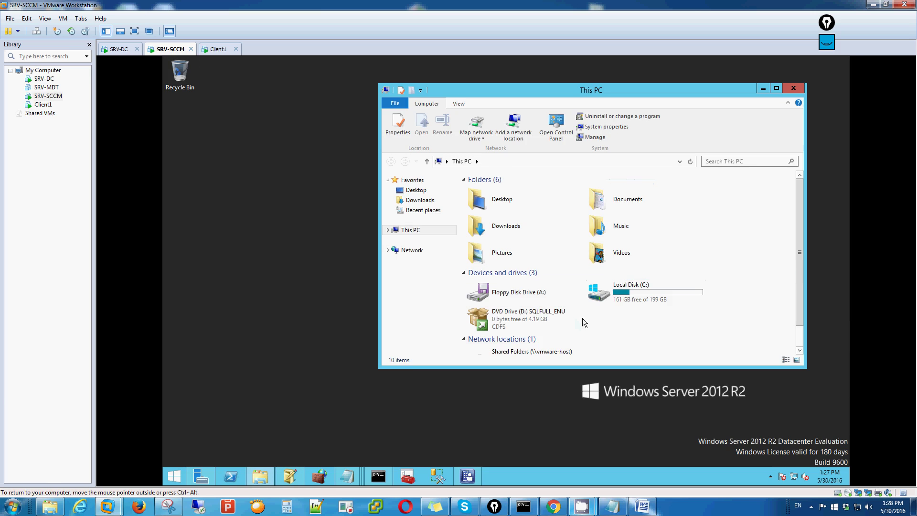
left_click(118, 49)
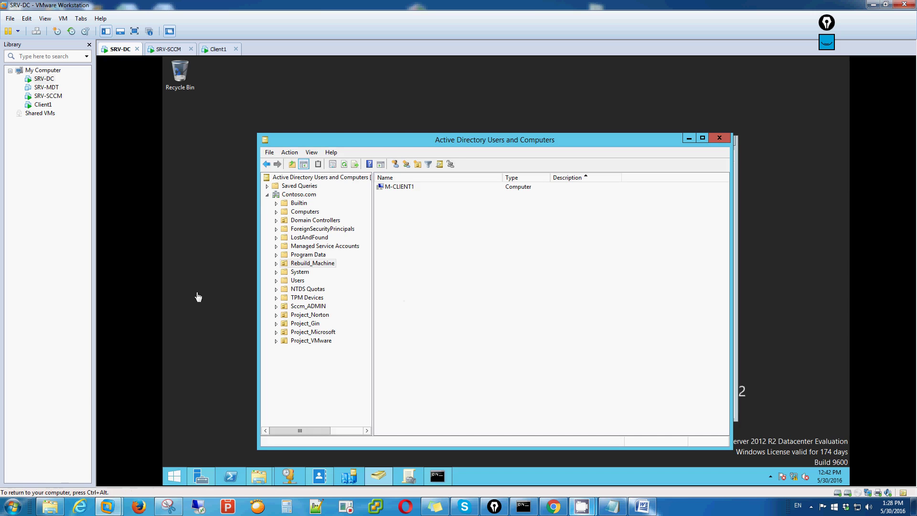
Step: Unlock SRV-DC with Ctrl+Alt+Del and sign in with the administrator password
left_click(198, 297)
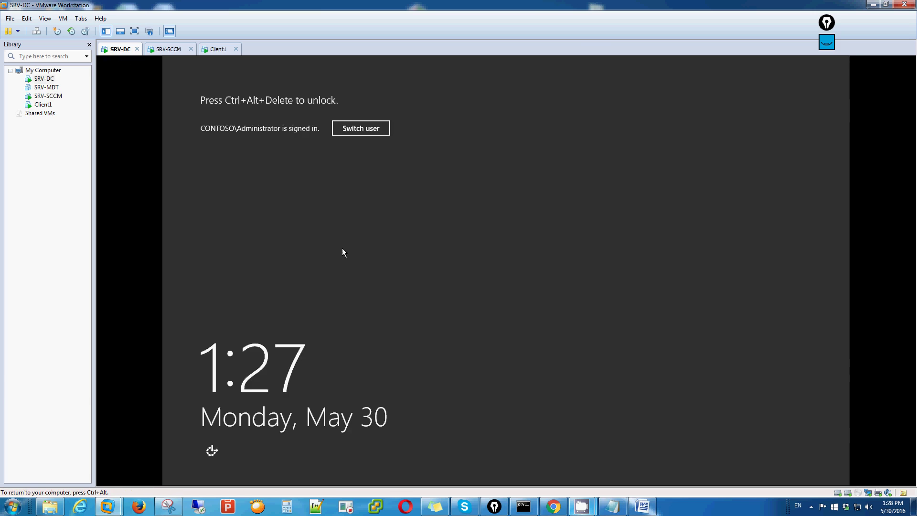
left_click(63, 19)
left_click(93, 69)
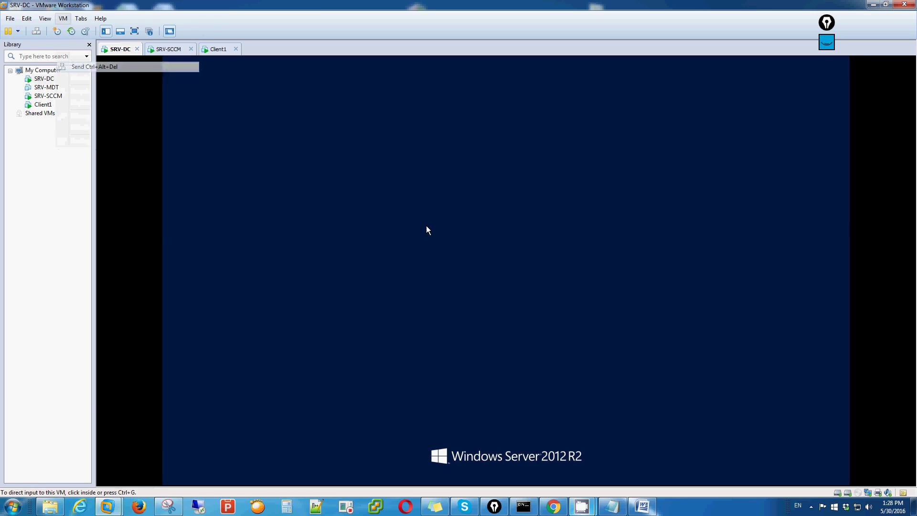
type("•••••")
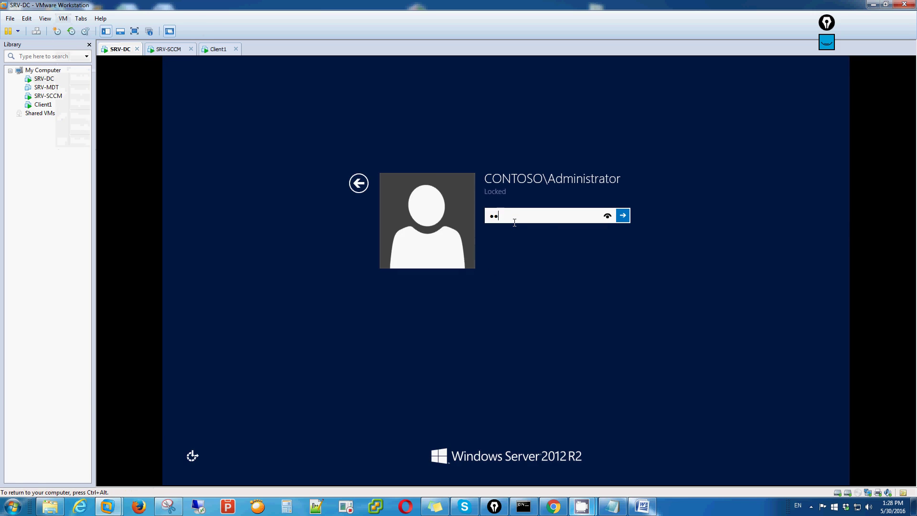
type("•••••")
key("Return")
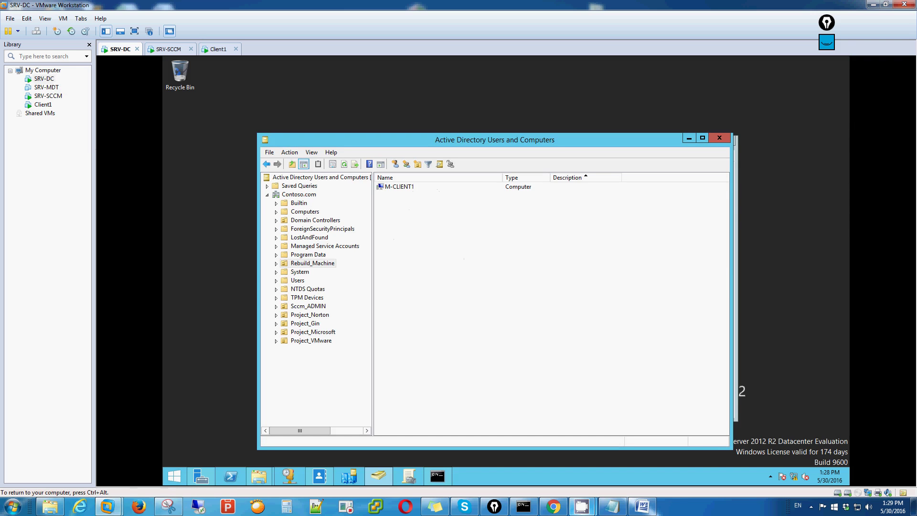
Step: Open Local Disk (C:) in a new This PC Explorer window on SRV-DC
left_click(202, 271)
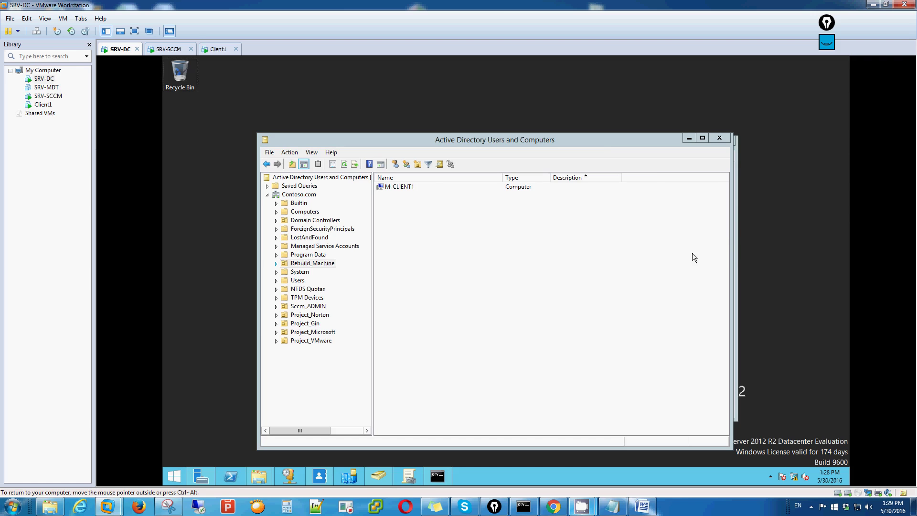
left_click(598, 140)
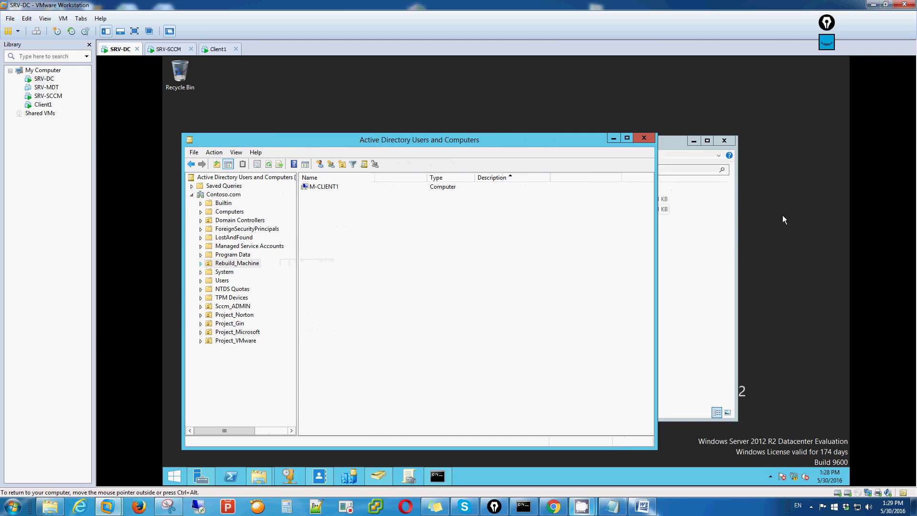
left_click(724, 242)
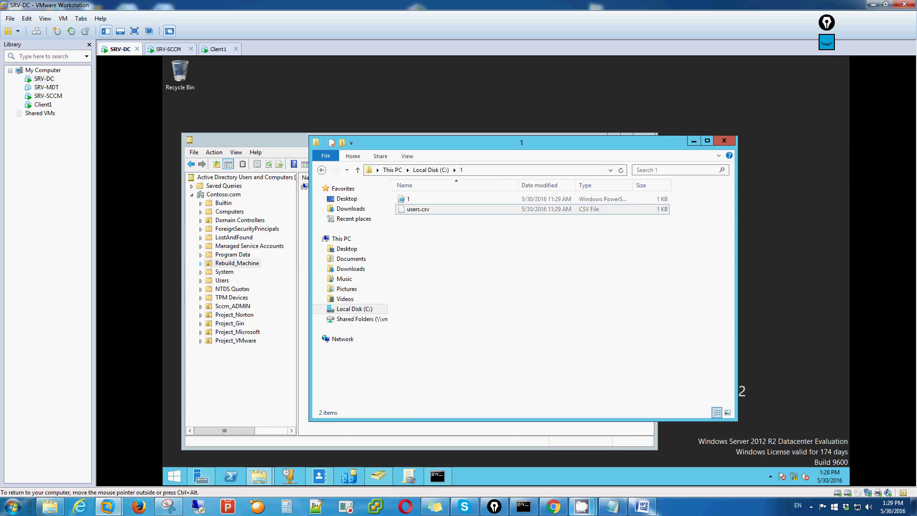
left_click(363, 310)
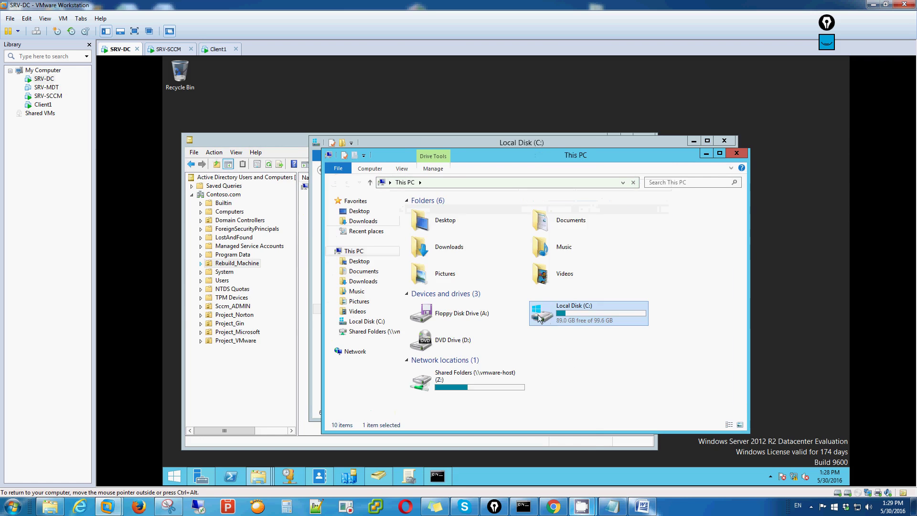
double_click(589, 320)
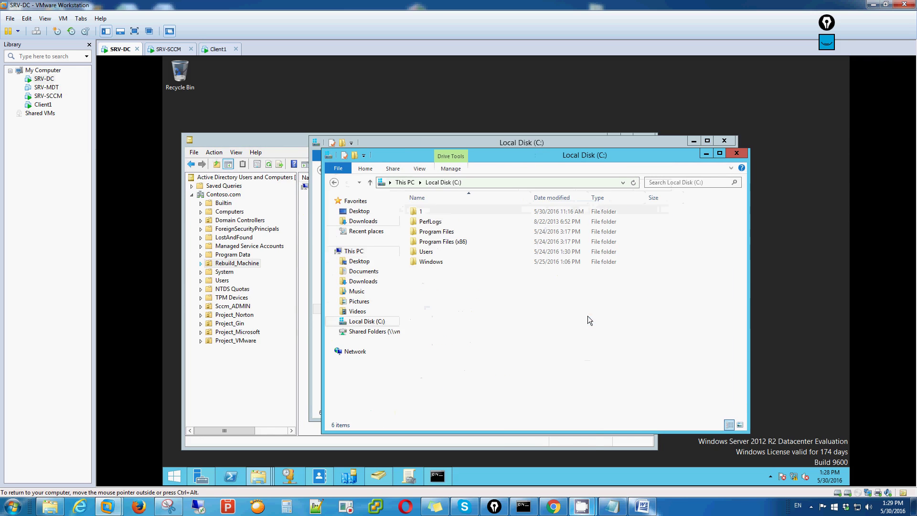
Step: Create a new folder named Sccm on SRV-DC's Local Disk (C:)
right_click(502, 342)
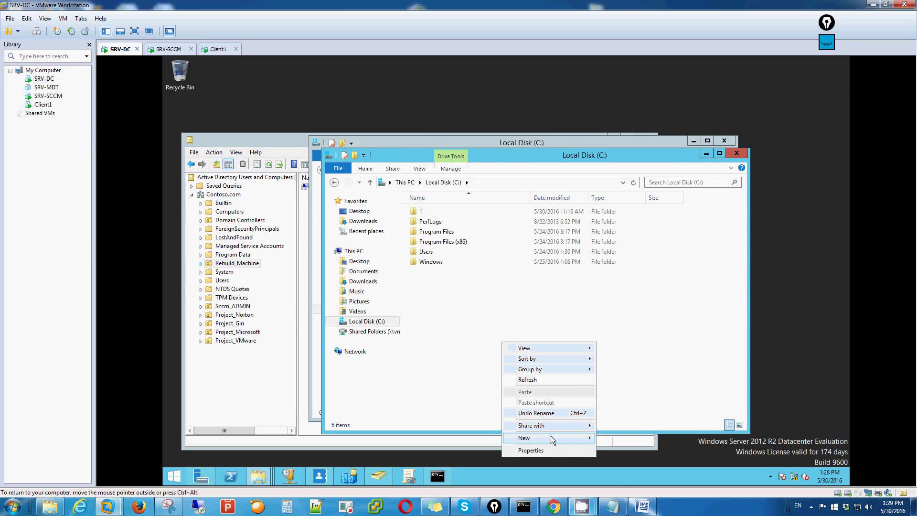
mouse_move(566, 438)
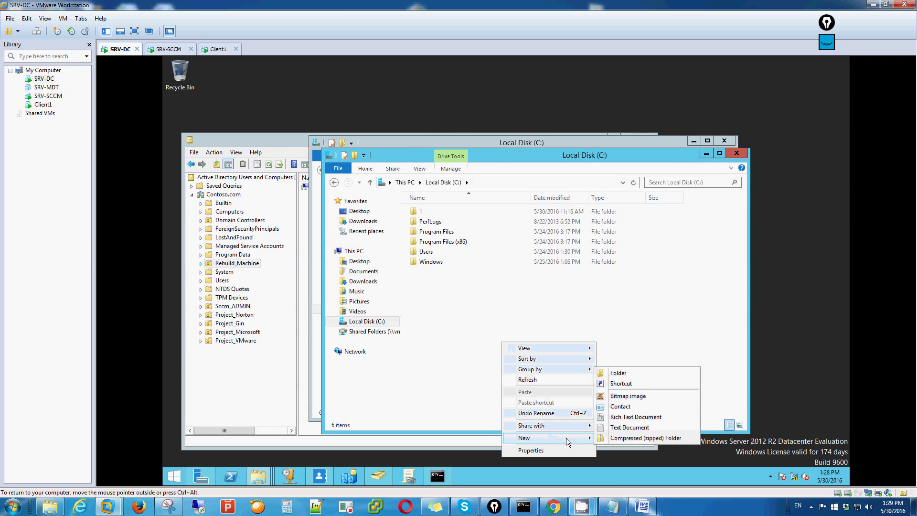
left_click(619, 373)
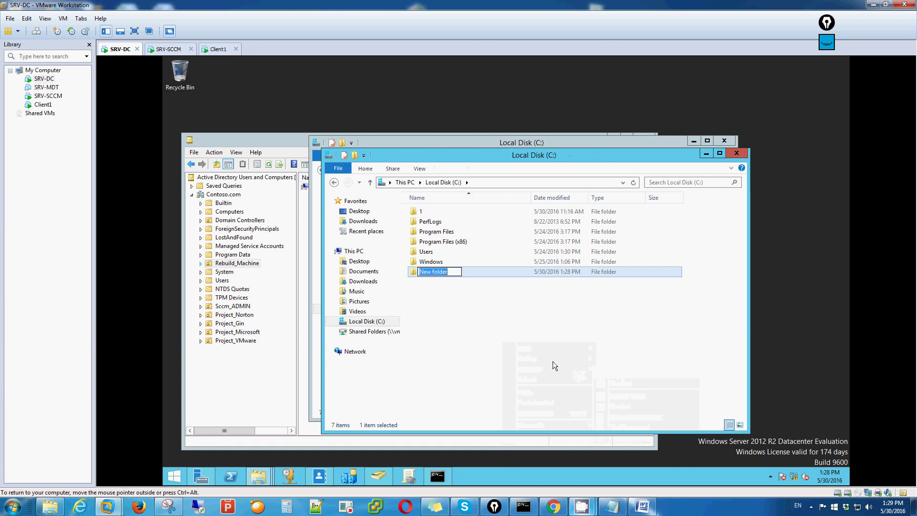
type("Sccm")
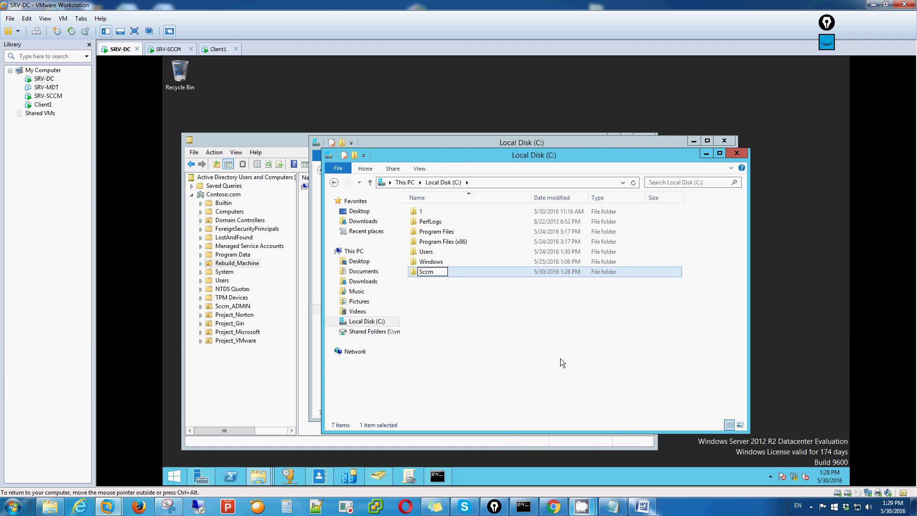
left_click(560, 359)
Step: Share the Sccm folder with Everyone at Read/Write as \\SRV-DC\Sccm
right_click(440, 276)
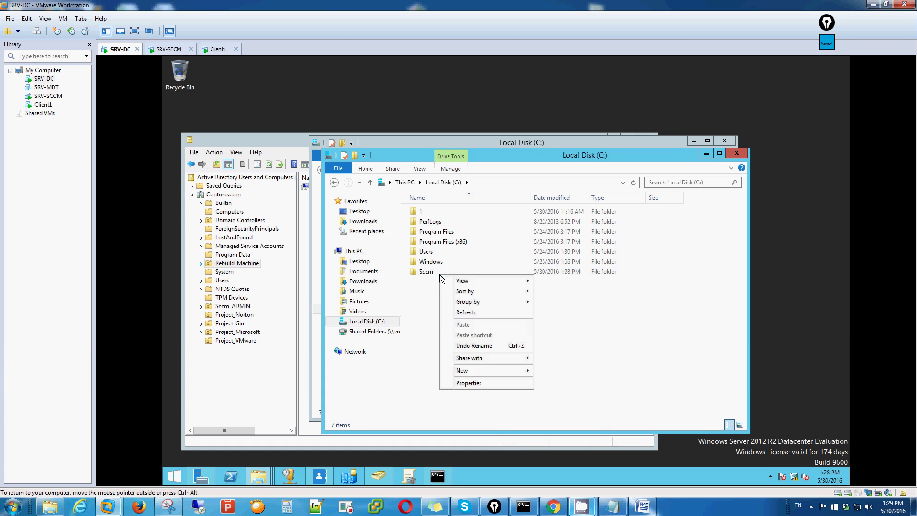
left_click(425, 275)
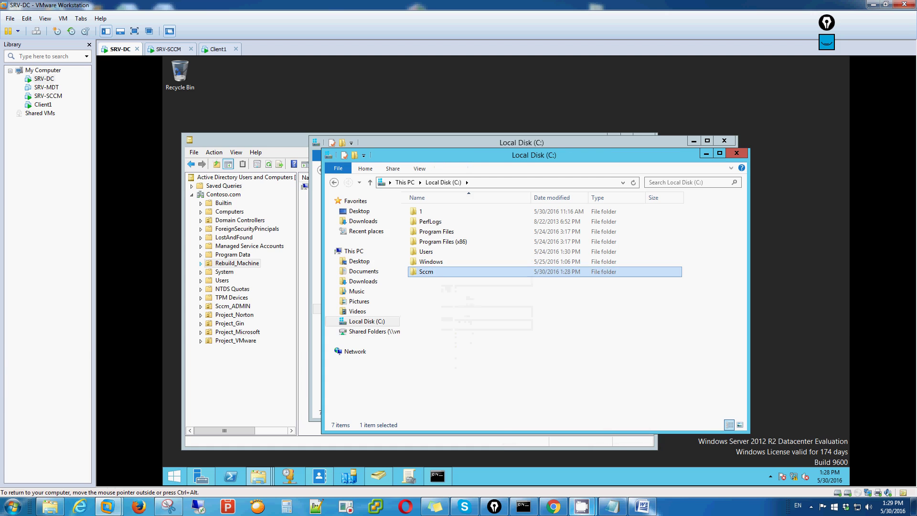
right_click(426, 276)
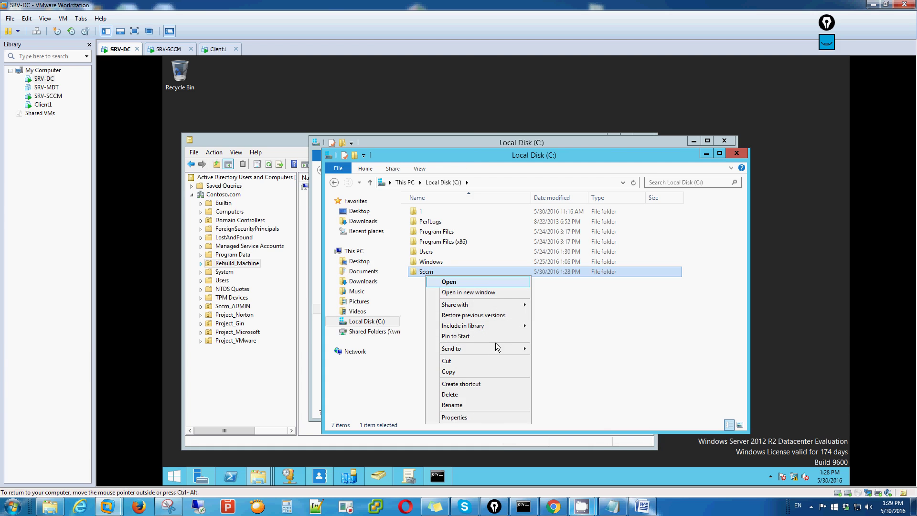
mouse_move(501, 304)
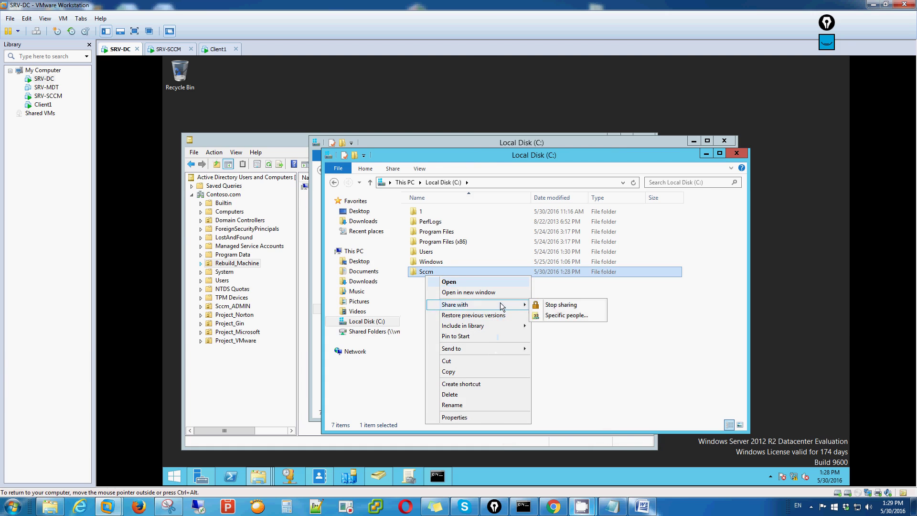
left_click(552, 317)
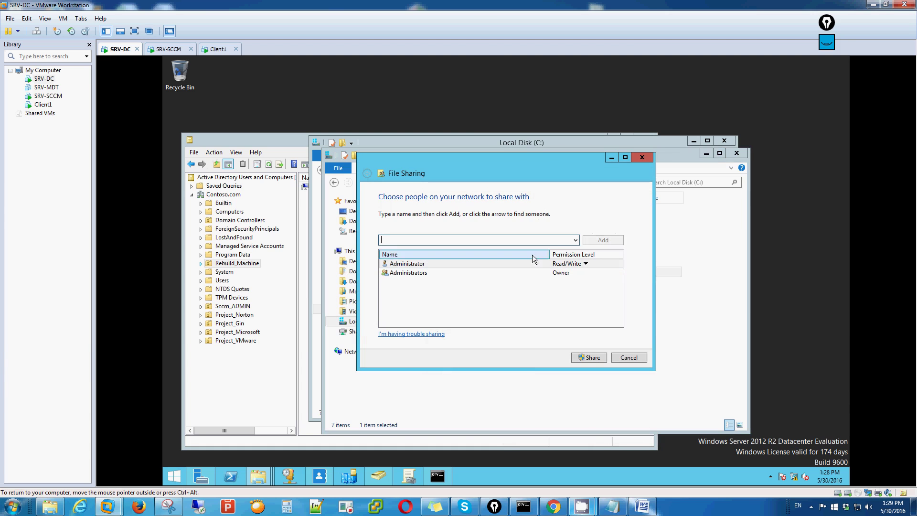
left_click(576, 241)
left_click(430, 250)
left_click(603, 240)
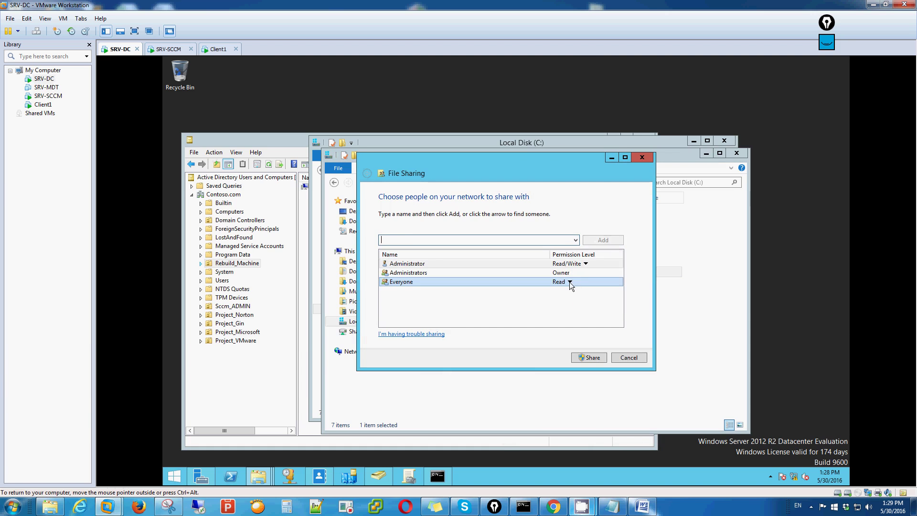
left_click(570, 283)
left_click(581, 295)
left_click(592, 357)
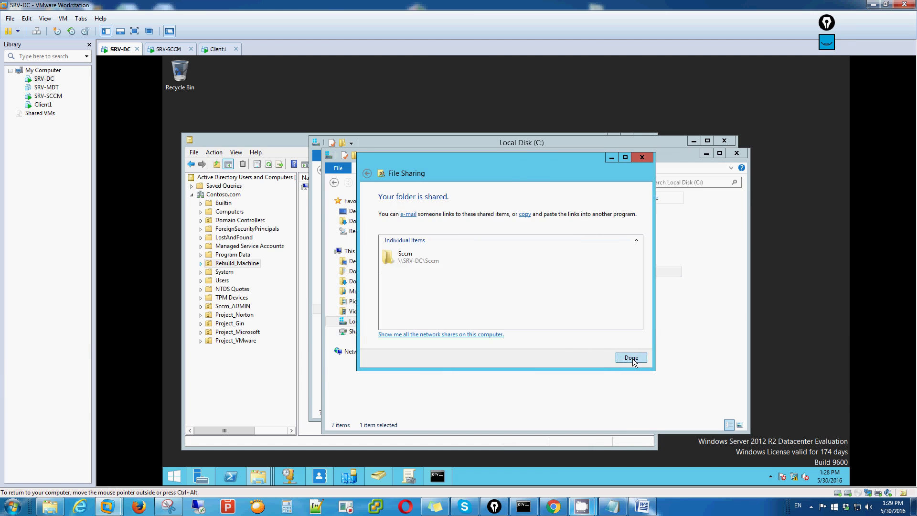
left_click(631, 358)
Step: On SRV-SCCM, open the Sccm share on \\srv-dc
left_click(171, 51)
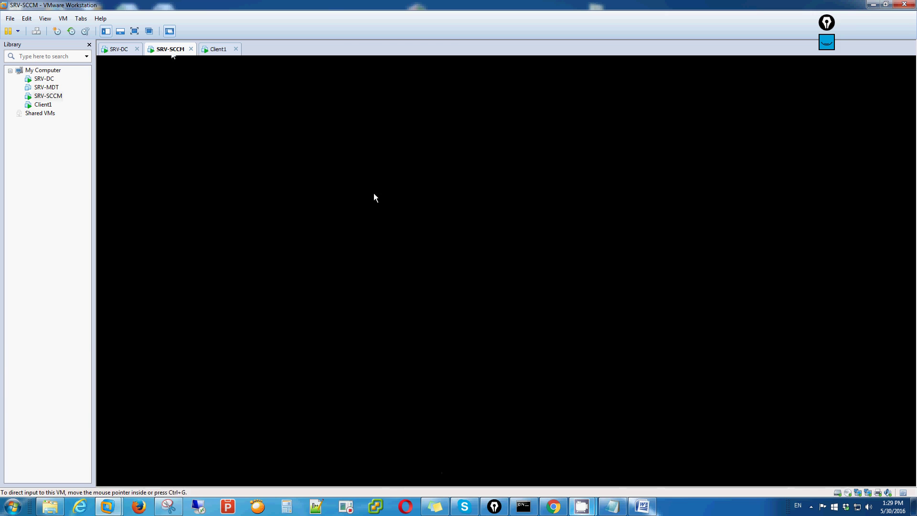
key("super+r")
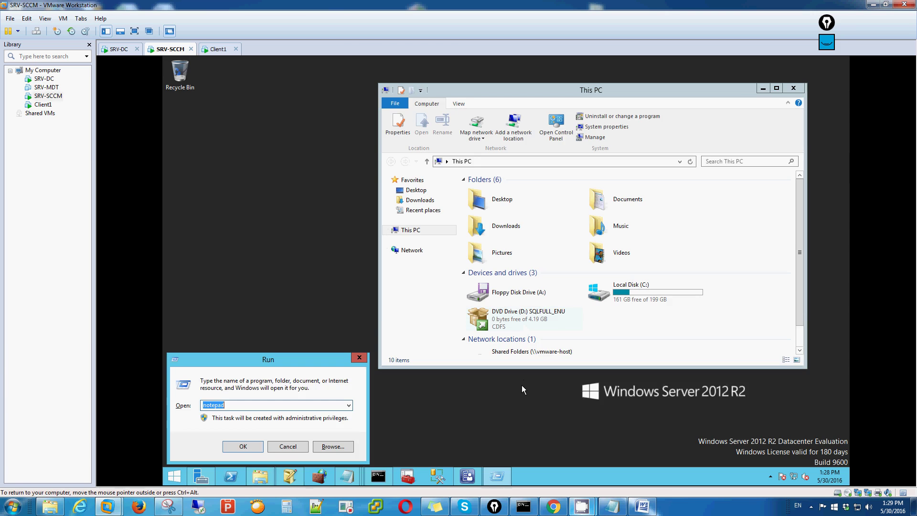
type("\\\\srv-dc")
key("Return")
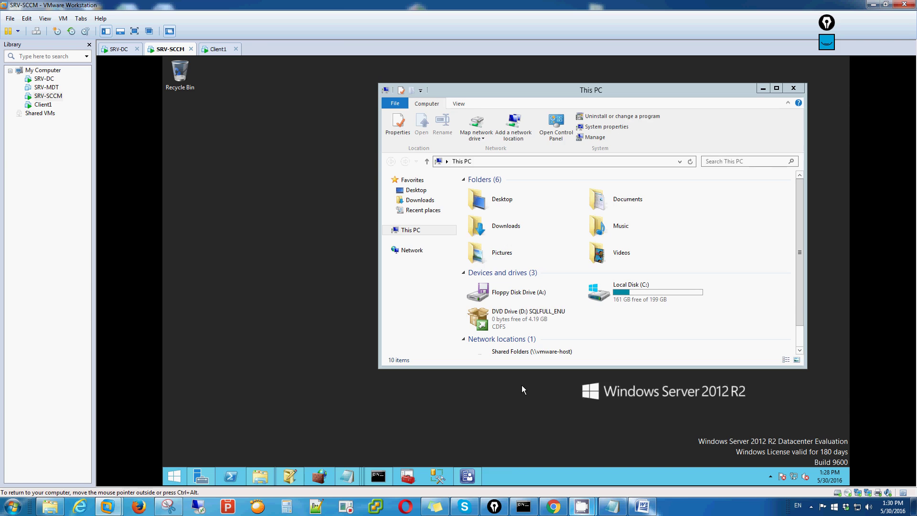
double_click(626, 198)
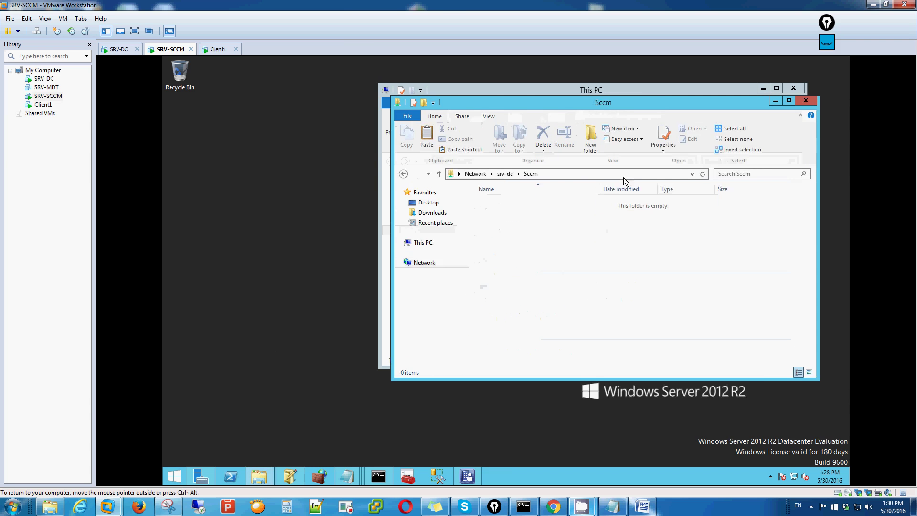
Step: Copy the ConfigMgrADMTemplates folder from Local Disk (C:)
left_click(646, 92)
left_click(636, 300)
double_click(636, 300)
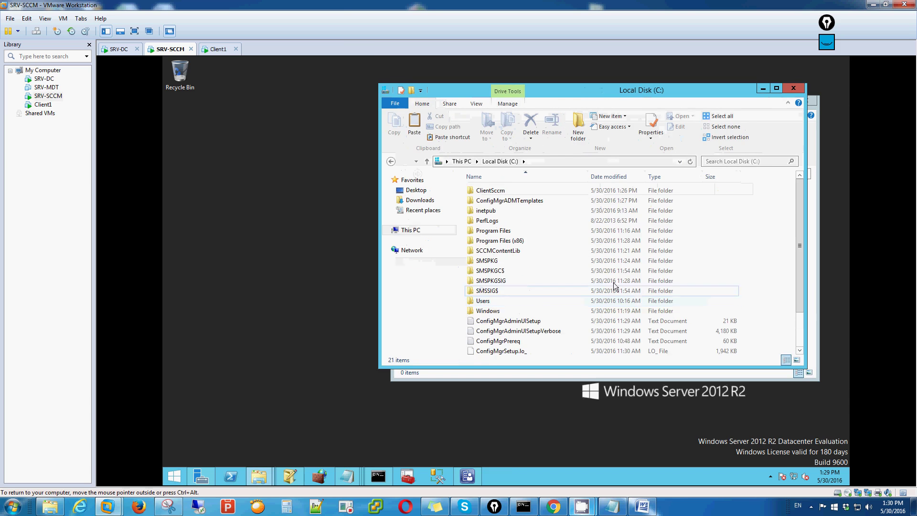
double_click(511, 201)
left_click_drag(507, 224, 504, 191)
key("ctrl+c")
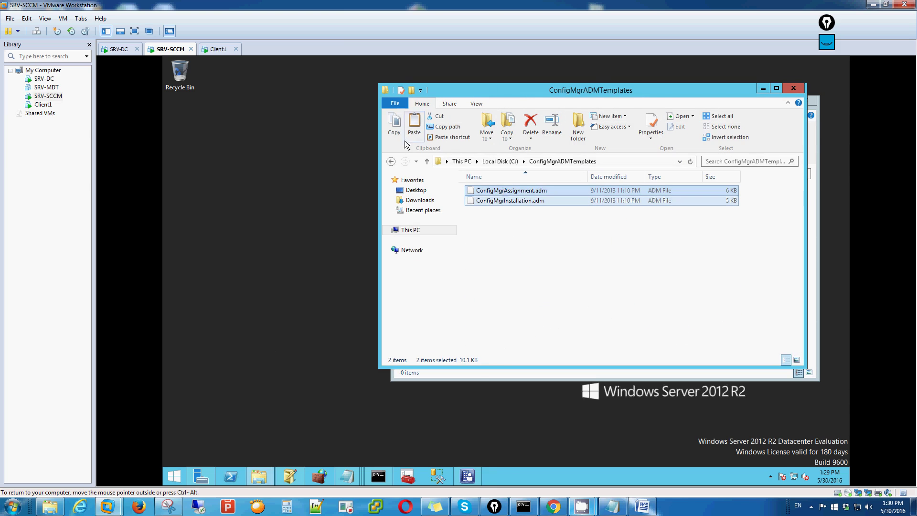
key("BackSpace")
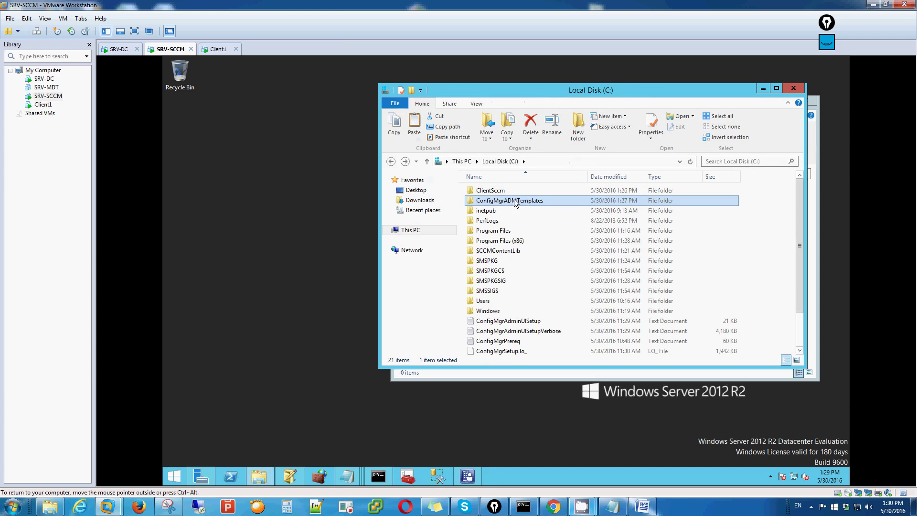
right_click(515, 203)
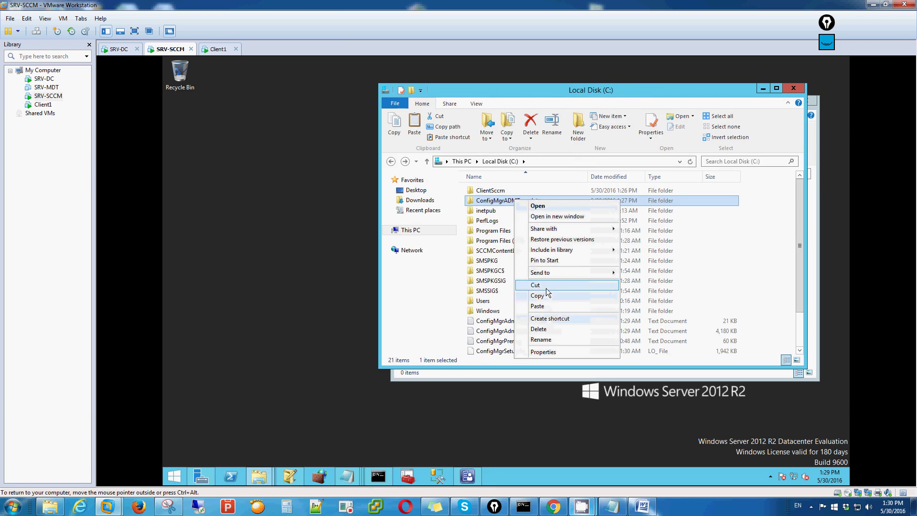
left_click(530, 292)
Step: Paste ConfigMgrADMTemplates into the Sccm share and close the Explorer windows
left_click(794, 88)
right_click(583, 233)
left_click(605, 294)
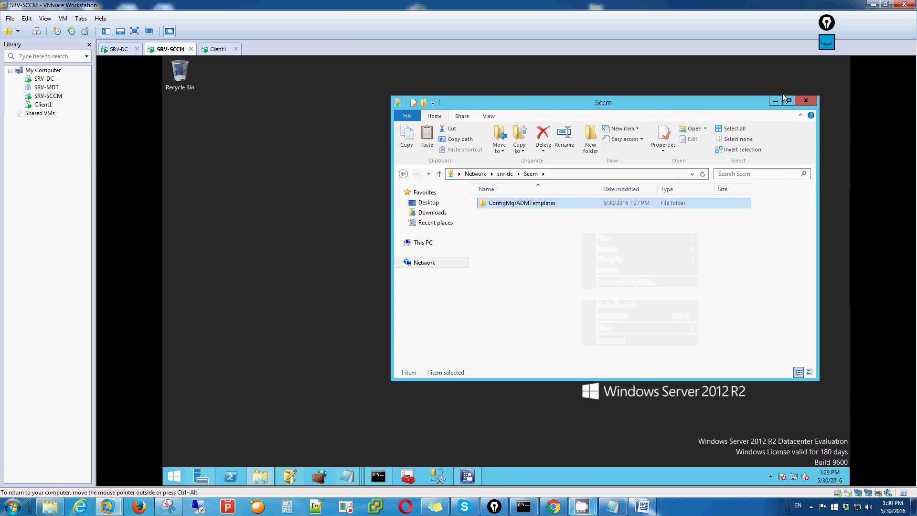
left_click(806, 100)
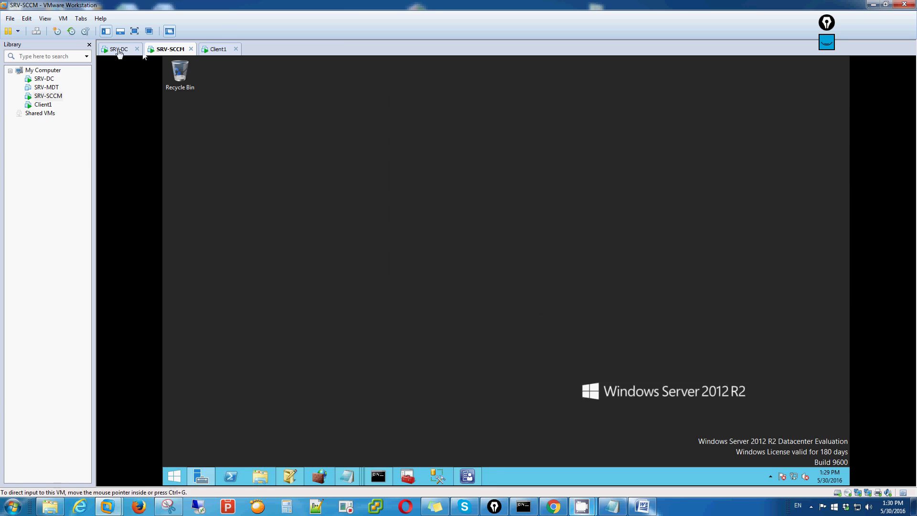
Step: On SRV-DC, check ConfigMgrADMTemplates inside the Sccm folder, then close the folder windows
left_click(120, 51)
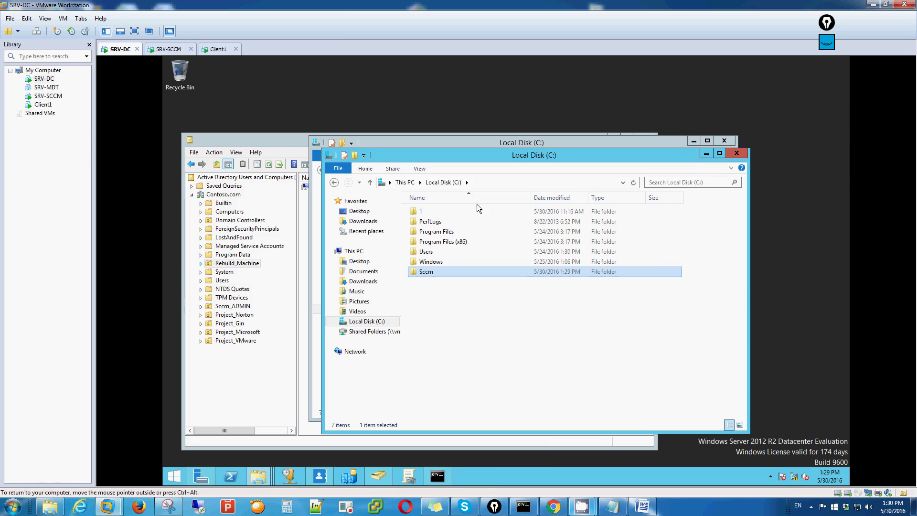
double_click(424, 272)
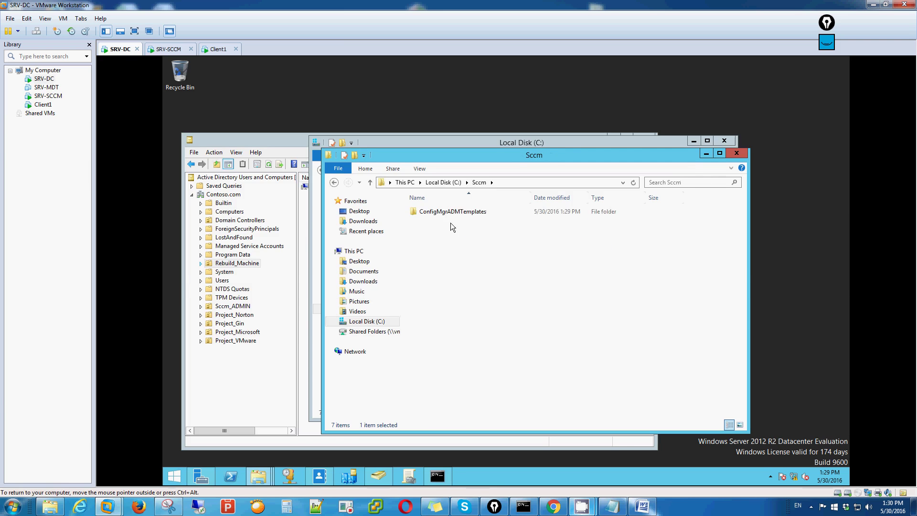
double_click(454, 210)
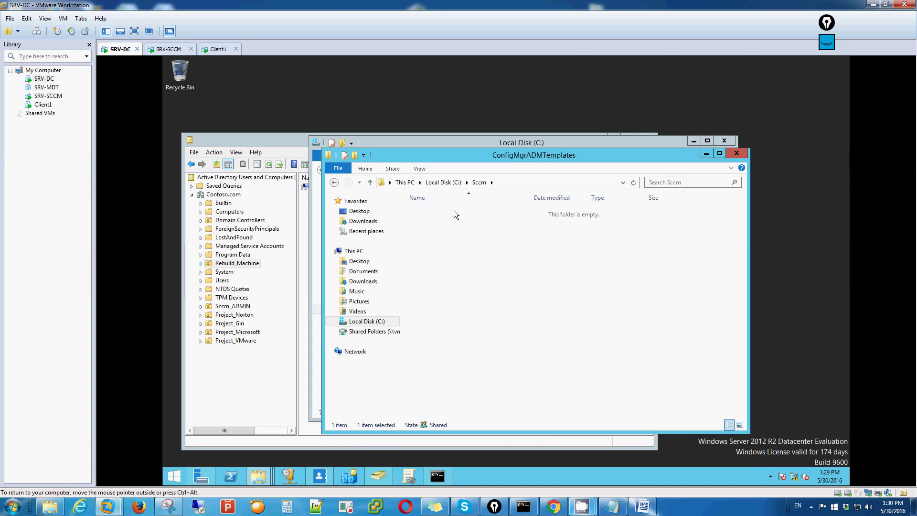
left_click(732, 153)
left_click(725, 141)
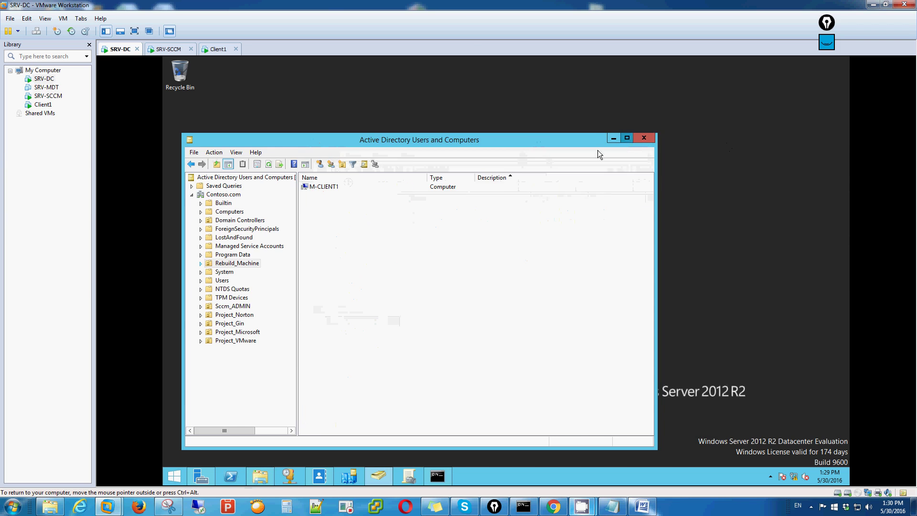
Step: Maximize Active Directory Users and Computers and expand Rebuild_Machine to reveal M-CLIENT1
left_click(627, 140)
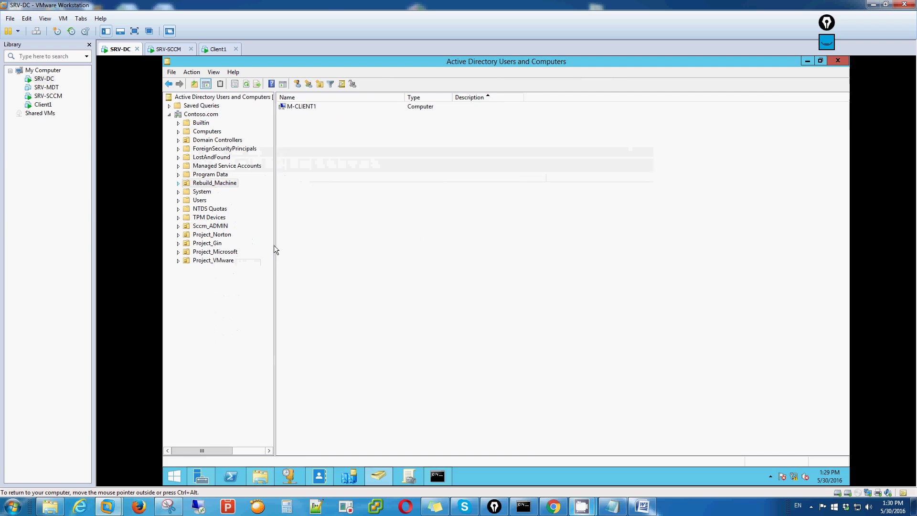
left_click_drag(275, 244, 321, 248)
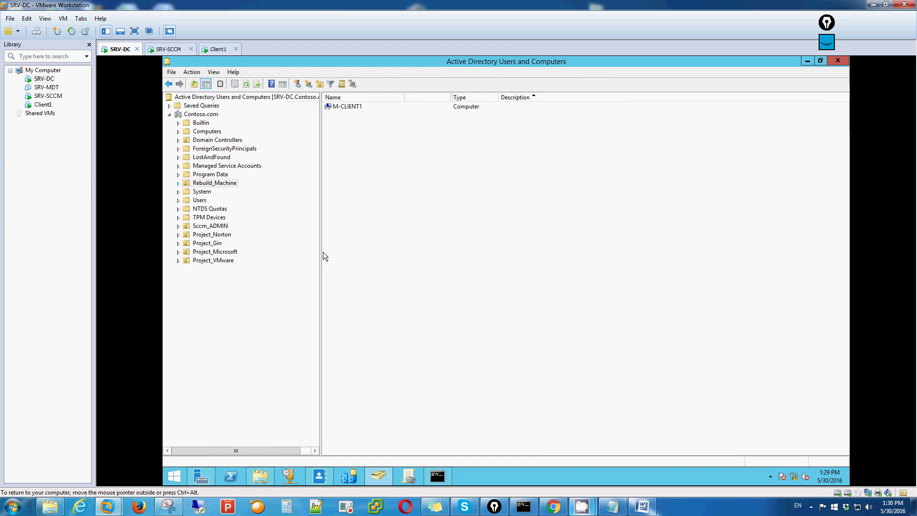
left_click(178, 184)
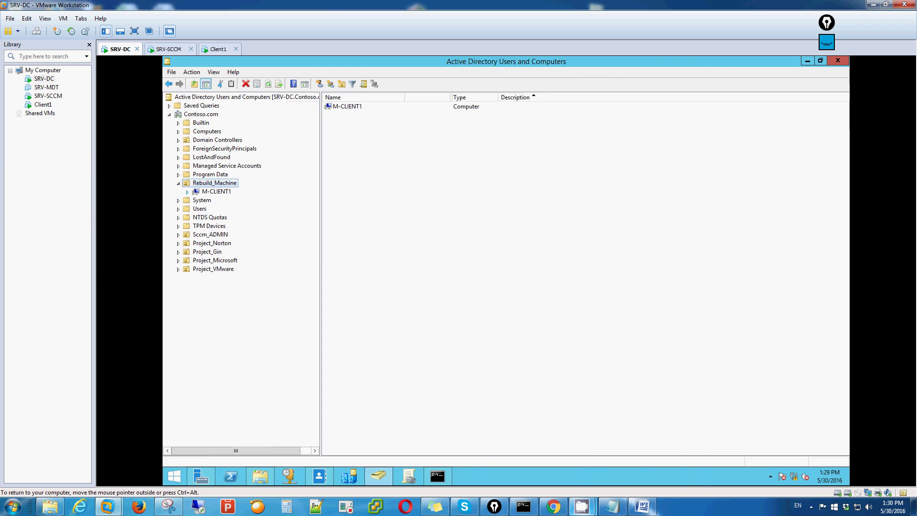
left_click(612, 506)
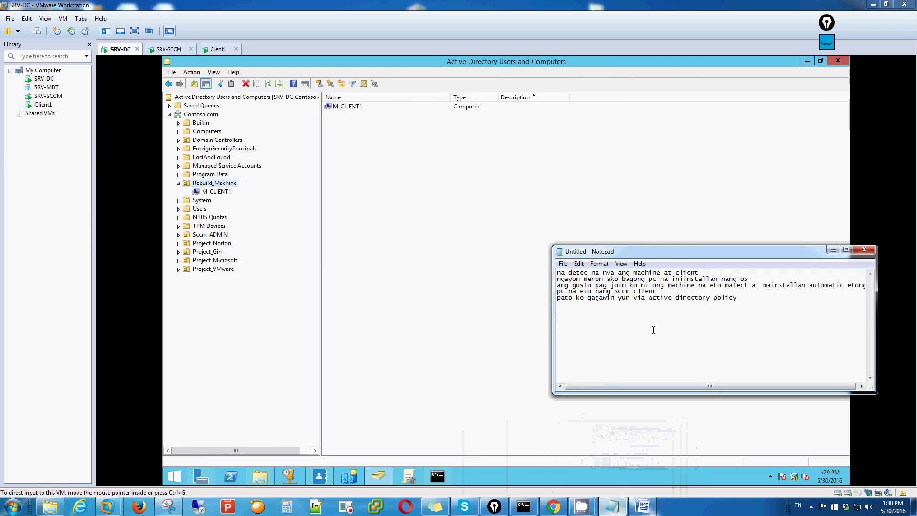
Step: Add a Notepad line saying every domain-joining machine automatically gets the SCCM client, then minimize Notepad
type("kunyari sa lahat")
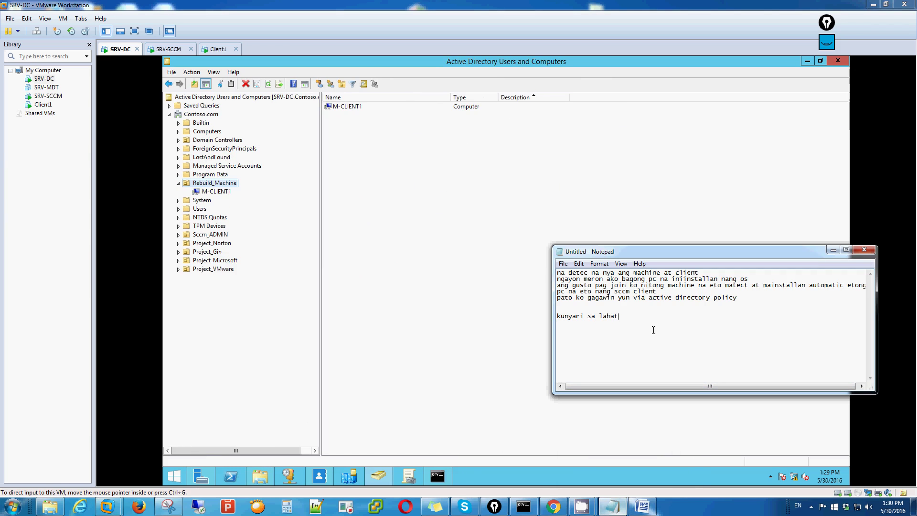
type(" nang mag jojoin sa domain automatic")
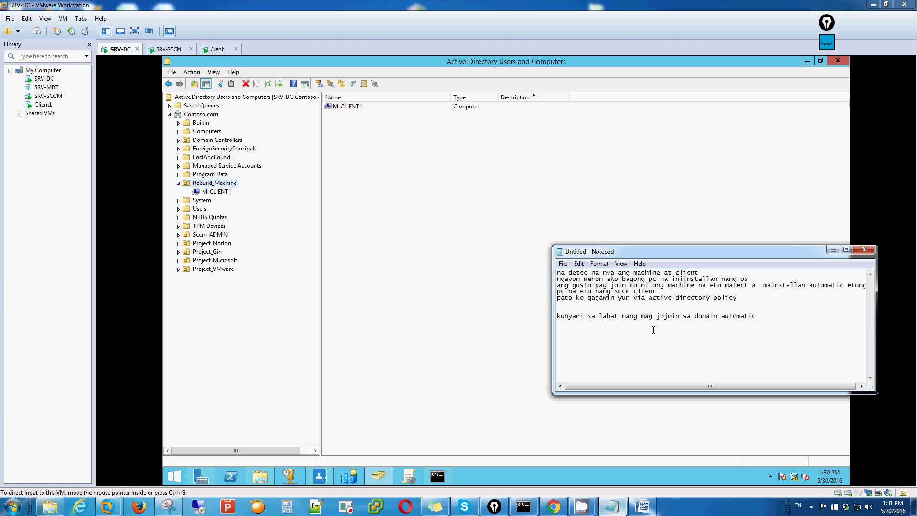
type(" ma installan nang client sccm")
key("Return")
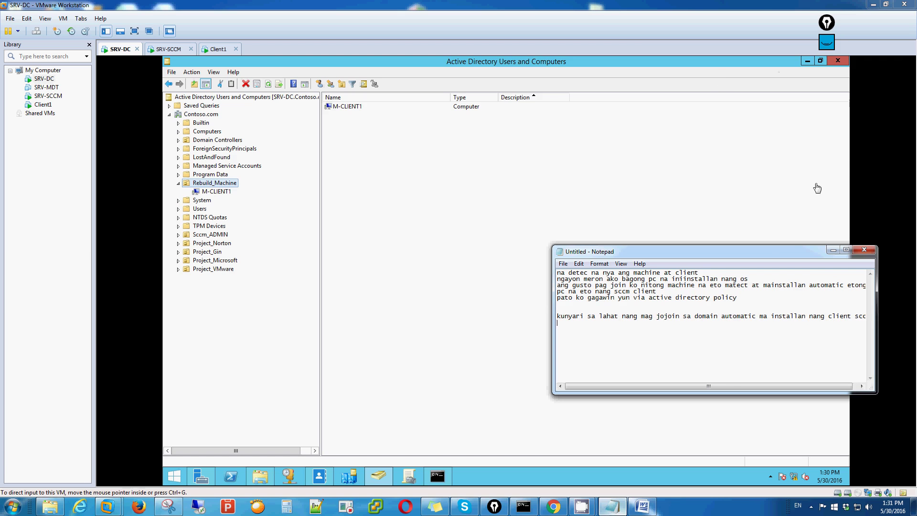
left_click(833, 249)
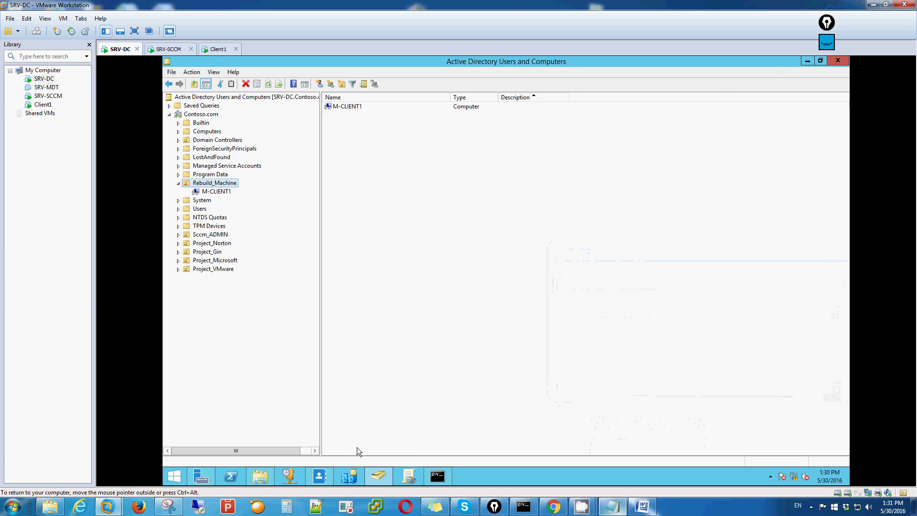
Step: Restore the Active Directory Users and Computers window down from full screen
left_click(405, 472)
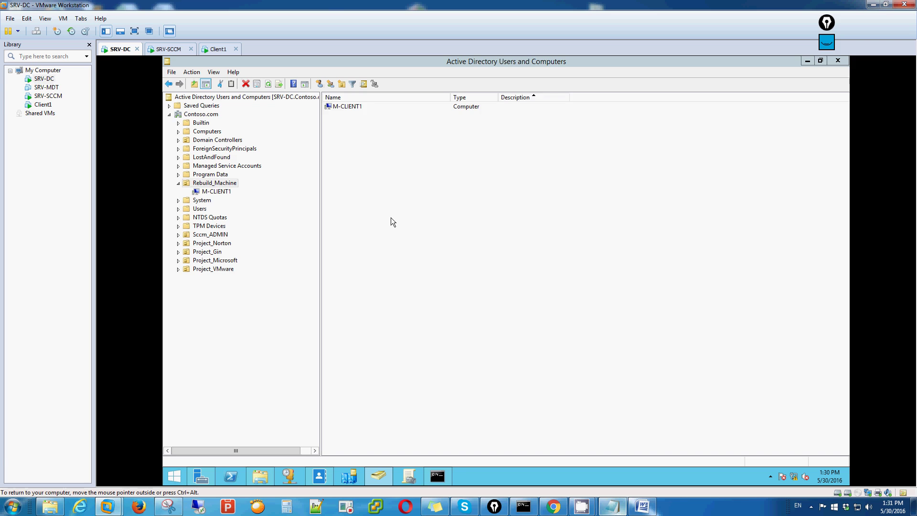
left_click(820, 61)
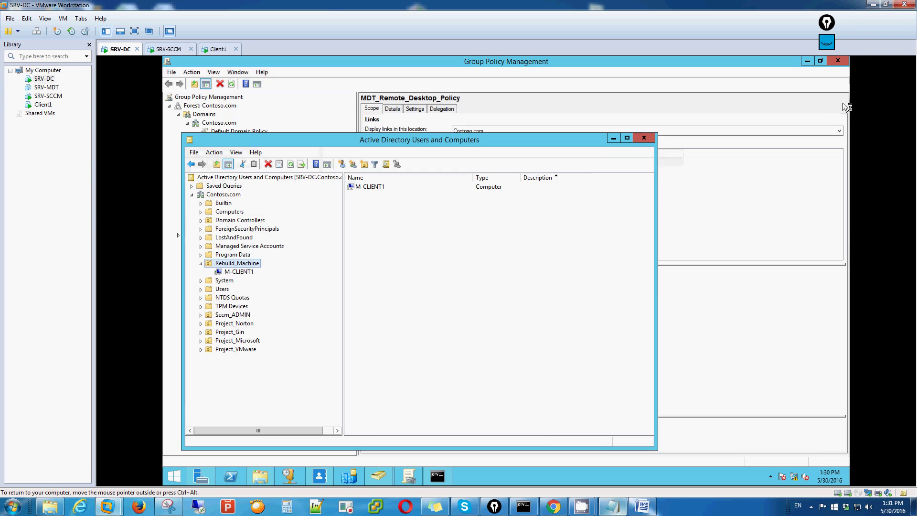
Step: Note 'pwede rin nyo gawin eto via O' in Notepad, then expand Group Policy Objects to list its three GPOs
left_click(614, 138)
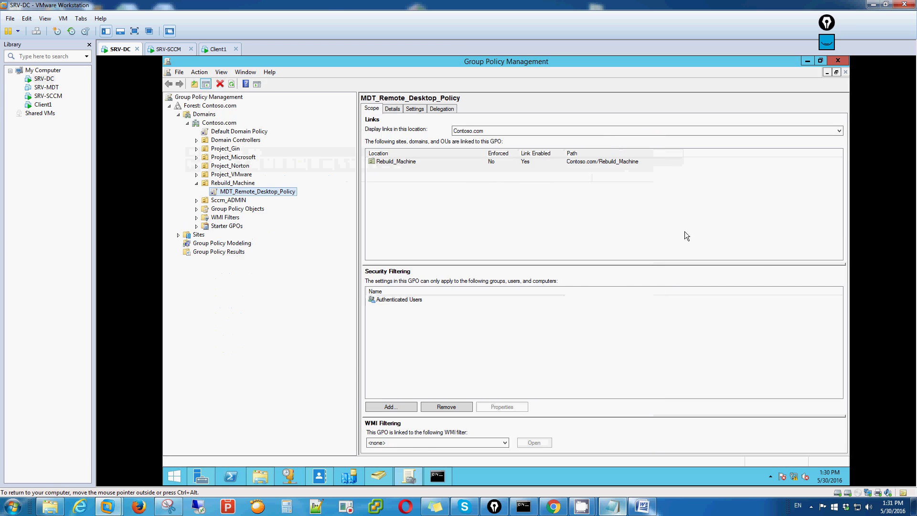
left_click(612, 507)
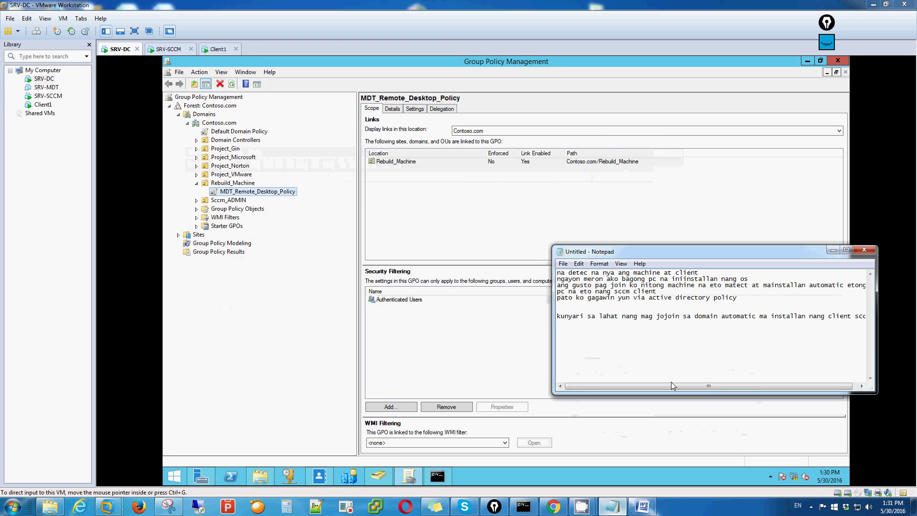
type("pwede")
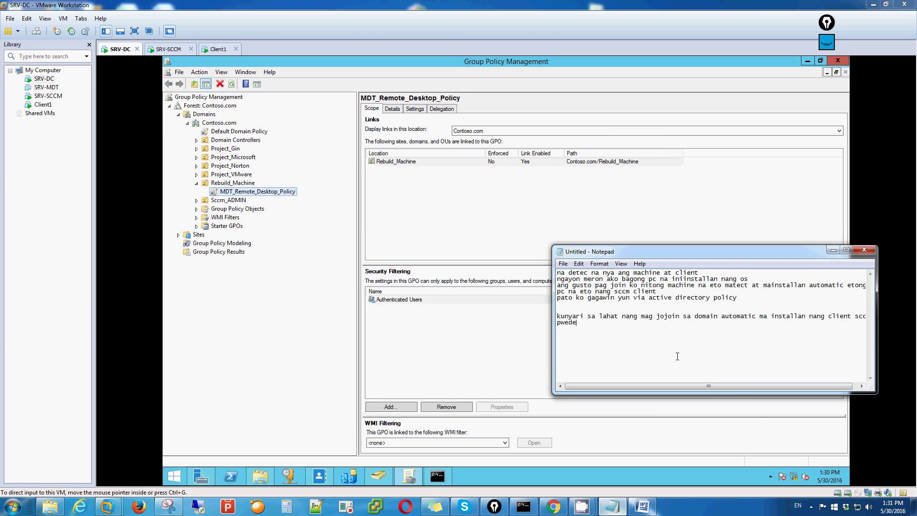
type(" rin nyo gawin eto via OU")
left_click(833, 250)
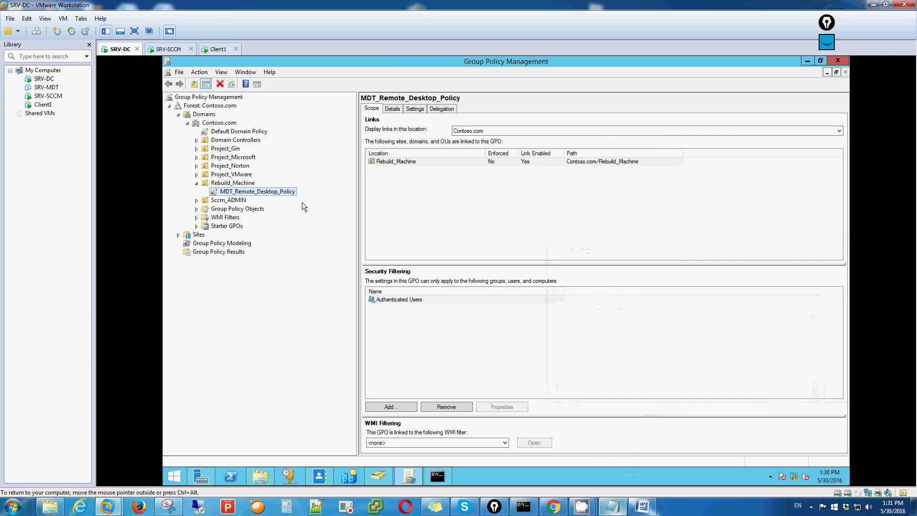
left_click(196, 209)
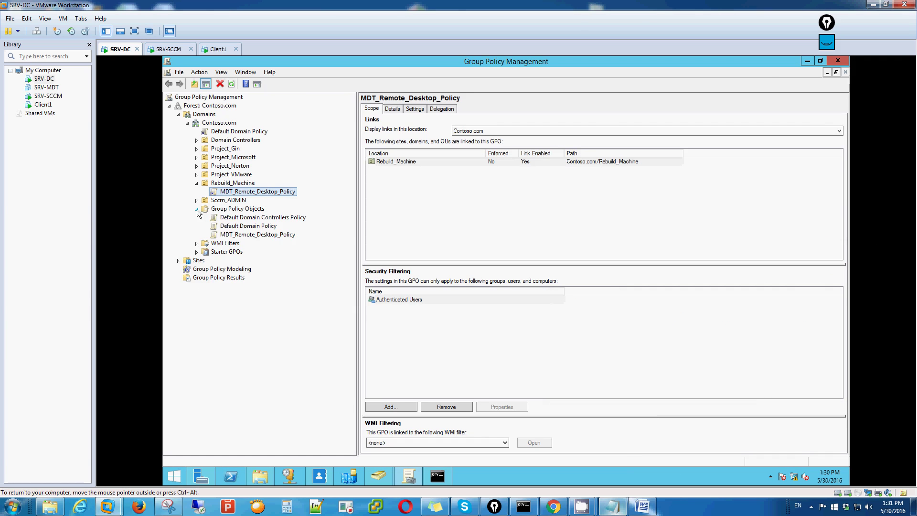
left_click(266, 235)
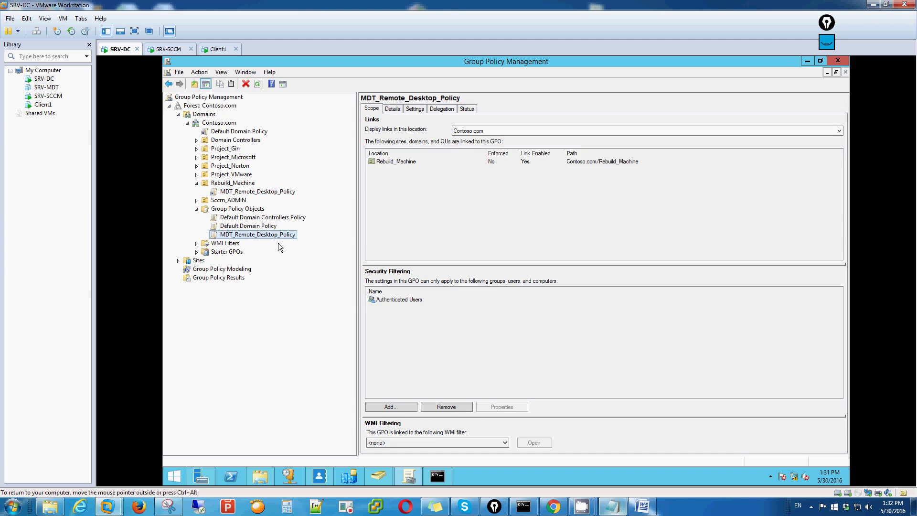
Step: Add a GPO named Sccm_Client_Install to the Group Policy Objects container
right_click(246, 208)
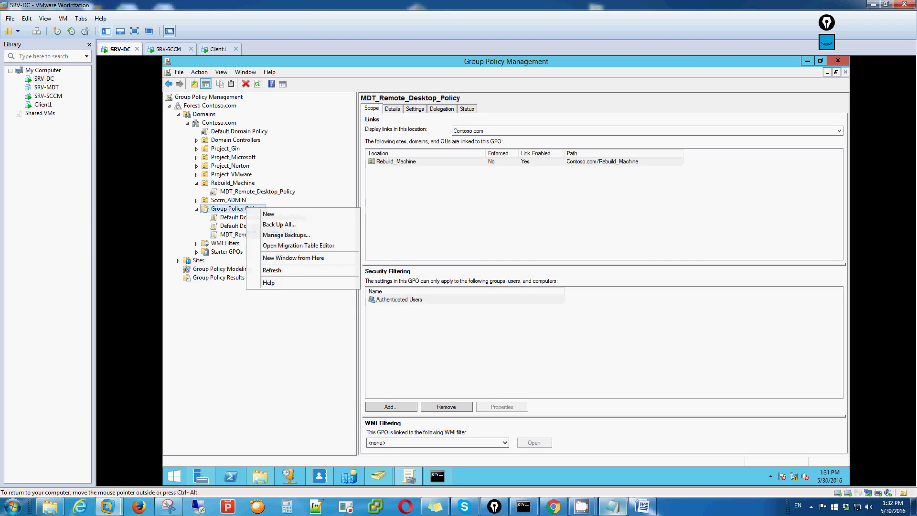
left_click(267, 215)
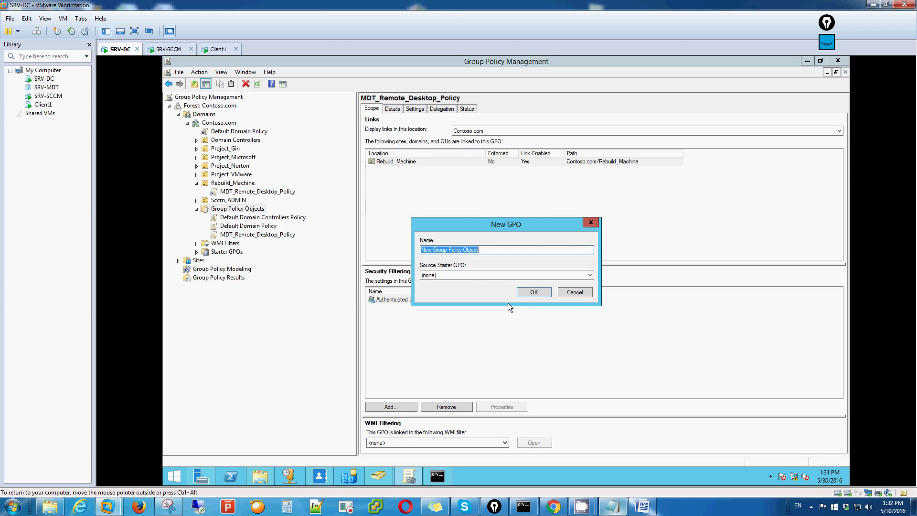
type("Cli")
key("BackSpace")
key("BackSpace")
key("BackSpace")
type("Sccm_Client_Insta")
left_click(536, 292)
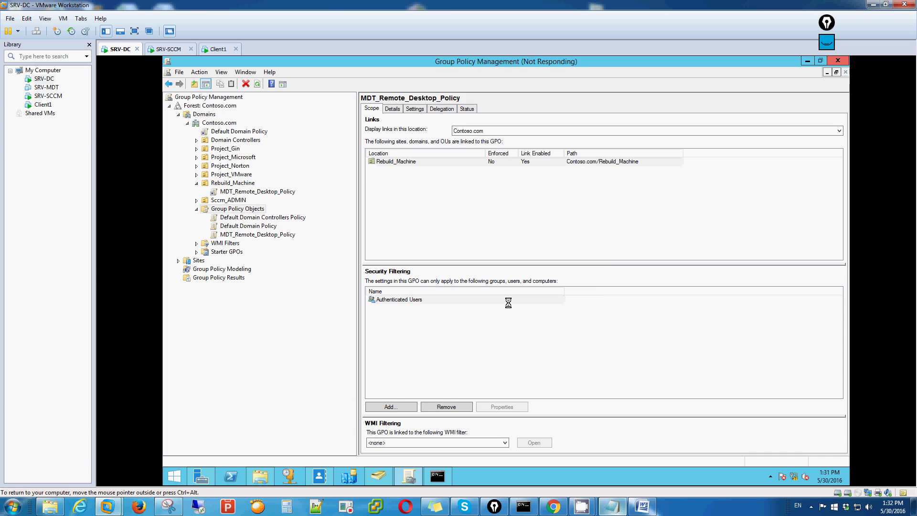
Step: Open the Sccm_Client_Install GPO for editing
left_click(249, 243)
right_click(250, 242)
left_click(279, 253)
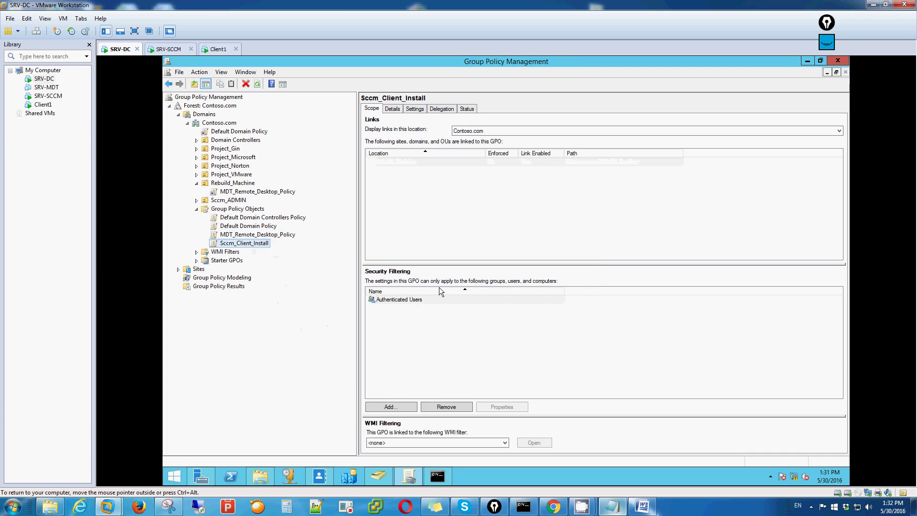
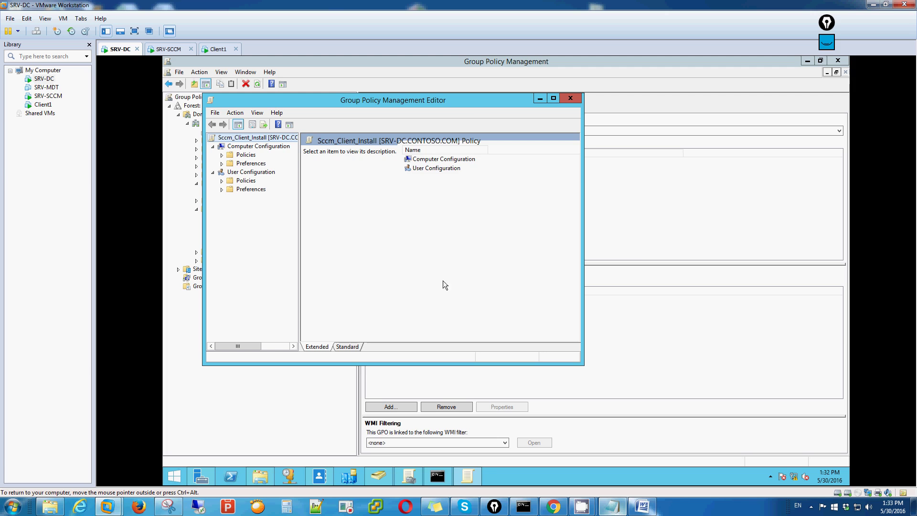
Step: Collapse User Configuration, maximize the editor, widen the tree, and expand computer Administrative Templates
left_click(213, 172)
left_click(554, 98)
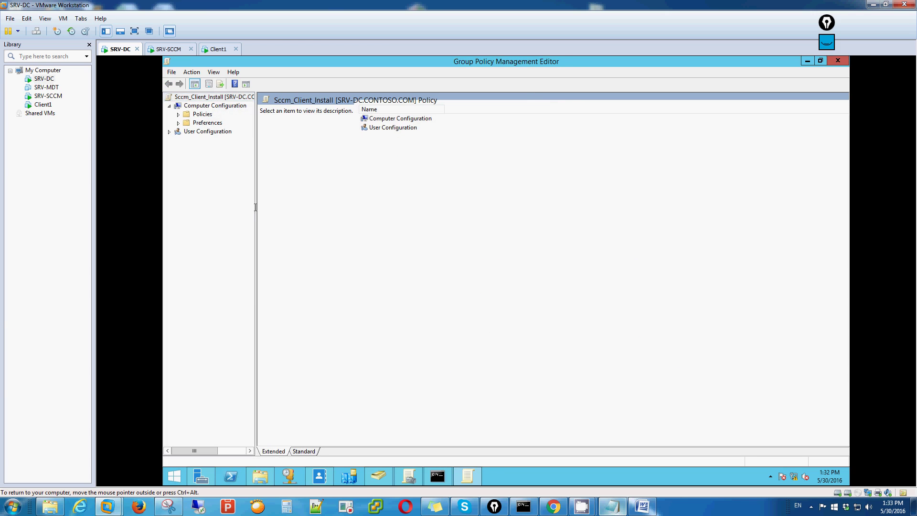
left_click_drag(257, 195, 347, 194)
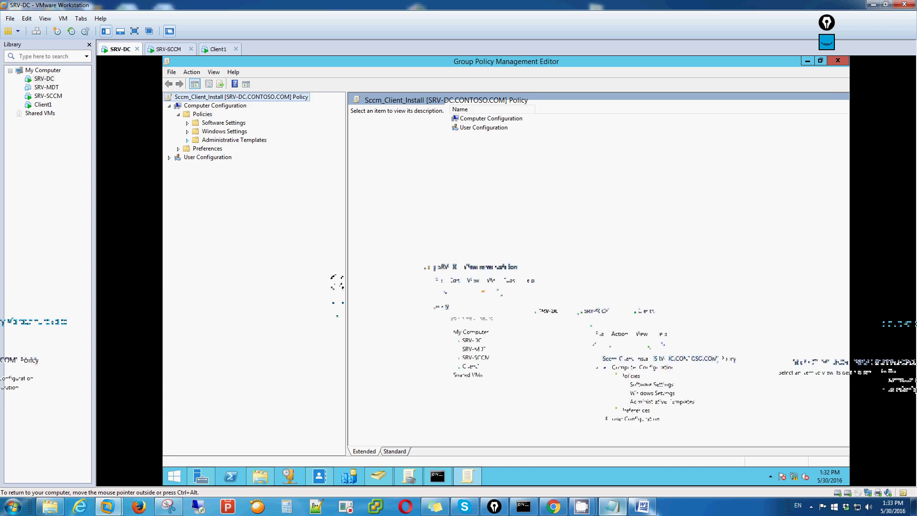
left_click(188, 140)
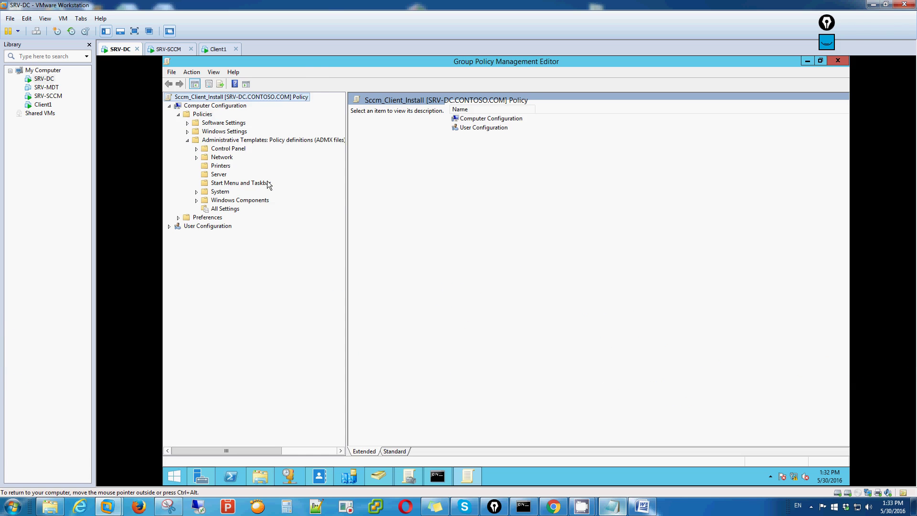
Step: Add the ConfigMgrAssignment and ConfigMgrInstallation .adm templates from C:\Sccm\ConfigMgrADMTemplates
right_click(284, 139)
left_click(319, 146)
left_click(427, 316)
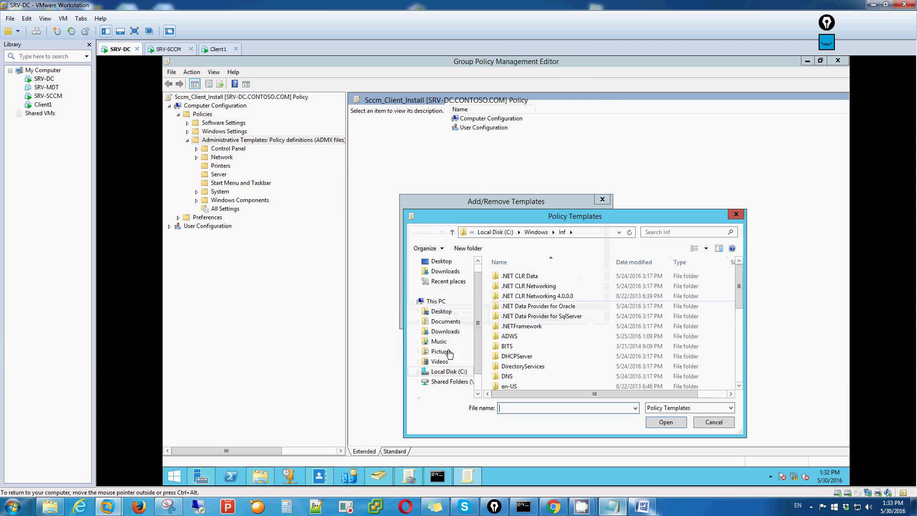
left_click(448, 372)
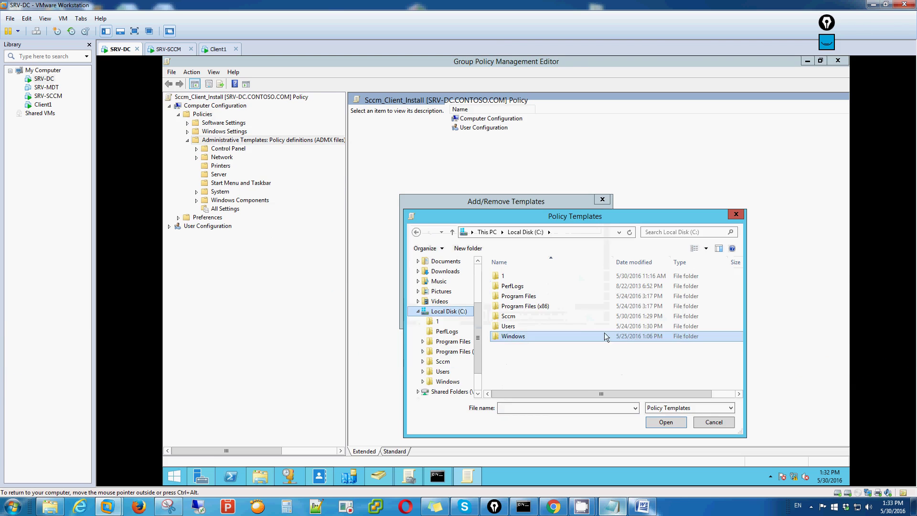
double_click(517, 318)
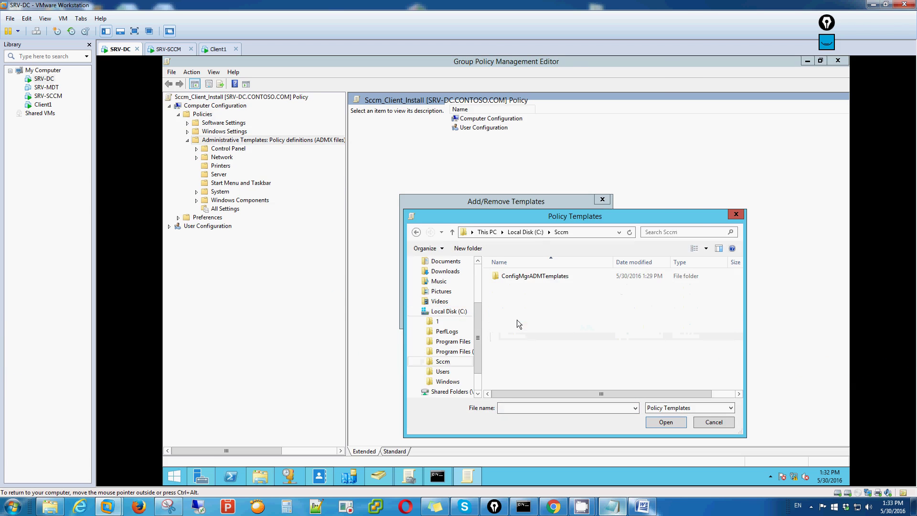
left_click(529, 277)
double_click(528, 276)
key("ctrl+a")
left_click(663, 421)
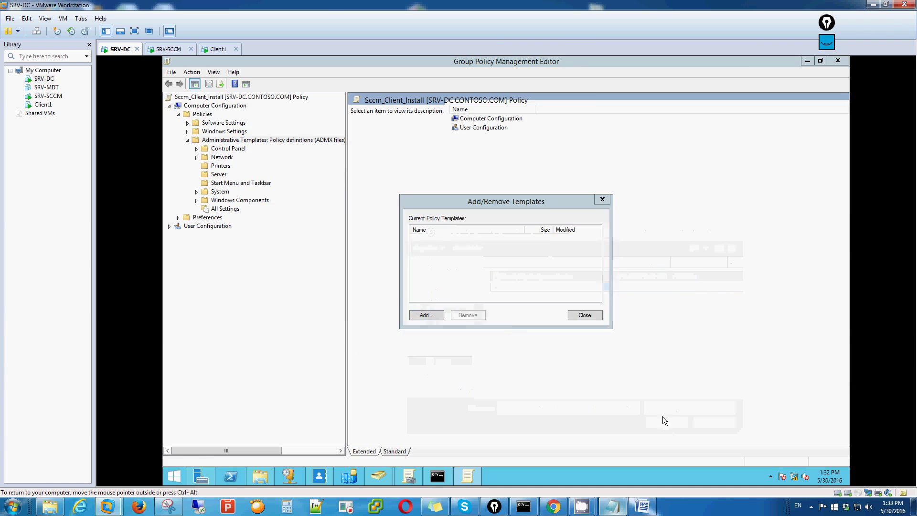
left_click(424, 315)
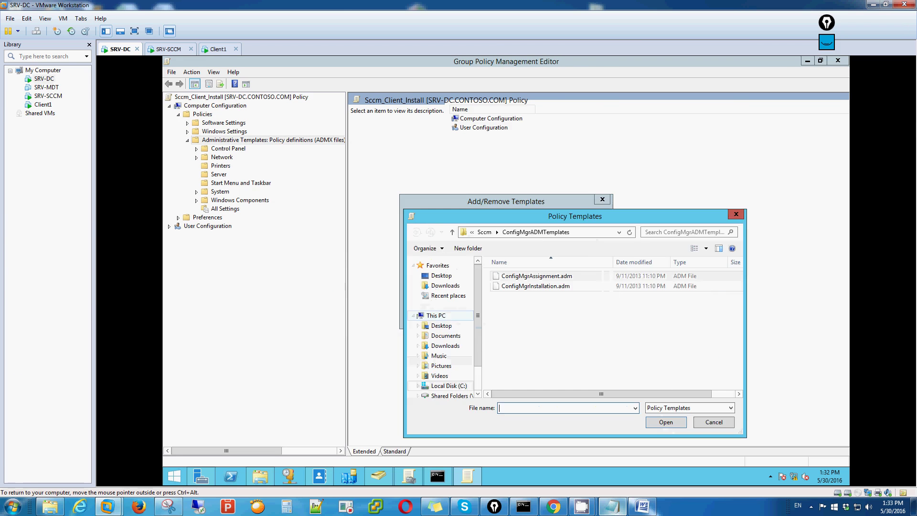
left_click(712, 420)
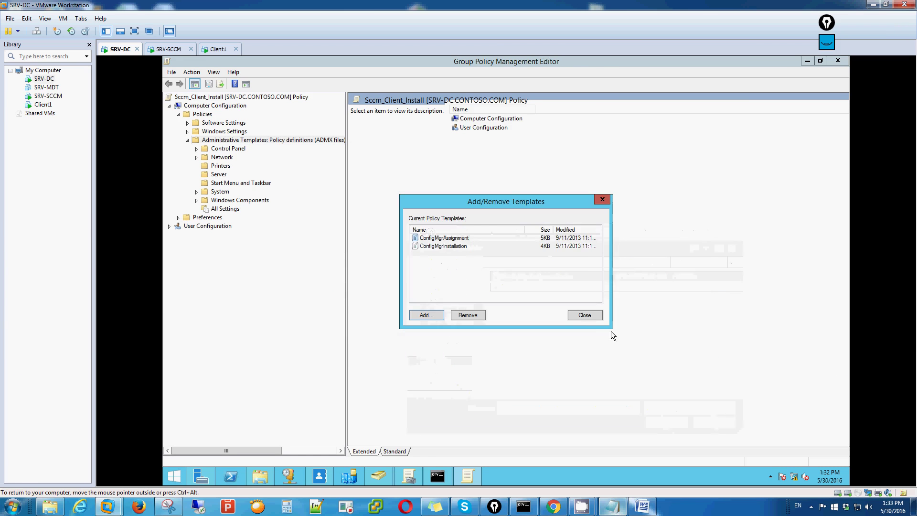
left_click(585, 315)
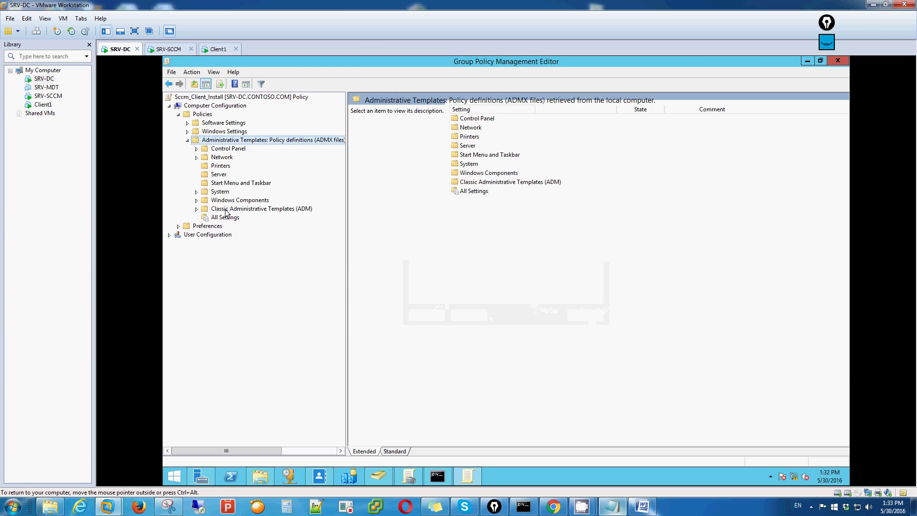
Step: Expand Classic Administrative Templates (ADM) > Configuration Manager 2012 and show its Client settings
left_click(201, 213)
left_click(197, 210)
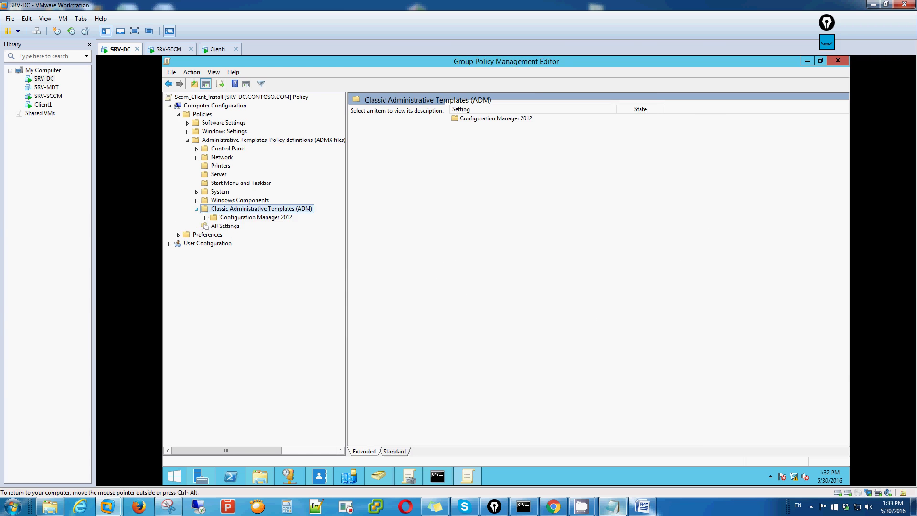
left_click(256, 217)
left_click(206, 218)
left_click(258, 227)
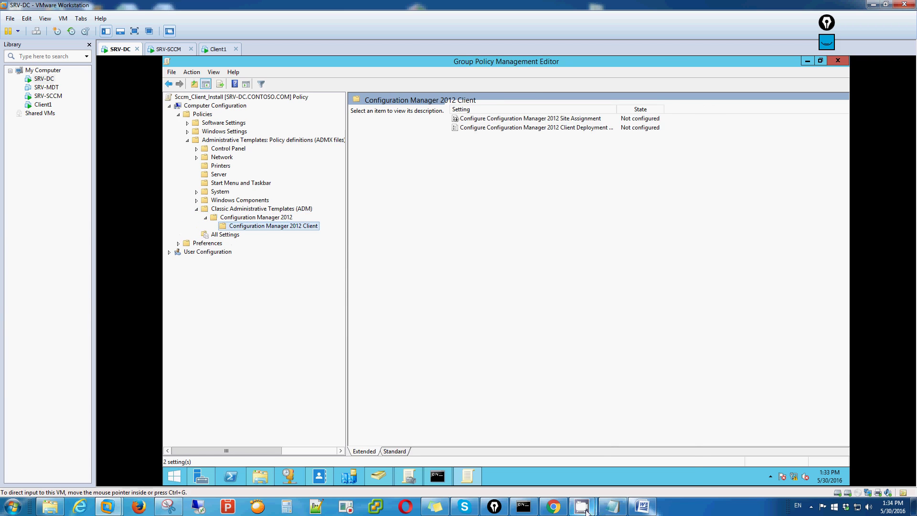
mouse_move(585, 511)
left_click(677, 469)
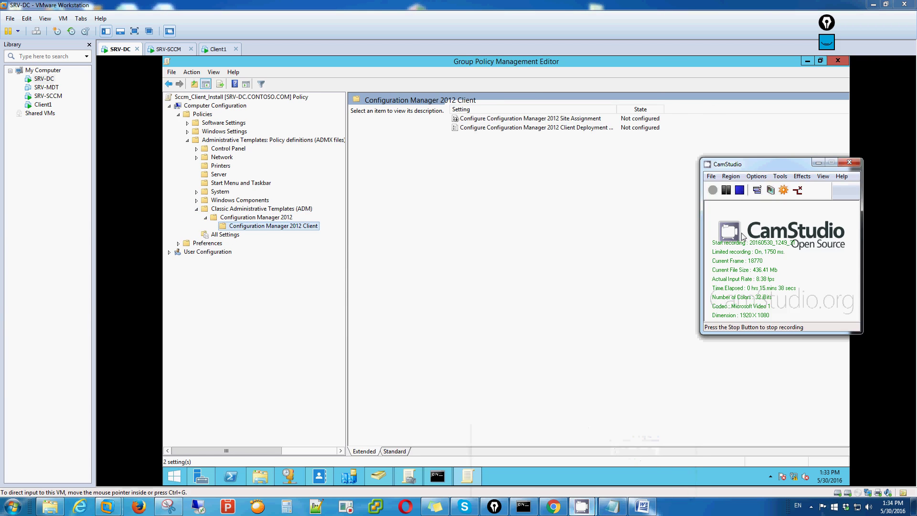
left_click(470, 221)
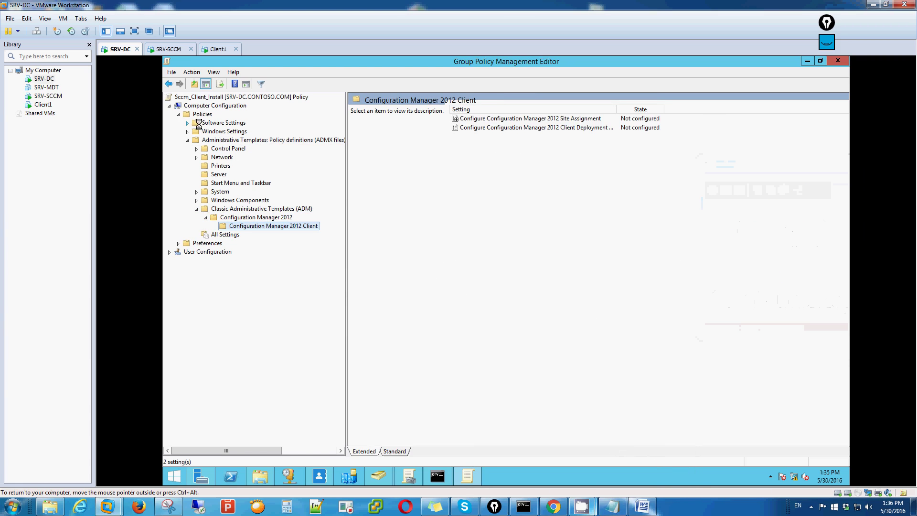
Step: Start a new package under Computer Configuration's Software Settings > Software installation
left_click(187, 122)
left_click(227, 133)
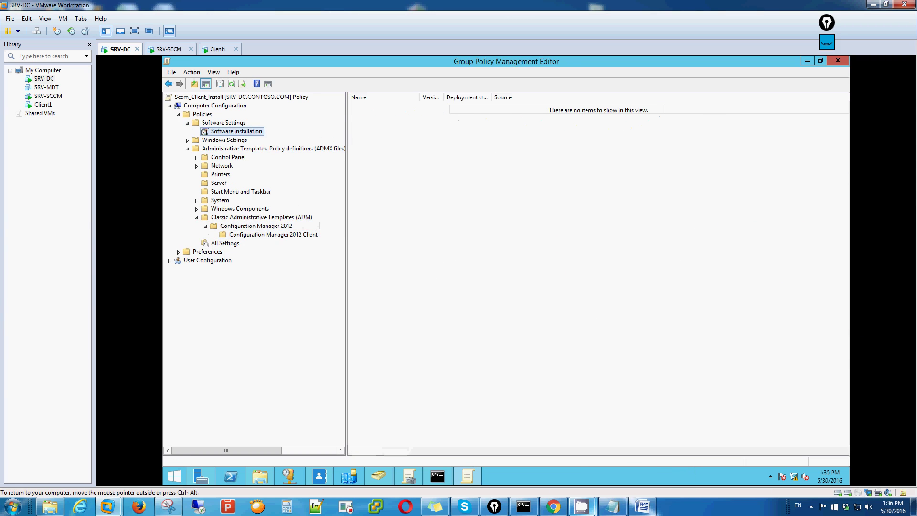
right_click(227, 133)
mouse_move(258, 136)
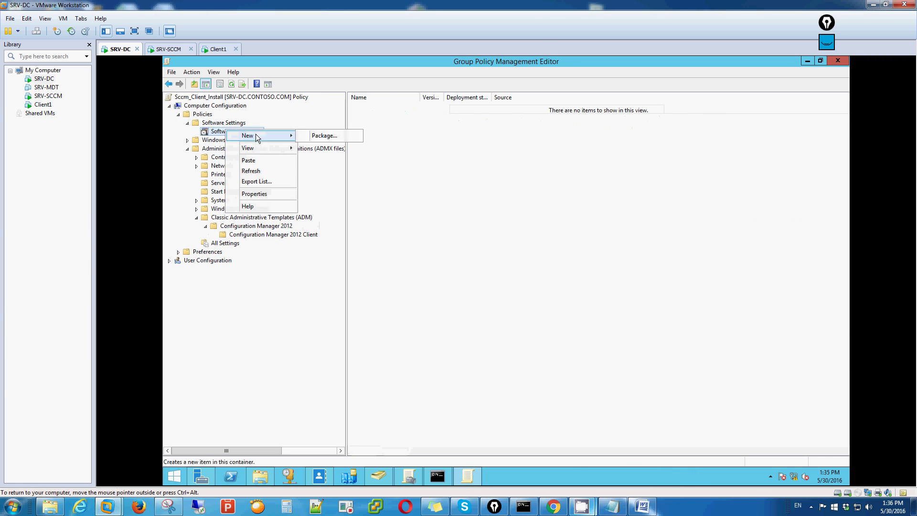
left_click(324, 136)
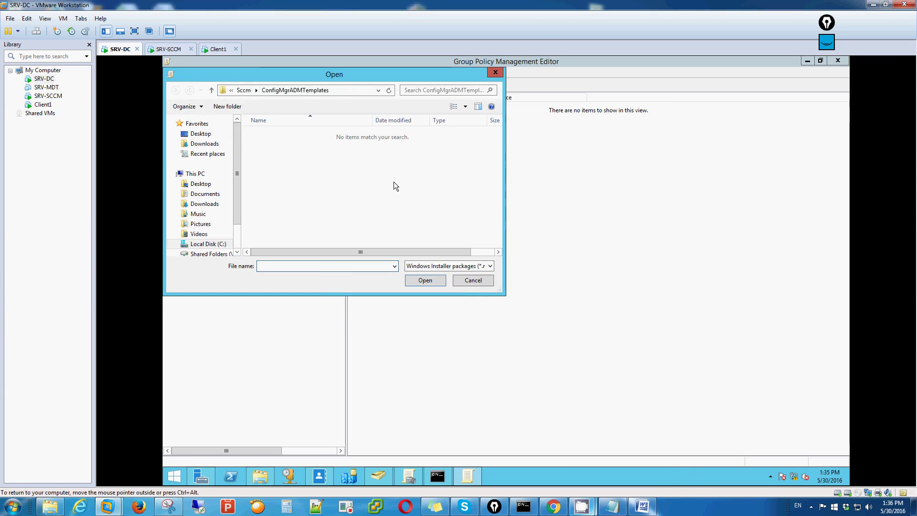
Step: Browse to the \\srv-sccm\ClientSccm share and pick ccmsetup as the package
left_click_drag(317, 74, 483, 109)
left_click(374, 279)
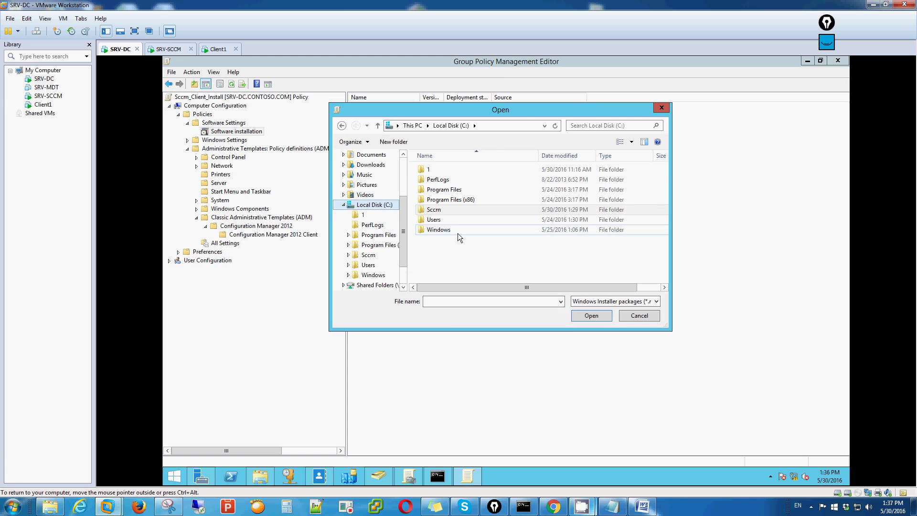
mouse_move(457, 233)
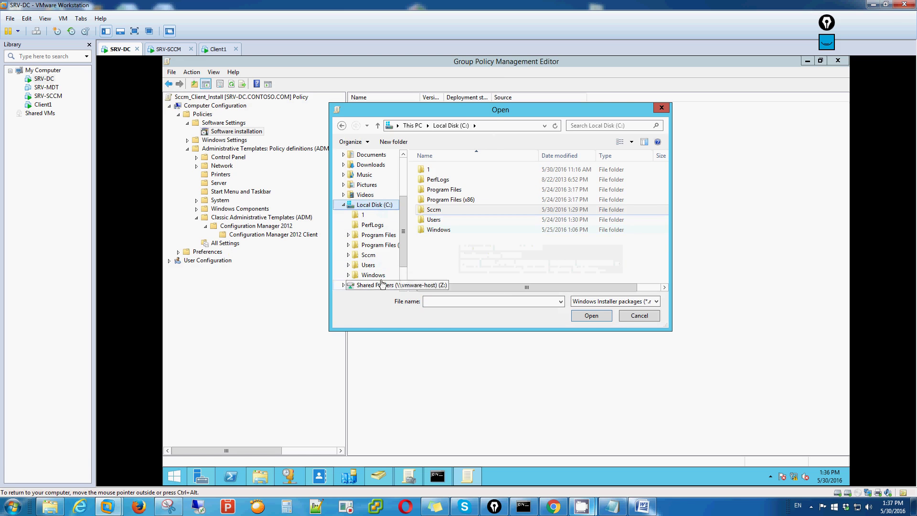
left_click(476, 128)
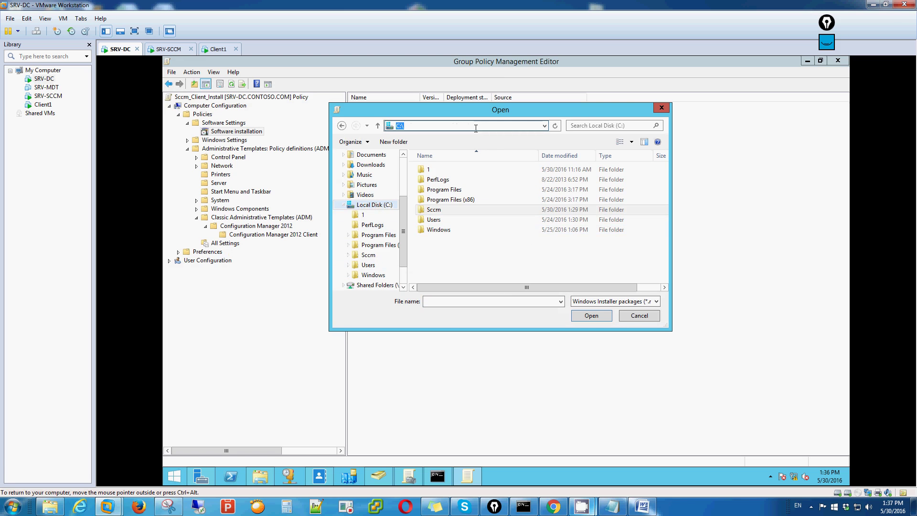
type("\\\\srv-sccm\\")
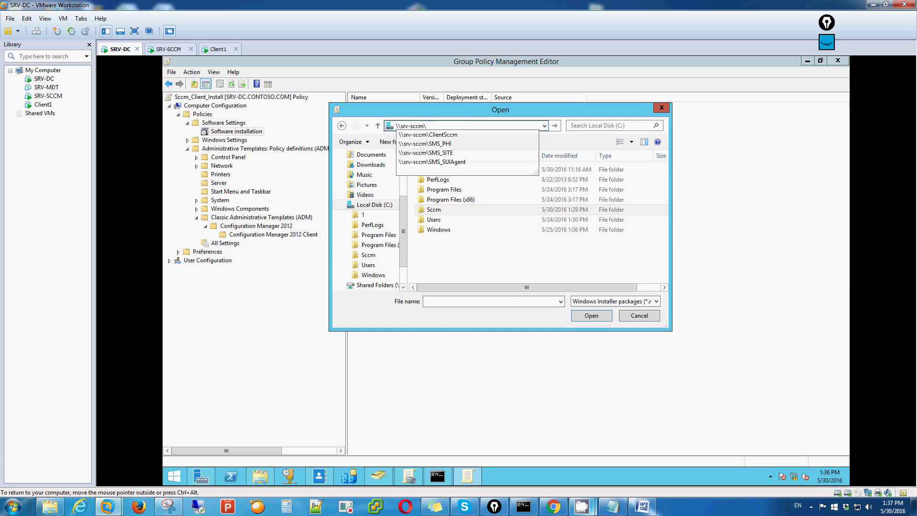
key("Down")
key("Return")
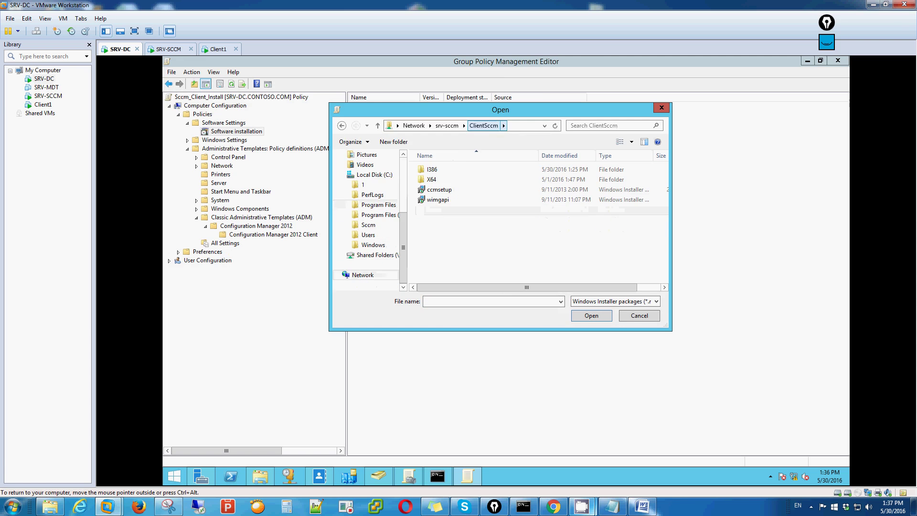
left_click(519, 126)
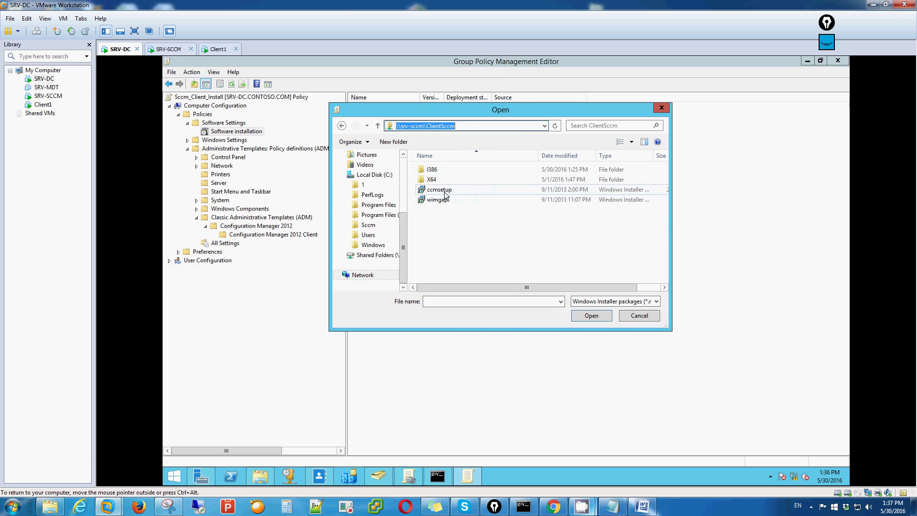
left_click_drag(487, 285, 514, 285)
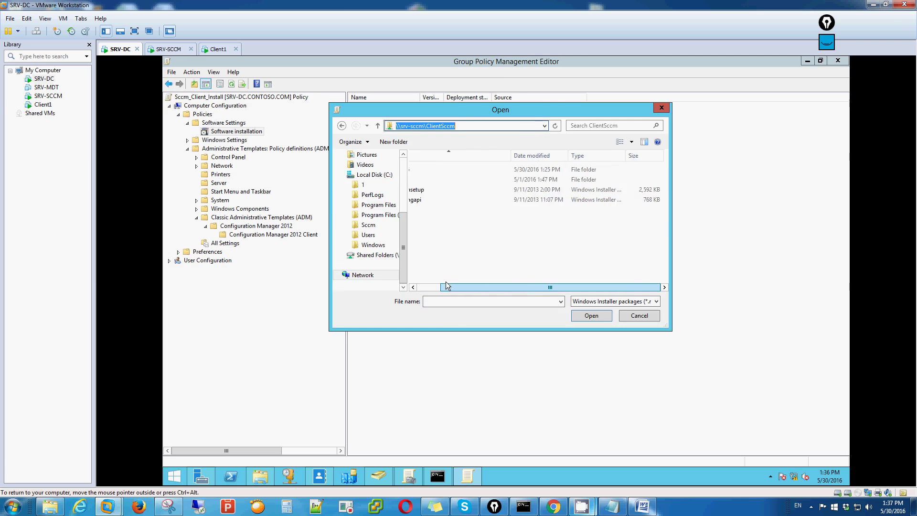
left_click_drag(448, 286, 425, 286)
double_click(439, 190)
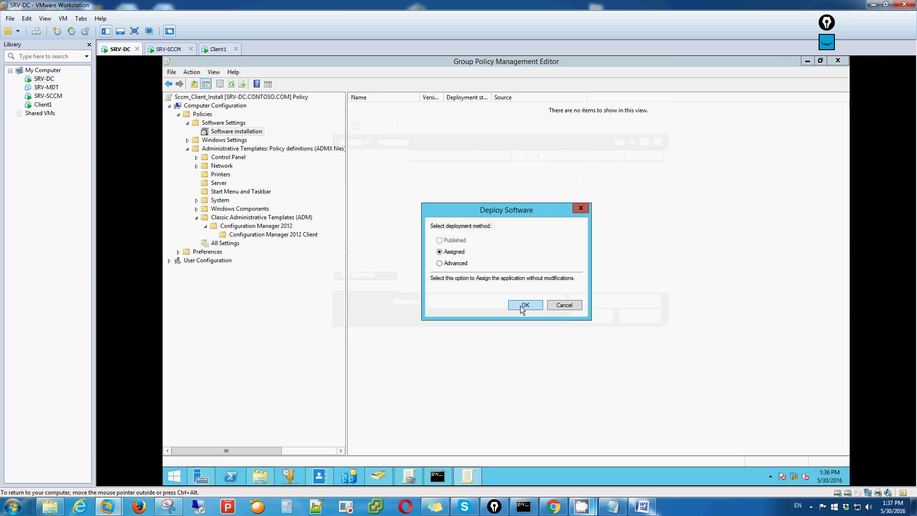
Step: Deploy ccmsetup as Assigned, refresh, and widen the Name, Deployment state and Source columns
left_click(524, 305)
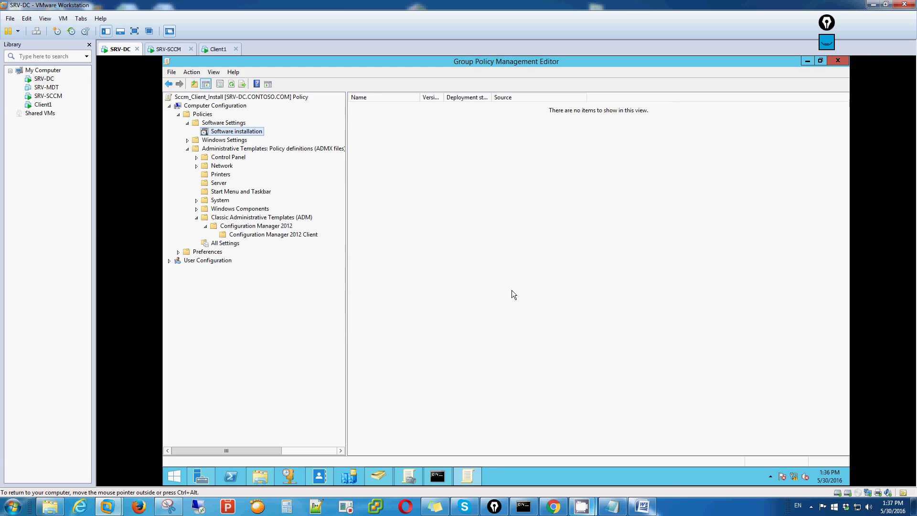
mouse_move(583, 507)
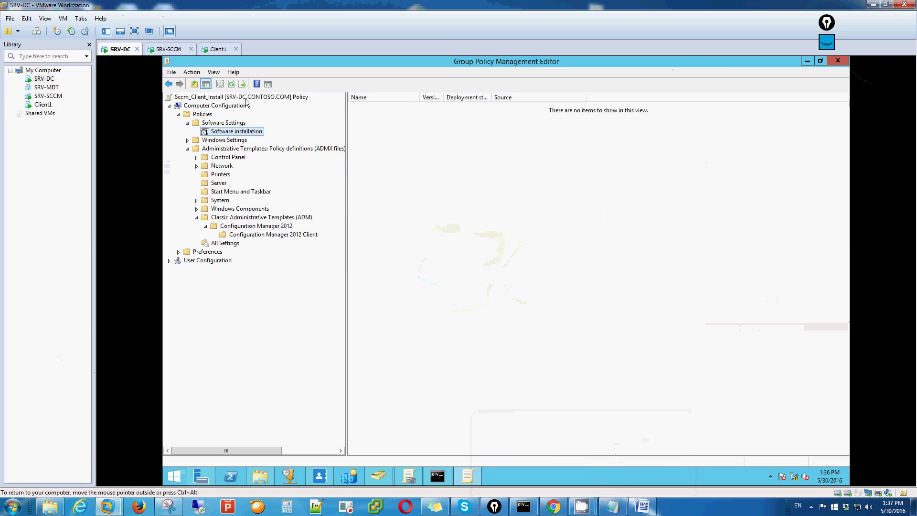
left_click(231, 84)
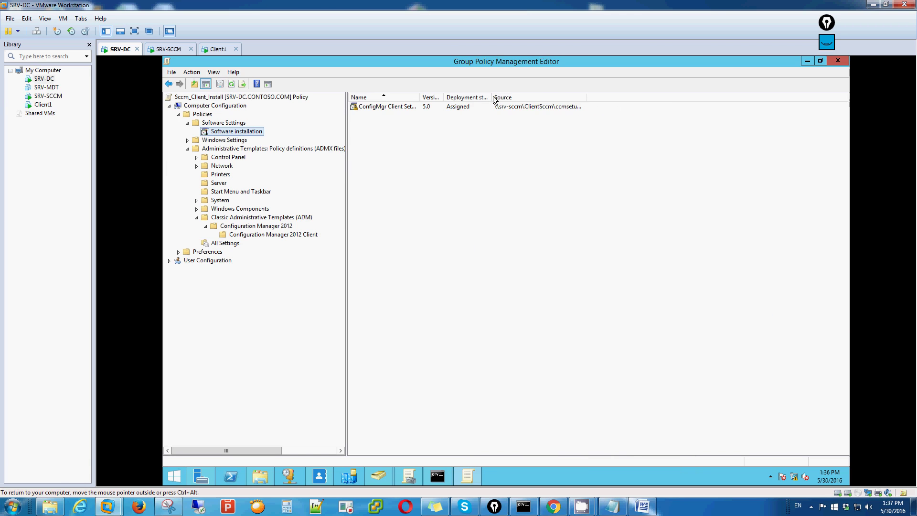
left_click_drag(491, 97, 543, 96)
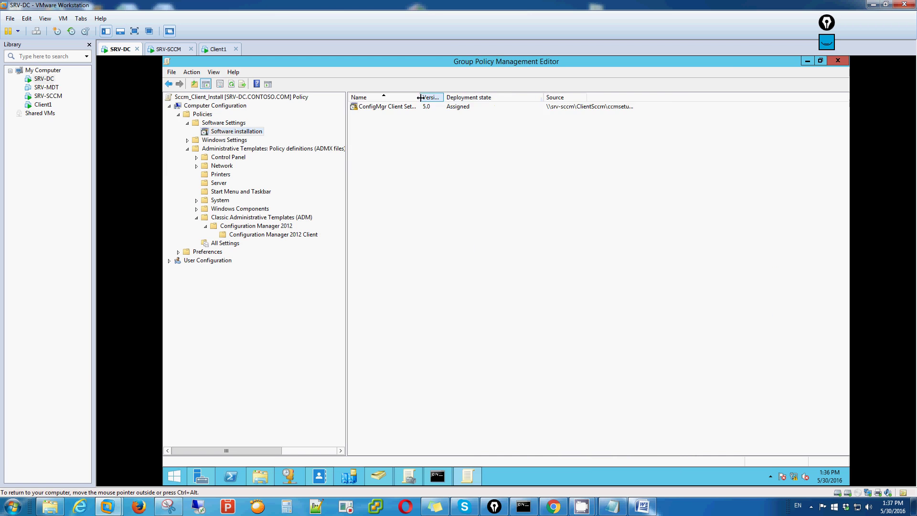
left_click_drag(420, 97, 456, 98)
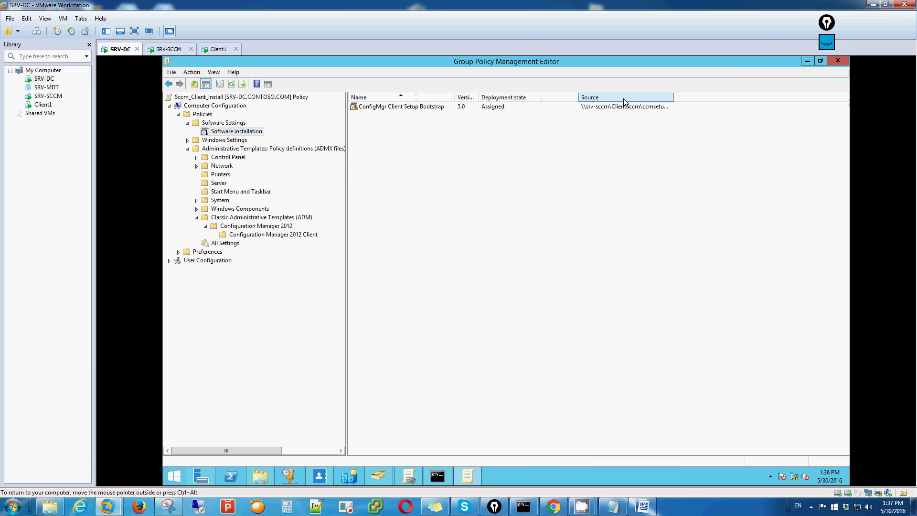
left_click_drag(673, 95, 740, 96)
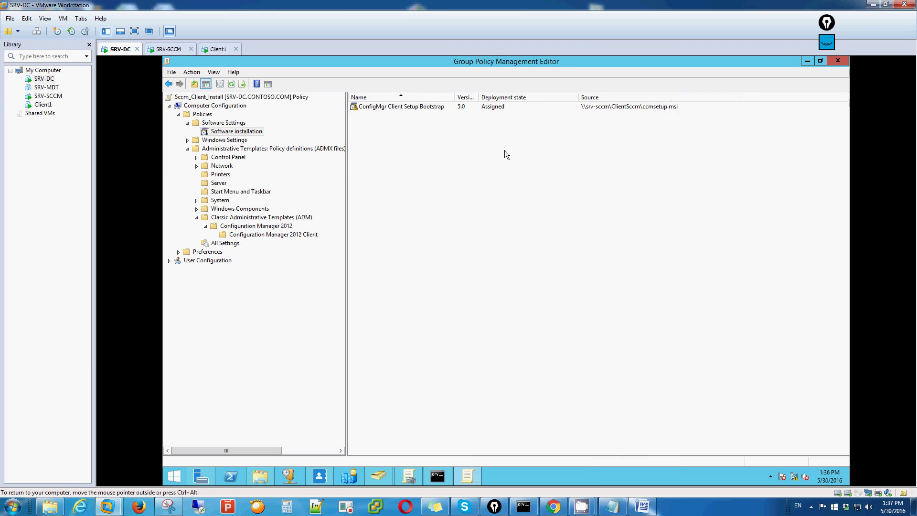
Step: Redeploy the ConfigMgr Client Setup Bootstrap package and confirm
right_click(421, 106)
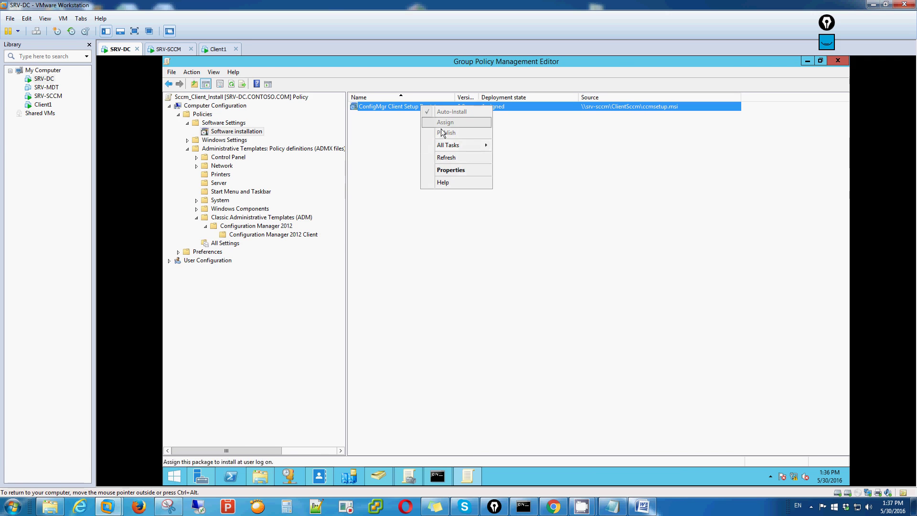
mouse_move(470, 150)
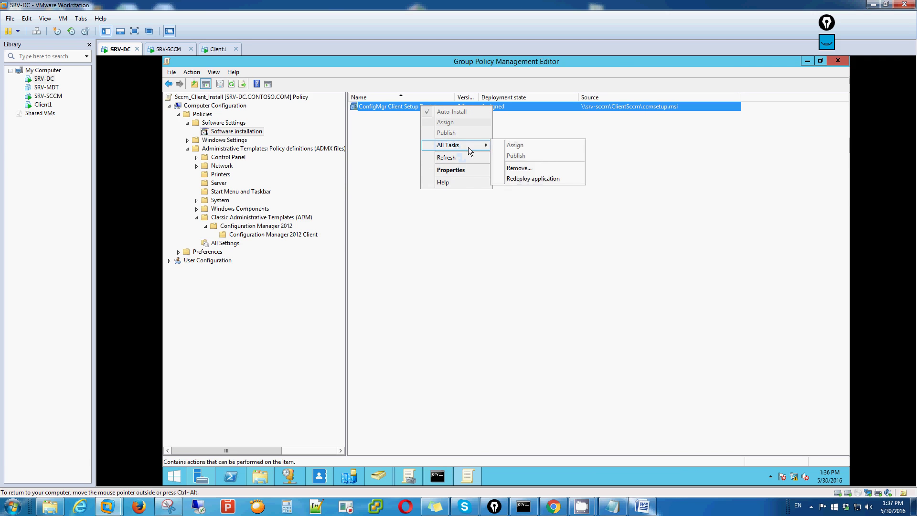
left_click(522, 180)
left_click(554, 300)
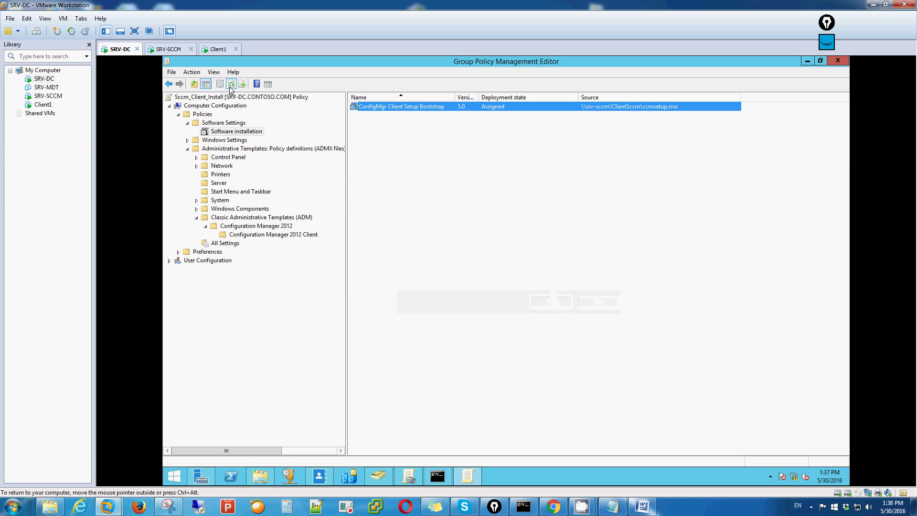
Step: Refresh the Software installation list and bring up the package's action menu
right_click(446, 110)
right_click(442, 107)
left_click(431, 106)
right_click(429, 105)
left_click(400, 110)
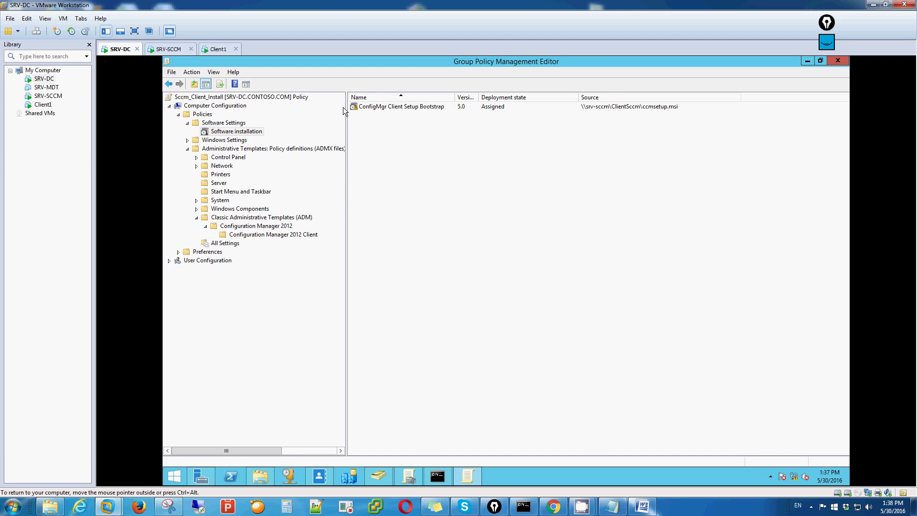
right_click(441, 181)
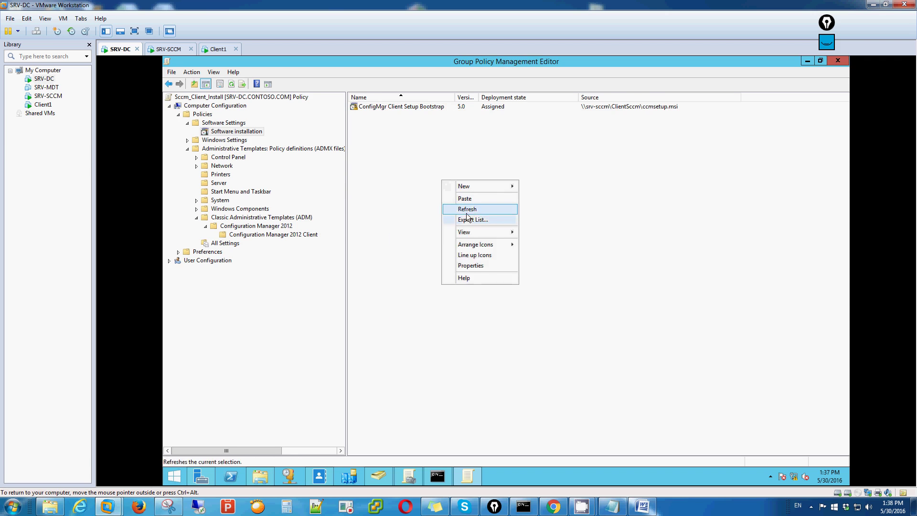
left_click(465, 209)
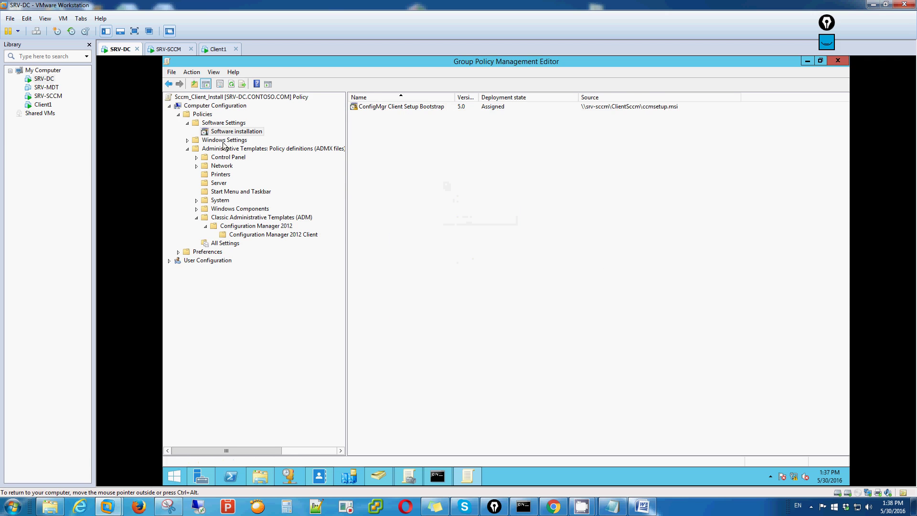
left_click(391, 107)
right_click(391, 107)
mouse_move(429, 152)
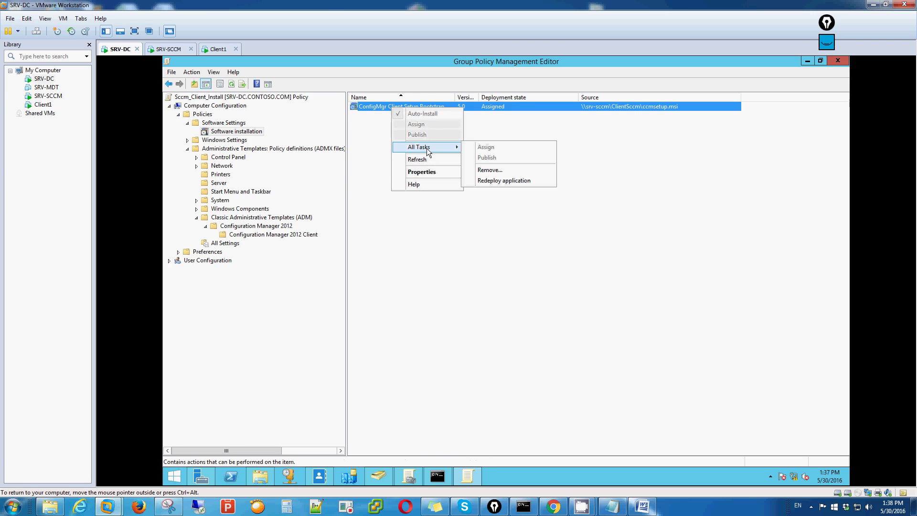
left_click(427, 173)
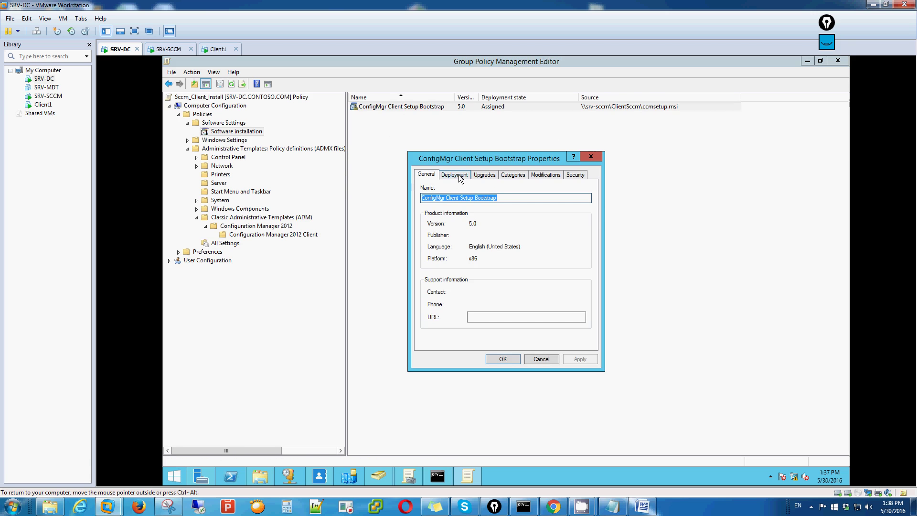
left_click(460, 176)
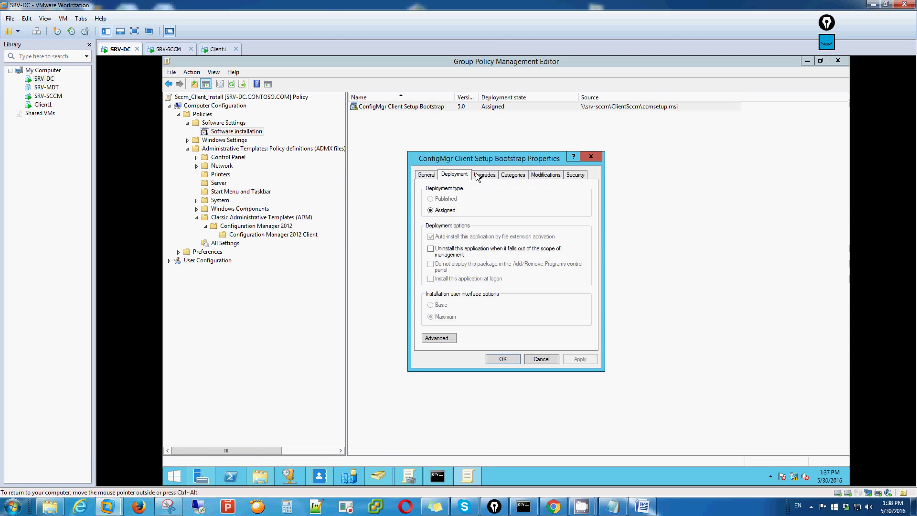
left_click(485, 175)
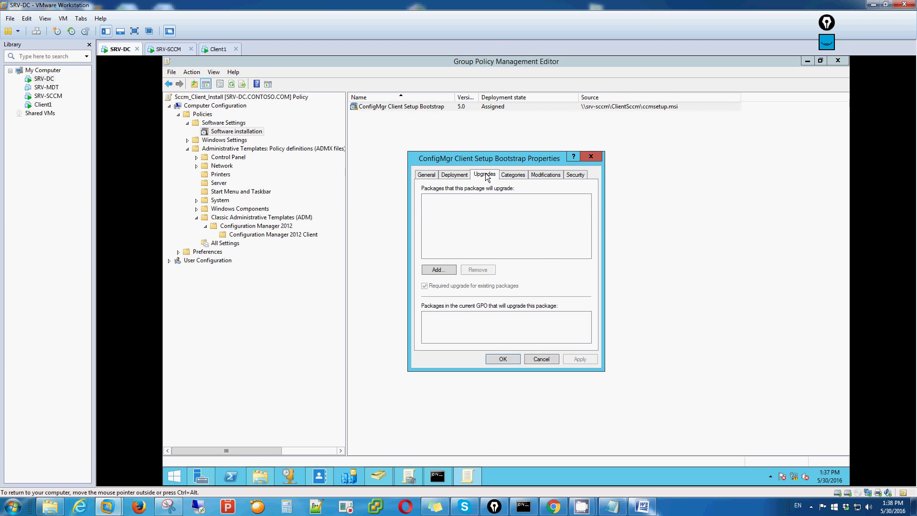
left_click(513, 175)
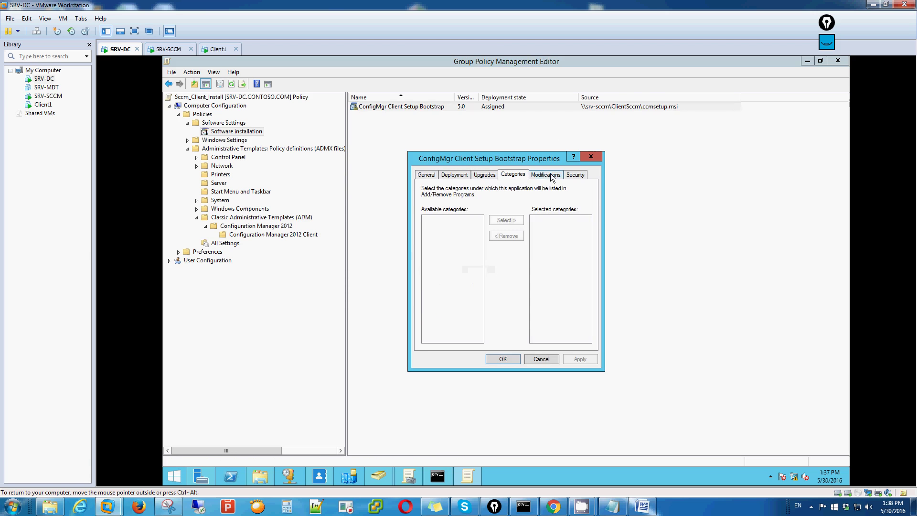
left_click(538, 175)
left_click(575, 176)
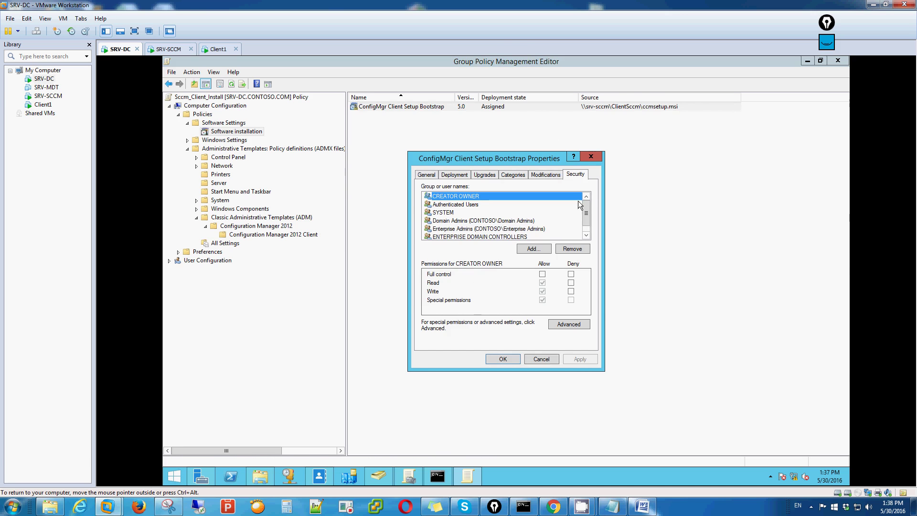
left_click(586, 229)
left_click_drag(587, 229, 585, 205)
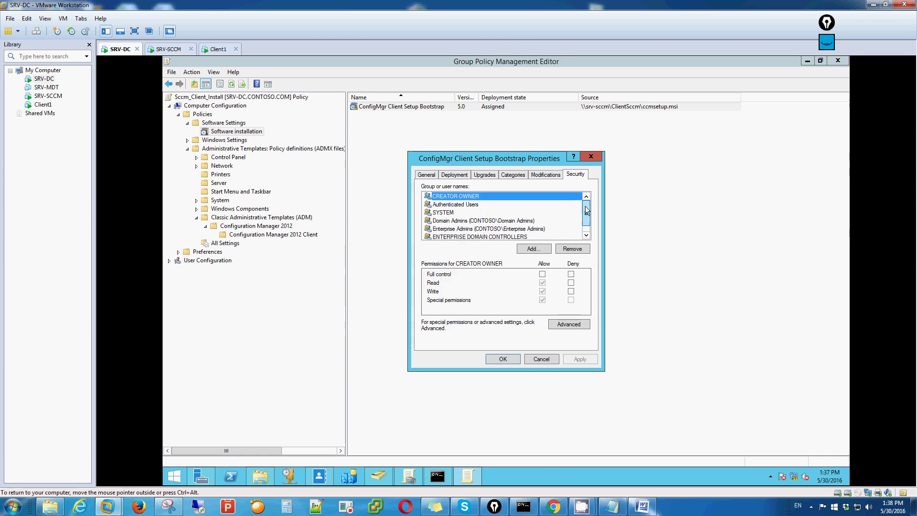
left_click(503, 359)
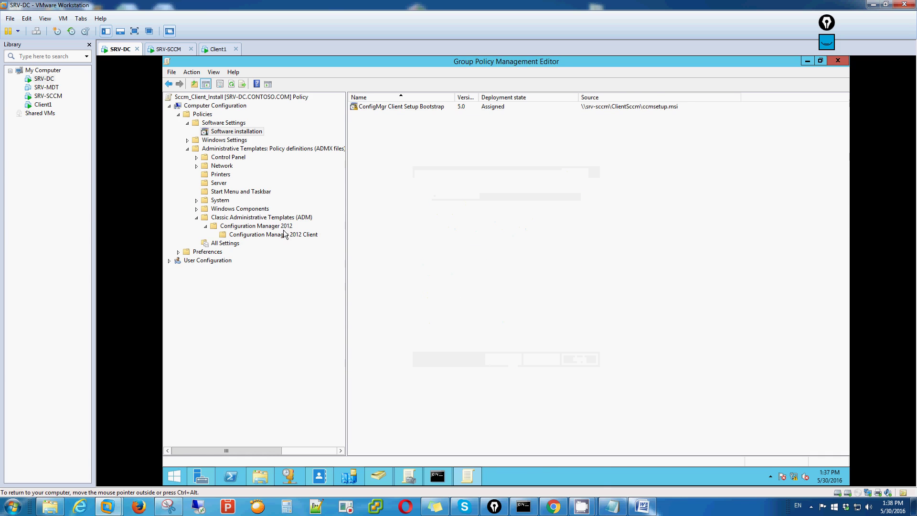
Step: Go back to the Z share folder in File Explorer and select the sccm text file
mouse_move(583, 510)
left_click(635, 456)
left_click(727, 190)
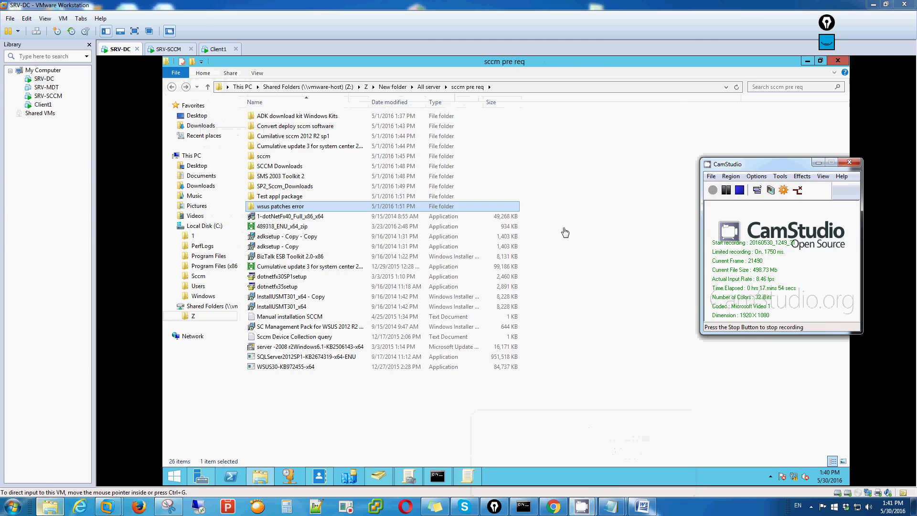
left_click(175, 90)
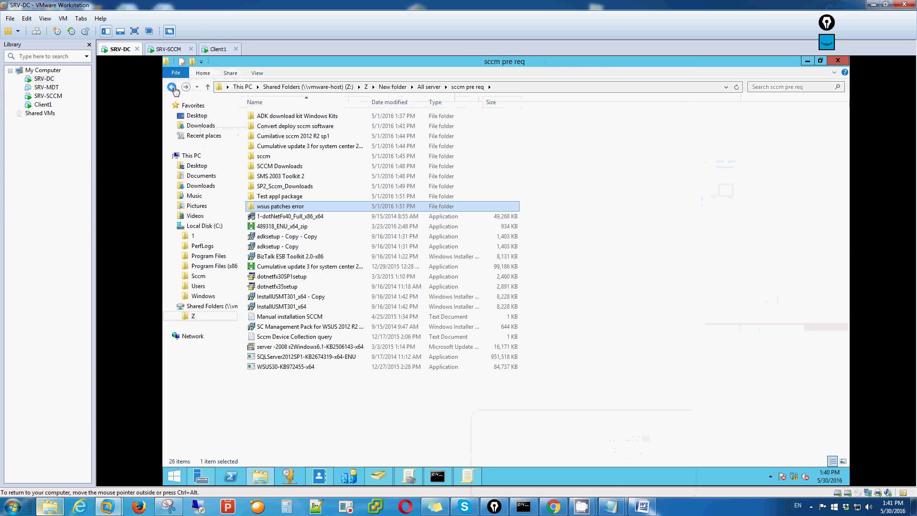
left_click(171, 87)
left_click(171, 87)
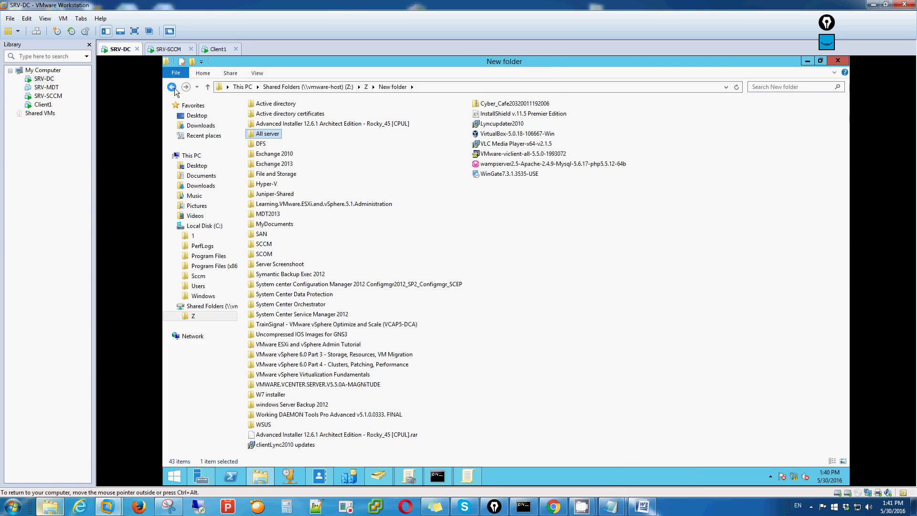
left_click(173, 88)
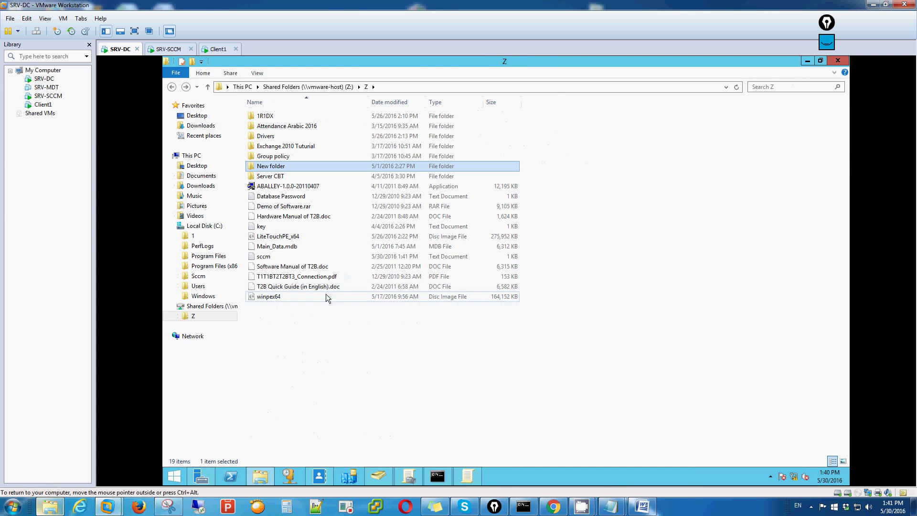
right_click(391, 351)
left_click(266, 257)
Step: Minimize the other windows and return to the policy's Configuration Manager 2012 Client settings
left_click(805, 60)
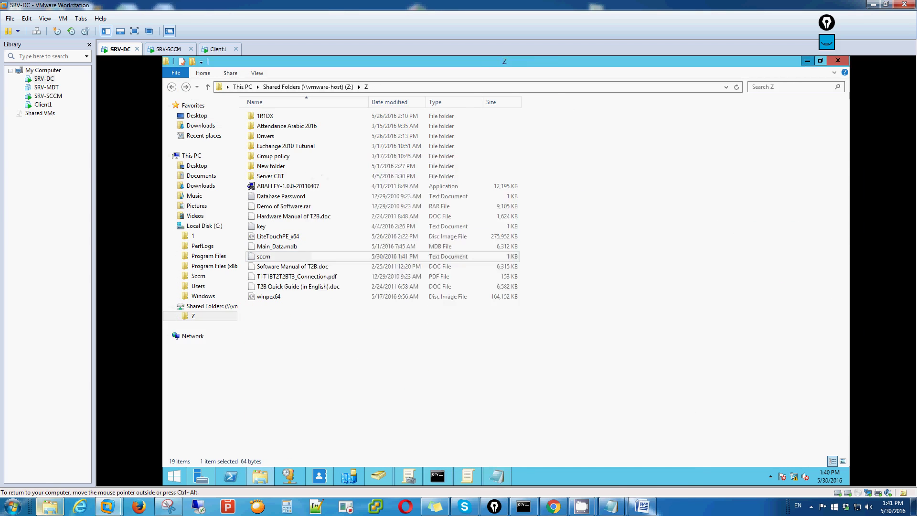
left_click(811, 61)
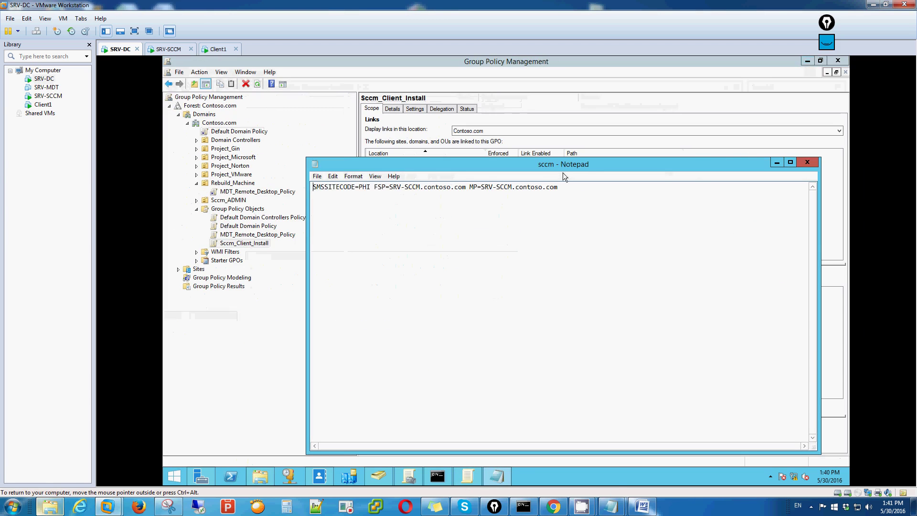
left_click(777, 164)
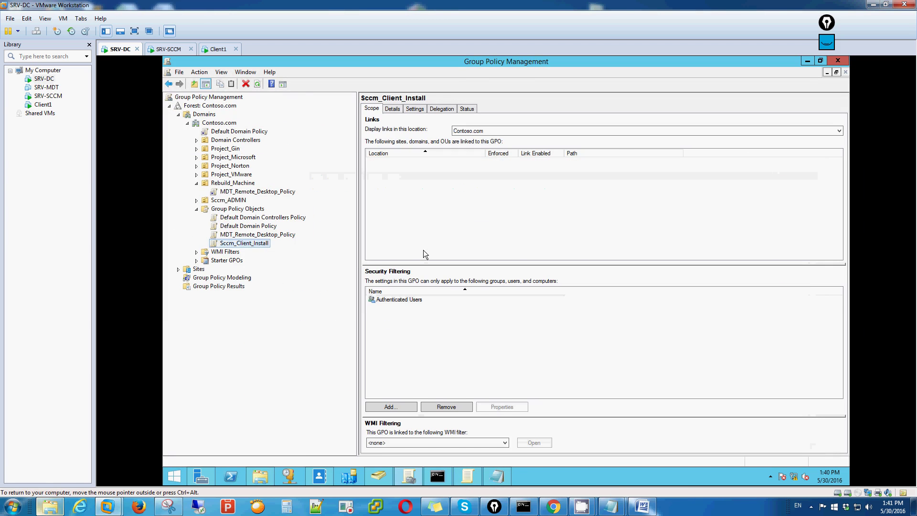
left_click(477, 477)
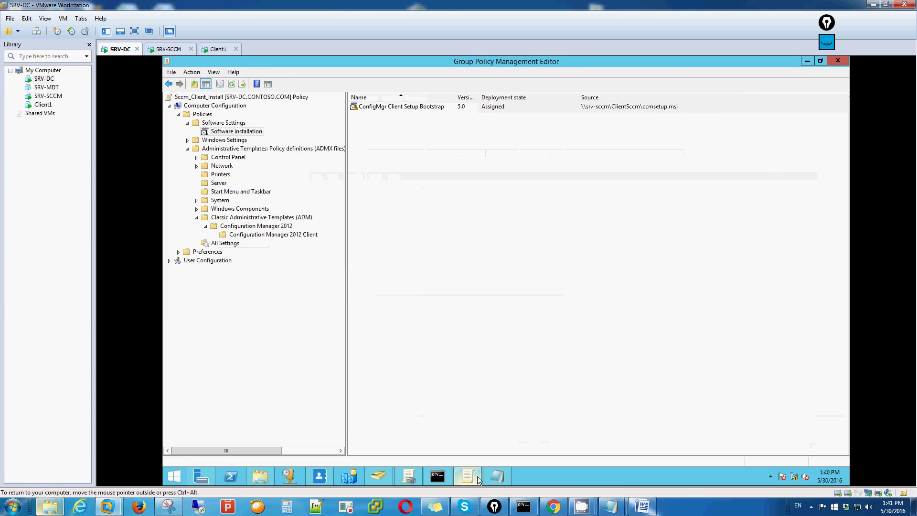
left_click(279, 235)
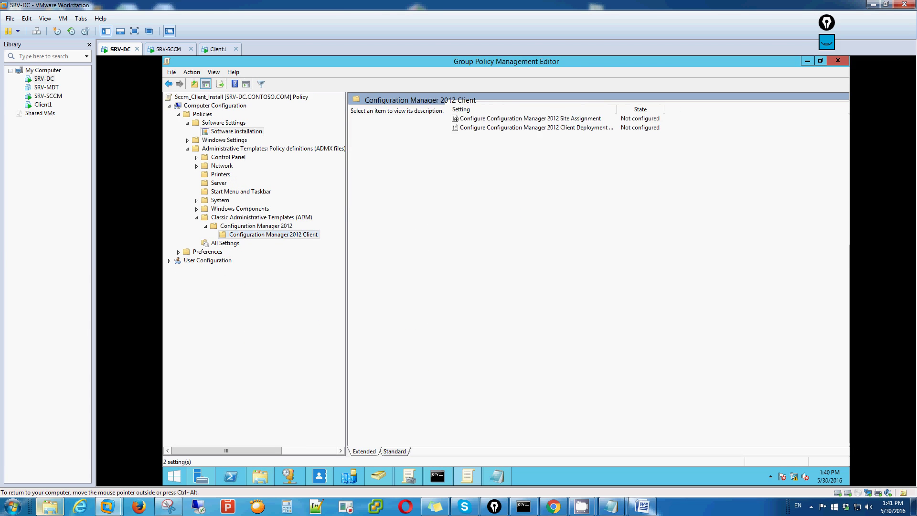
Step: Enable Site Assignment with site PHI, 5-minute retry interval and 1-hour retry duration
double_click(543, 120)
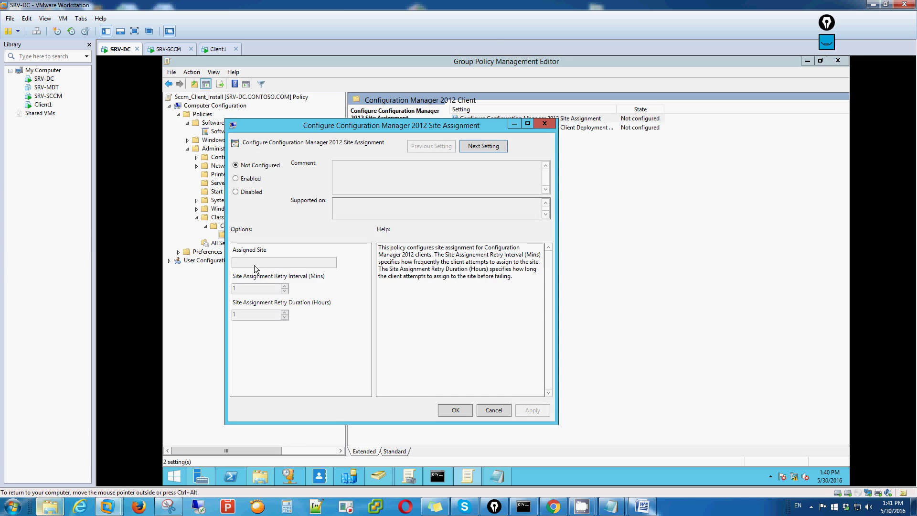
left_click(236, 179)
left_click(244, 260)
type("PHI")
key("Tab")
key("shift+Home")
type("5")
key("Tab")
type("1")
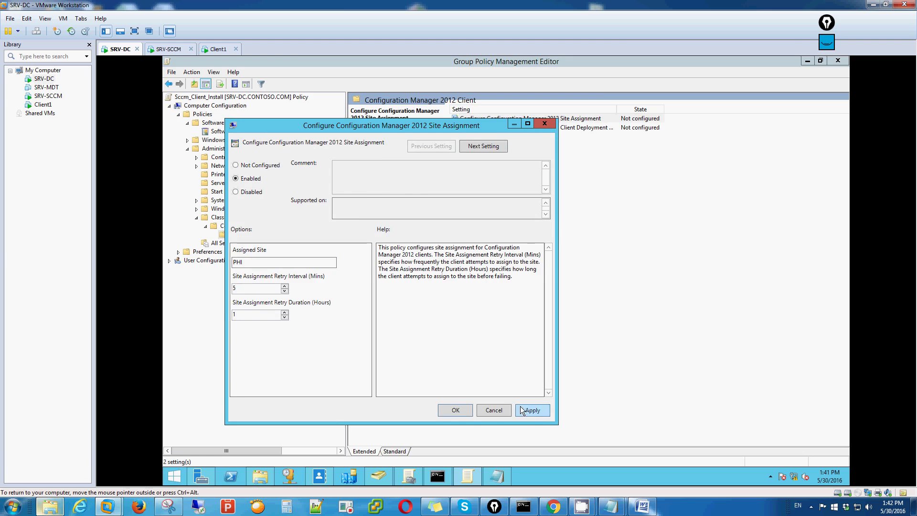
left_click(527, 410)
left_click(463, 412)
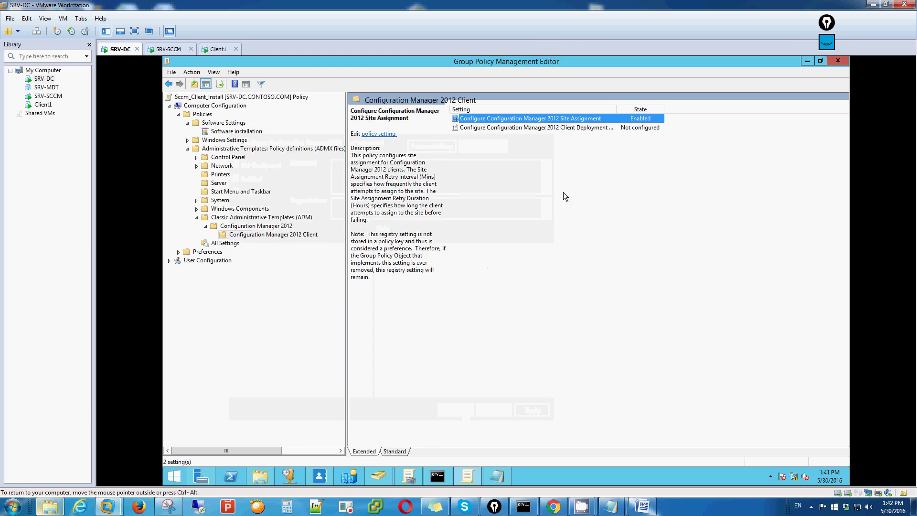
Step: Enable Client Deployment Settings, pasting the SMSSITECODE=PHI FSP/MP line from the sccm notes into CCMSetup
double_click(548, 128)
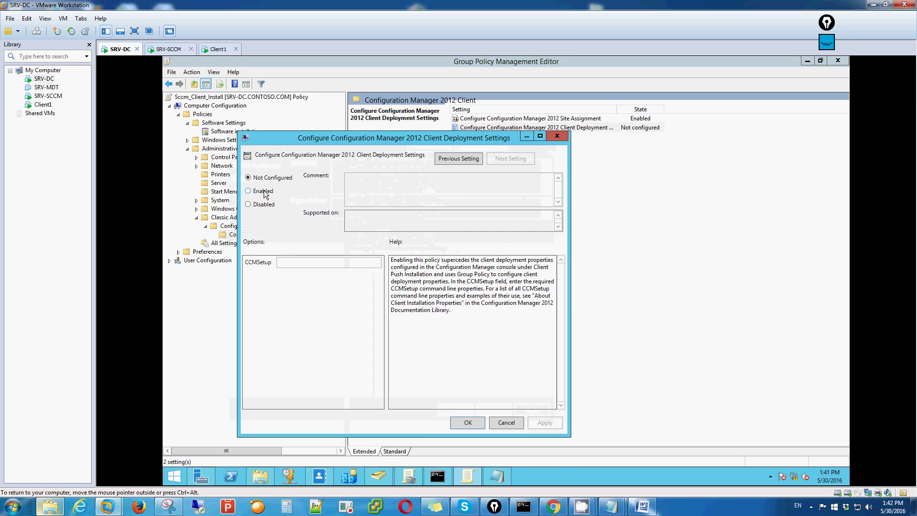
left_click(264, 192)
left_click(497, 477)
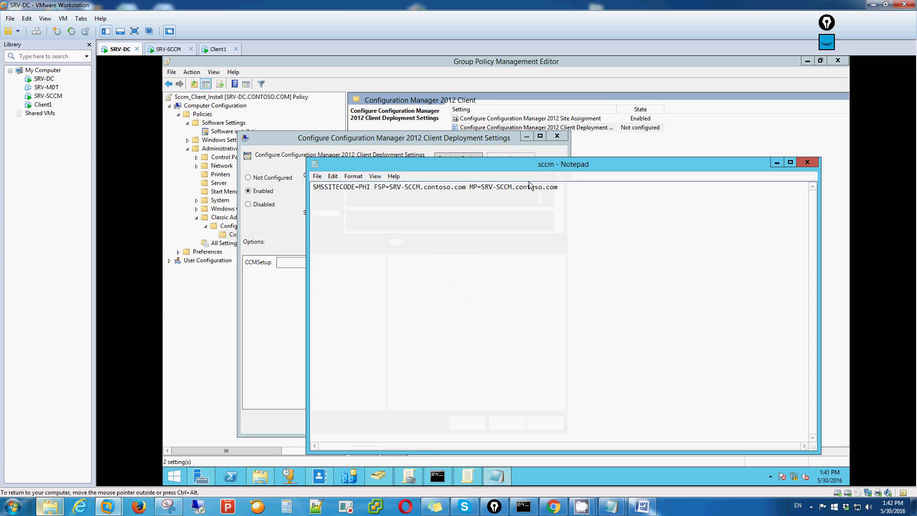
left_click_drag(529, 171, 639, 233)
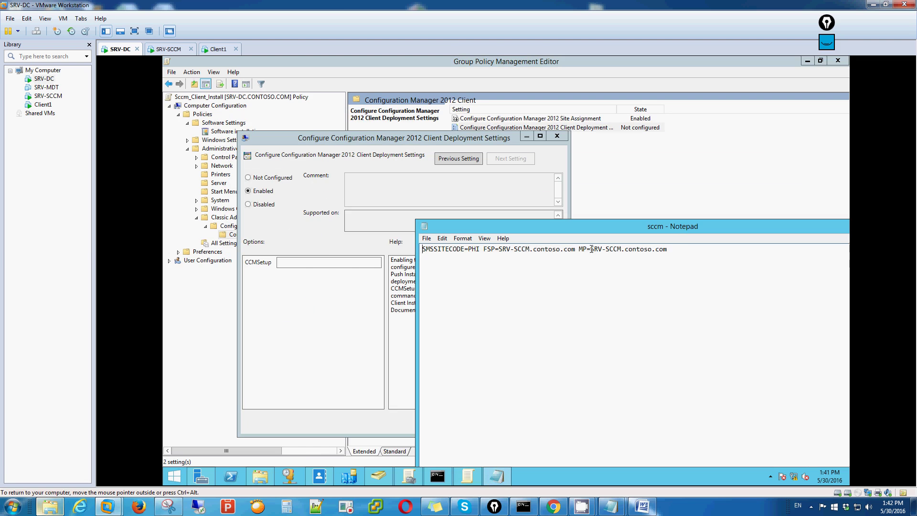
left_click_drag(689, 252, 422, 250)
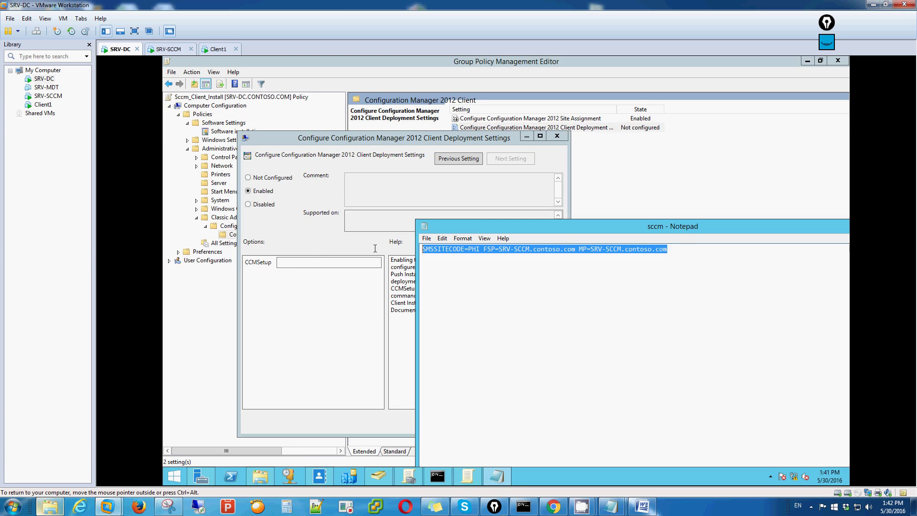
left_click(299, 262)
key("ctrl+v")
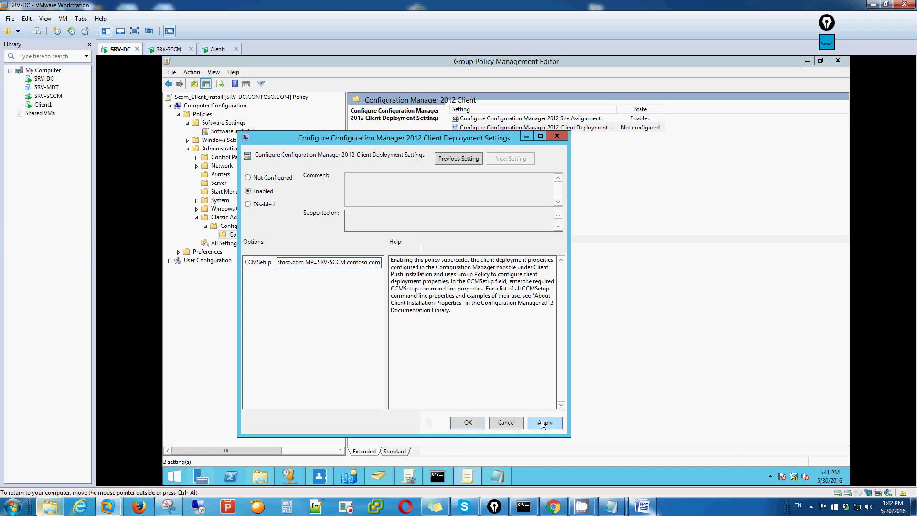
left_click(545, 423)
left_click(482, 422)
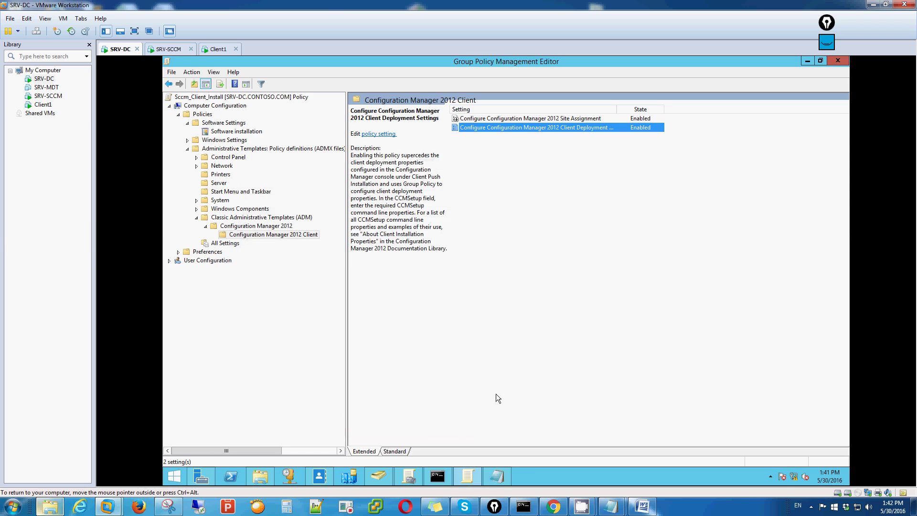
Step: Open and dismiss the settings list's view options menu
right_click(543, 253)
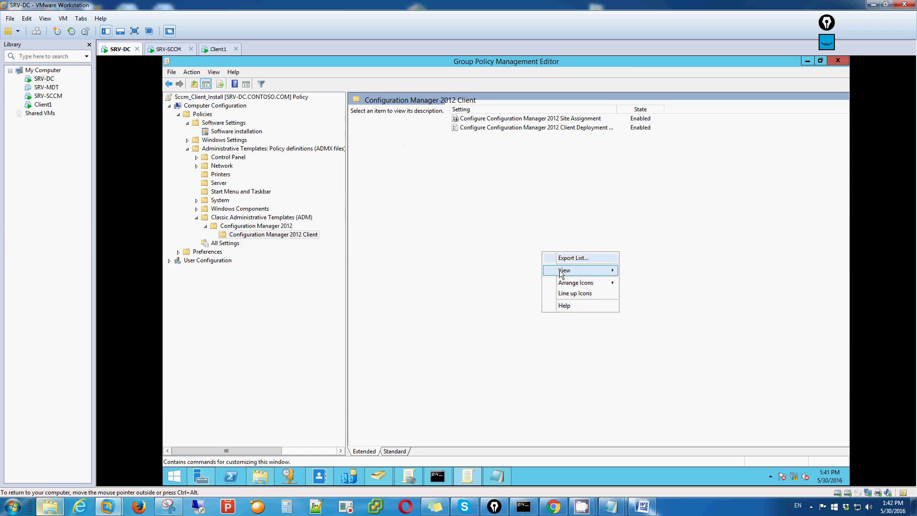
left_click(522, 215)
right_click(510, 214)
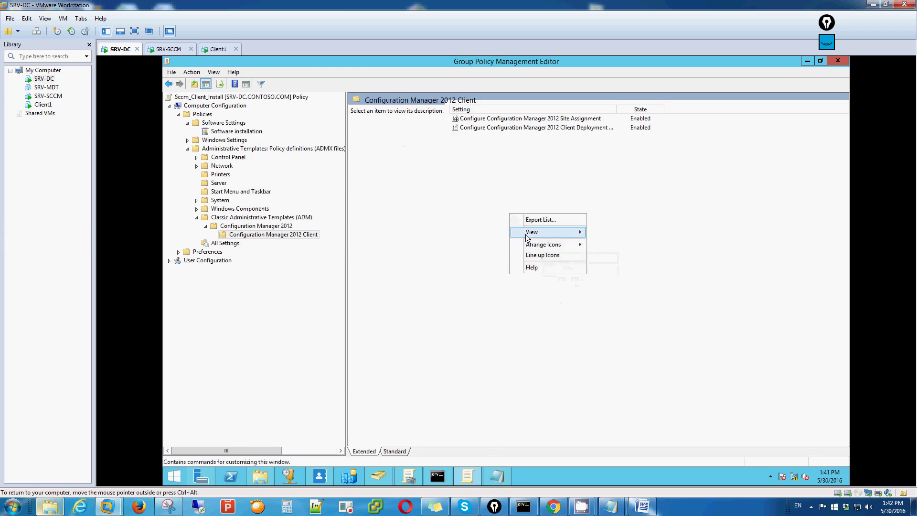
left_click(661, 208)
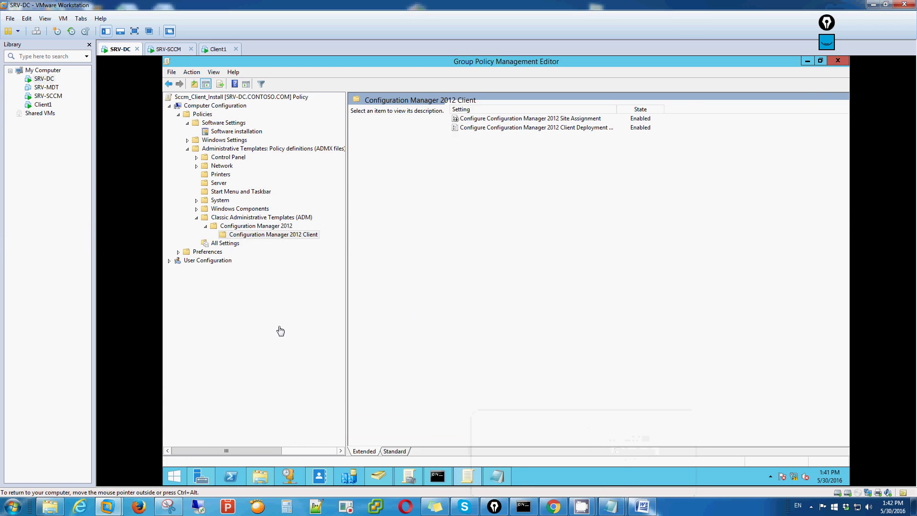
Step: Expand Network > Network Connections > Windows Firewall and show the Domain Profile settings
left_click(196, 201)
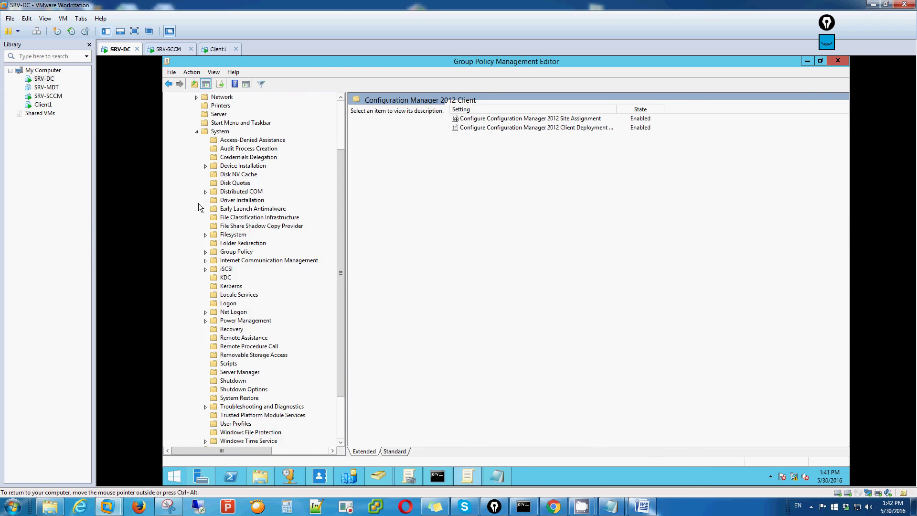
left_click_drag(340, 274, 336, 225)
left_click(197, 166)
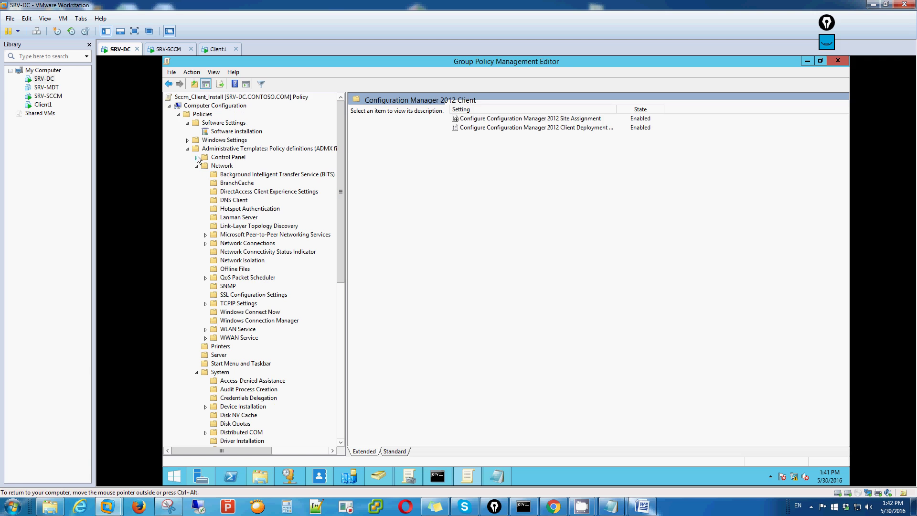
left_click(187, 140)
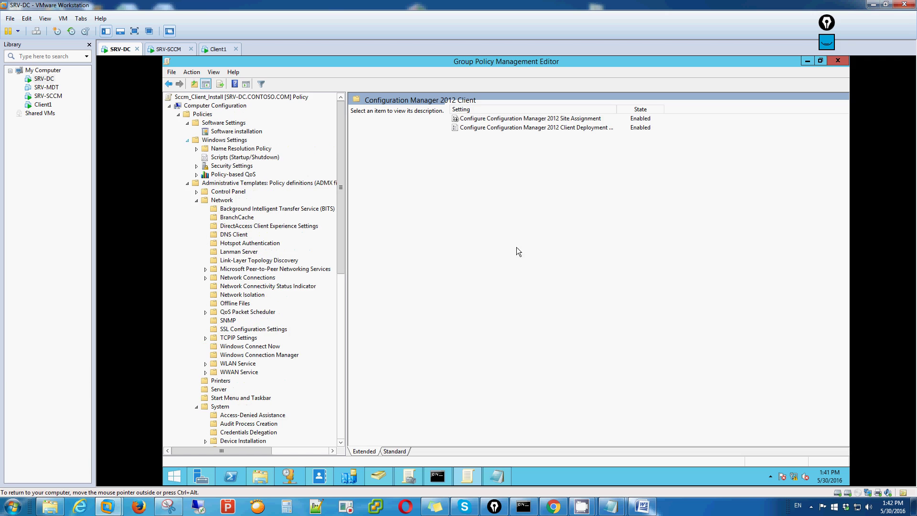
left_click_drag(340, 202, 340, 233)
left_click(206, 217)
left_click(215, 226)
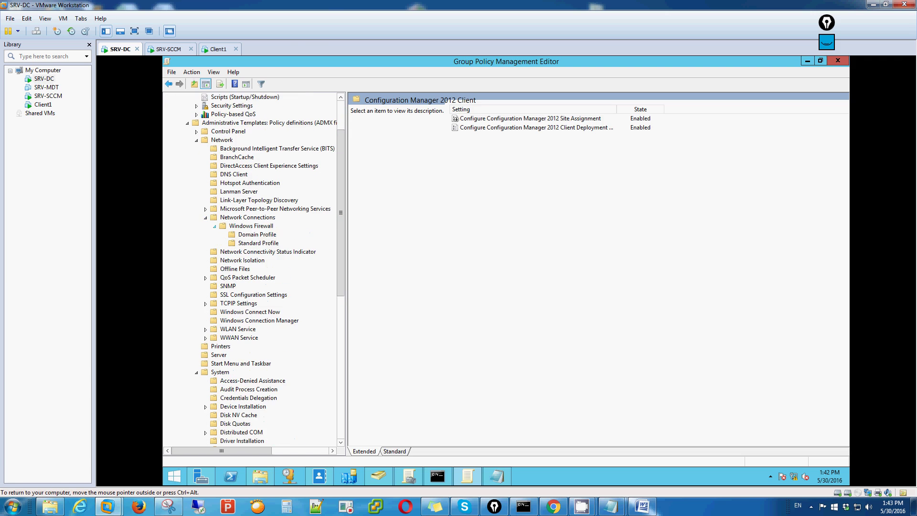
left_click(252, 236)
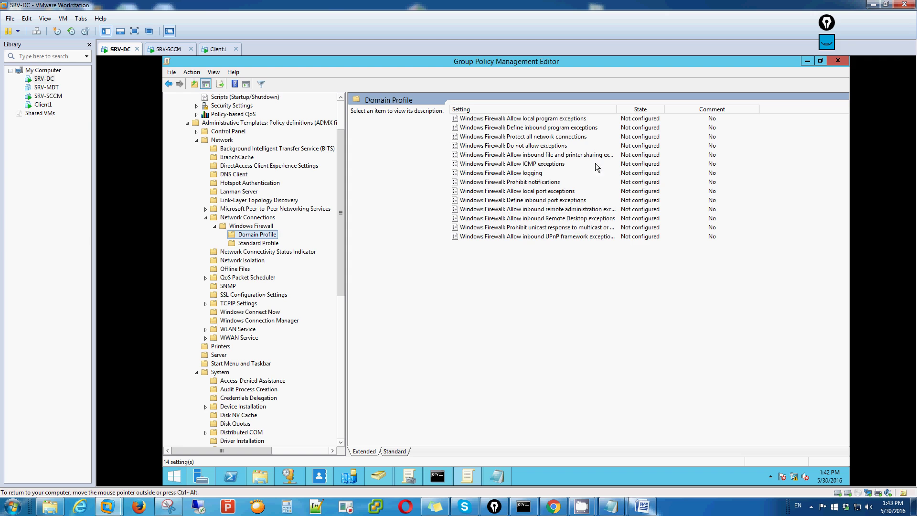
Step: Set 'Windows Firewall: Protect all network connections' to Disabled under the Domain Profile
double_click(545, 137)
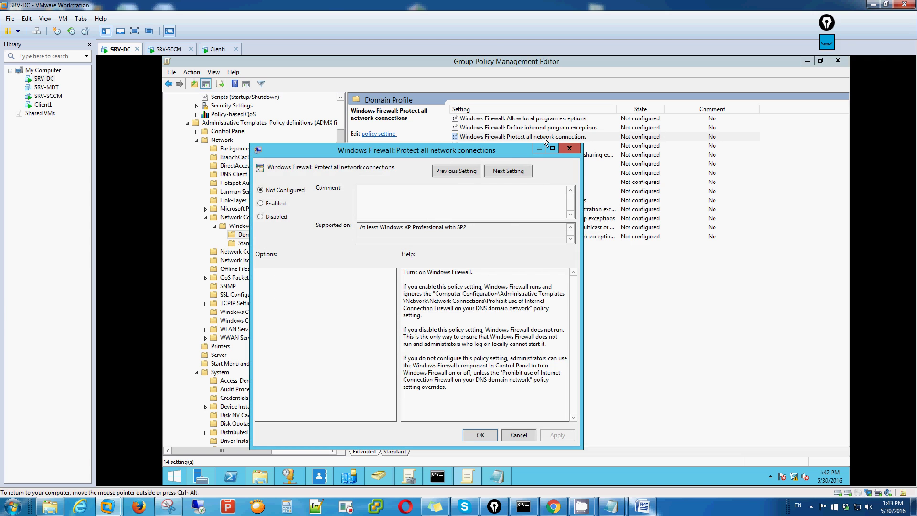
left_click(573, 148)
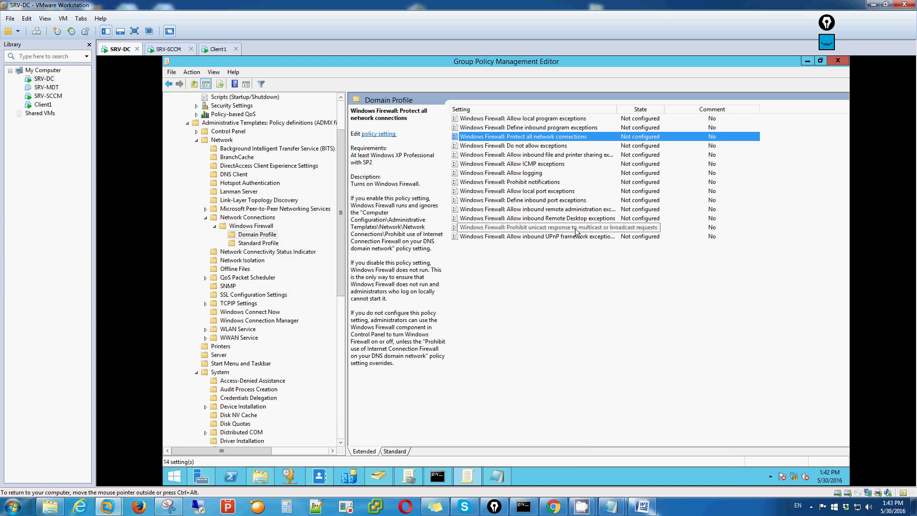
mouse_move(582, 506)
left_click(647, 459)
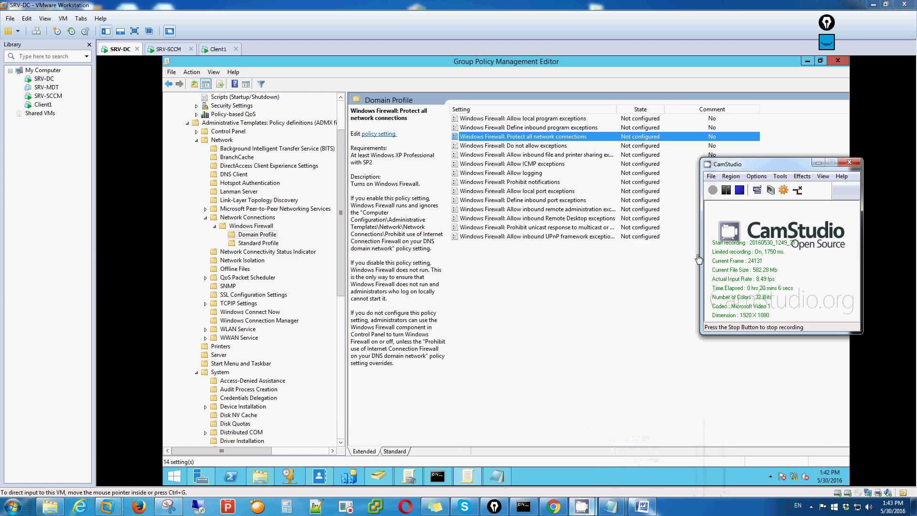
left_click(552, 139)
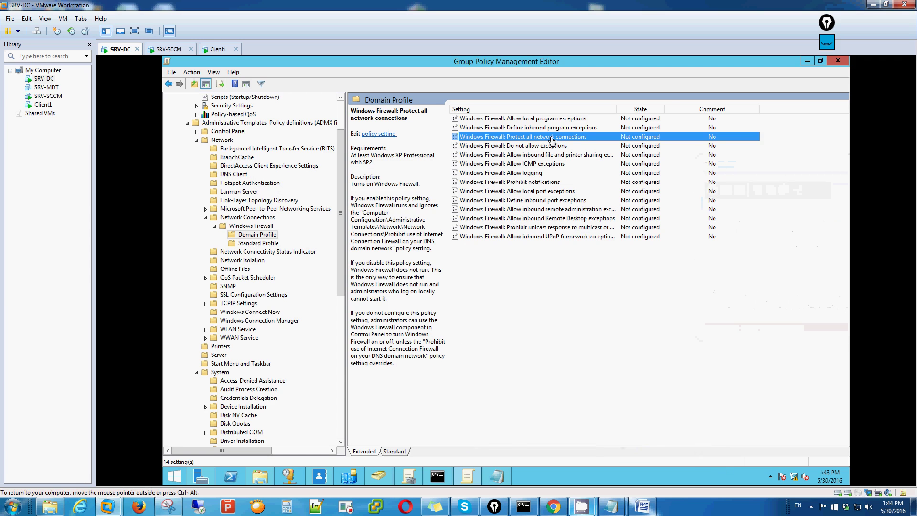
double_click(552, 138)
left_click(287, 216)
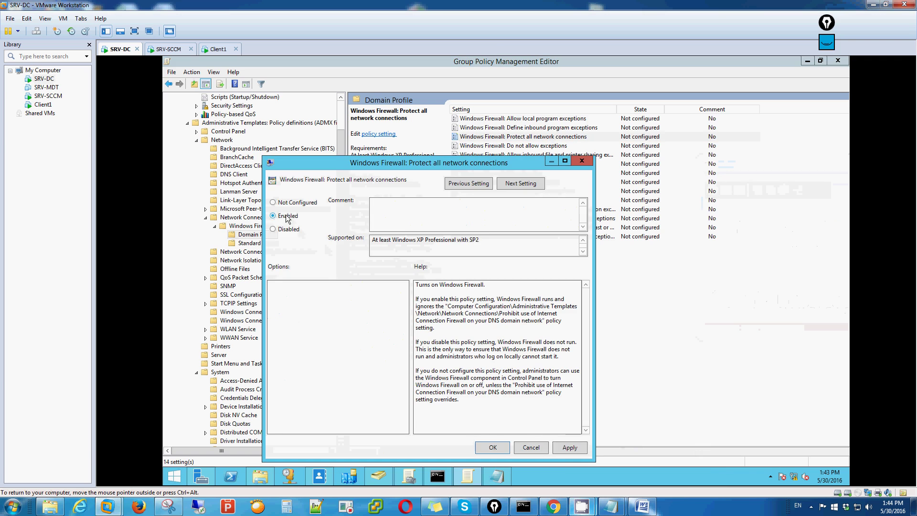
left_click(286, 229)
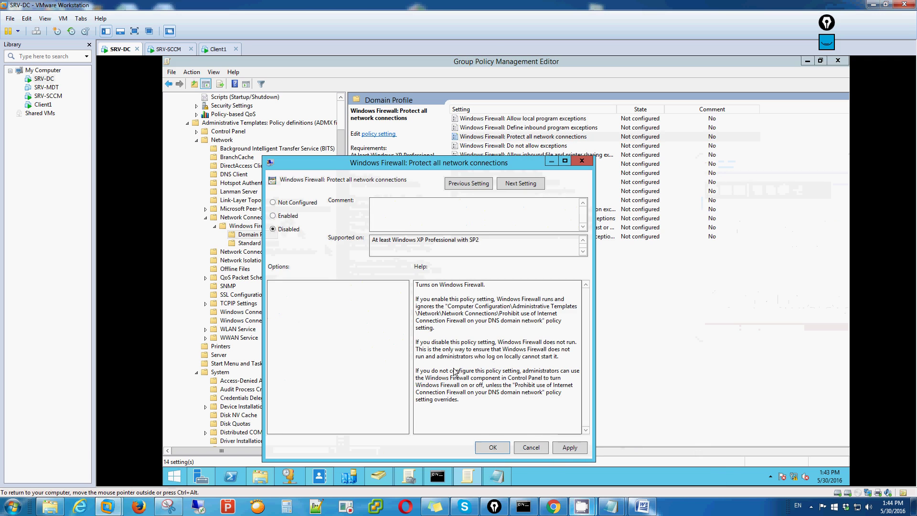
left_click(570, 448)
left_click(493, 448)
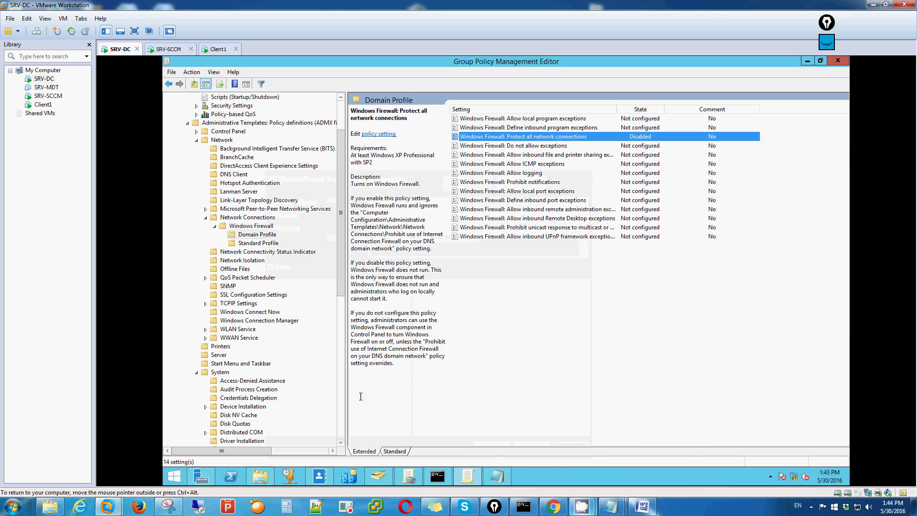
Step: Set the same Protect all network connections policy to Disabled under the Standard Profile
left_click(258, 244)
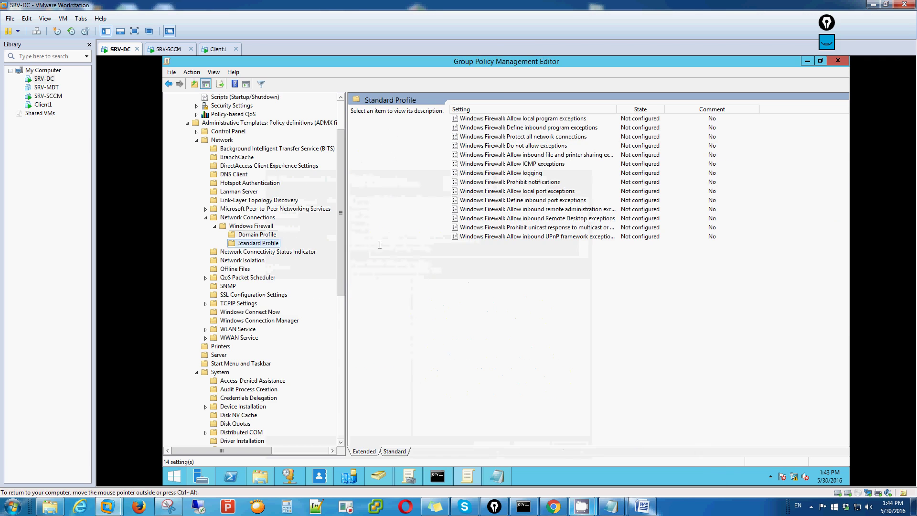
left_click(530, 137)
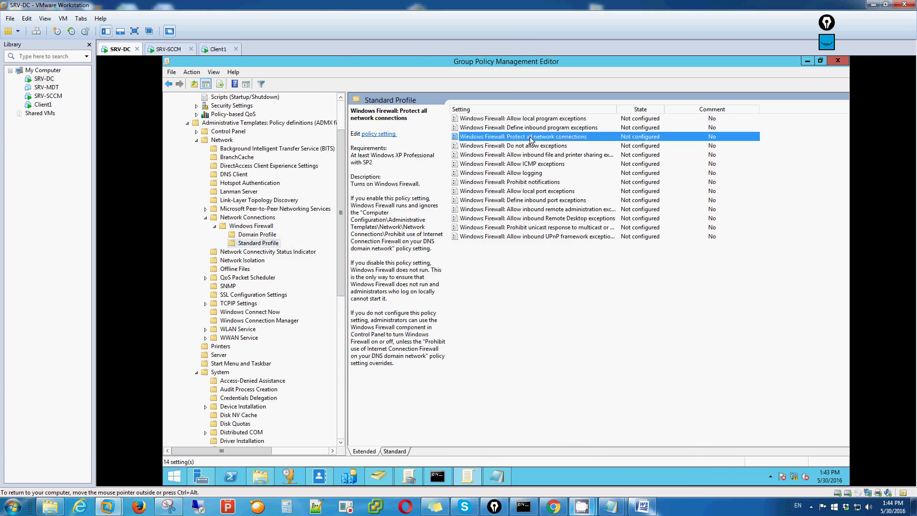
double_click(529, 136)
left_click(186, 129)
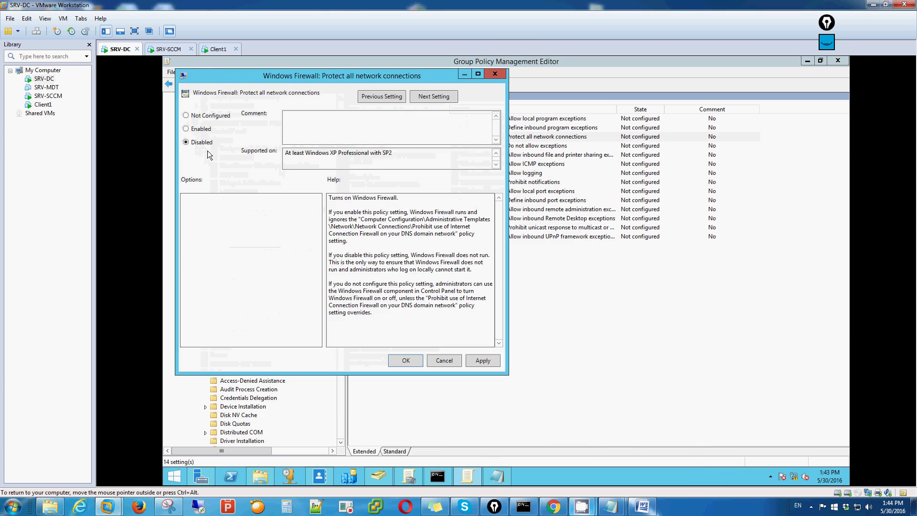
left_click(484, 360)
left_click(410, 361)
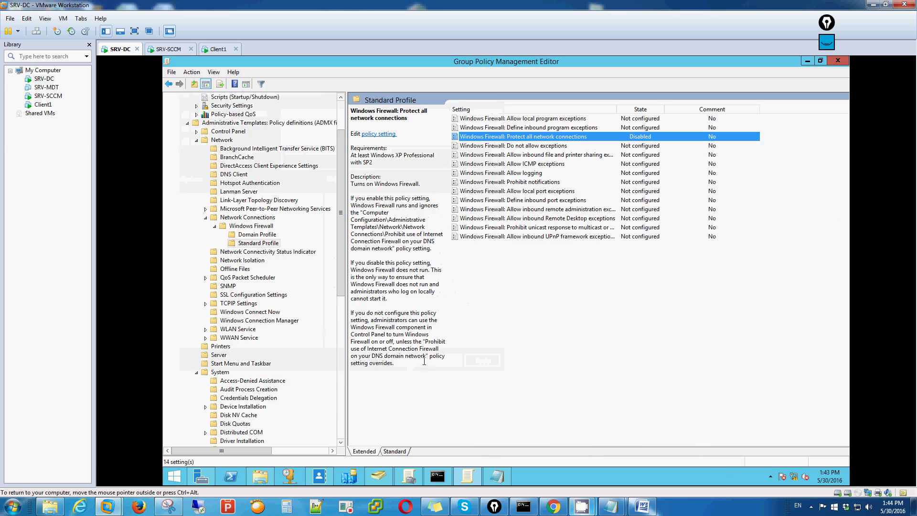
Step: Check the gpupdate output, then close the Group Policy Management Editor and move Notepad aside
left_click(438, 476)
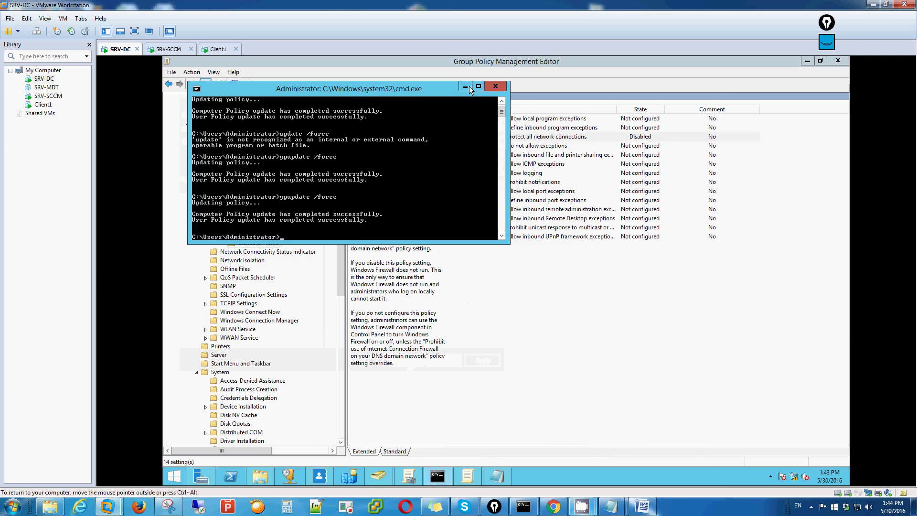
left_click(467, 87)
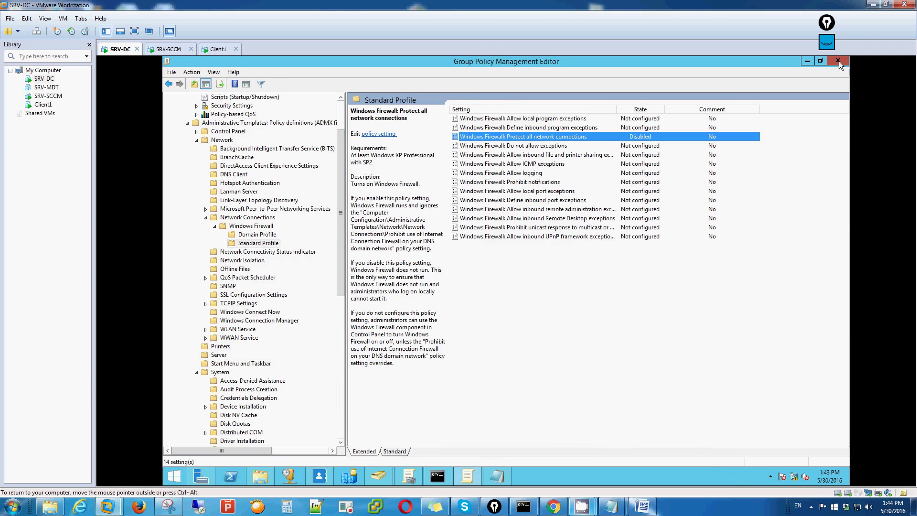
left_click(838, 60)
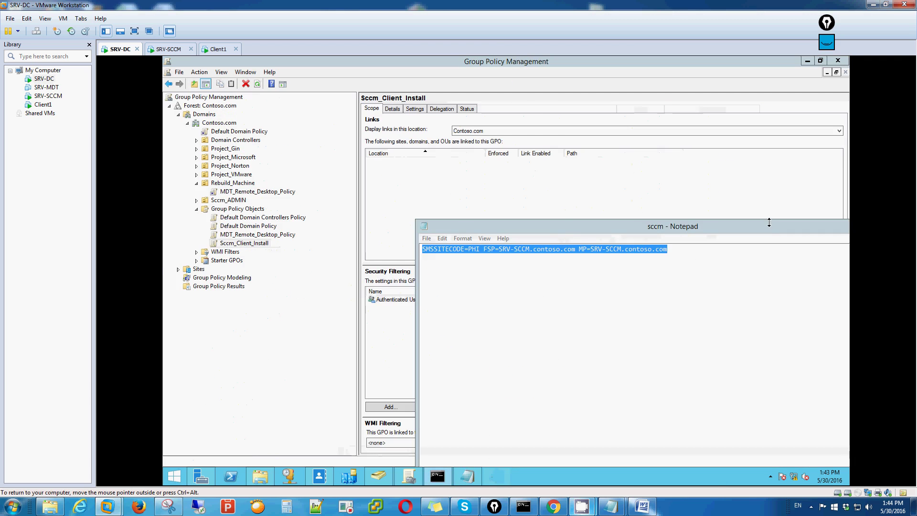
left_click_drag(715, 236, 616, 238)
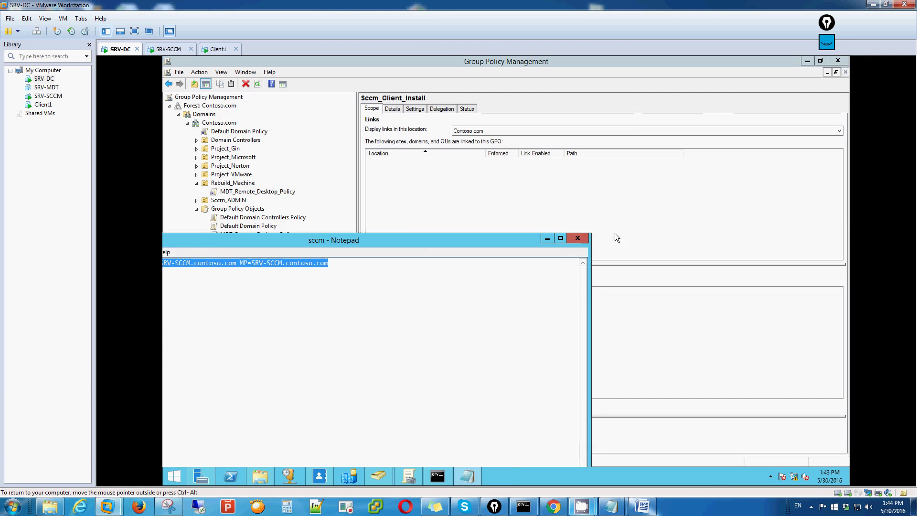
Step: Hide Notepad and drag Sccm_Client_Install onto Contoso.com, confirming the new link
left_click(548, 239)
right_click(245, 243)
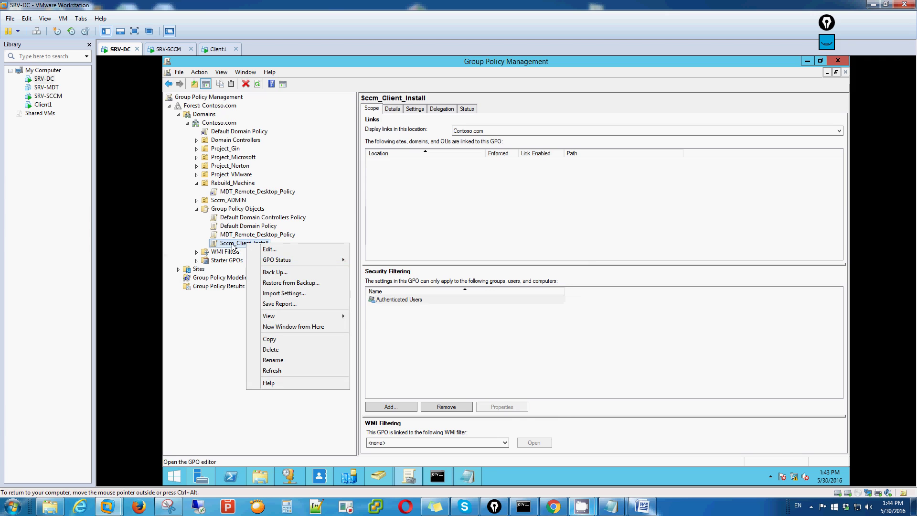
left_click_drag(232, 246, 220, 124)
left_click(542, 288)
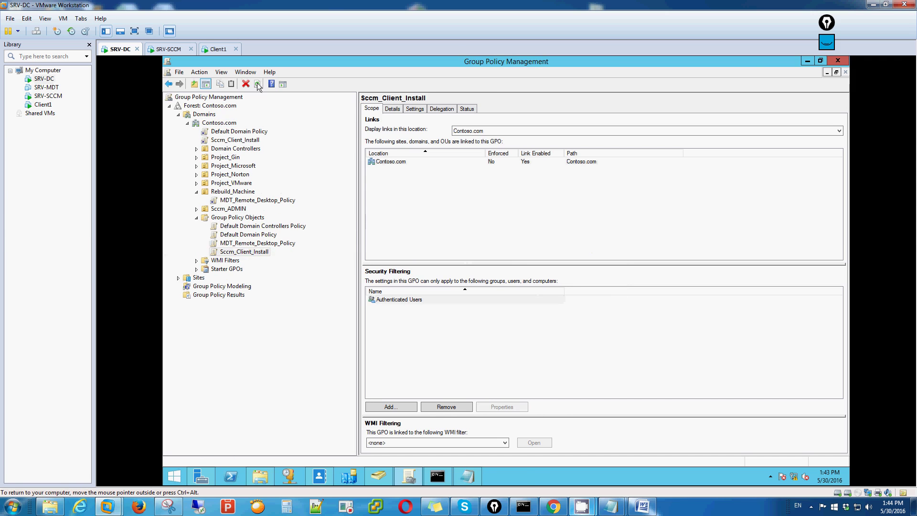
left_click(437, 476)
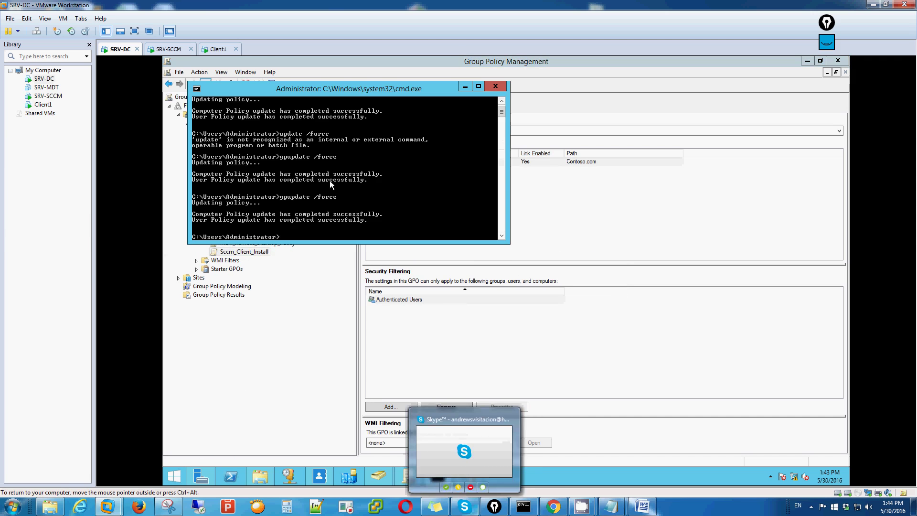
Step: Rerun gpupdate /force from command history, then minimize Command Prompt and Group Policy Management
key("Up")
key("Return")
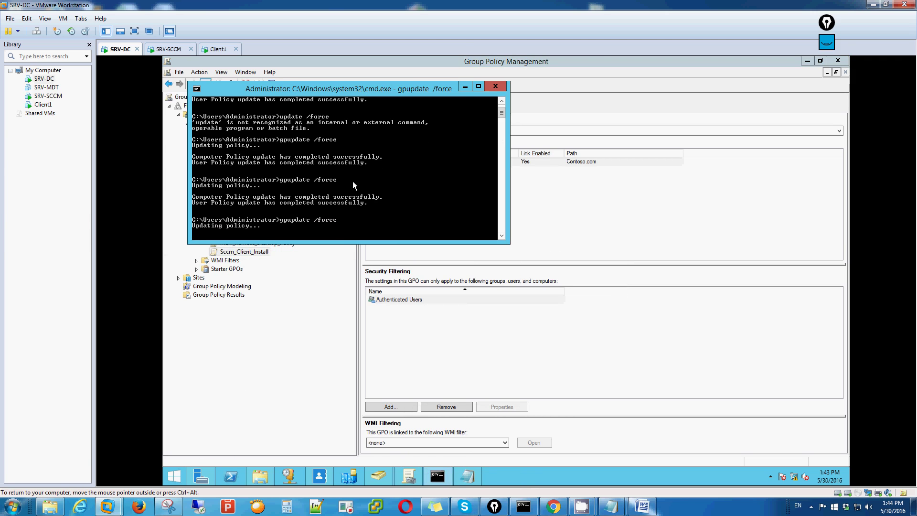
left_click(465, 86)
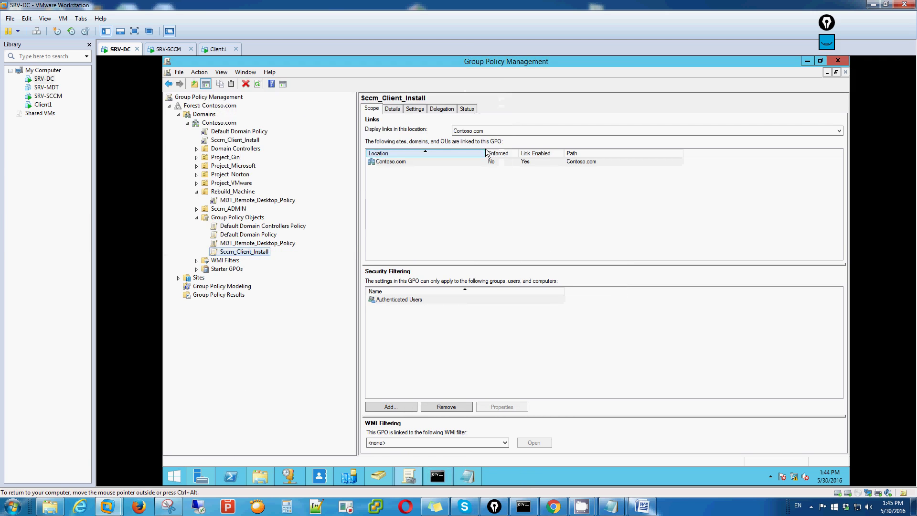
left_click(806, 60)
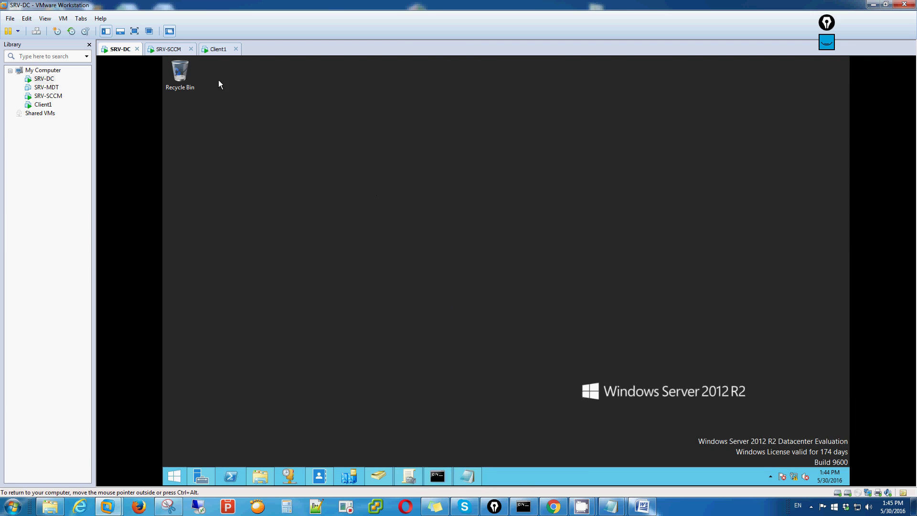
Step: Switch to the SRV-SCCM virtual machine, then back to SRV-DC's Server Manager dashboard
left_click(171, 50)
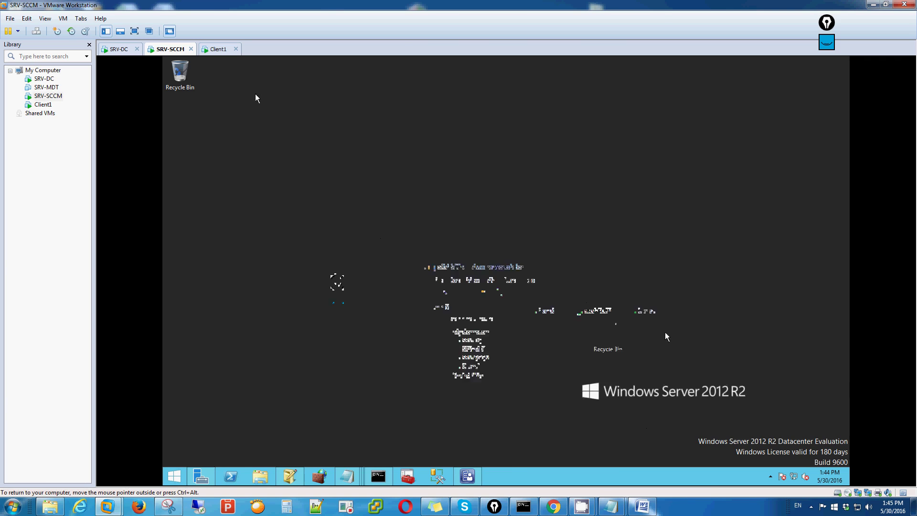
mouse_move(582, 507)
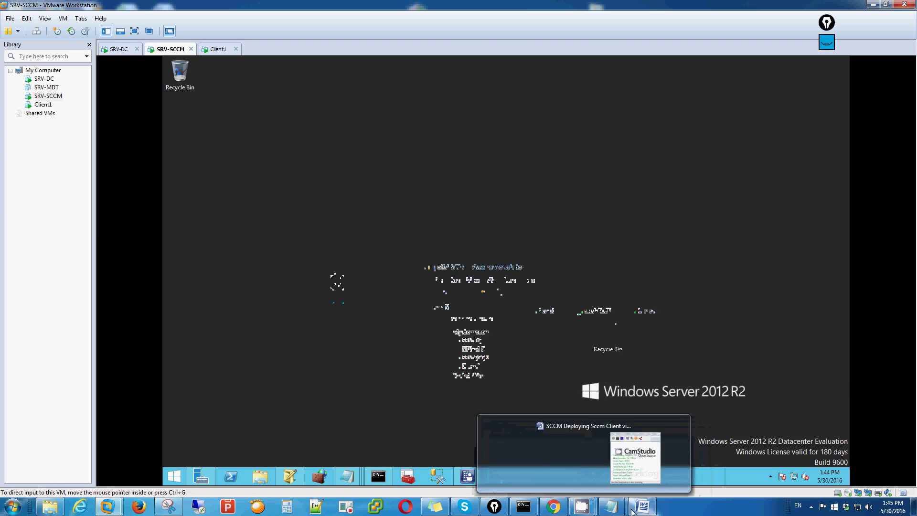
left_click(659, 468)
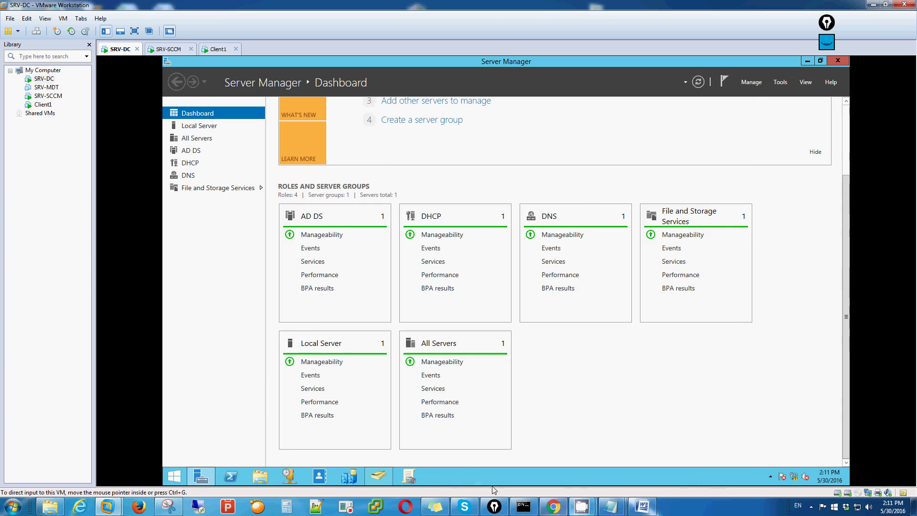
Step: Bring up Group Policy Management showing the MDT_Remote_Desktop_Policy link on the Rebuild_Machine OU
left_click(372, 476)
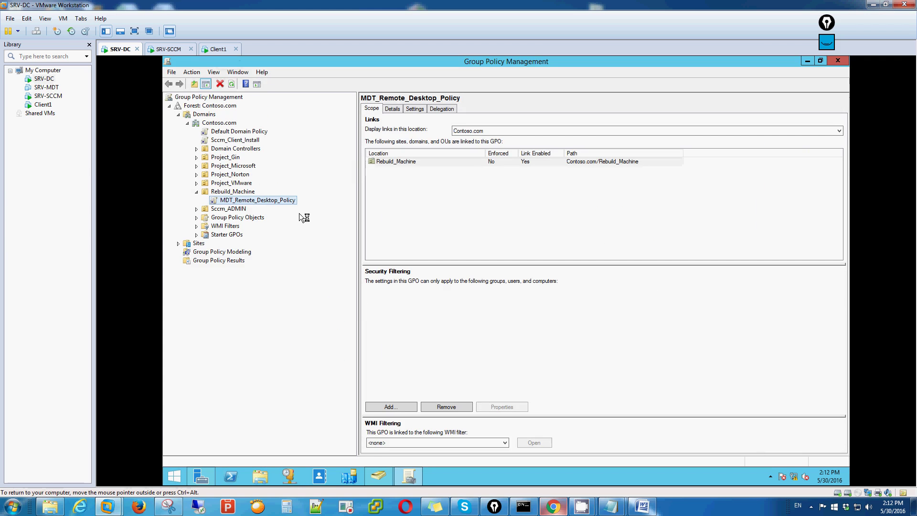
Step: Open Sccm_Client_Install's Details and generate its Settings report, dismissing the security warning
left_click(234, 140)
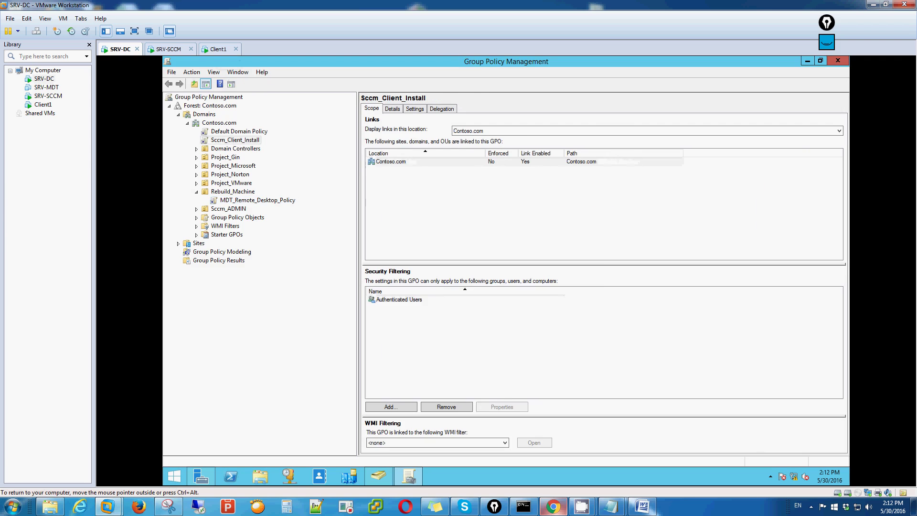
left_click(575, 285)
left_click(393, 109)
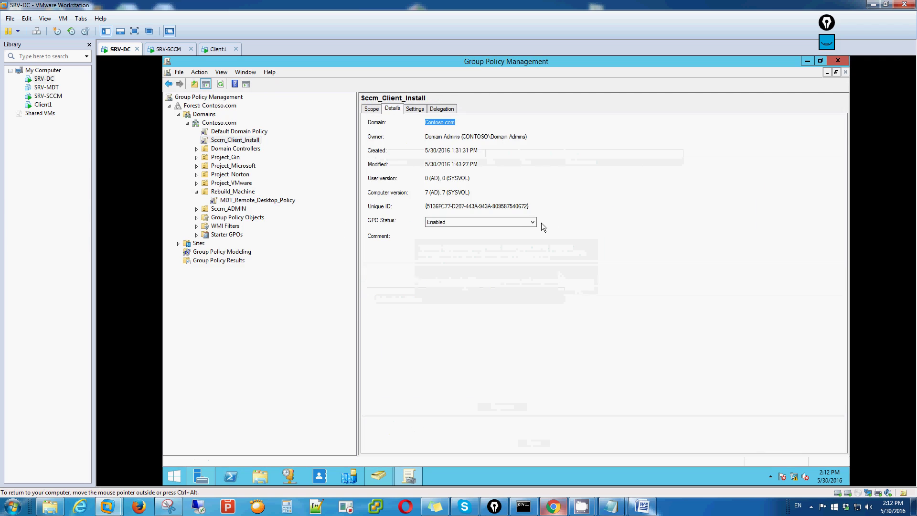
left_click(415, 109)
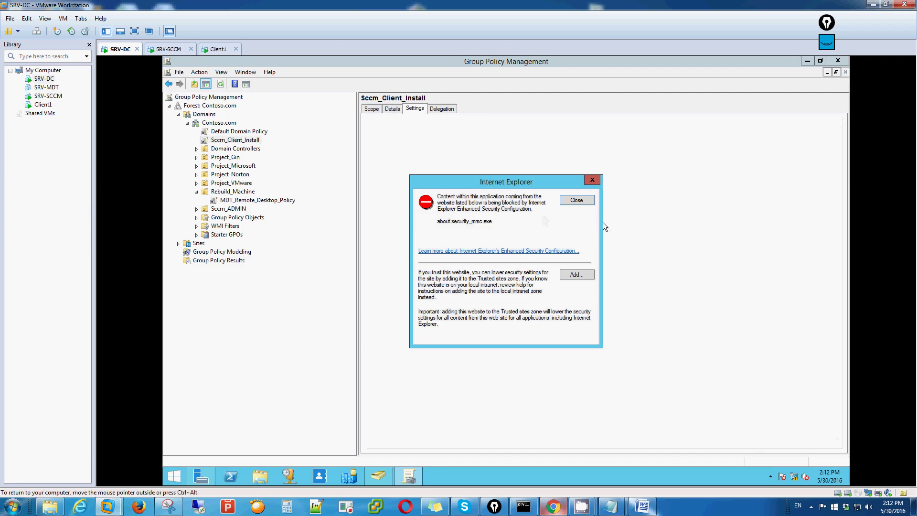
left_click(579, 202)
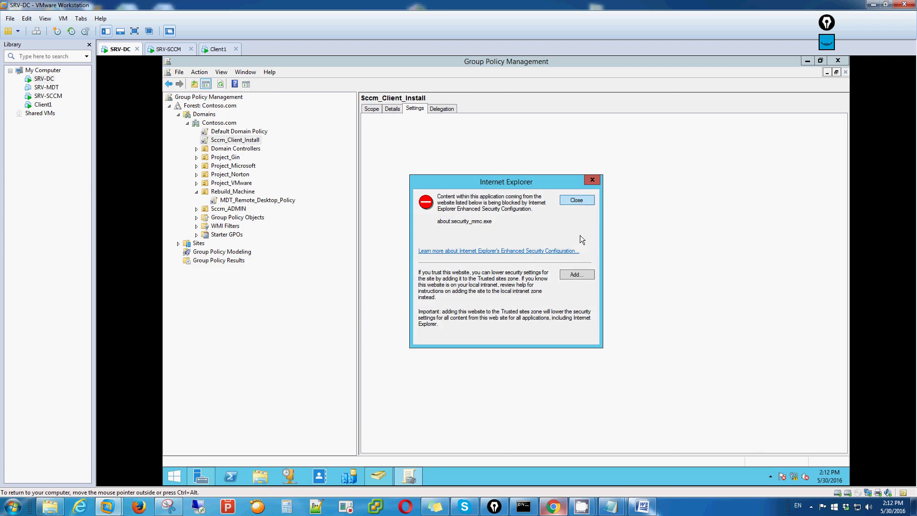
left_click(580, 200)
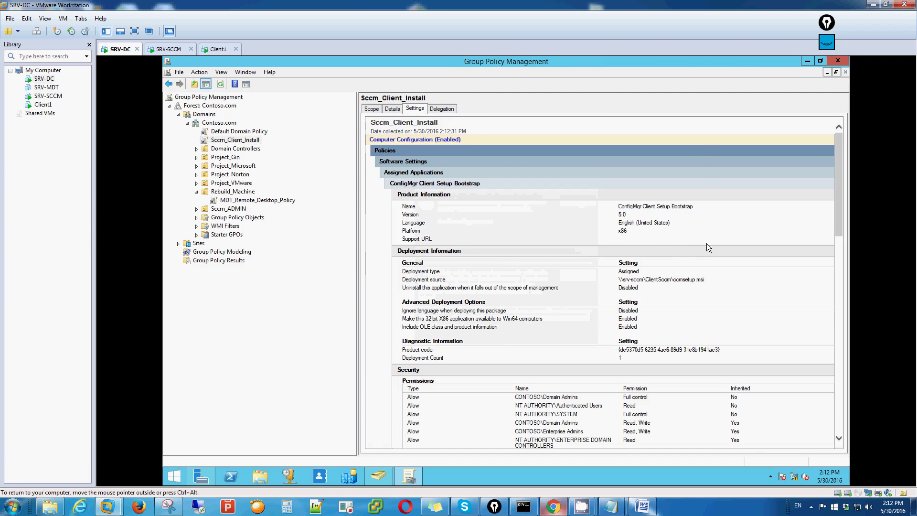
Step: Scroll through the report, select the CCMSetup installation parameters, then close Group Policy Management
scroll(677, 210, "down", 3)
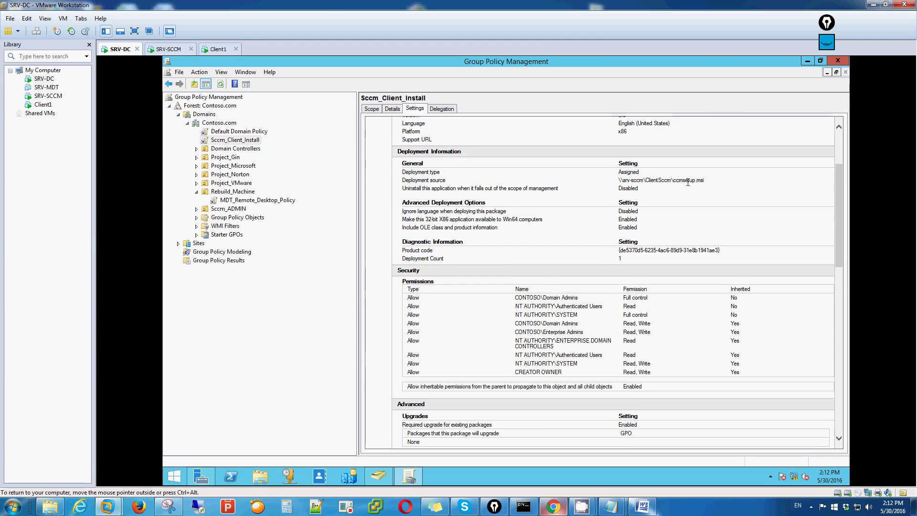
scroll(710, 221, "down", 2)
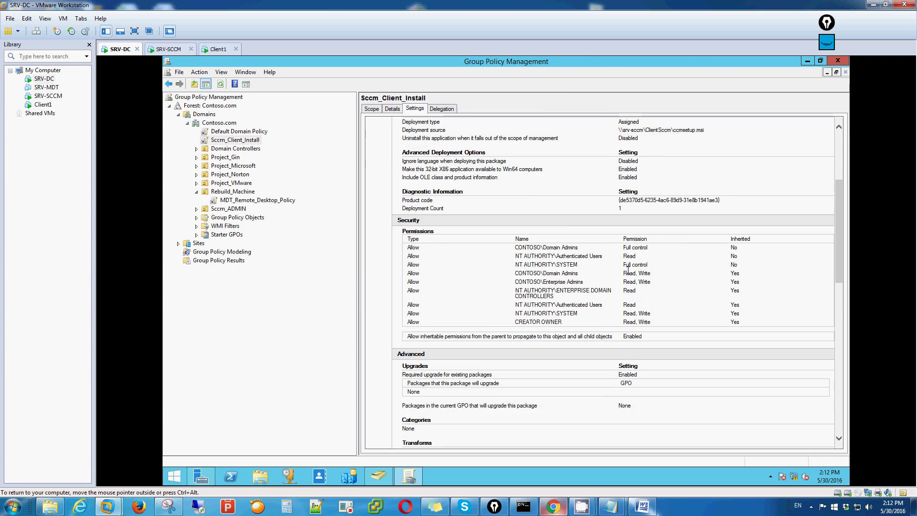
scroll(645, 291, "down", 4)
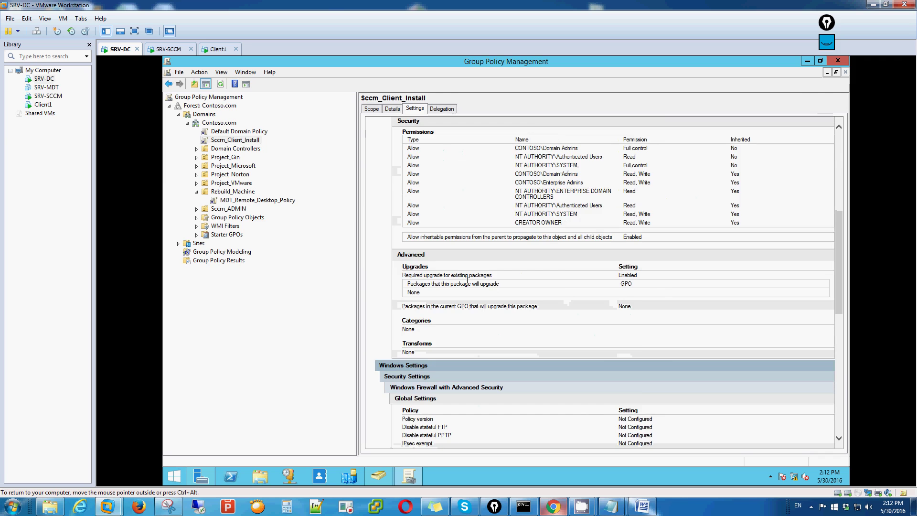
scroll(663, 281, "down", 12)
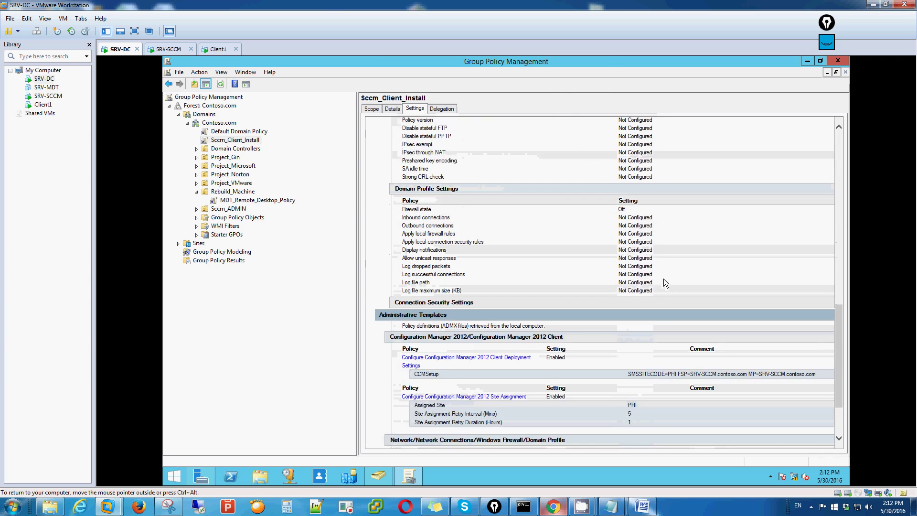
scroll(663, 283, "down", 2)
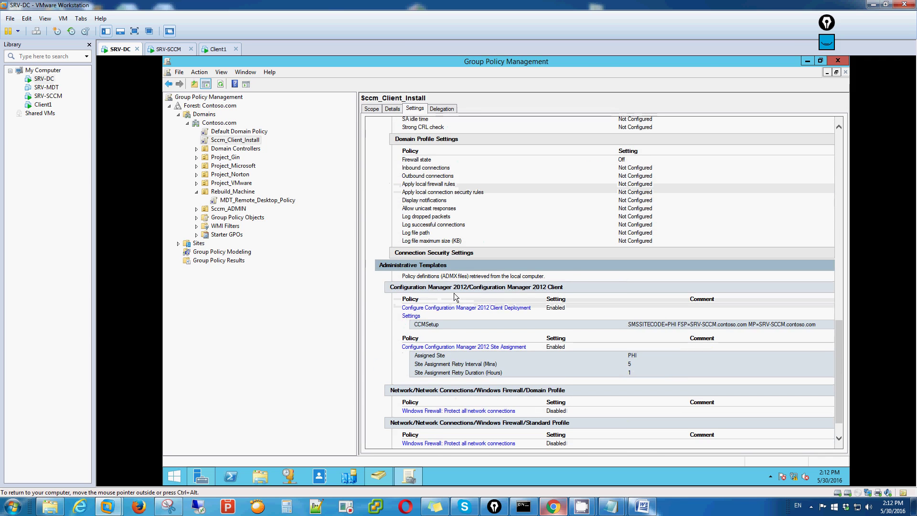
left_click_drag(629, 324, 783, 328)
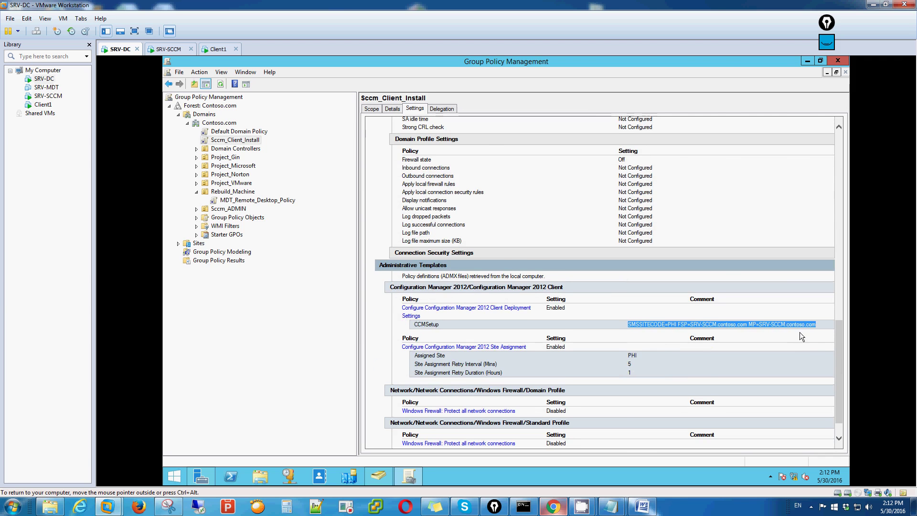
scroll(730, 301, "down", 2)
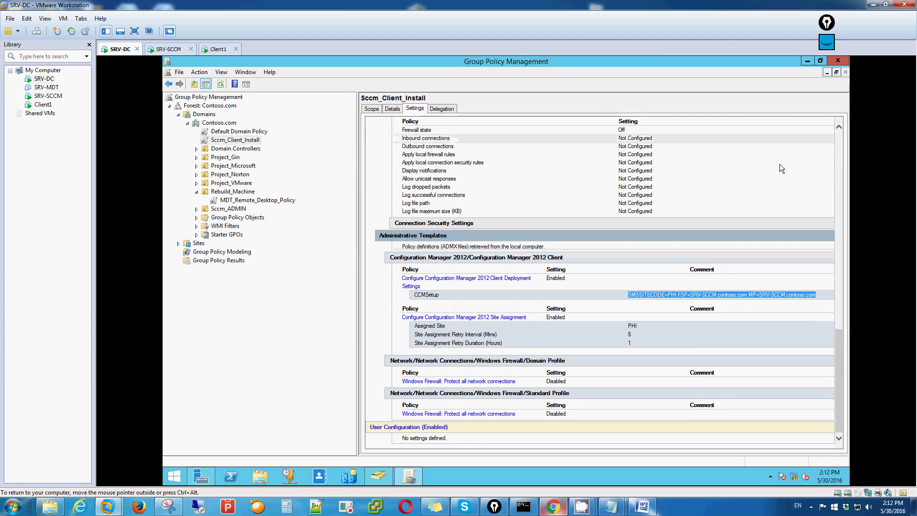
left_click(834, 59)
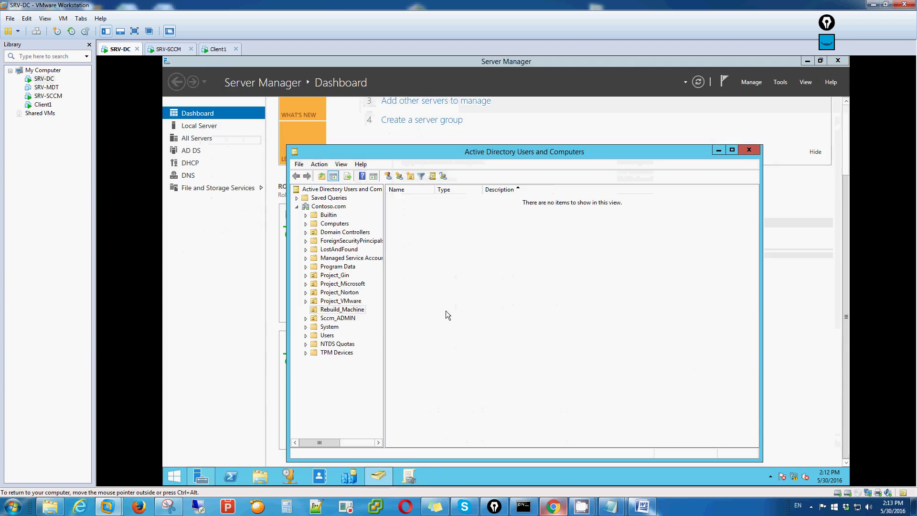
Step: On Client1, set the screen resolution to 1440 × 900 from the desktop and keep the changes
left_click(218, 48)
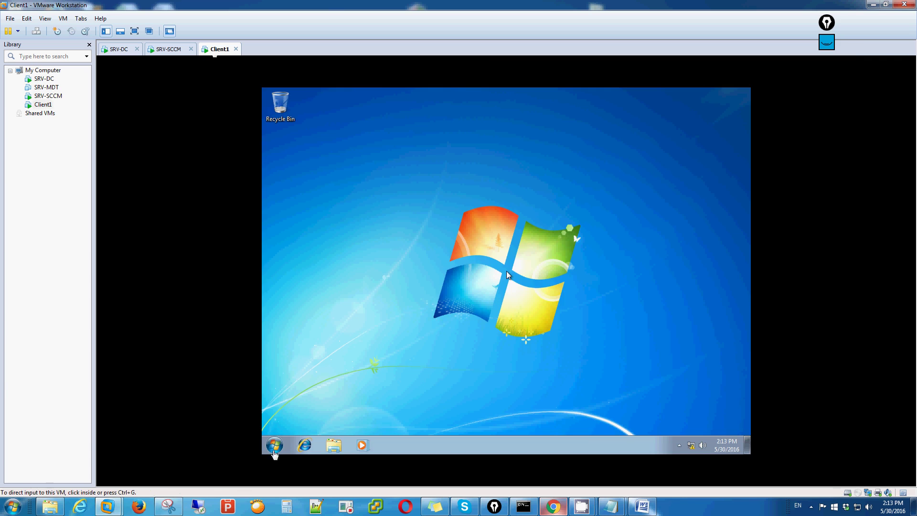
left_click(411, 321)
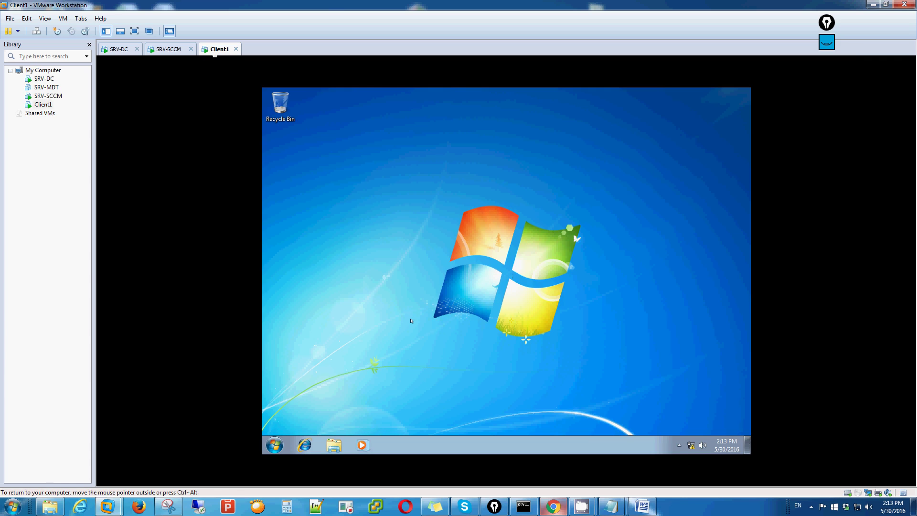
right_click(431, 287)
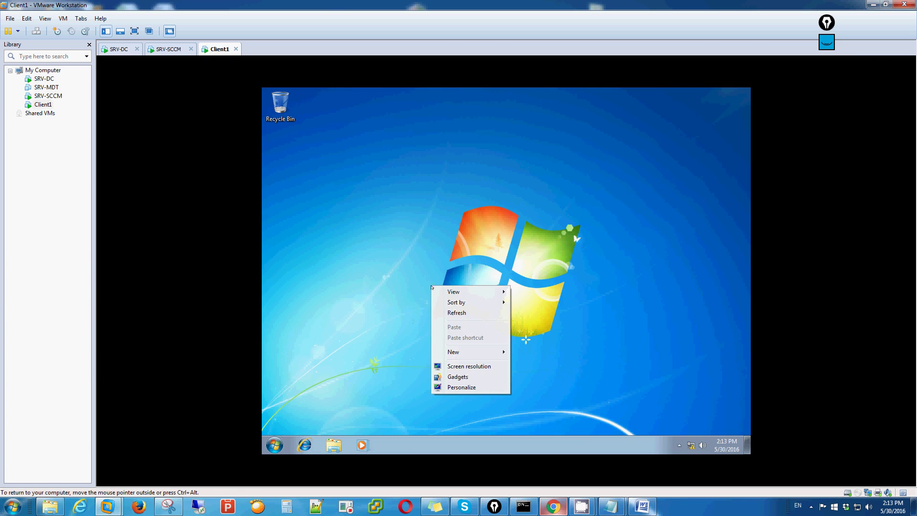
left_click(470, 365)
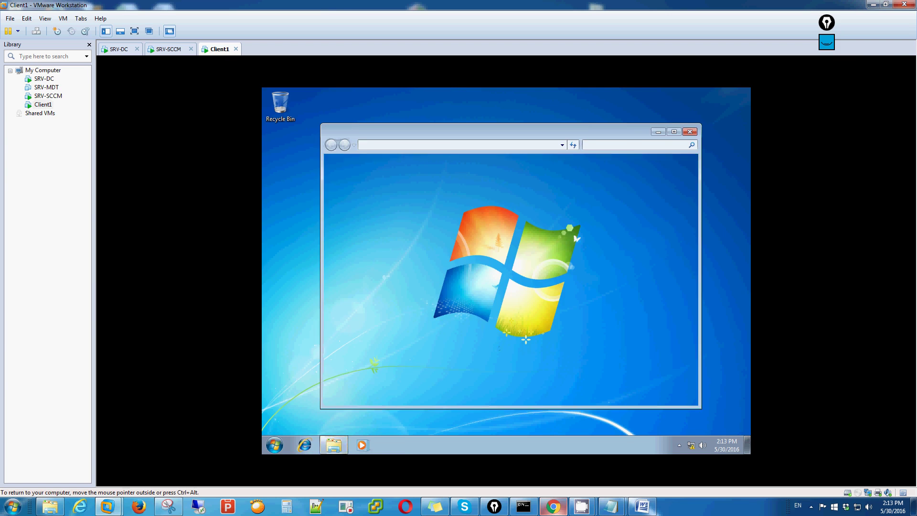
left_click(465, 264)
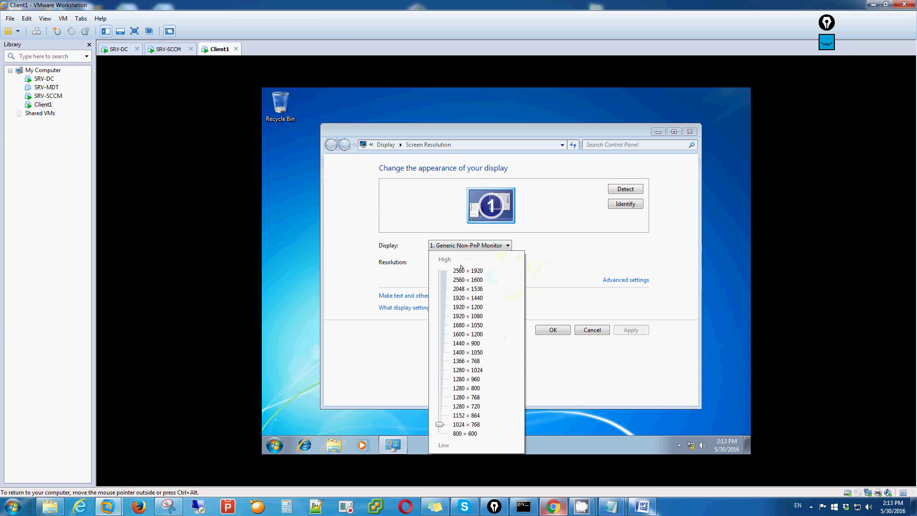
left_click(443, 353)
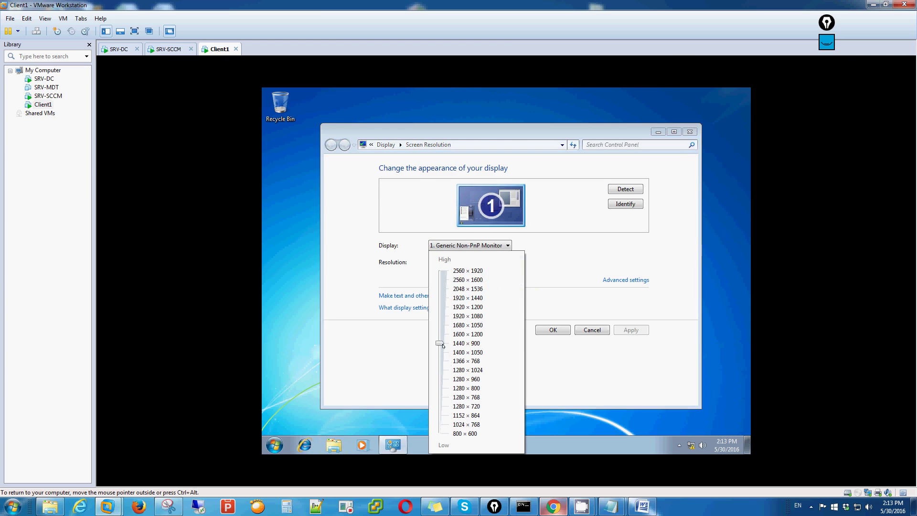
left_click(631, 329)
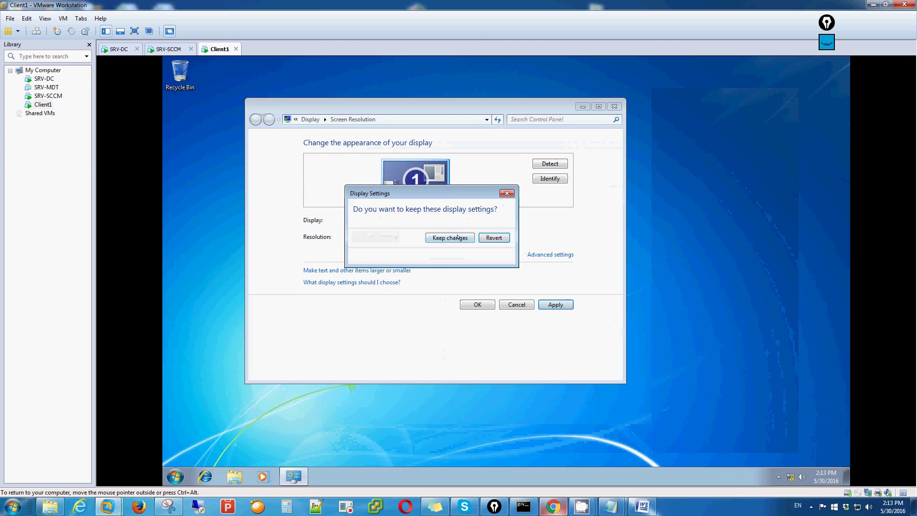
left_click(450, 238)
left_click(477, 304)
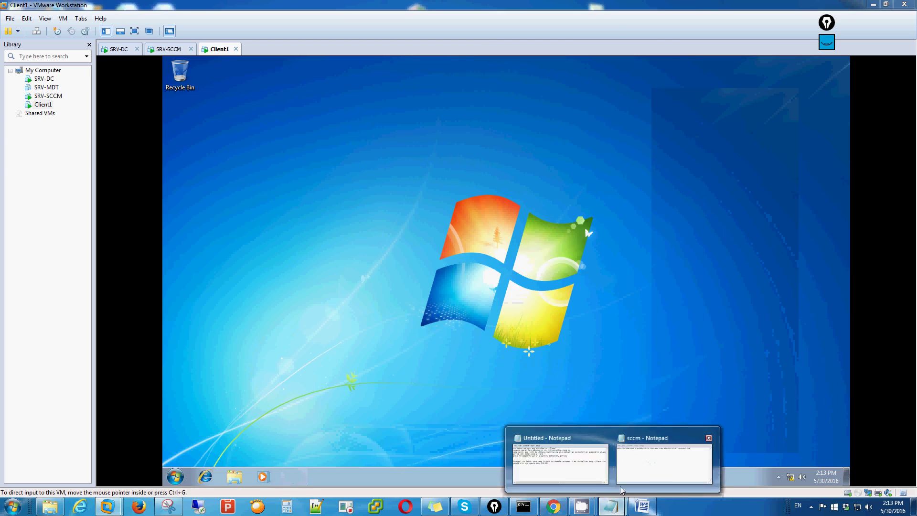
Step: Close the sccm notes and type 'dapat pag join natin nito sa domain ma install na yung client sccm natin' in Untitled Notepad
left_click(666, 461)
left_click(857, 254)
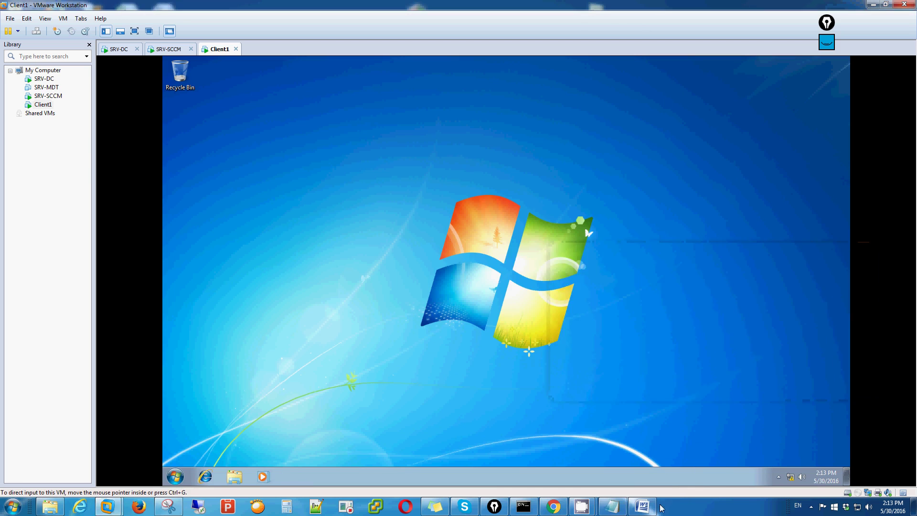
left_click(664, 409)
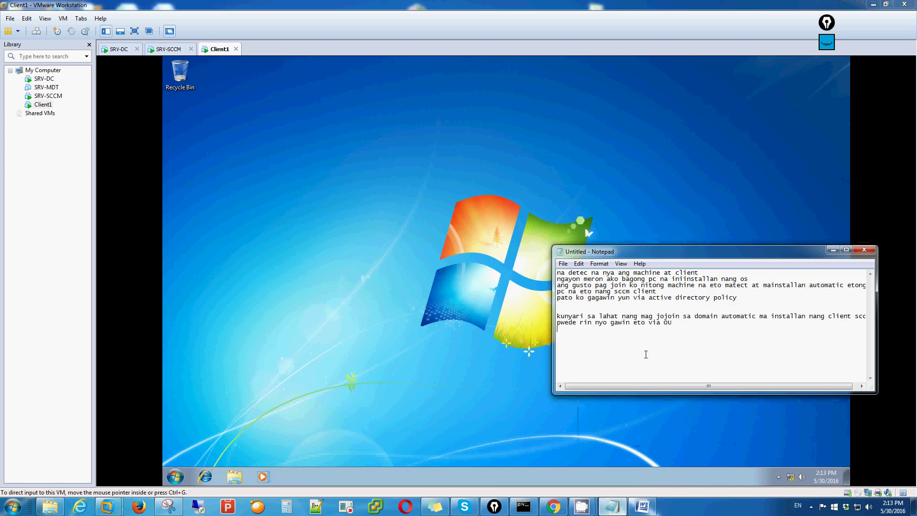
type("dapat pag join natin nito sa domain ma install na yung client sccm natin")
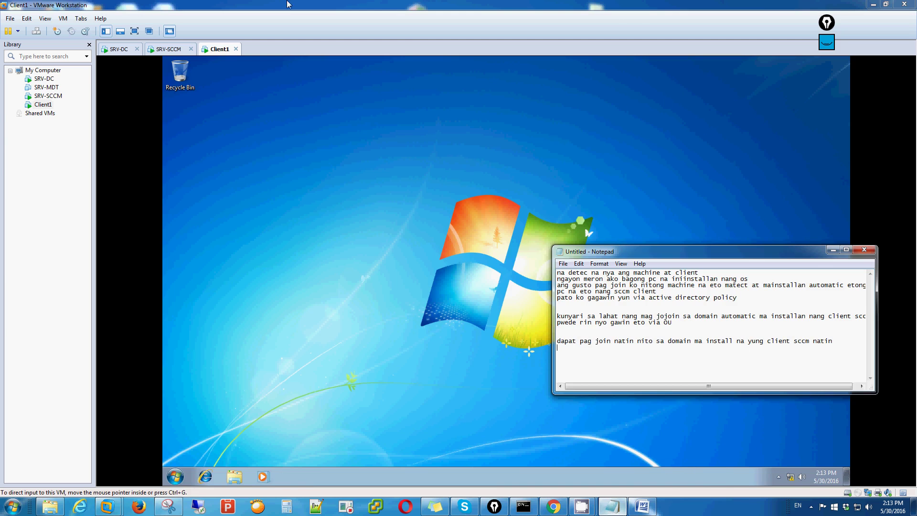
left_click(172, 49)
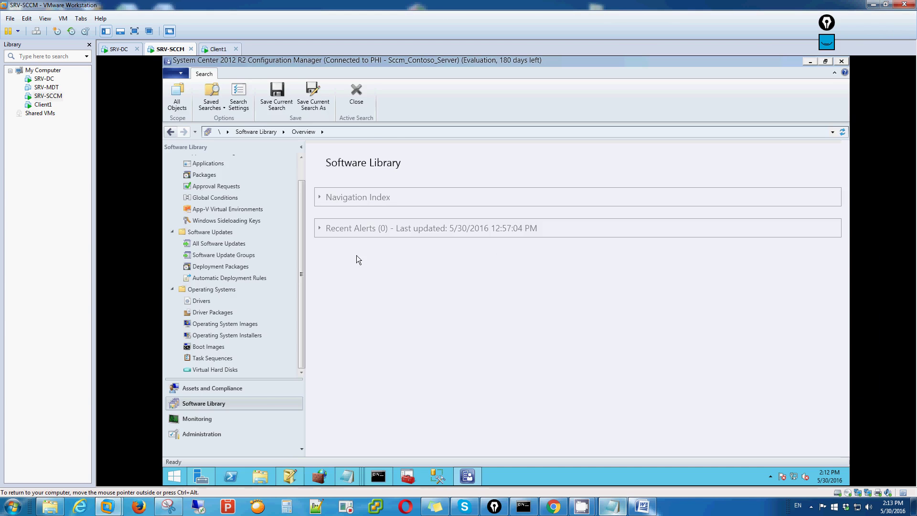
Step: View Assets and Compliance > Devices > All Systems, where only SRV-DC is a client, then return to Client1
left_click(227, 390)
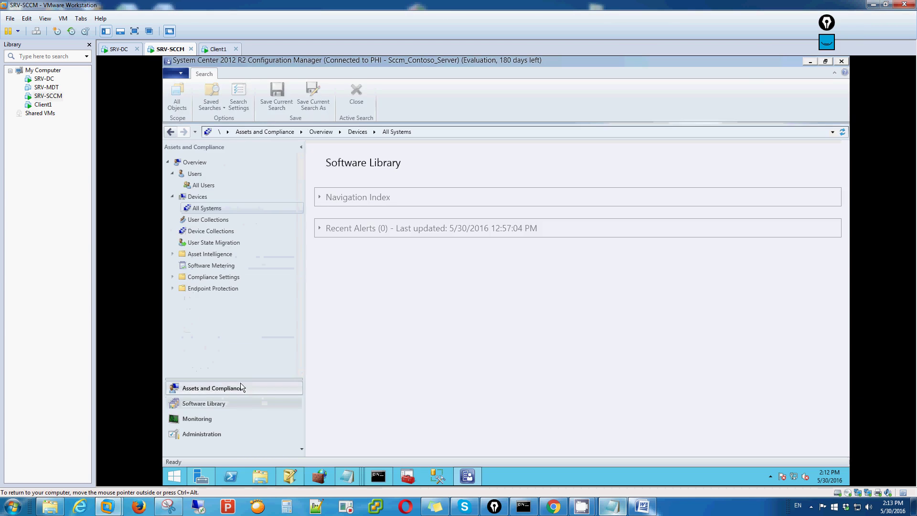
left_click(208, 231)
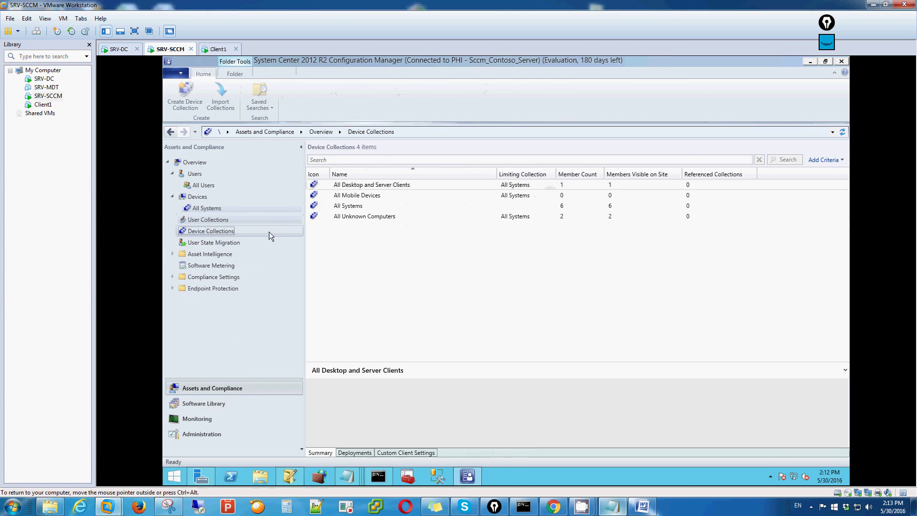
left_click(204, 209)
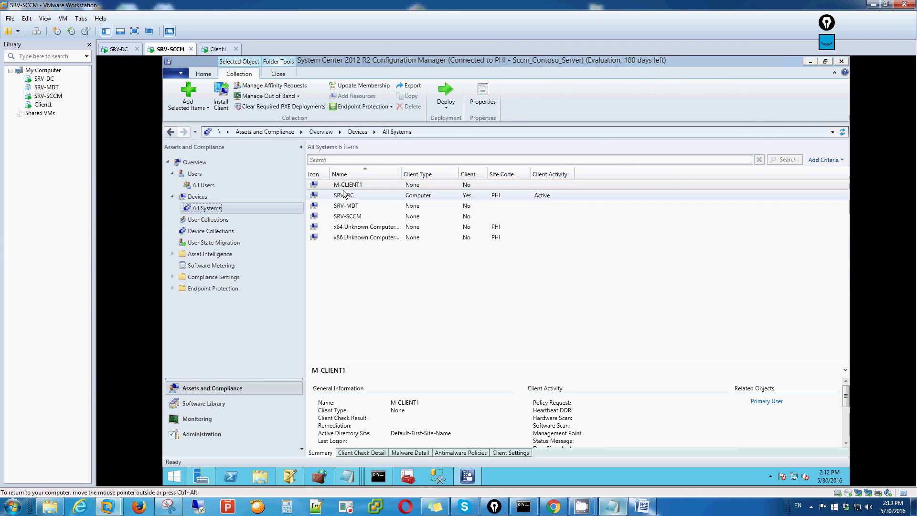
left_click(219, 49)
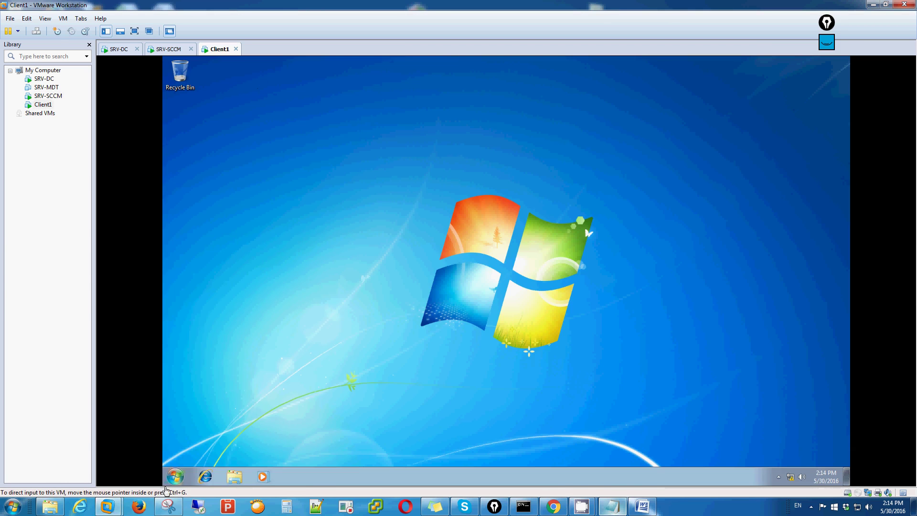
Step: Bring up the computer name and domain settings in Client1's System Properties
key("super")
right_click(308, 364)
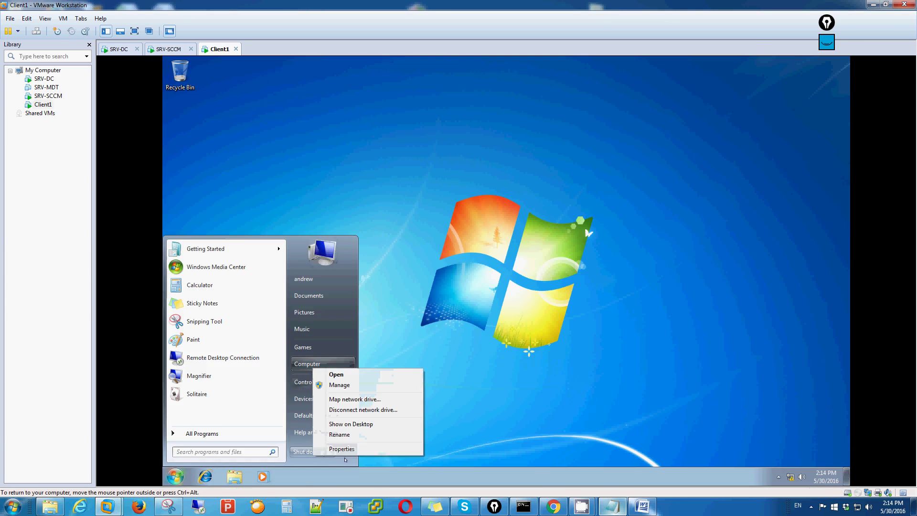
left_click(342, 449)
left_click(678, 353)
left_click(338, 208)
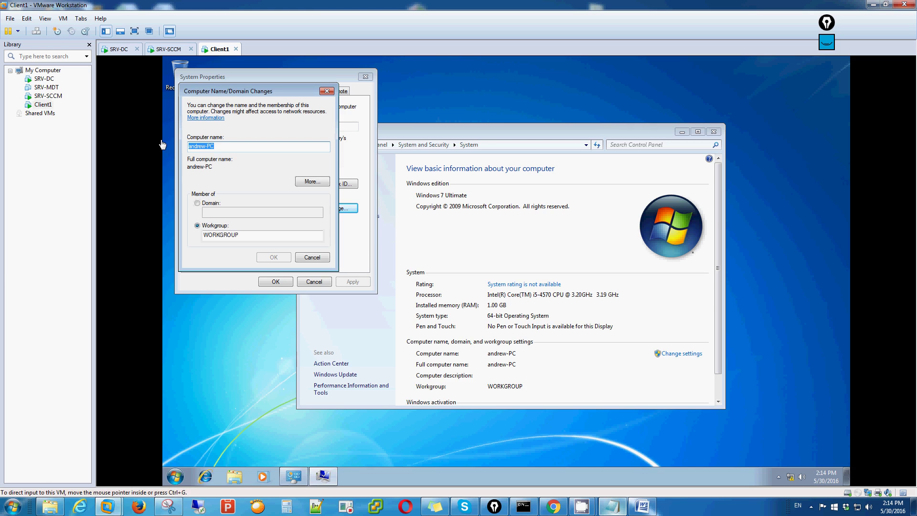
Step: Rename the computer to WS-Client1 and make it a member of the Contoso domain
left_click(215, 146)
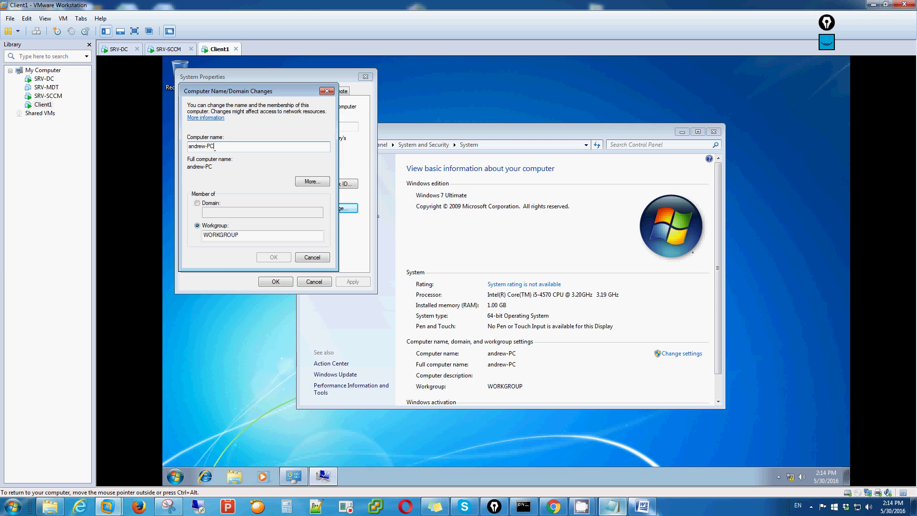
left_click_drag(215, 146, 190, 146)
type("W")
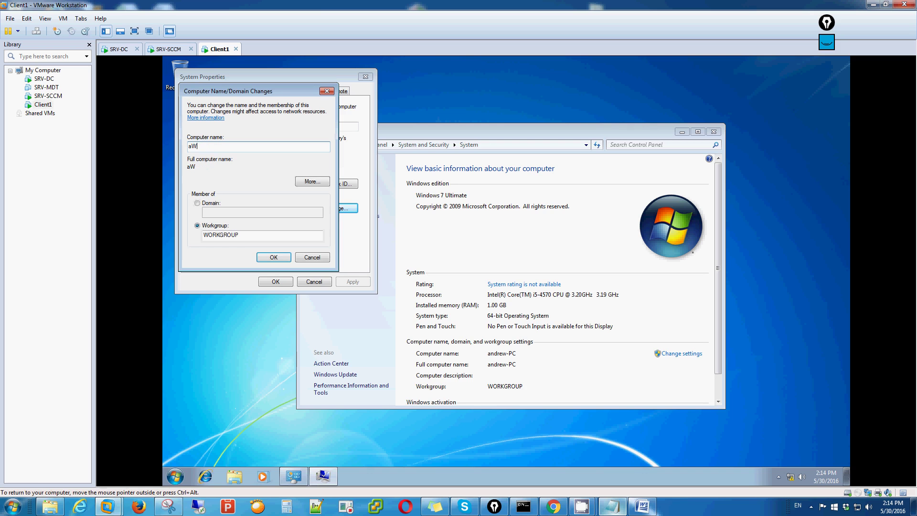
key("BackSpace")
key("BackSpace")
type("WS-Client1")
left_click(198, 204)
type("Contoso")
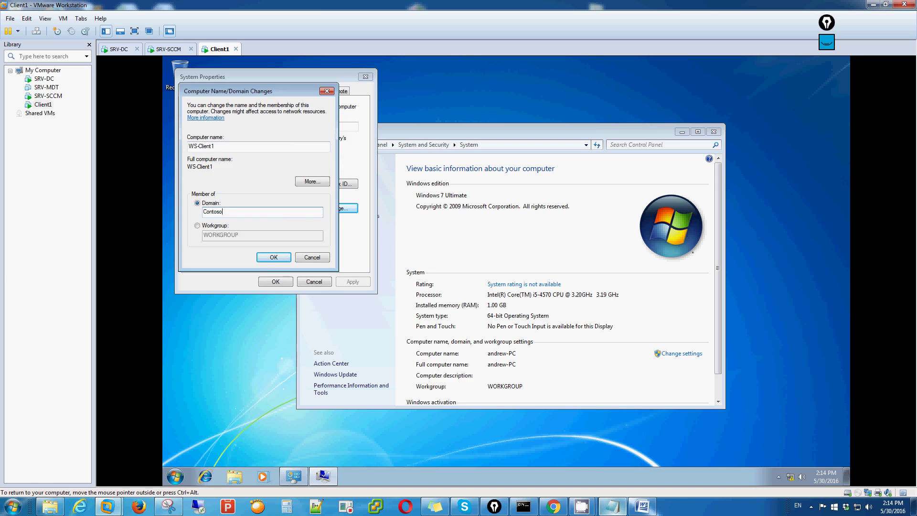
key("Return")
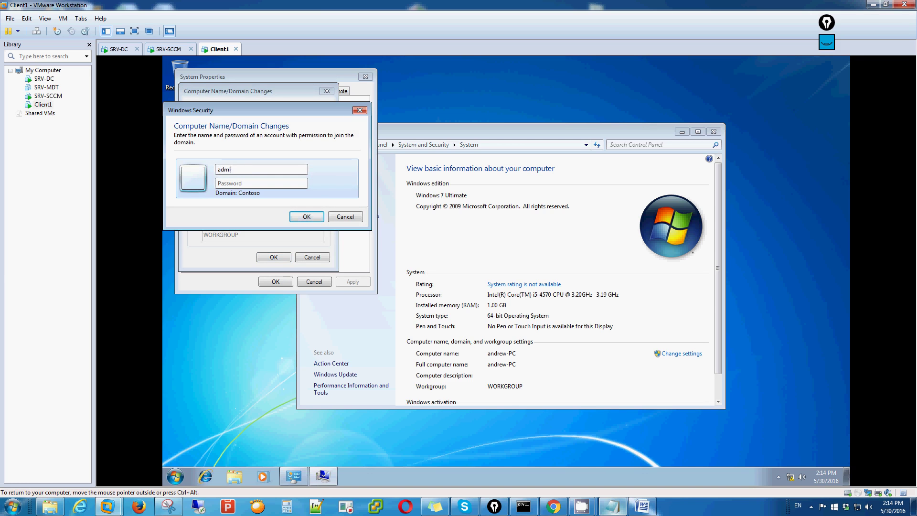
Step: Enter the domain account's username and password, then dismiss the Welcome to Contoso message
key("BackSpace")
key("BackSpace")
key("BackSpace")
key("BackSpace")
key("BackSpace")
key("Return")
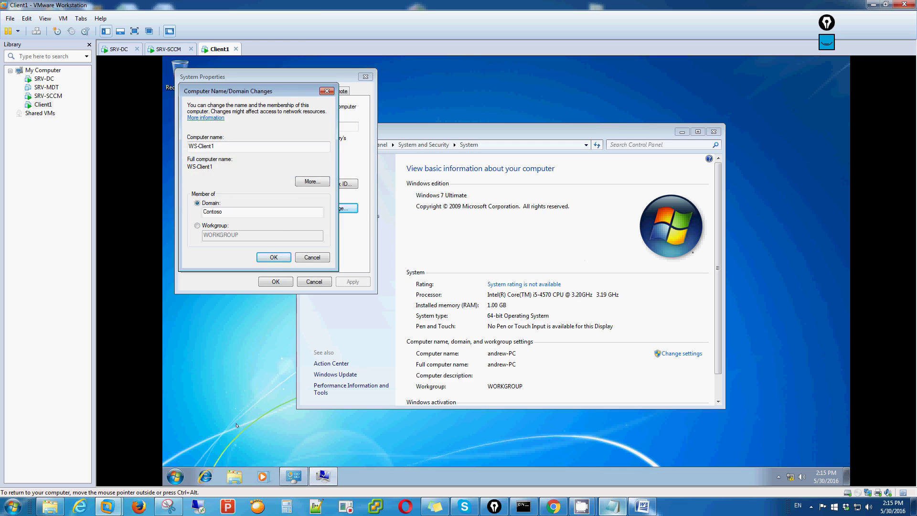
left_click(437, 365)
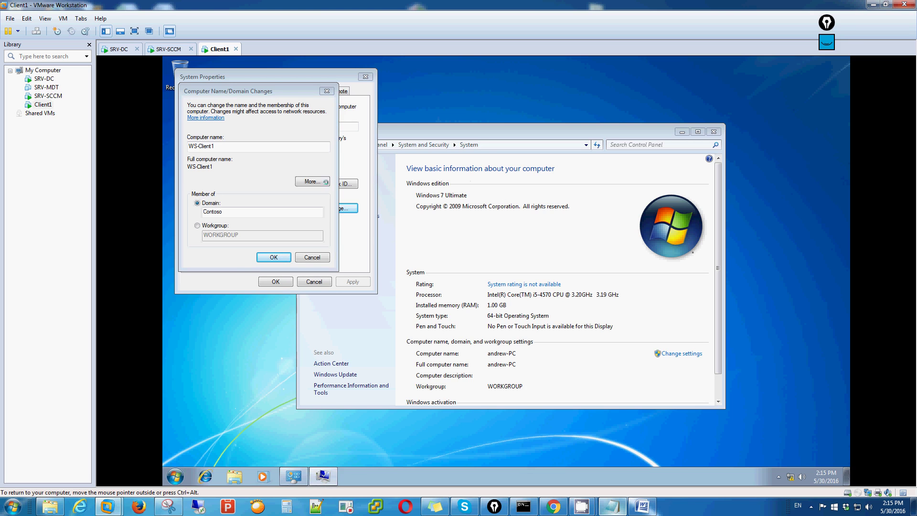
left_click(170, 50)
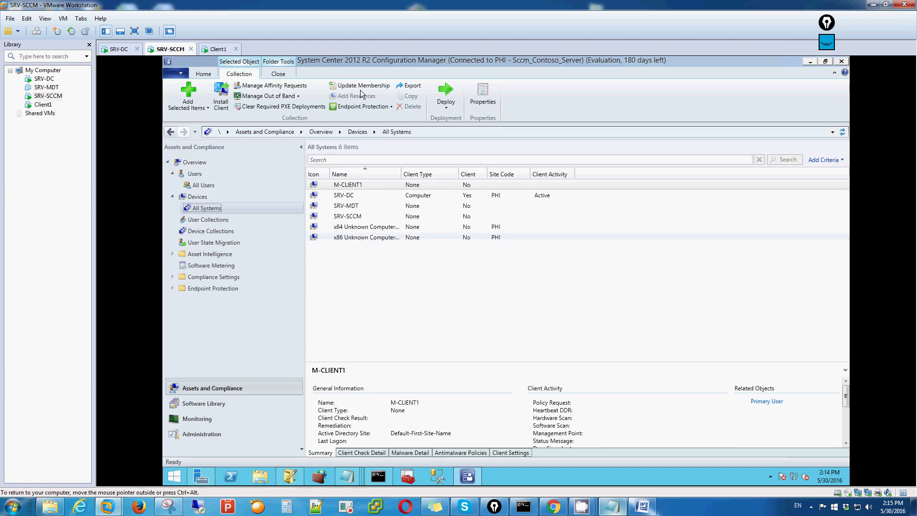
left_click(217, 51)
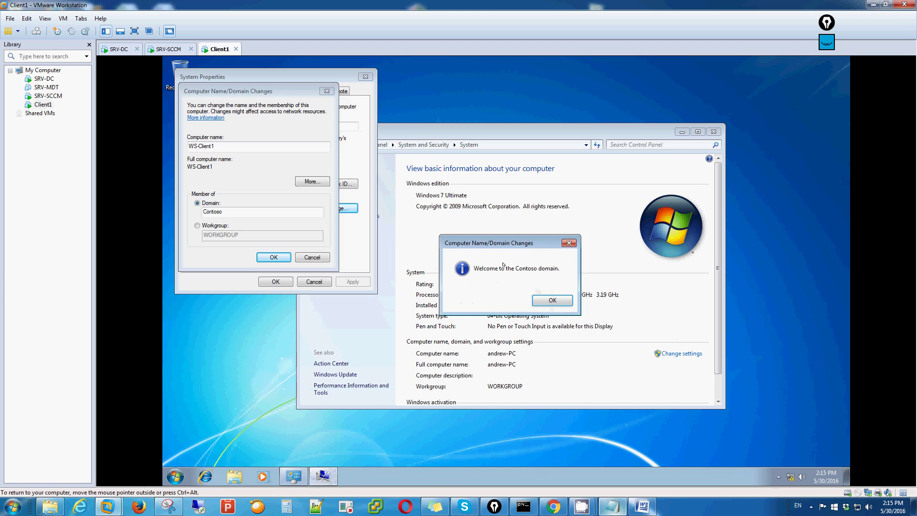
left_click(552, 300)
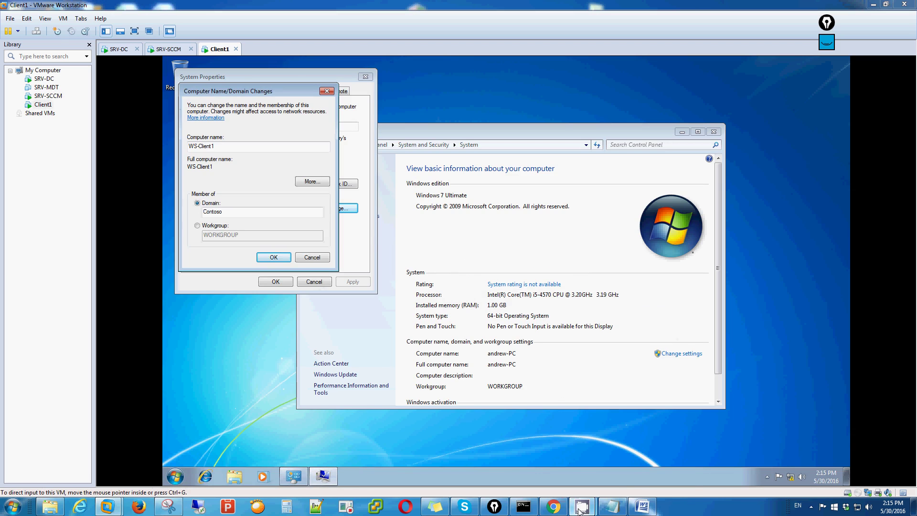
Step: Write the note 'mag restart yan pause ko muna' in the recorder notes, then clear it
mouse_move(581, 508)
left_click(655, 471)
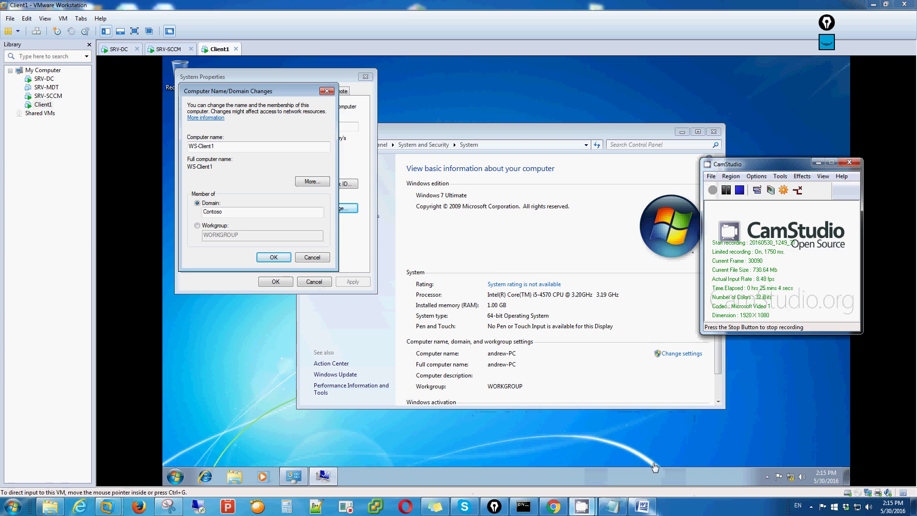
mouse_move(644, 500)
left_click(641, 473)
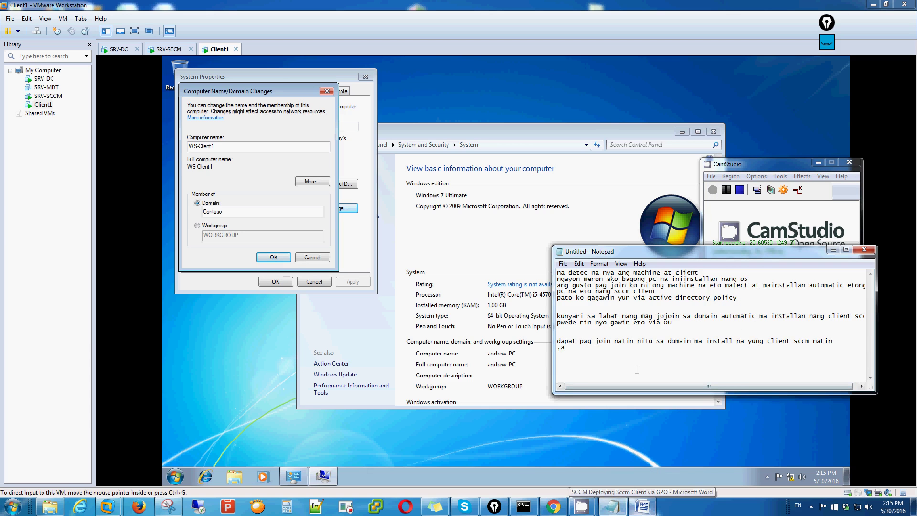
type("mag restart yan ")
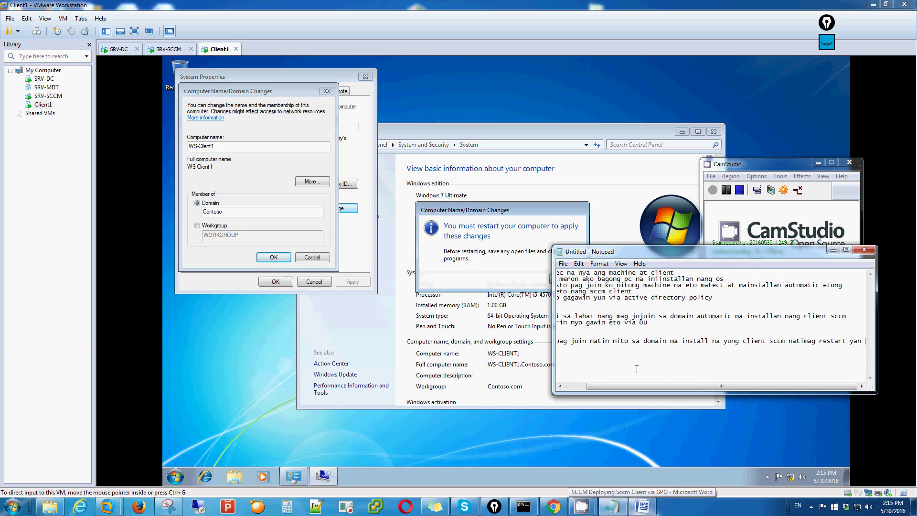
type("p")
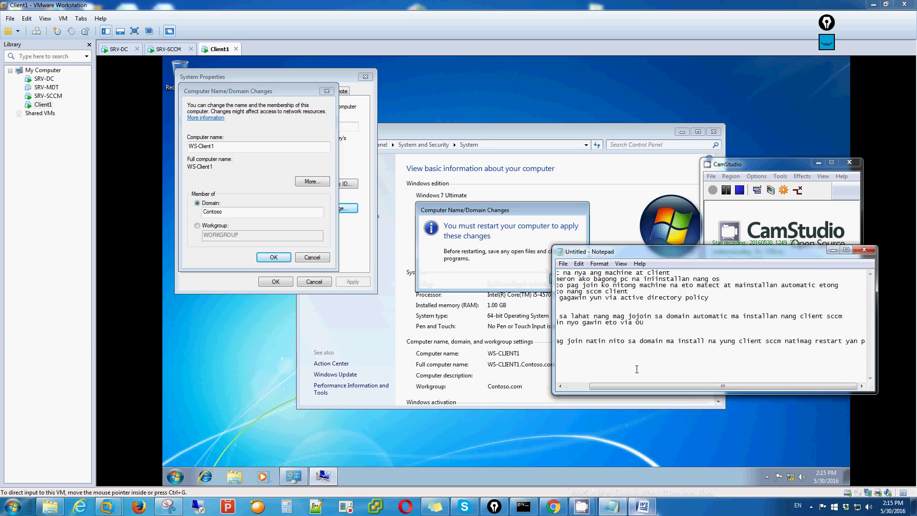
type("ause ko")
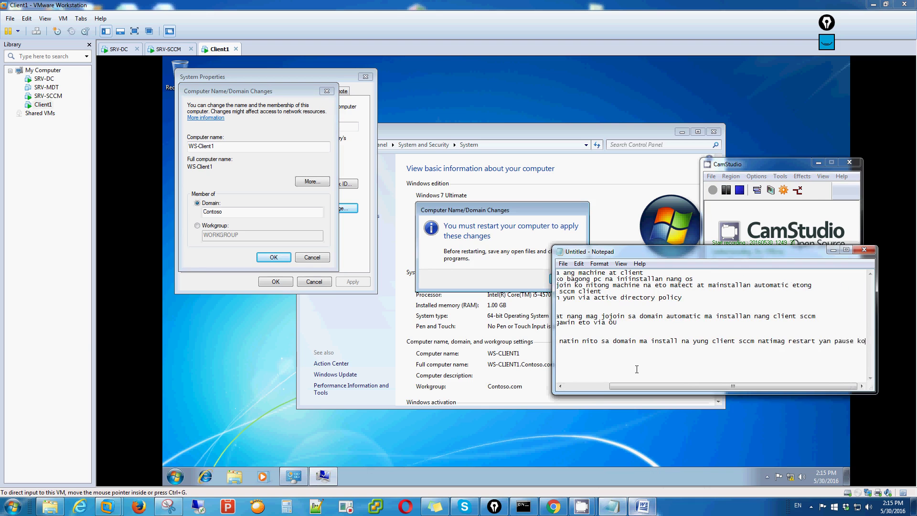
type(" muna")
key("Return")
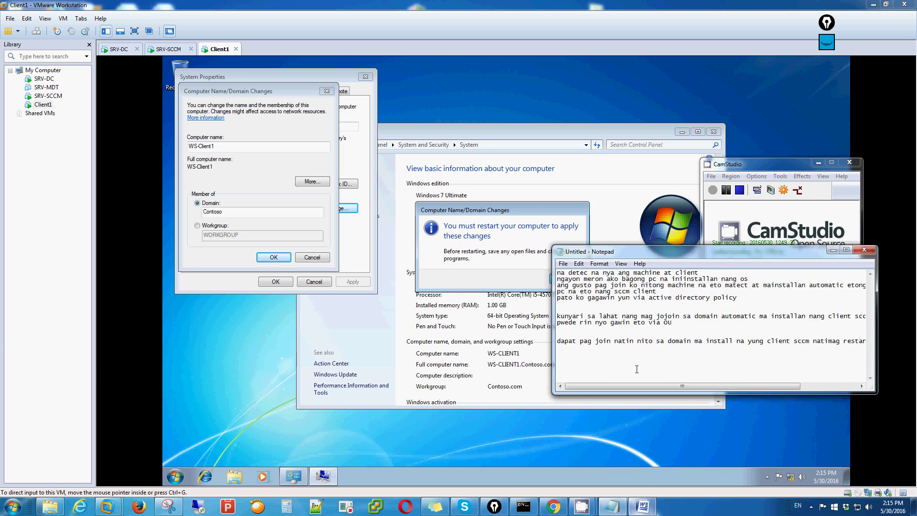
key("ctrl+a")
key("Delete")
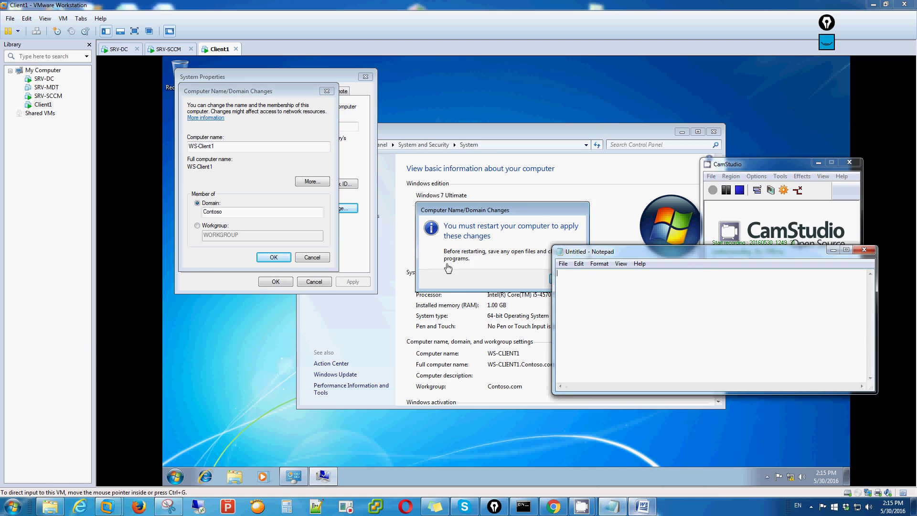
Step: Acknowledge the restart notice, close System Properties, restart Client1 now, and pause the recording
left_click(445, 264)
left_click(565, 279)
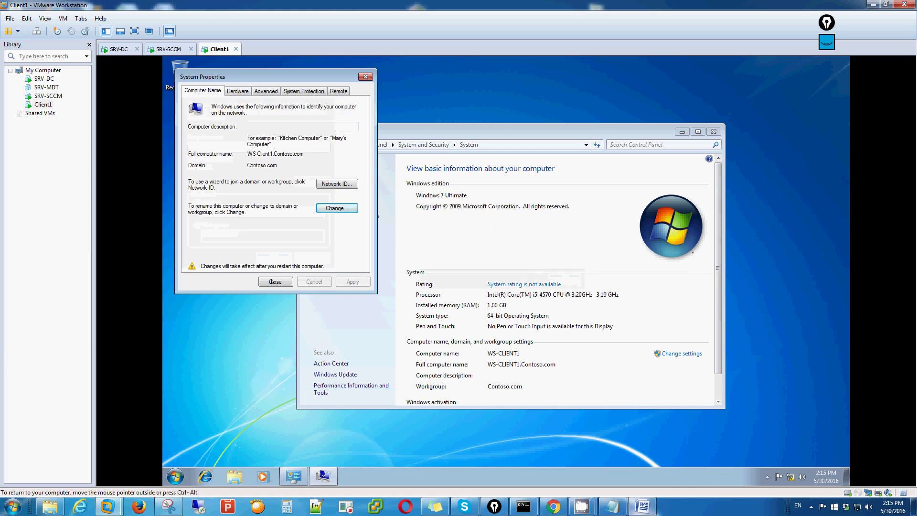
key("Return")
left_click(506, 275)
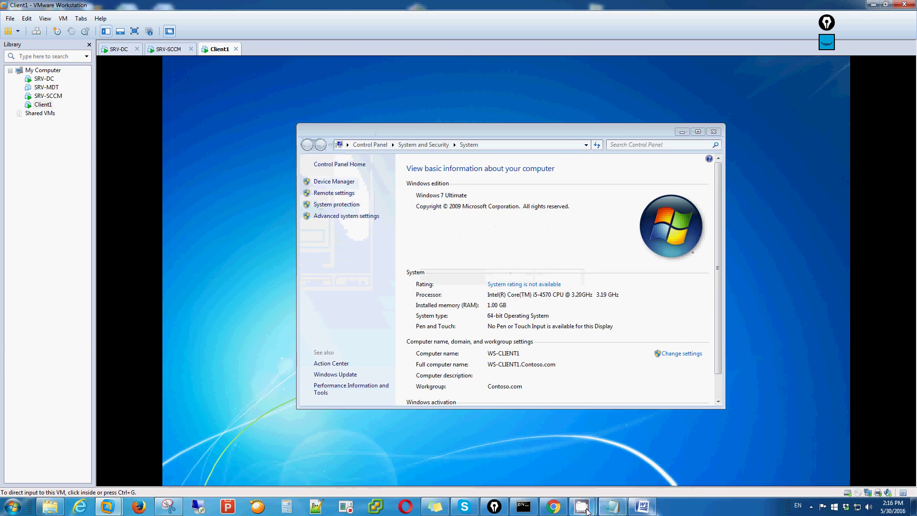
mouse_move(582, 506)
left_click(653, 472)
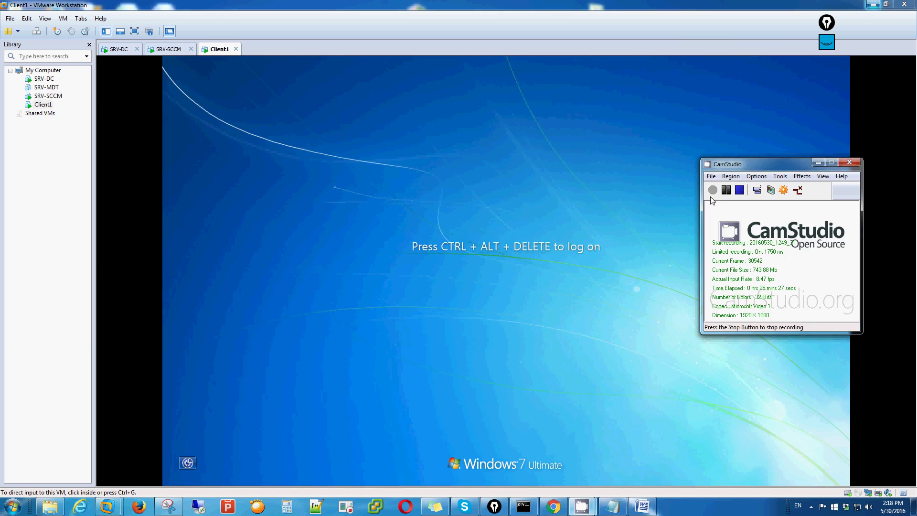
left_click(607, 295)
left_click(134, 52)
left_click(612, 507)
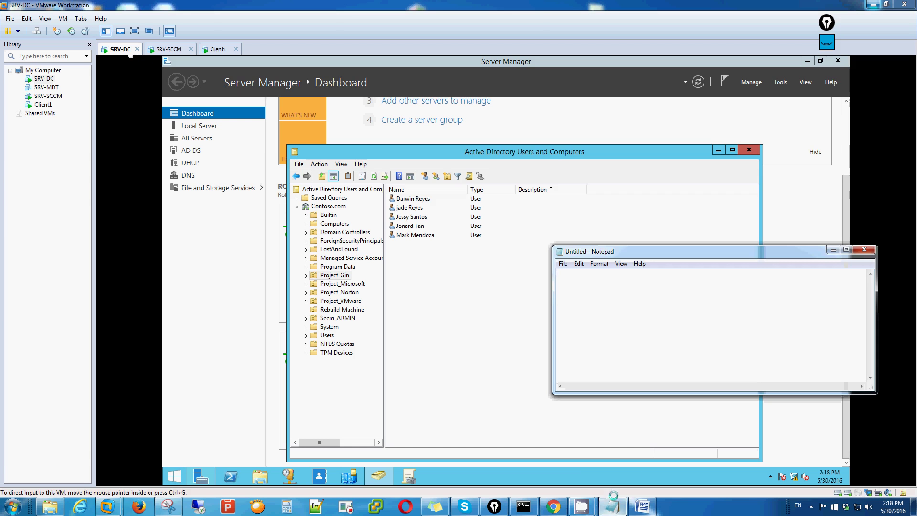
type("gami")
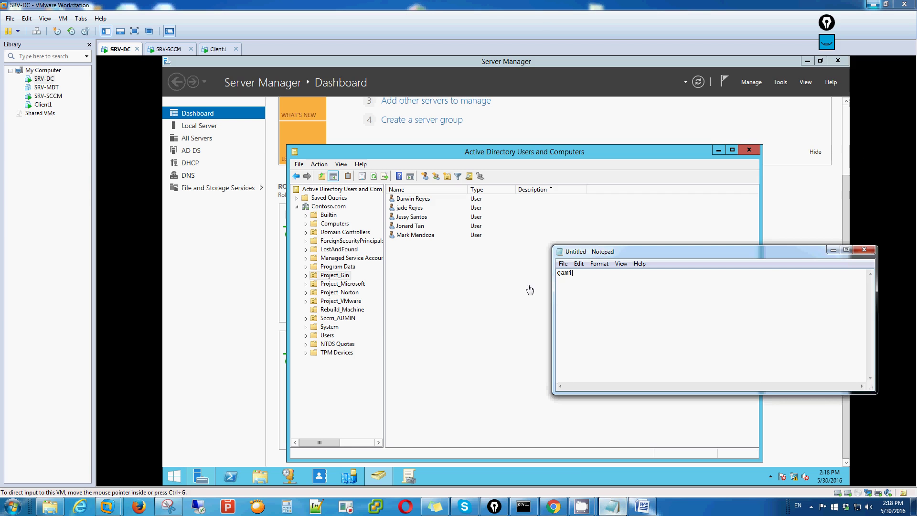
type("t tayo nang isang acount dito sa ad natii")
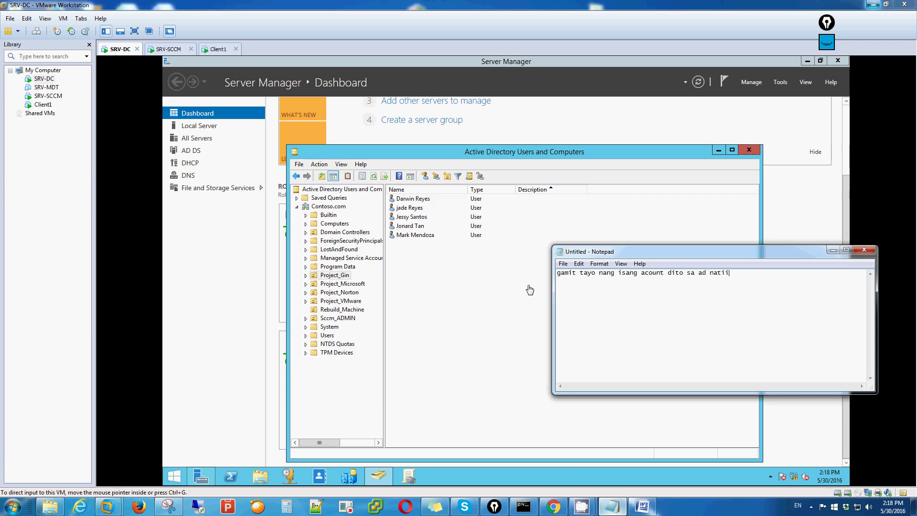
Step: Send Ctrl+Alt+Del and log on as another user with a domain account's name and password
left_click(162, 50)
left_click(219, 49)
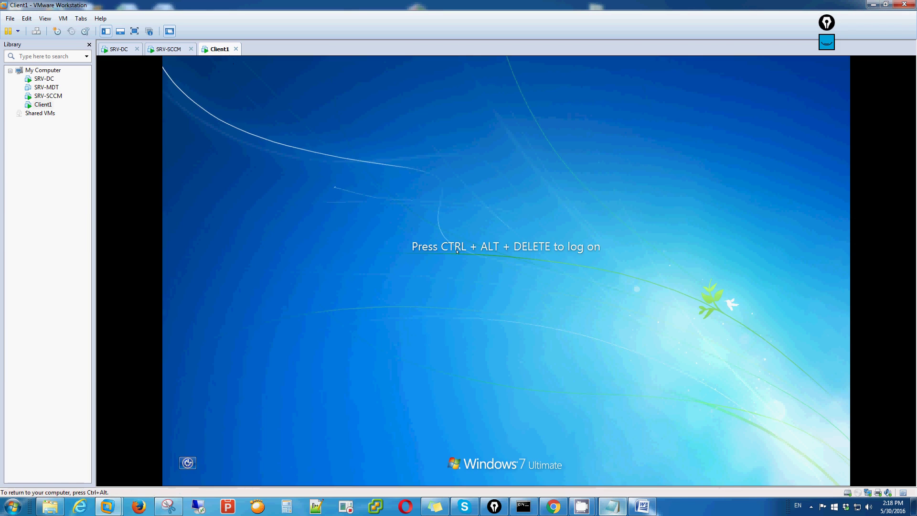
left_click(62, 18)
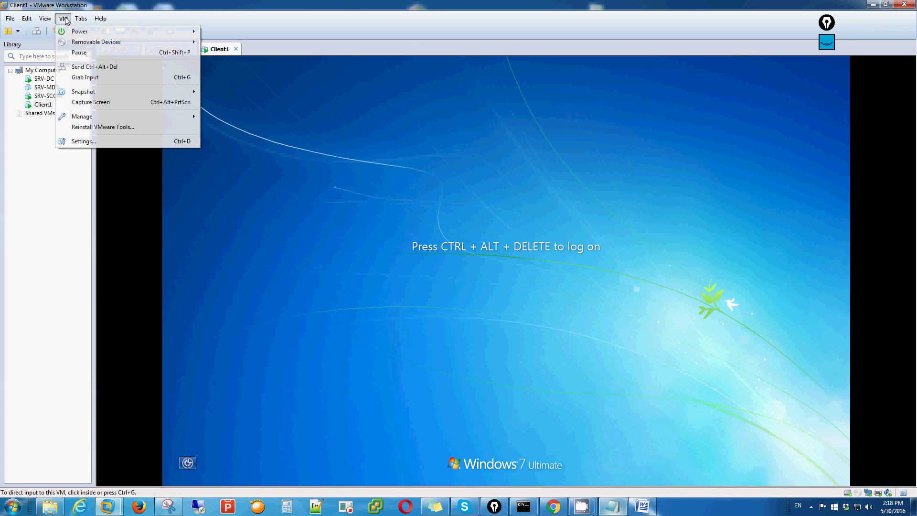
left_click(104, 67)
left_click(506, 363)
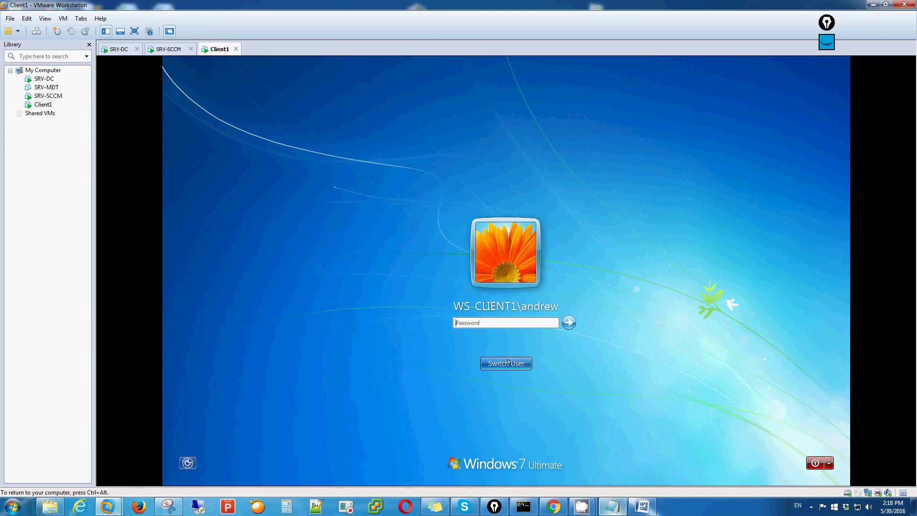
left_click(552, 301)
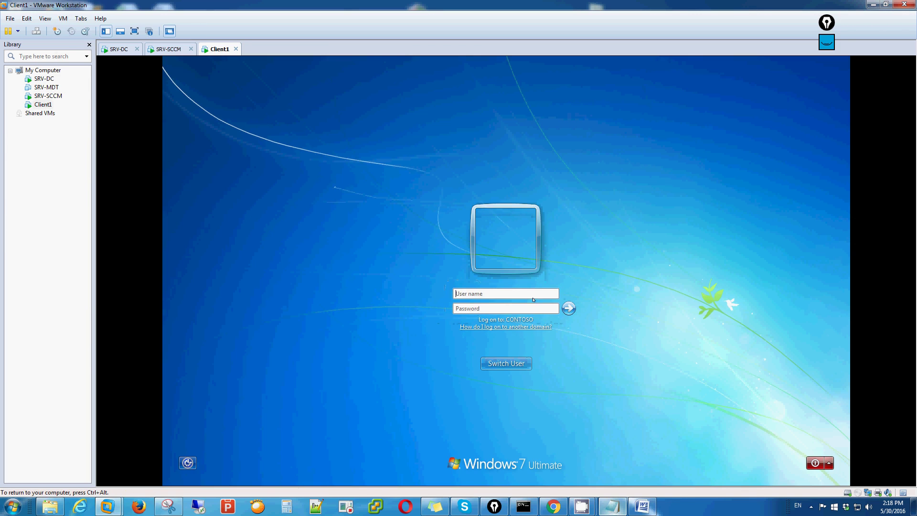
key("Tab")
type("P@ssw0rd12")
key("Return")
Step: Set a new password for the domain account when Windows requires a change
key("Return")
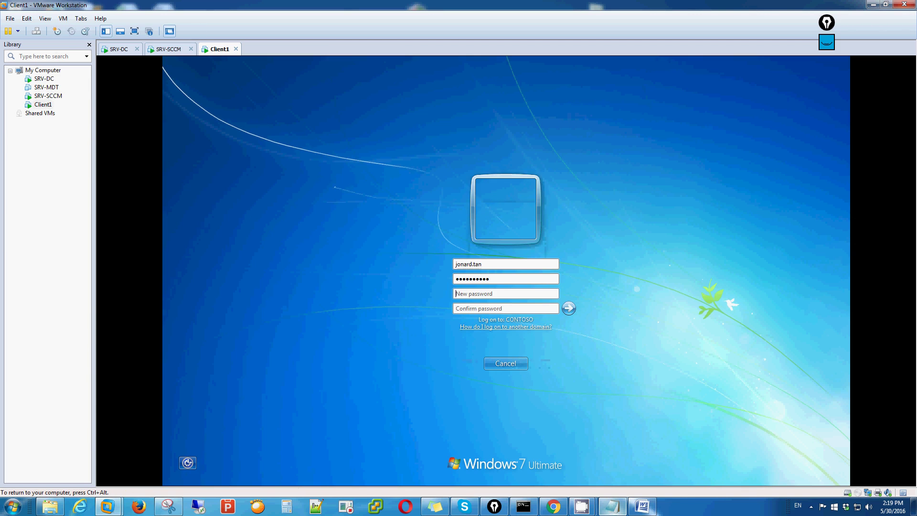
type("P@ssw0rd123P@ssw0rd123")
key("Return")
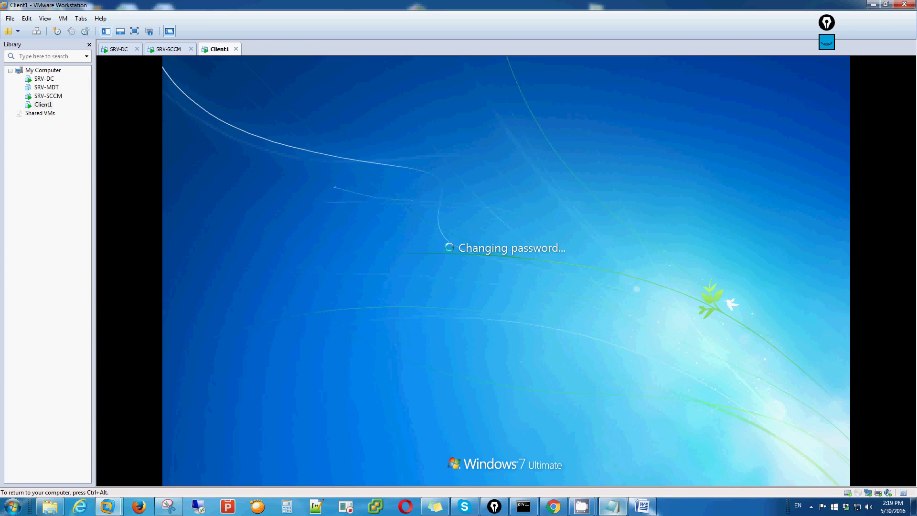
left_click(508, 363)
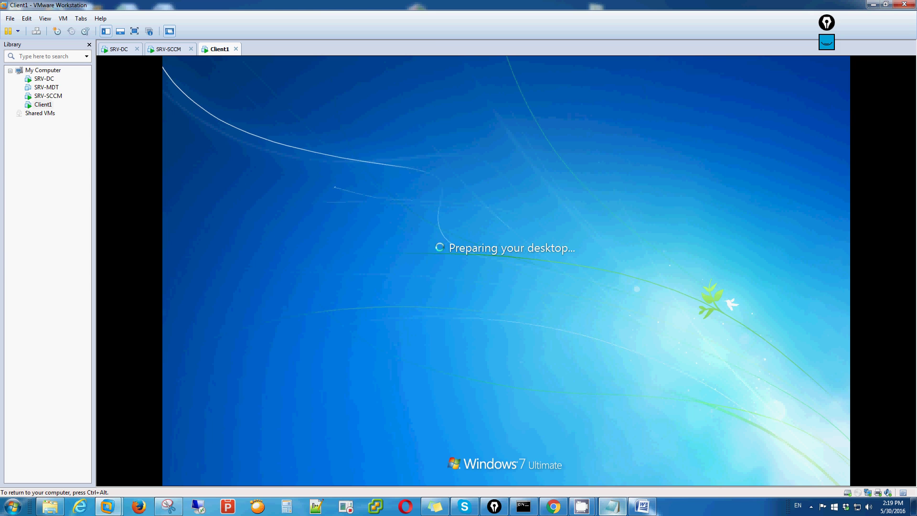
key("ctrl+alt")
left_click(168, 49)
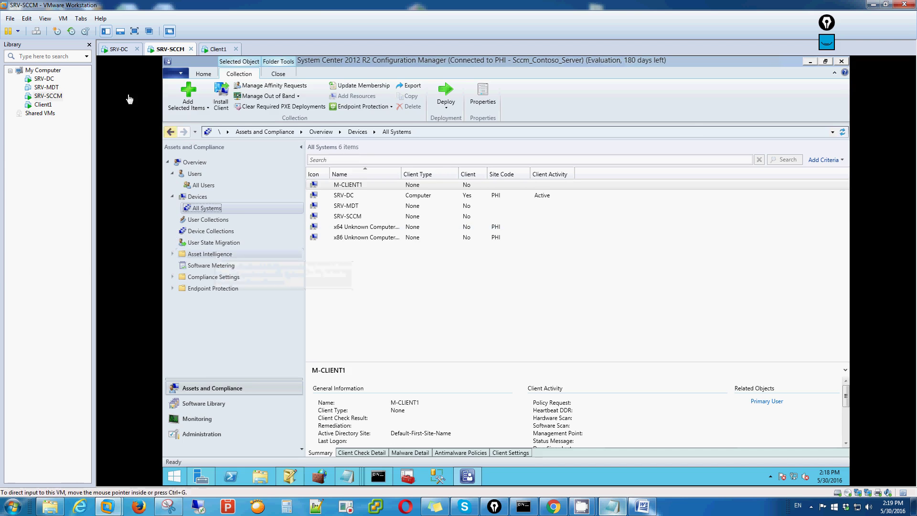
Step: Refresh Contoso.com's Computers container and select the newly listed WS-CLIENT1 account
left_click(119, 49)
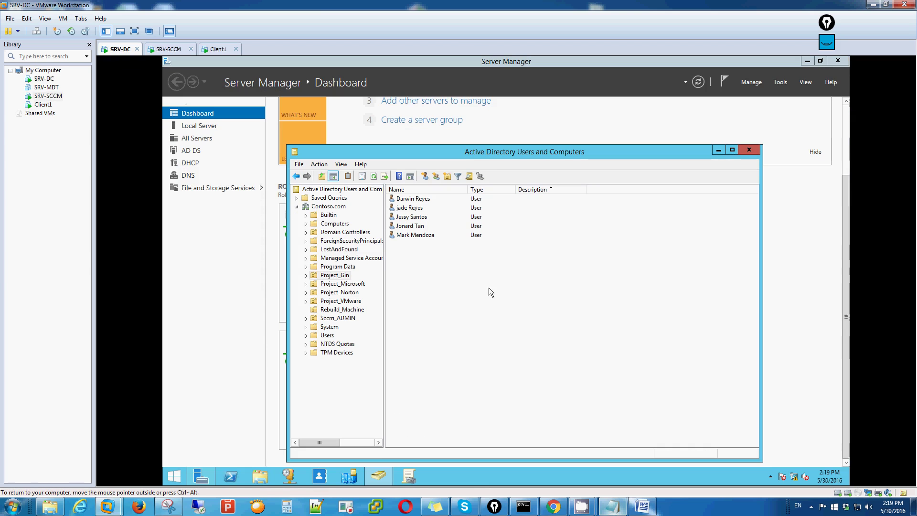
right_click(528, 270)
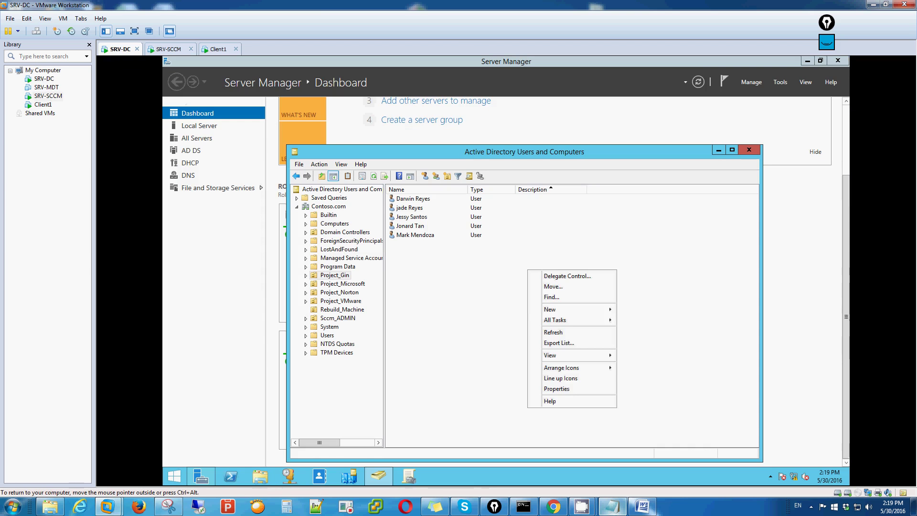
left_click(555, 333)
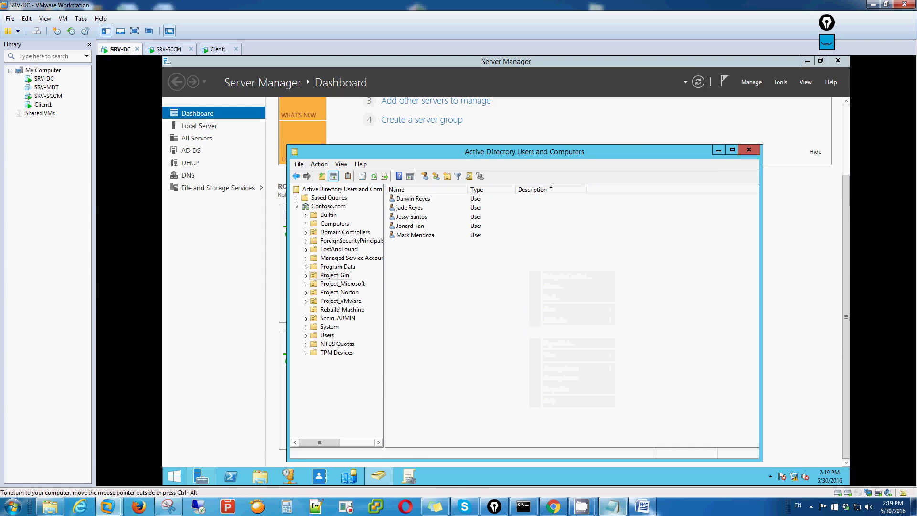
left_click(334, 223)
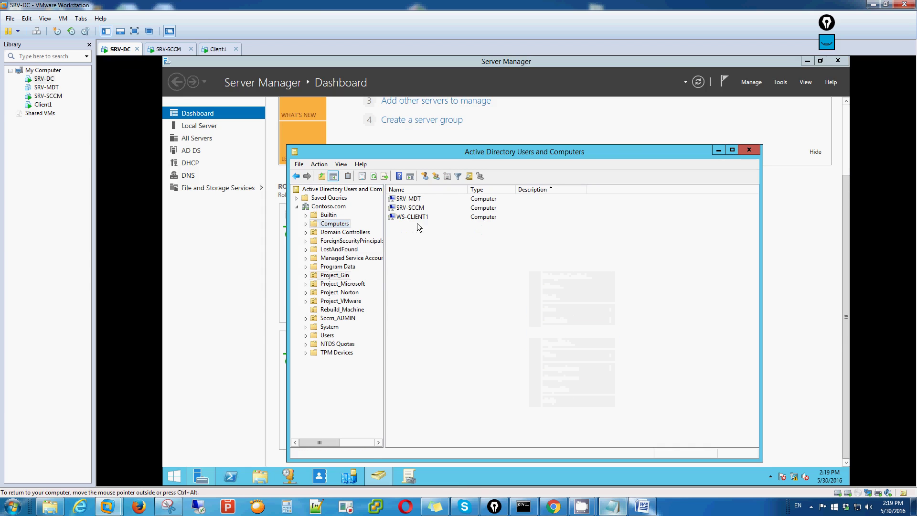
right_click(429, 243)
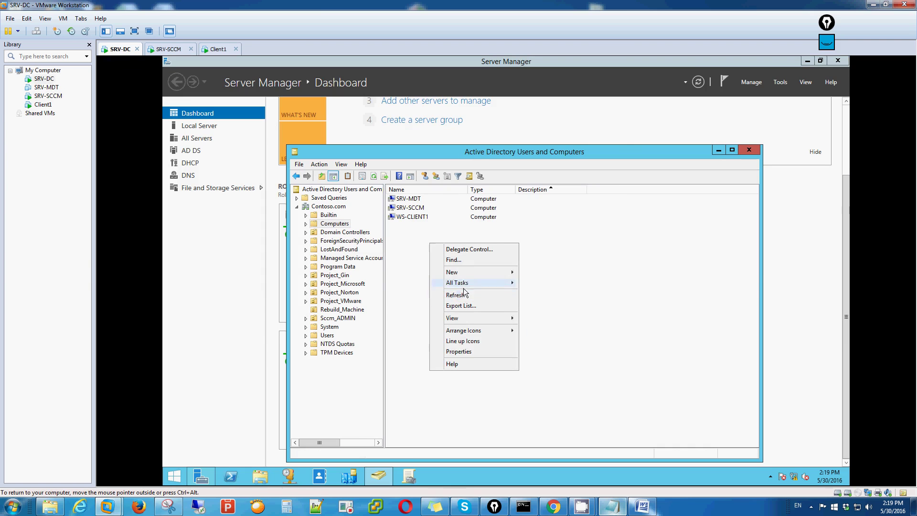
left_click(459, 295)
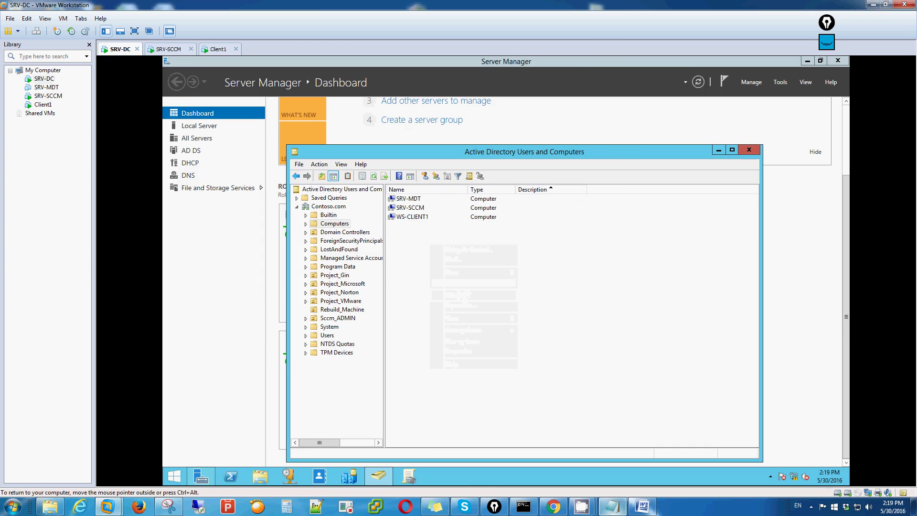
left_click(412, 217)
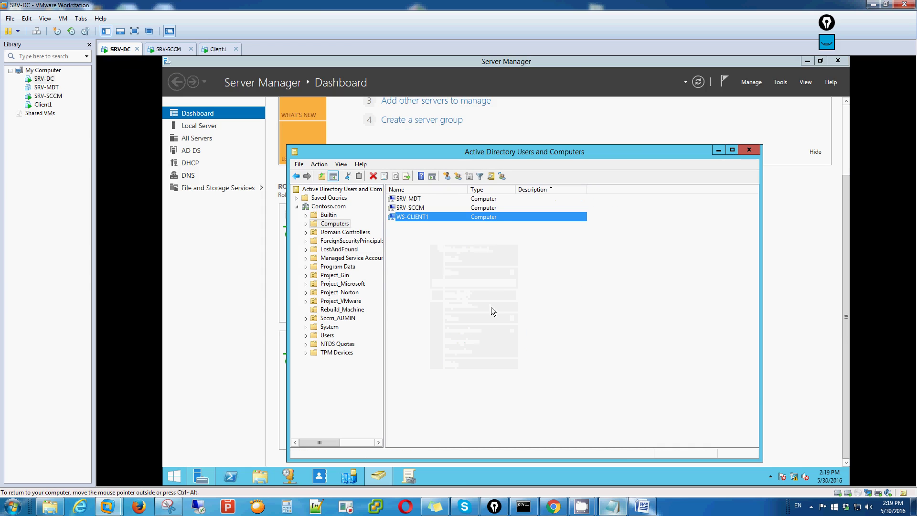
Step: Add the line 'join na sa domain' to the side notes
left_click(612, 506)
type("jo")
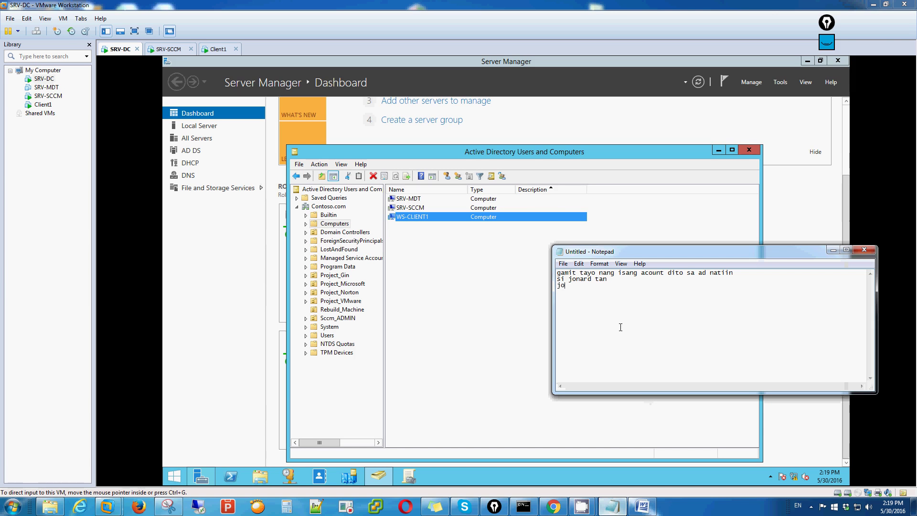
type("in na sa domain")
key("Return")
left_click(162, 50)
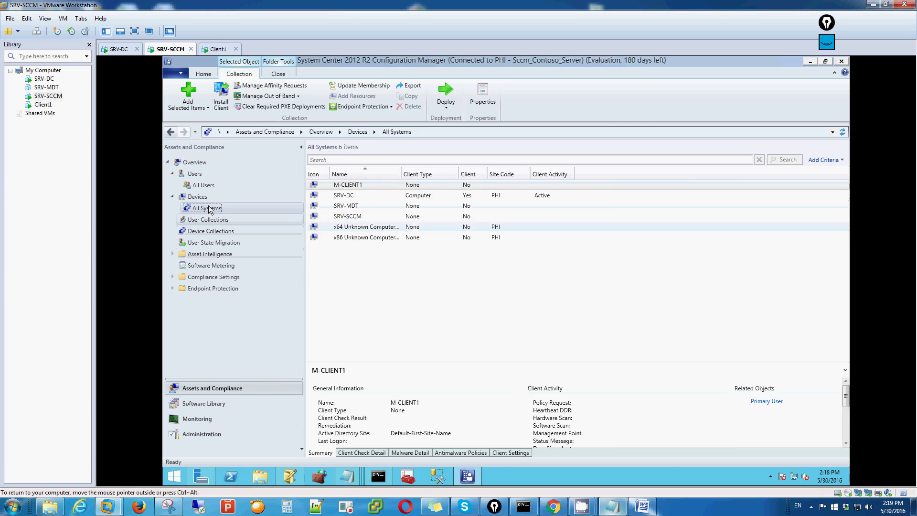
Step: Check All Systems under Device Collections, still without WS-CLIENT1, and enter gpupdate /force at the server's command prompt
left_click(203, 233)
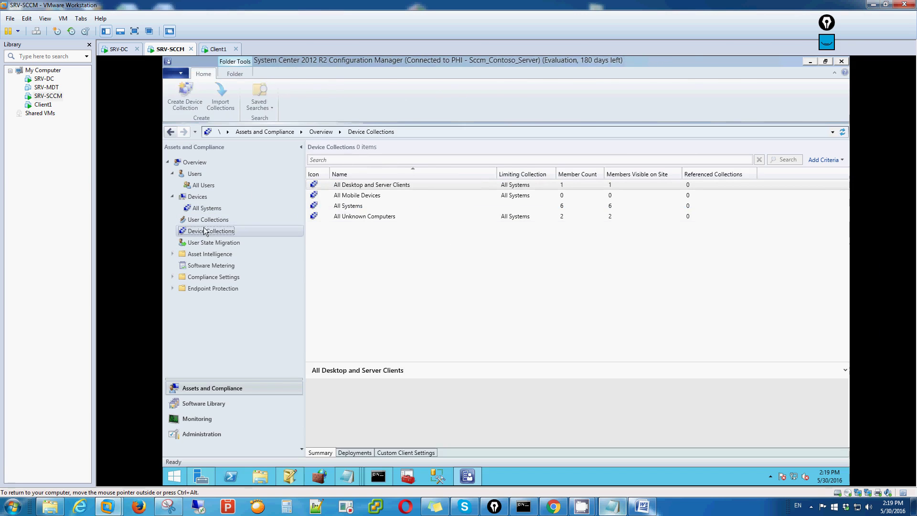
left_click(206, 209)
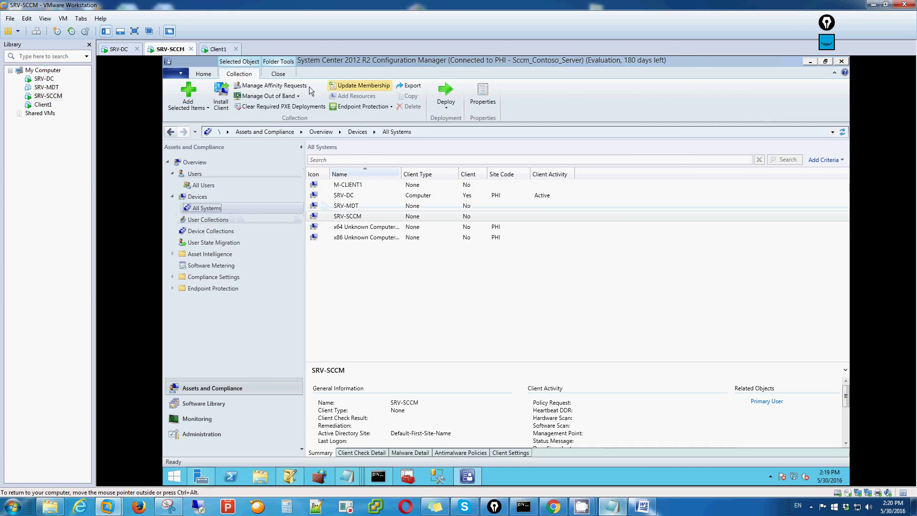
left_click(209, 233)
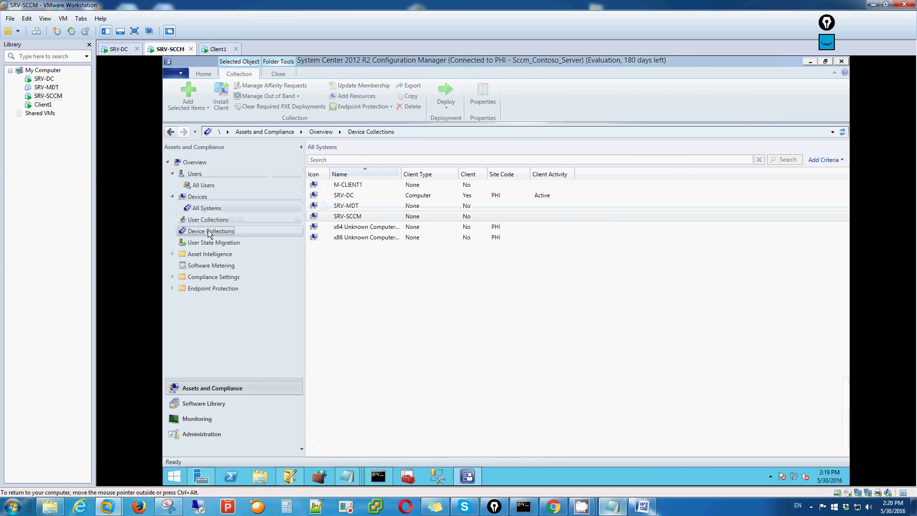
left_click(212, 209)
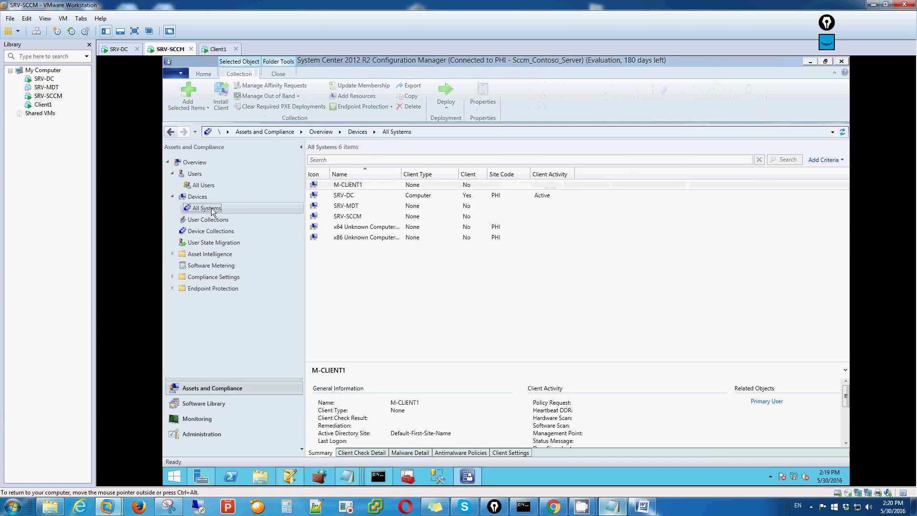
left_click(379, 475)
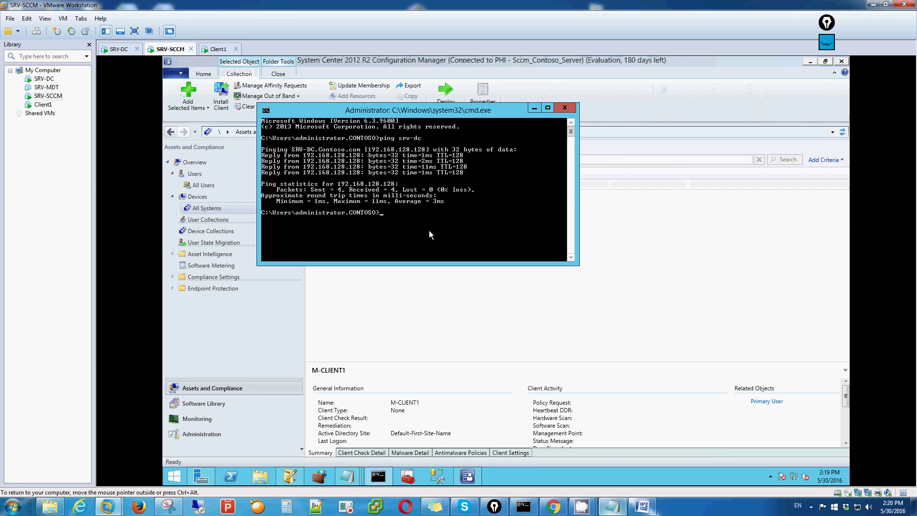
type("gpupdat")
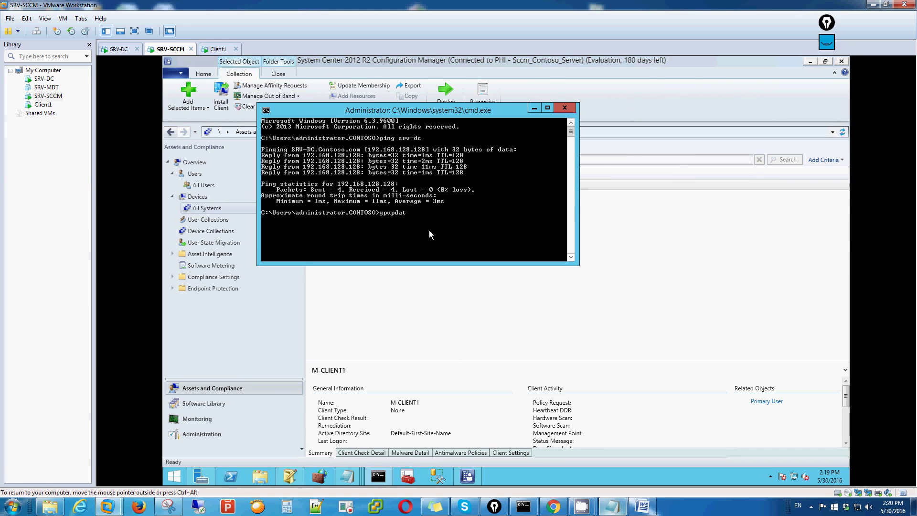
type("e /force")
Step: Run gpupdate /force, note 'force natin ang pag disc', answer n to the restart, and close cmd
key("Return")
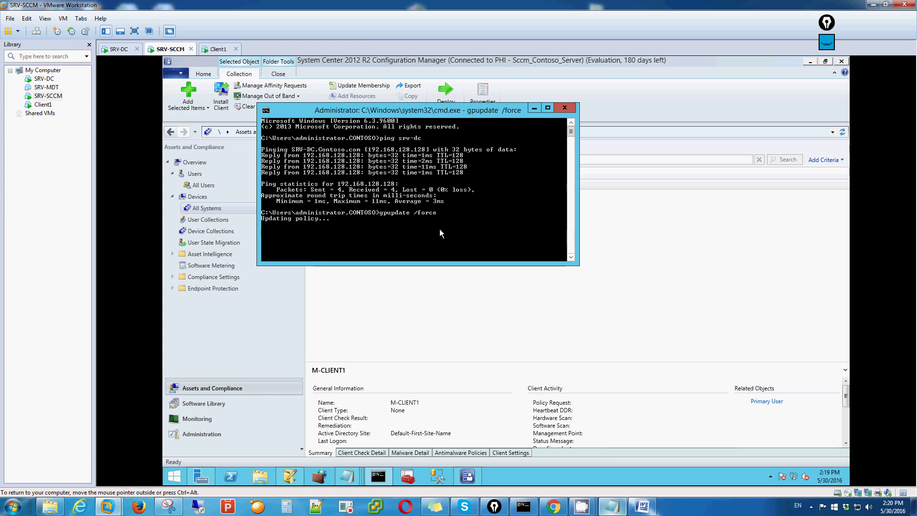
left_click(613, 506)
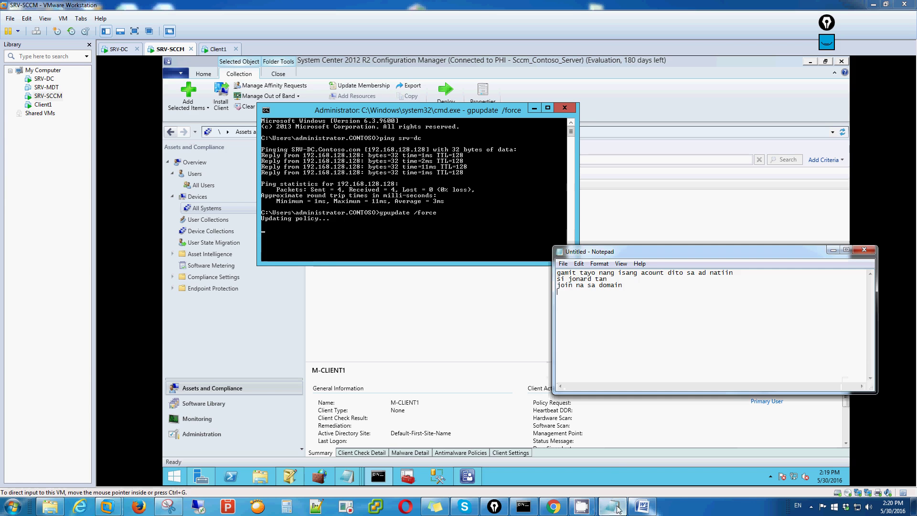
type("force natin ang")
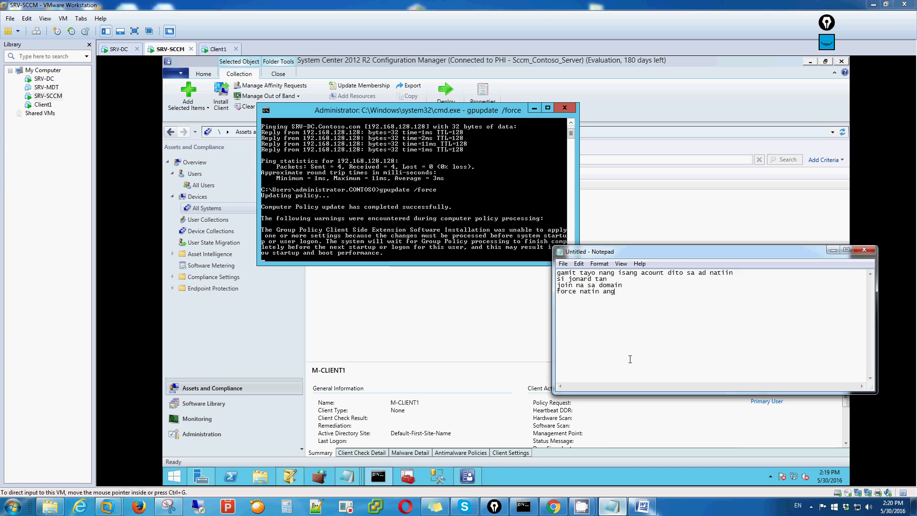
type(" pa")
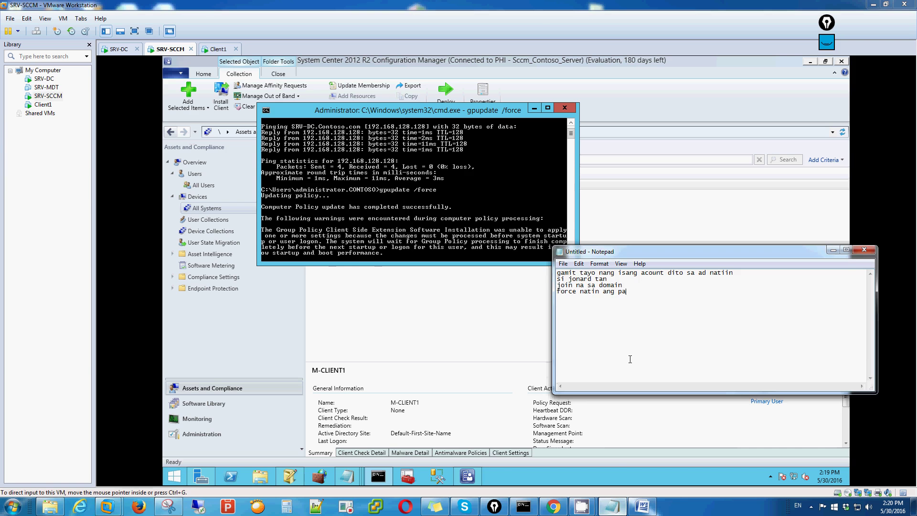
type("g discover")
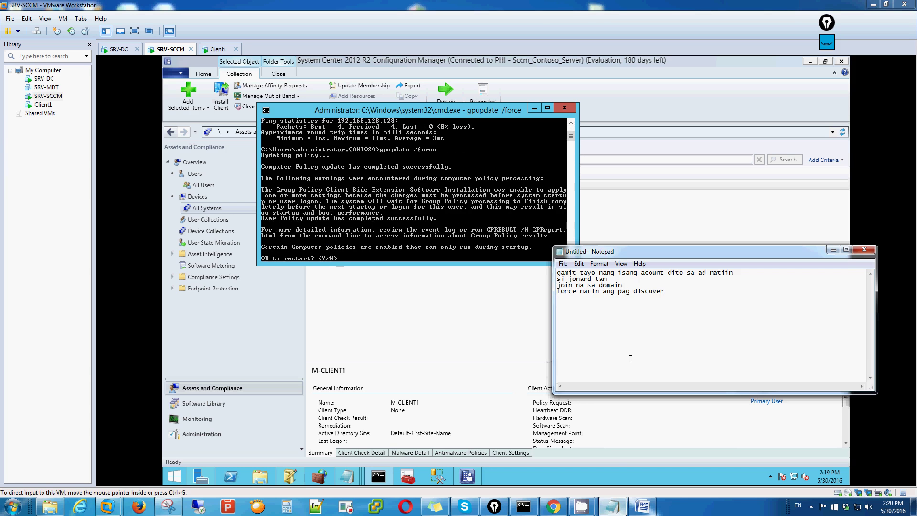
left_click(443, 213)
type("n")
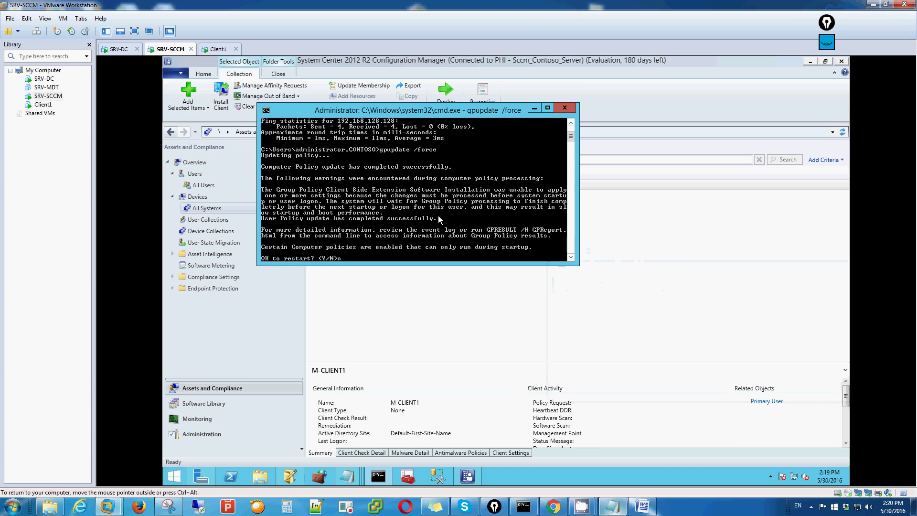
key("Return")
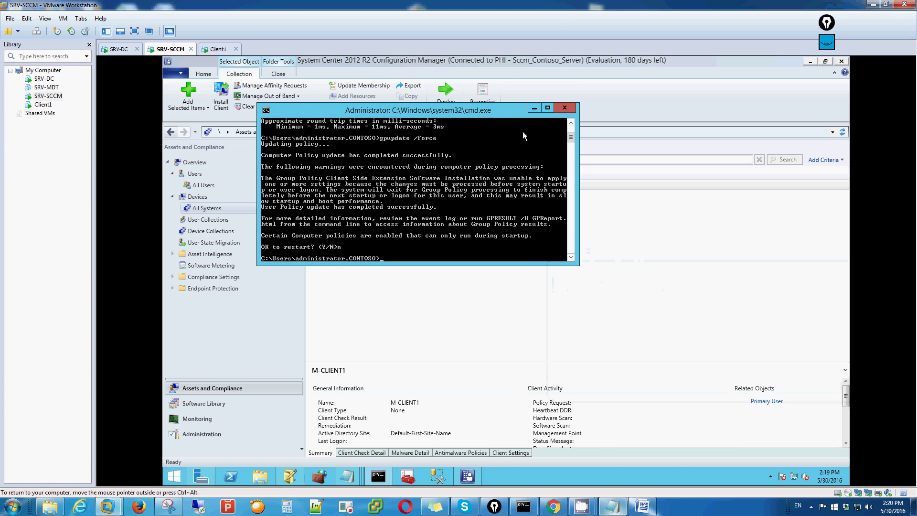
left_click(564, 108)
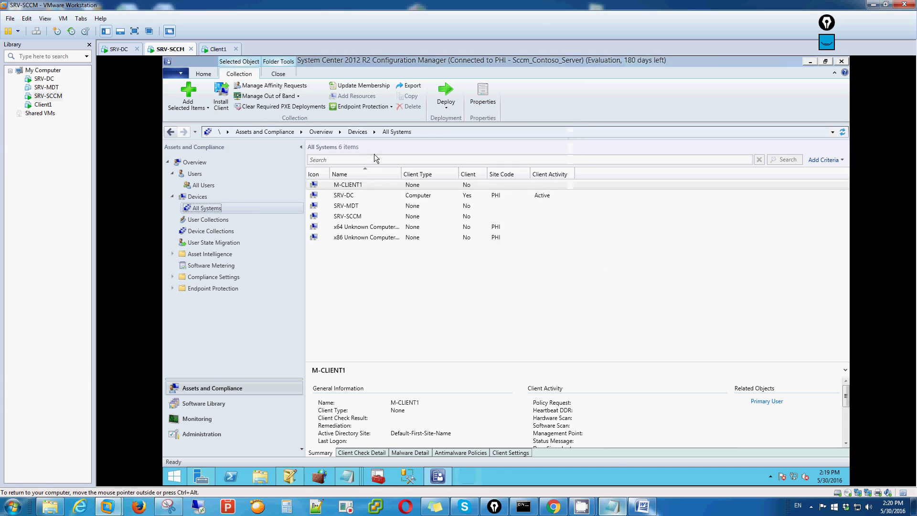
Step: Go to Administration > Discovery Methods and select the Active Directory Forest and System Discovery entries
left_click(206, 230)
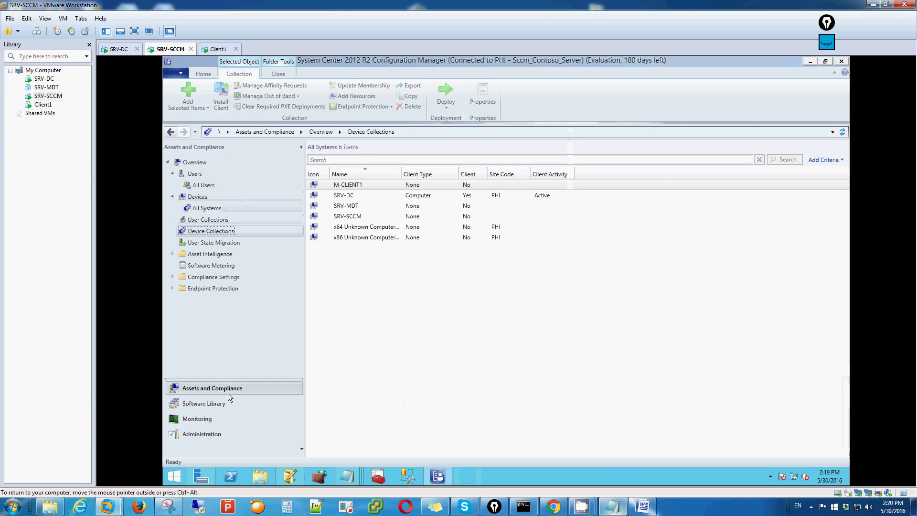
left_click(201, 433)
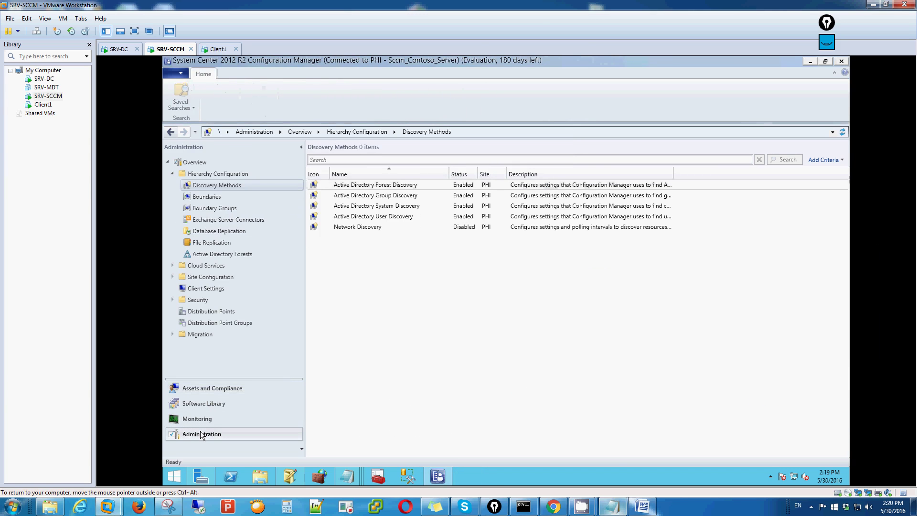
left_click(217, 388)
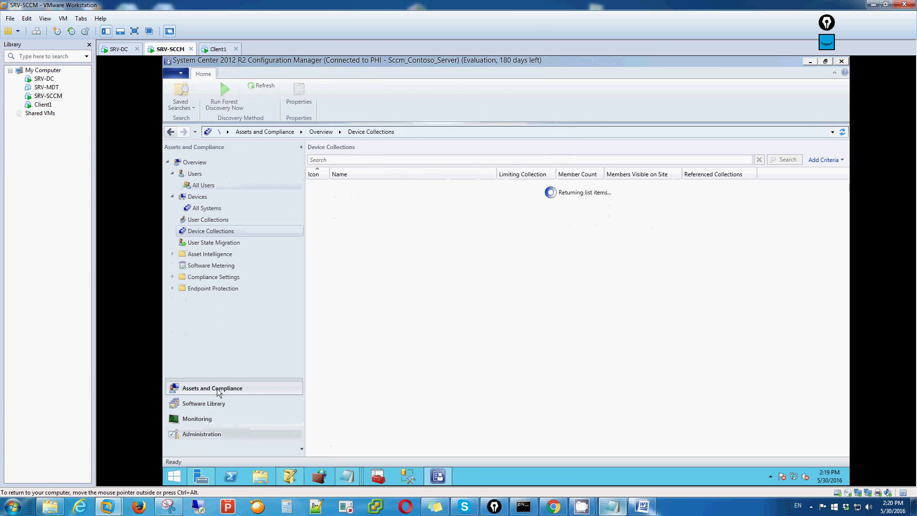
left_click(205, 210)
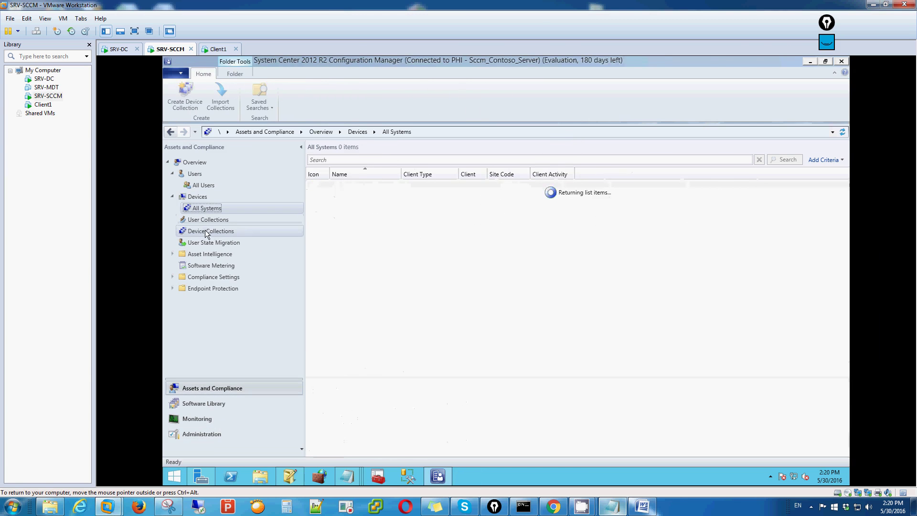
left_click(207, 232)
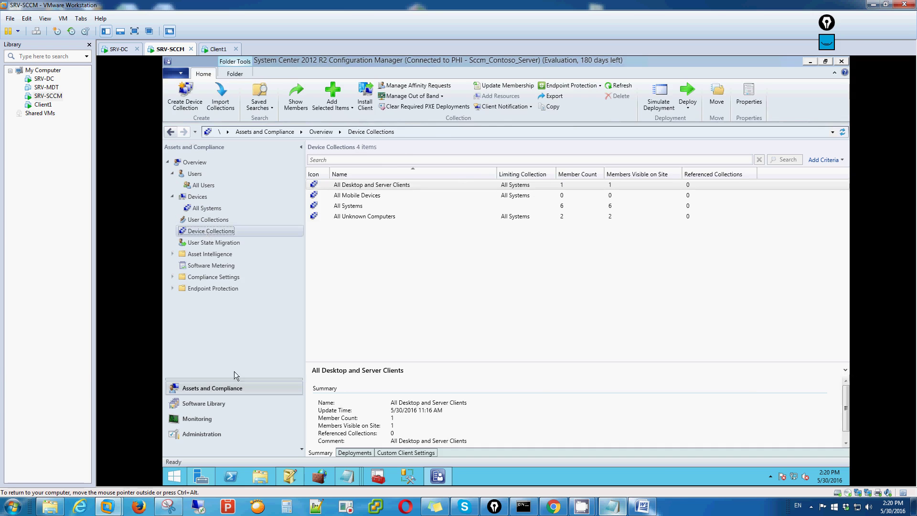
left_click(207, 433)
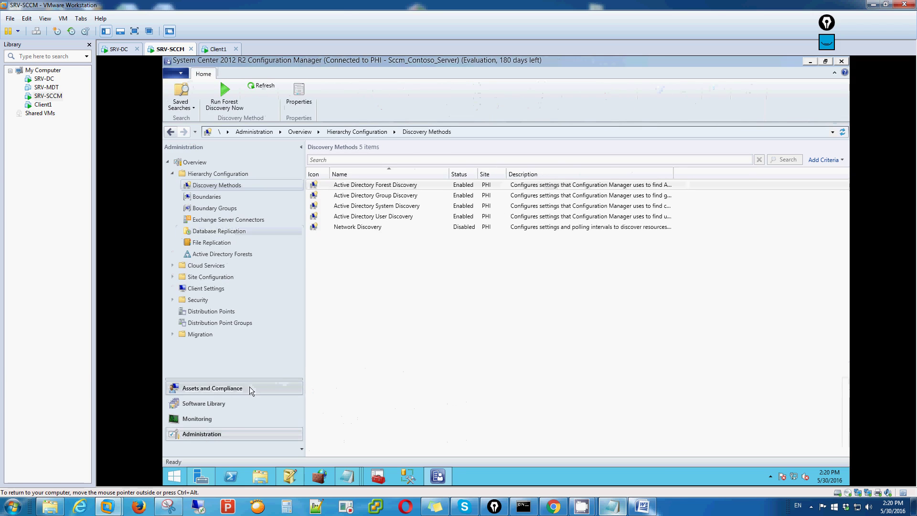
left_click(390, 185)
left_click(398, 206)
left_click(404, 187)
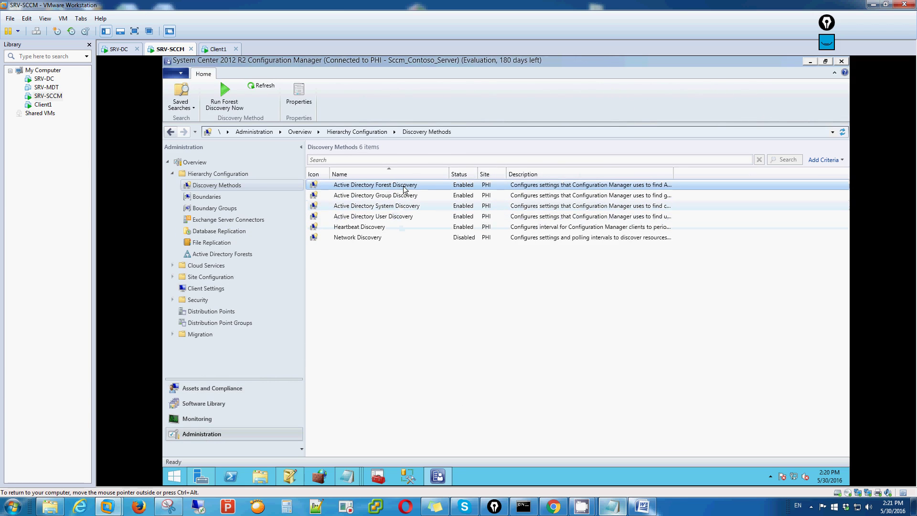
Step: Run discovery now for Active Directory Forest, Group and System Discovery, confirming each with Yes
right_click(406, 186)
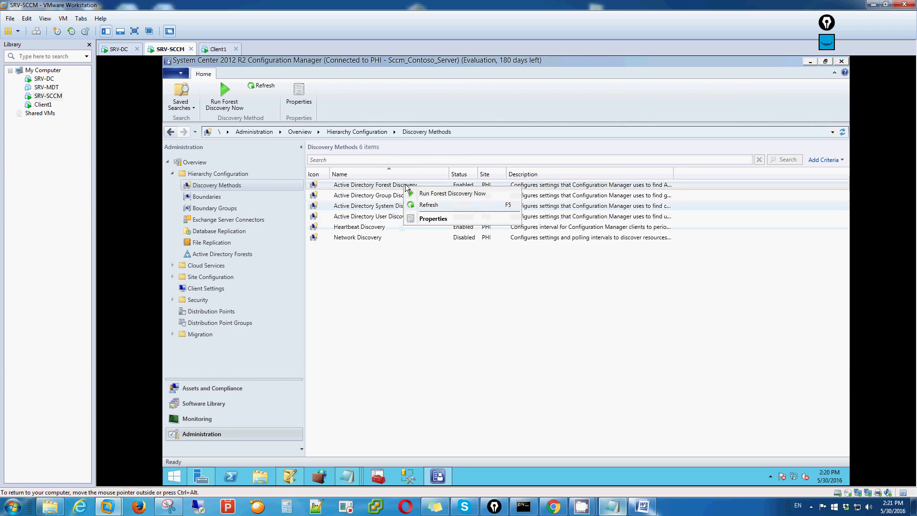
left_click(435, 194)
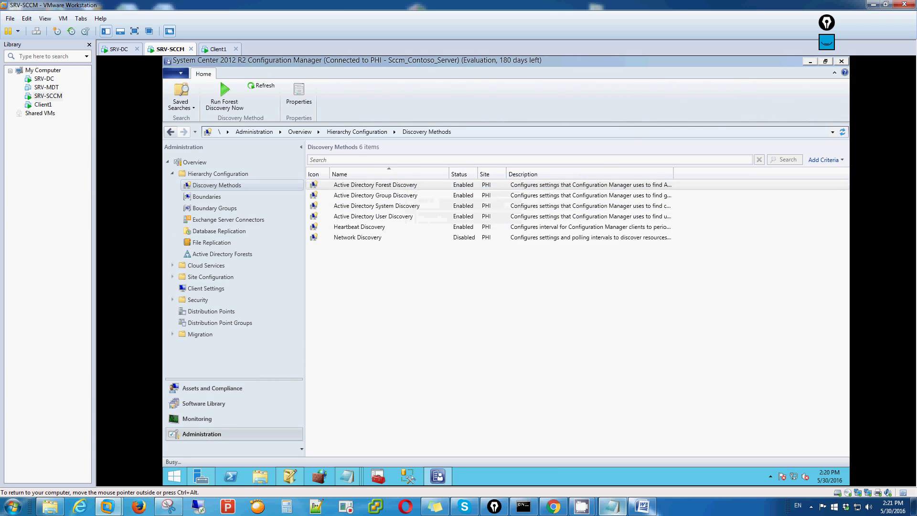
left_click(531, 300)
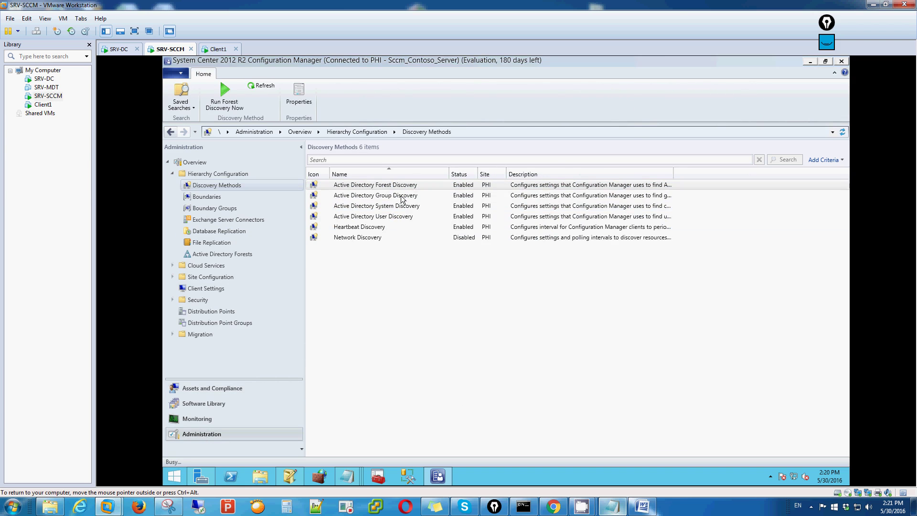
left_click(403, 200)
right_click(403, 199)
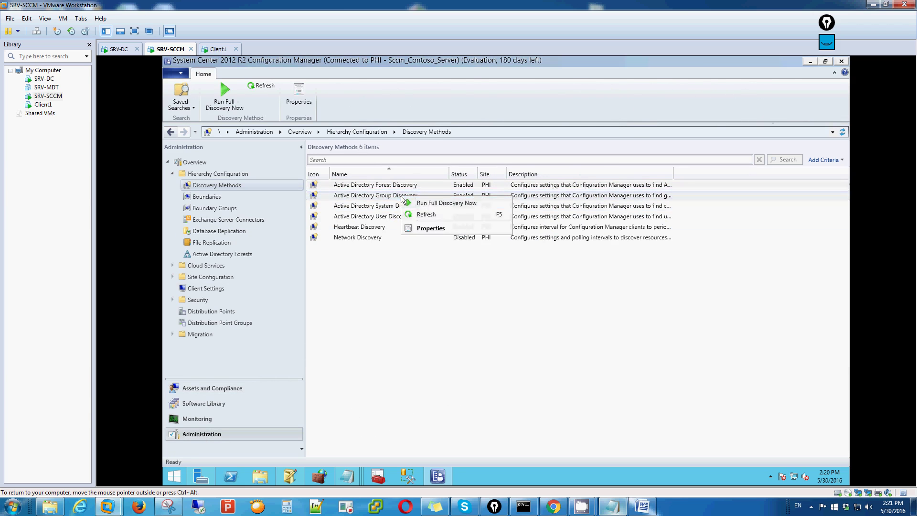
left_click(430, 204)
left_click(523, 299)
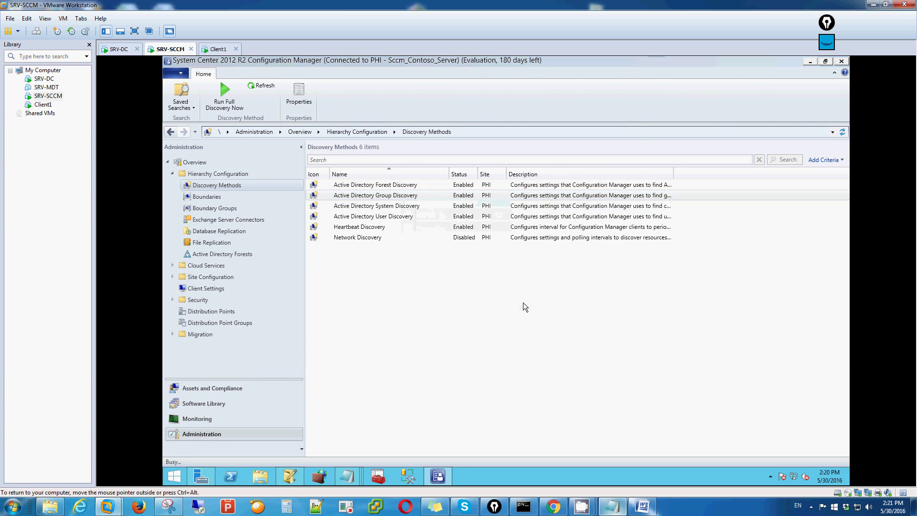
left_click(400, 208)
right_click(403, 207)
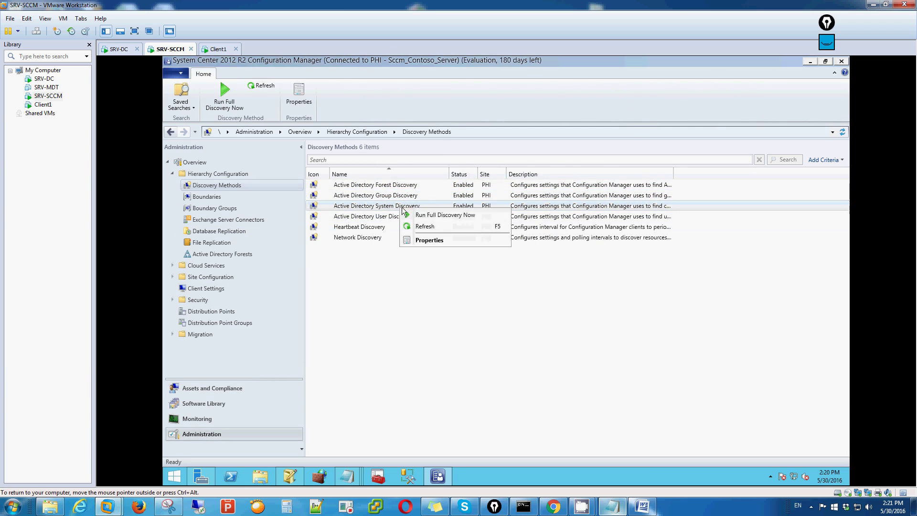
left_click(427, 215)
left_click(523, 298)
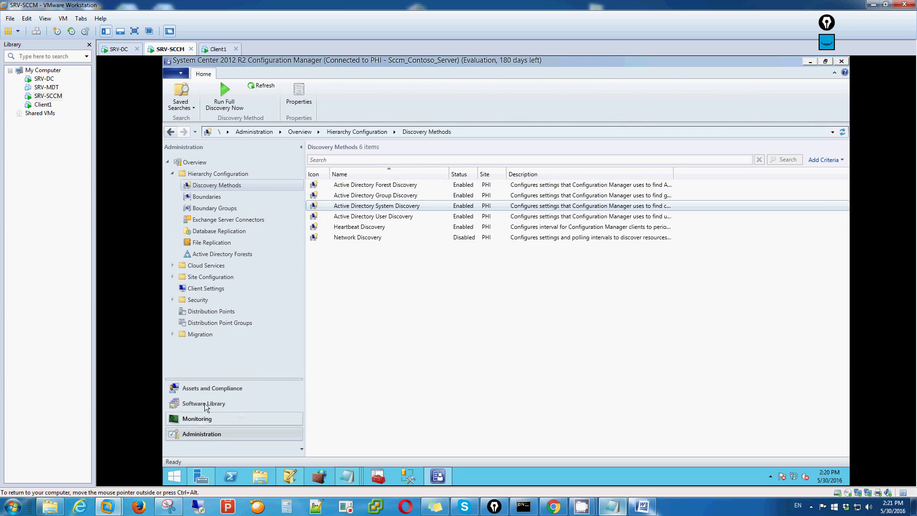
Step: Open Devices, select WS-CLIENT1, and note 'na detect na nang sccm natin pero client no not active'
left_click(234, 387)
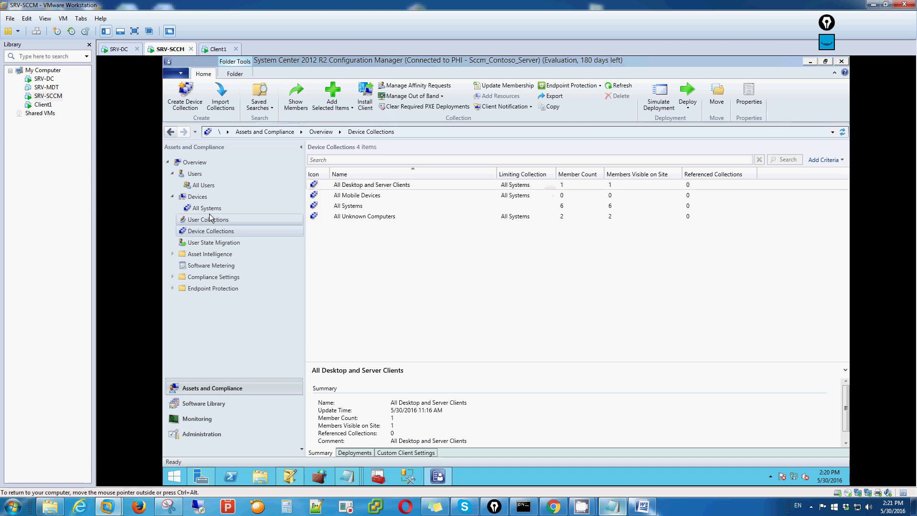
double_click(198, 197)
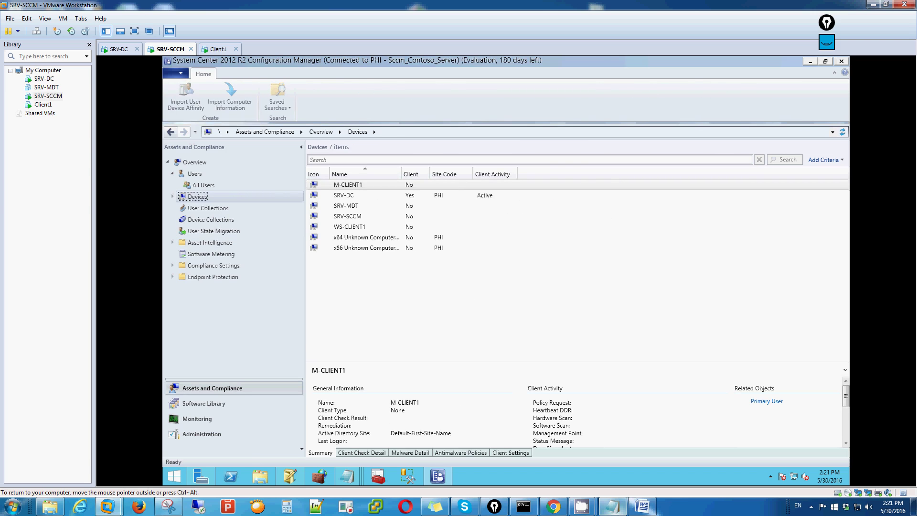
left_click(350, 228)
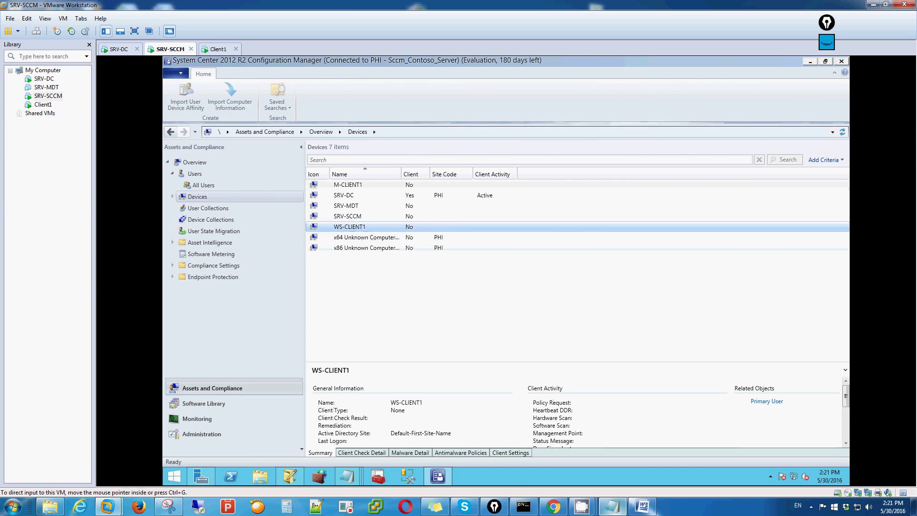
left_click(612, 506)
key("Return")
type("na detect na nang scc")
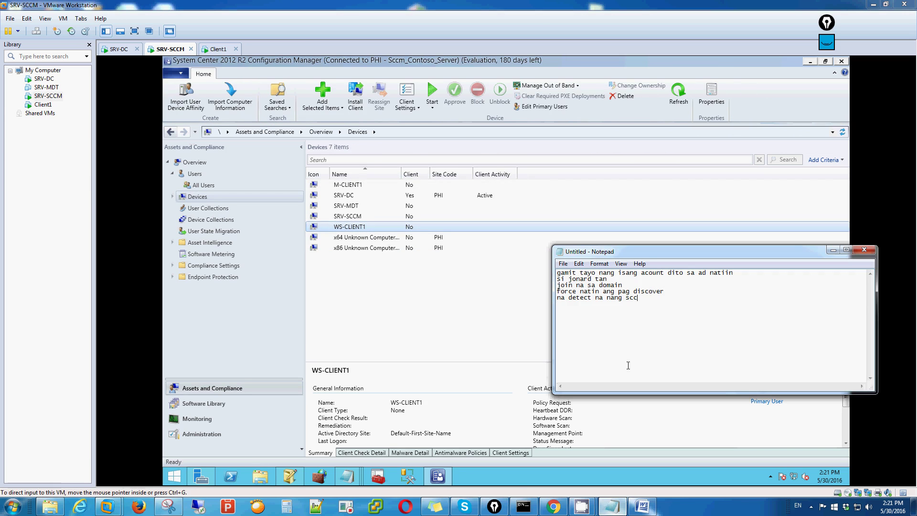
type("m natin pero client no not active")
key("Return")
left_click(453, 201)
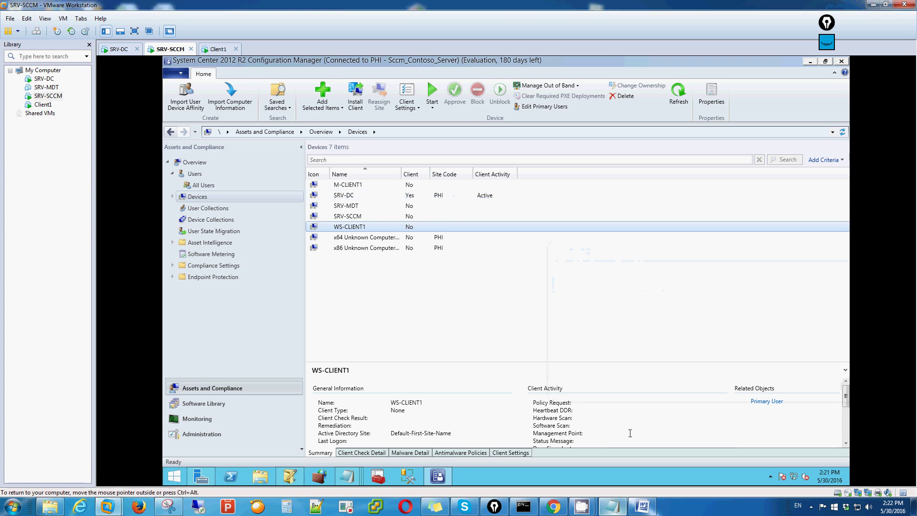
Step: Add the note 'active' and select SRV-DC to compare its active client status
left_click(612, 506)
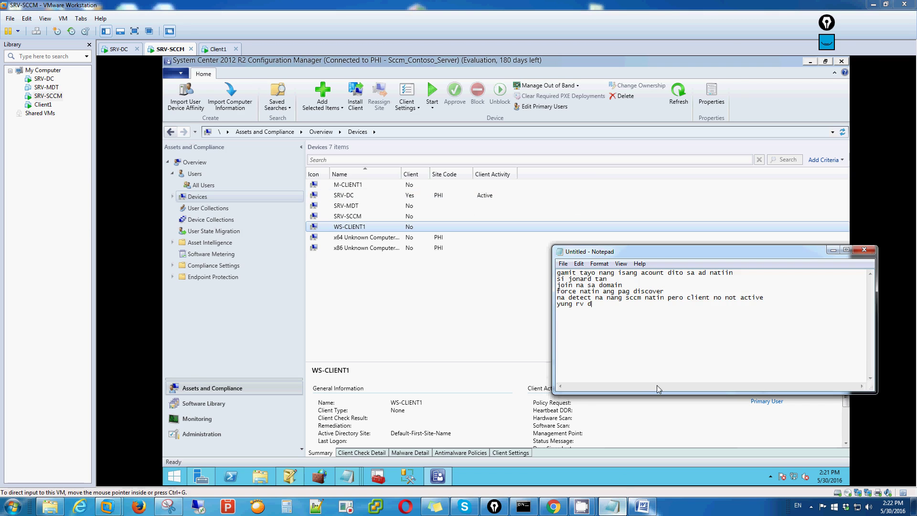
type("active na")
left_click(411, 196)
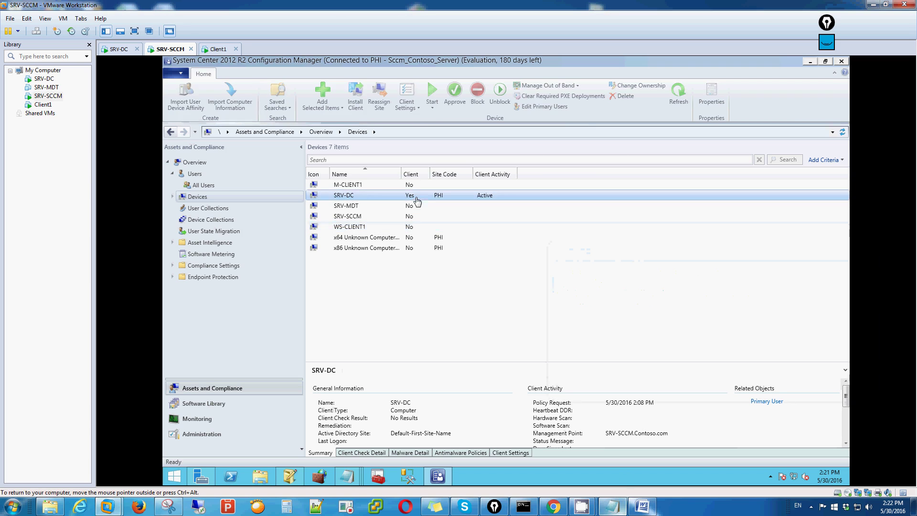
left_click(216, 50)
Step: Start Task Manager on Client1 and scroll its Services list to the running ccmsetup service
right_click(410, 476)
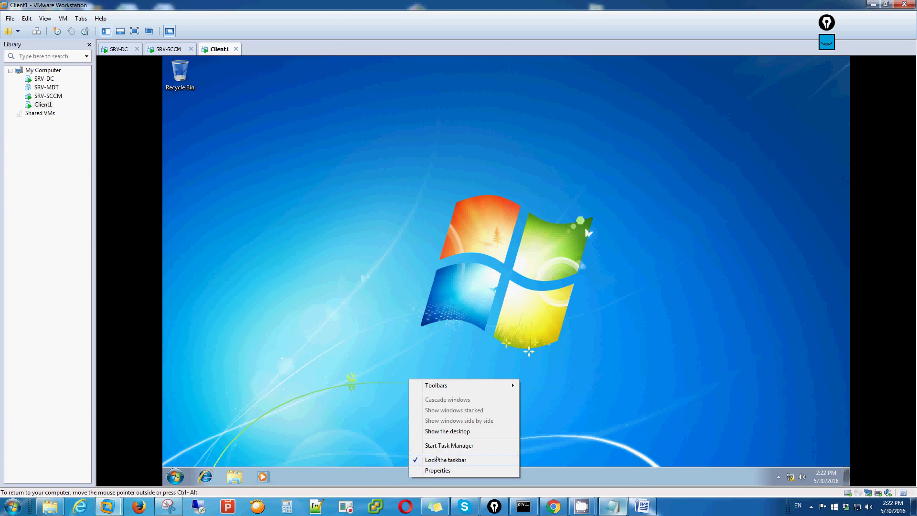
right_click(489, 473)
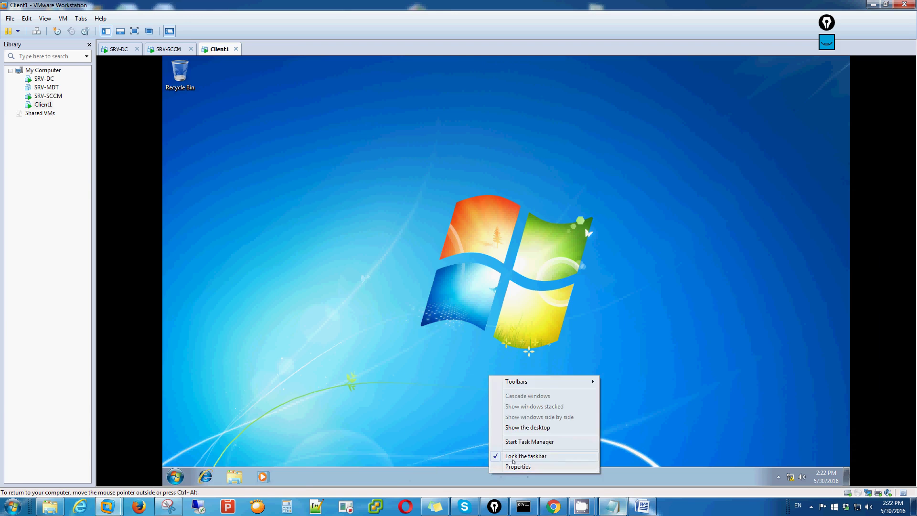
left_click(515, 441)
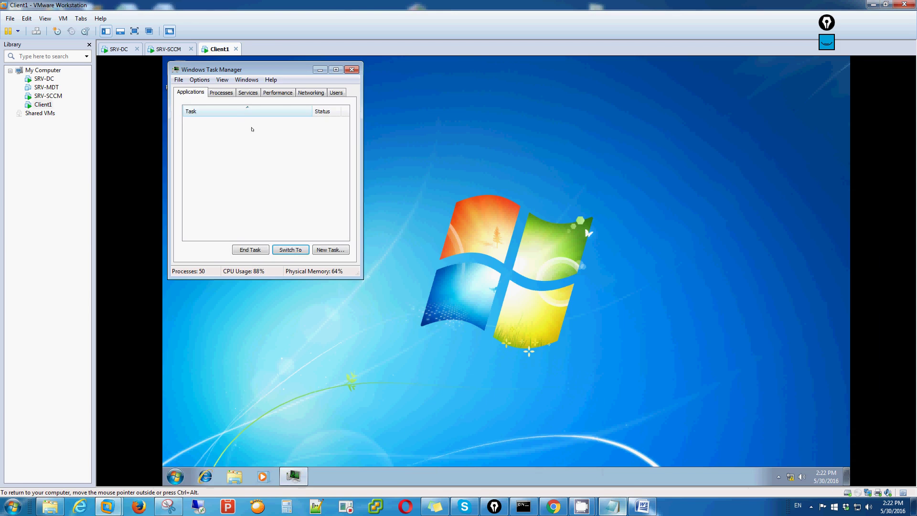
left_click(221, 93)
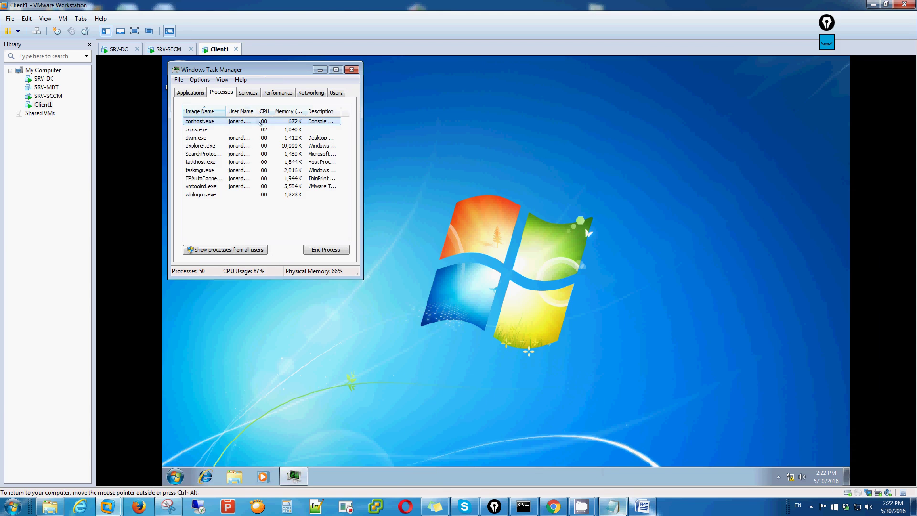
left_click(248, 93)
scroll(202, 160, "down", 10)
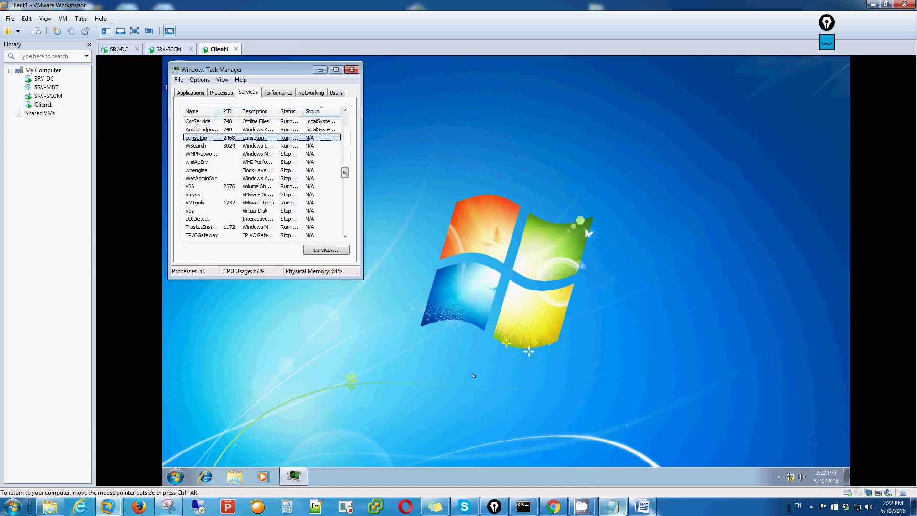
Step: Type the note 'nag rurun na s' and 'ces yung polocy natin' into the side notes
left_click(612, 507)
type("nag rur")
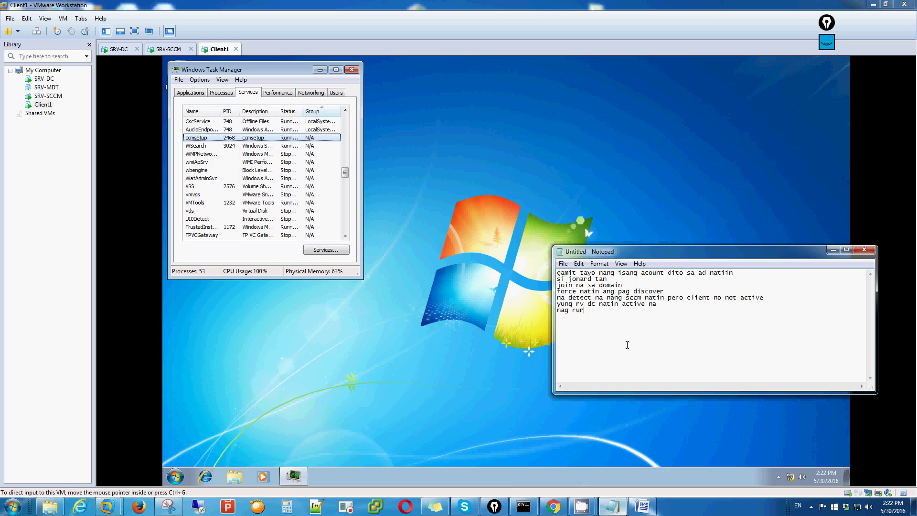
type("un na sa services ang sccm ibig sabi")
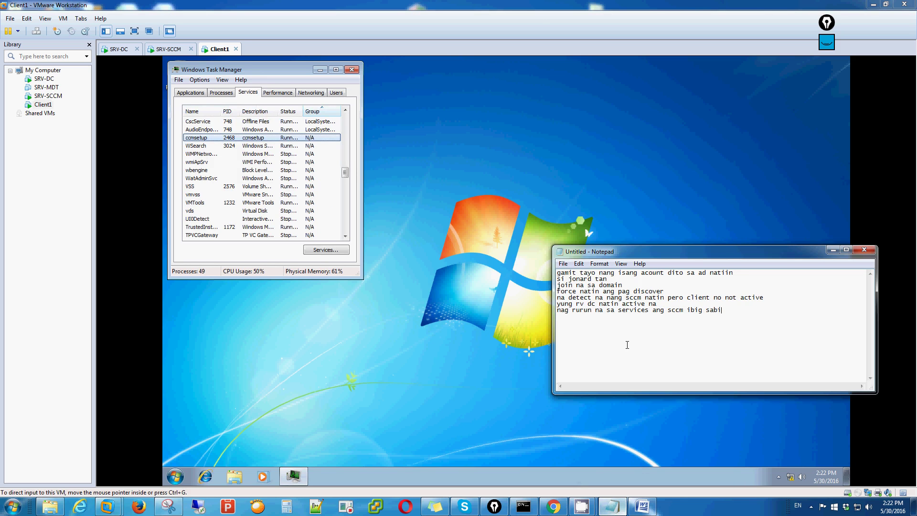
type("ces yung polocy natin")
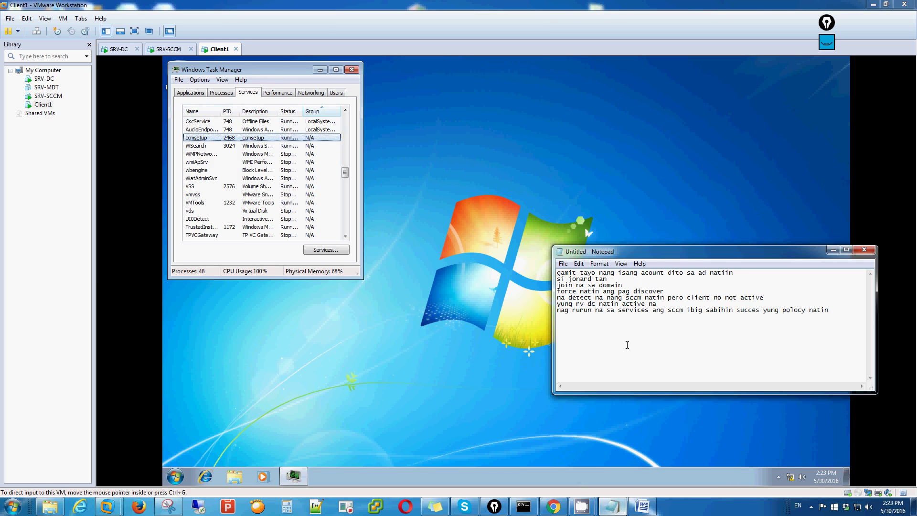
left_click(274, 78)
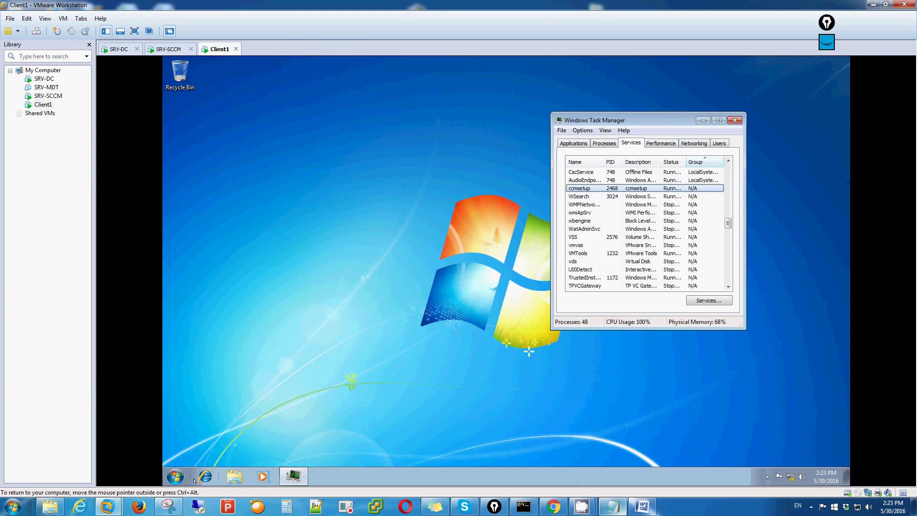
Step: On the SRV-DC machine, bring up the Start screen's full Apps list
left_click(119, 48)
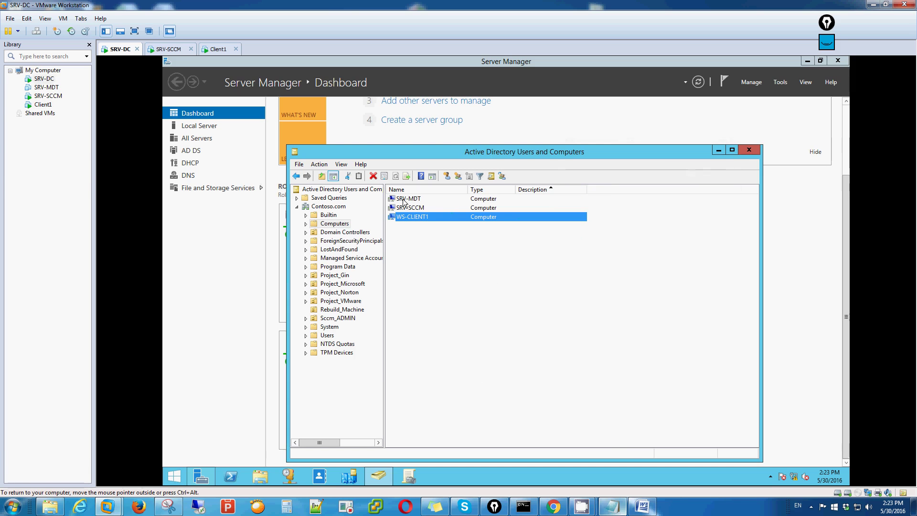
left_click(770, 478)
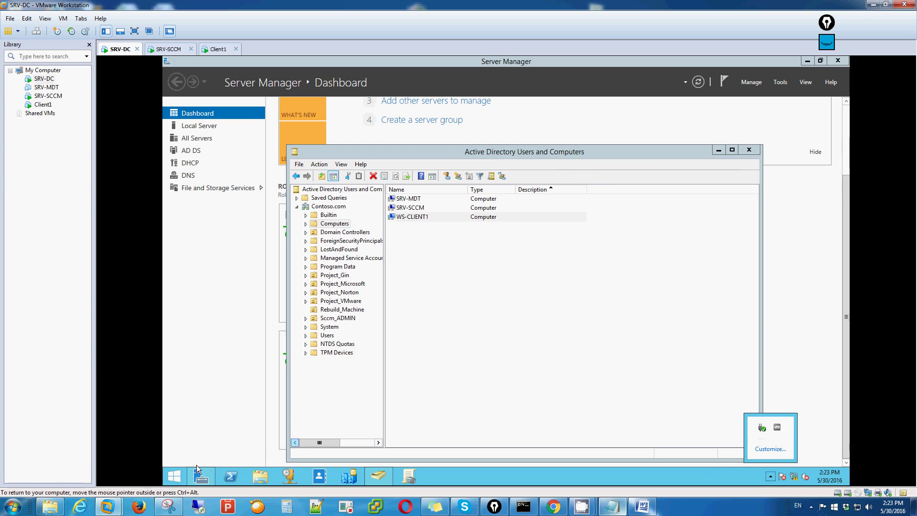
left_click(175, 477)
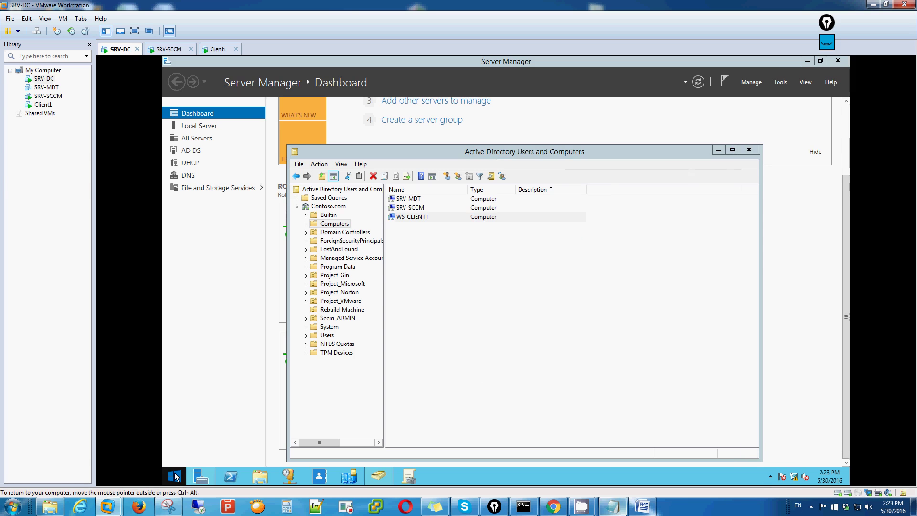
left_click(175, 476)
left_click(174, 475)
left_click(175, 476)
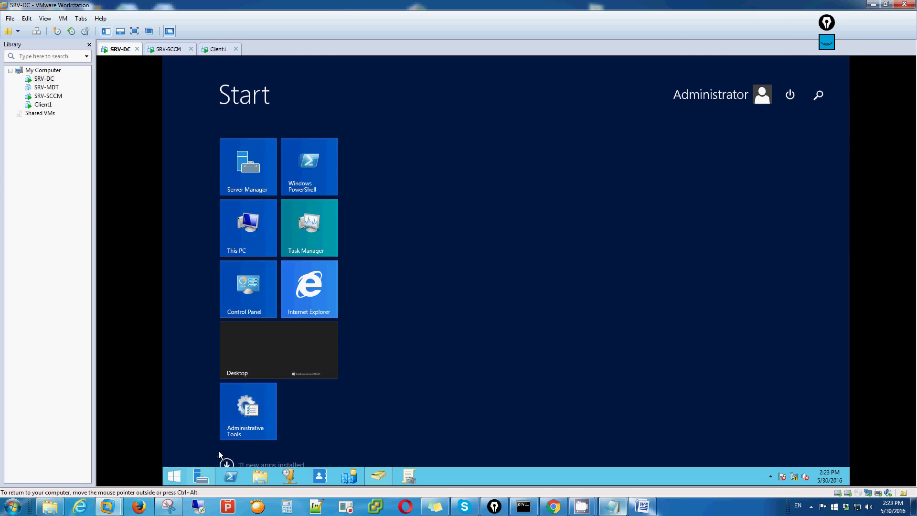
left_click(228, 465)
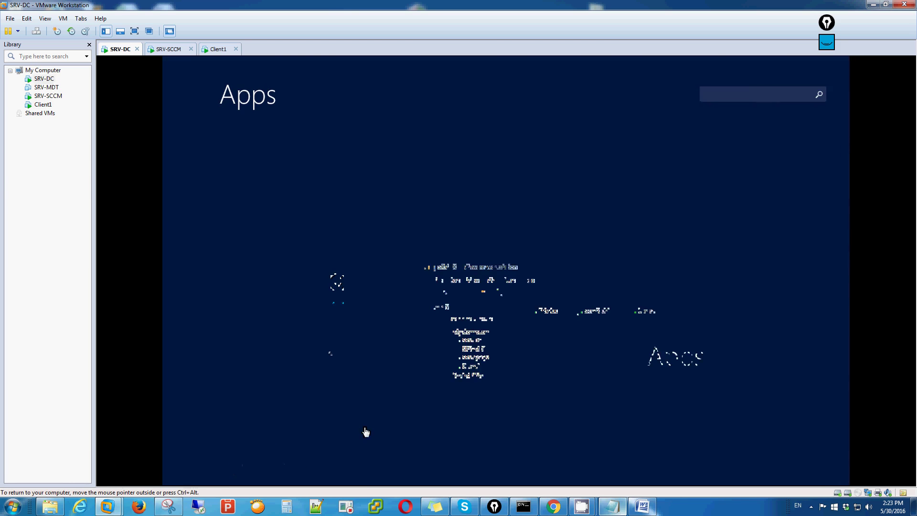
Step: Search the apps for 'soft' and launch Software Center
left_click(752, 97)
type("s")
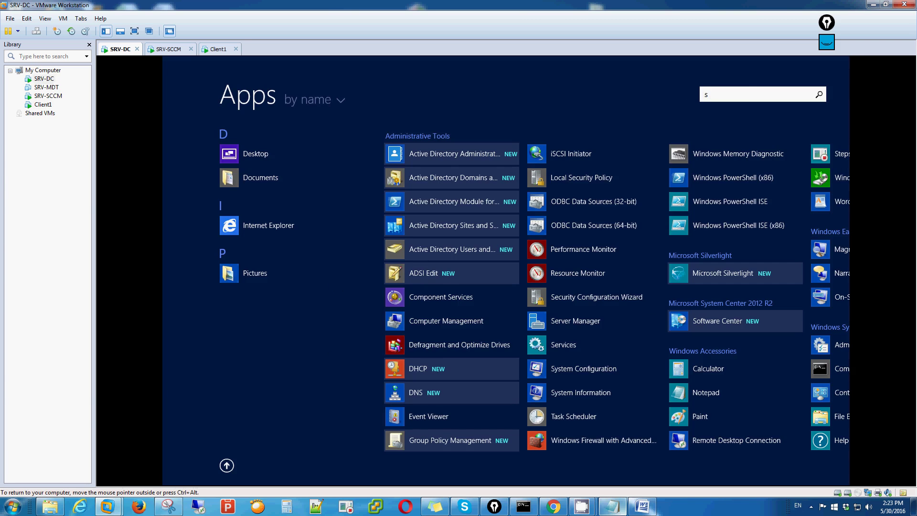
type("oft")
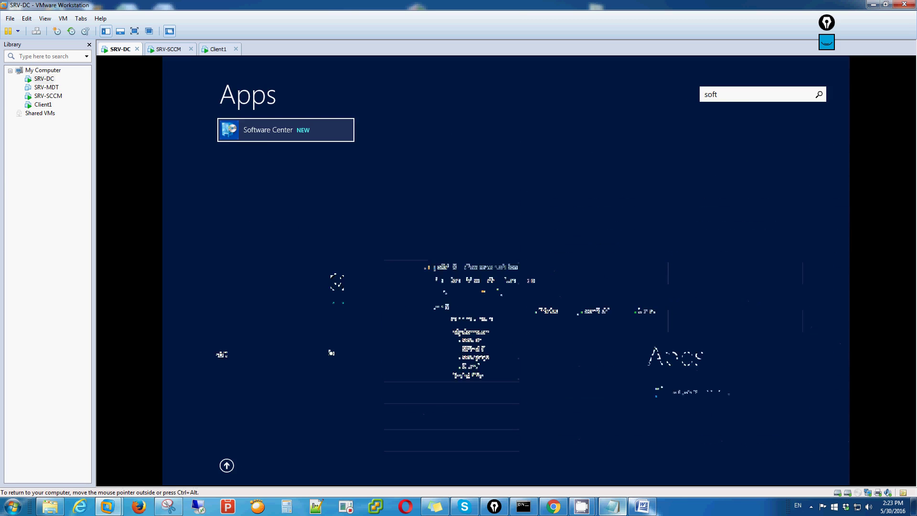
left_click(267, 136)
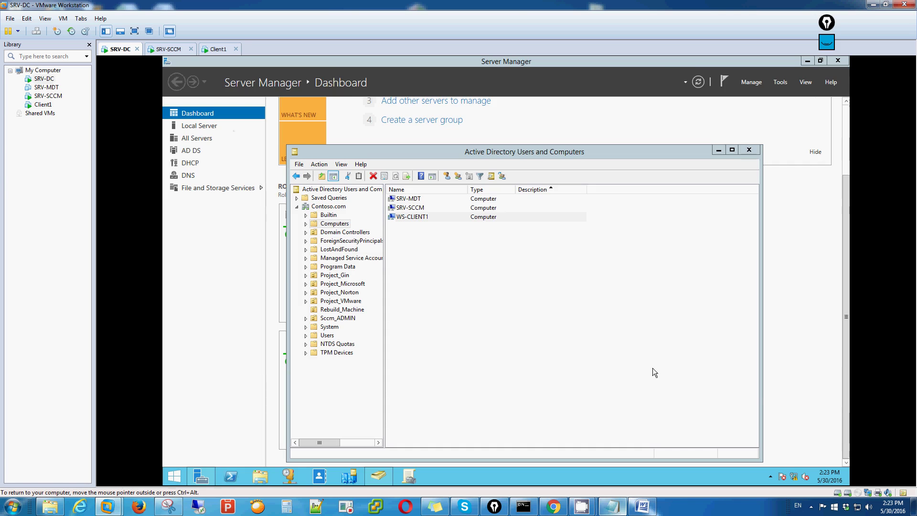
Step: Jot a two-line Notepad note about Software Center, then clear it and minimize Notepad
left_click(612, 507)
type("eto yung sow")
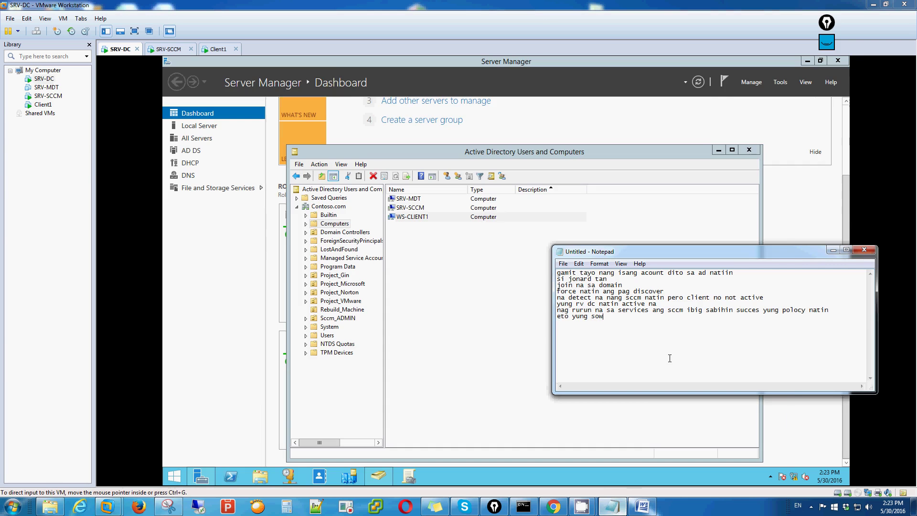
type("tware")
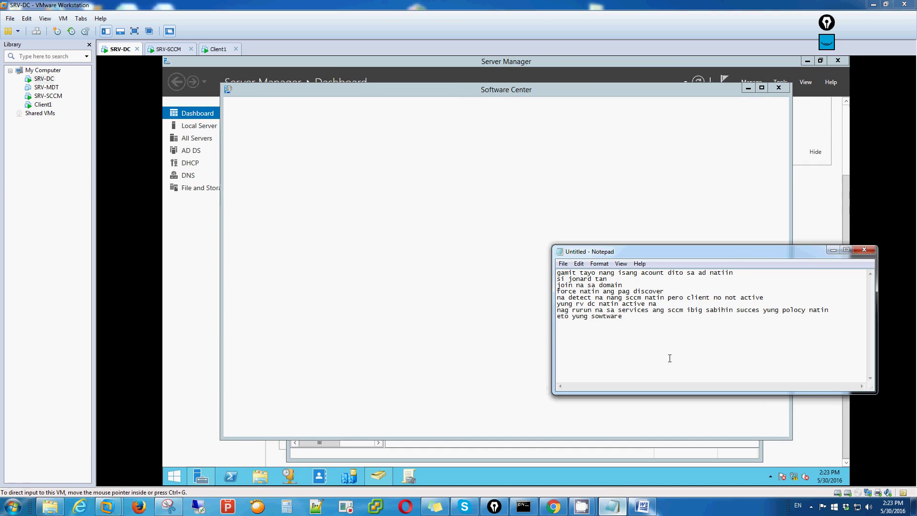
type(" center")
key("Return")
type("need yan para mag comunicate ")
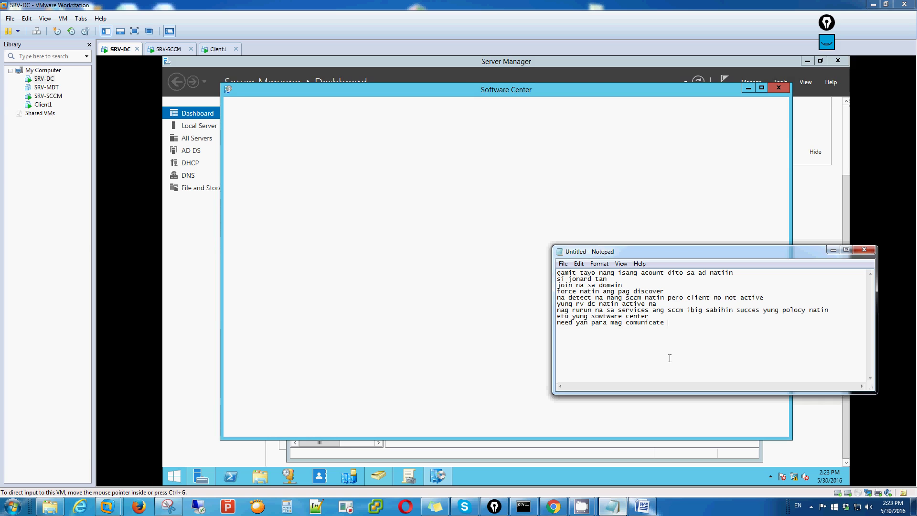
type("ang client natin sa ")
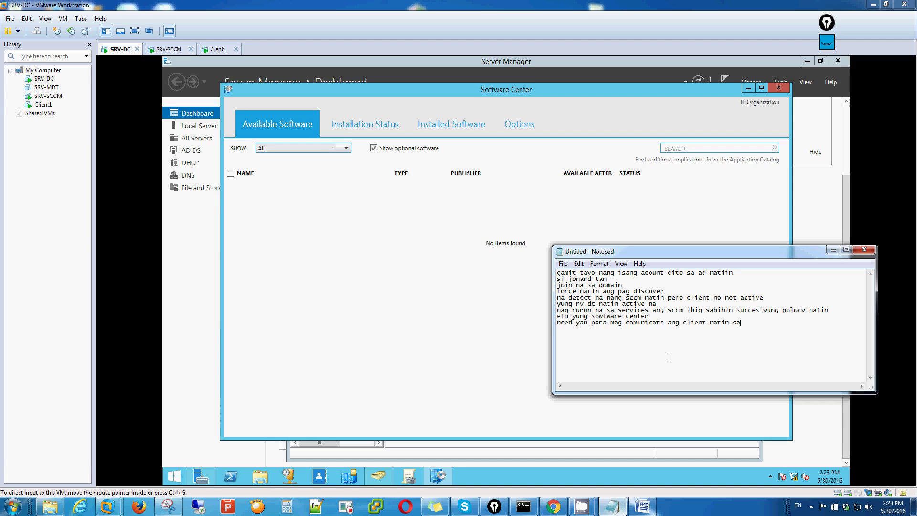
type("server sccm nat")
key("ctrl+a")
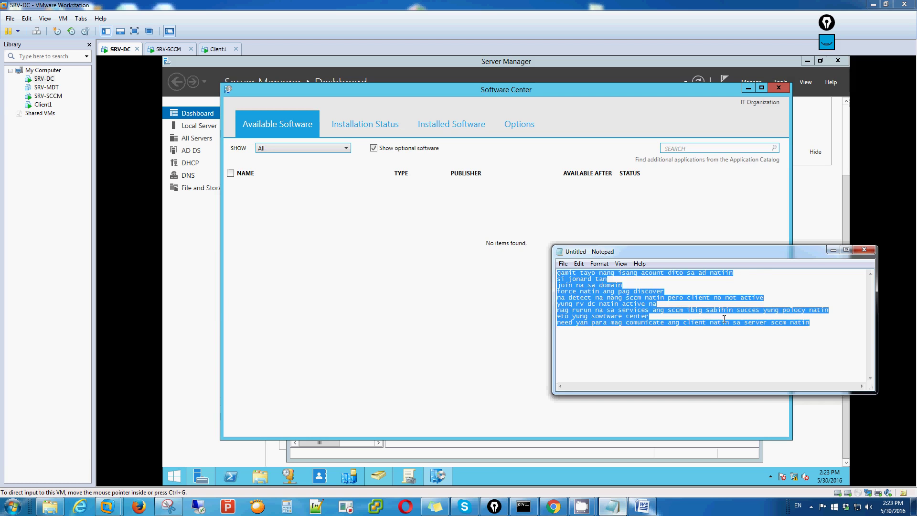
key("BackSpace")
left_click(833, 249)
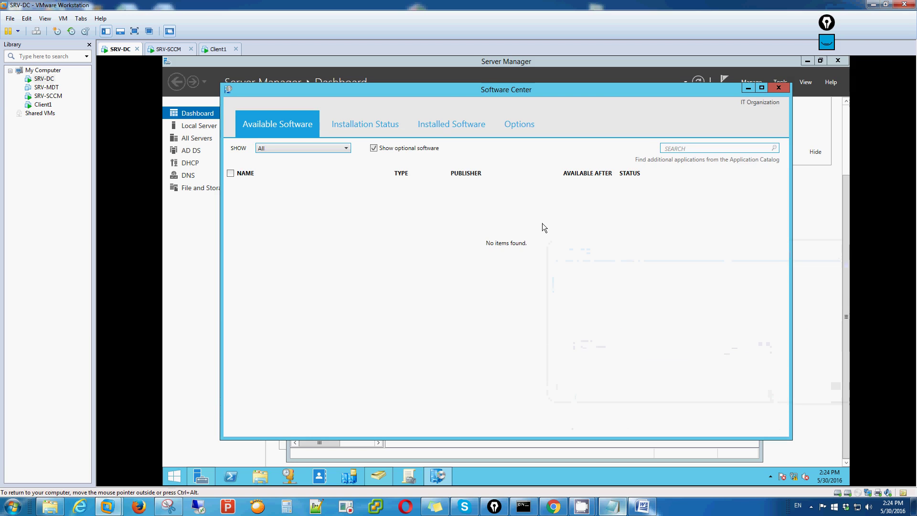
Step: Close the empty Software Center window from its taskbar icon
right_click(436, 475)
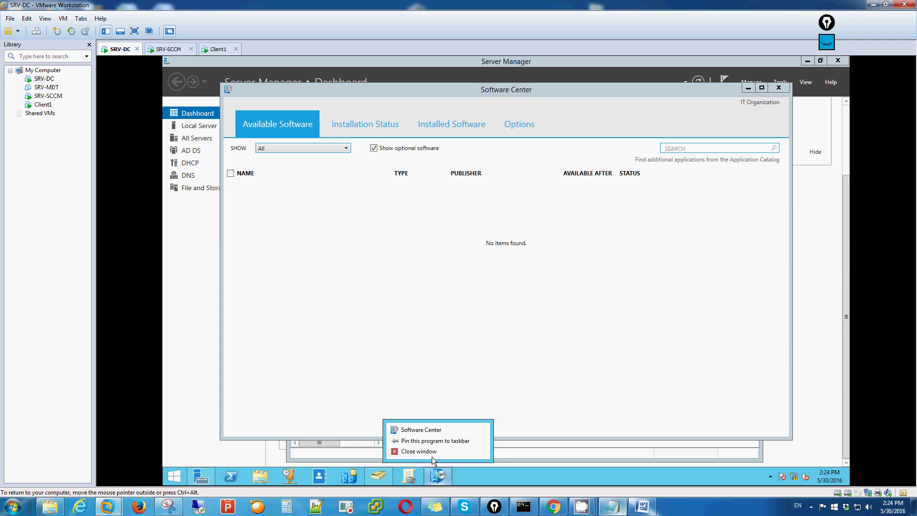
left_click(440, 440)
left_click(778, 88)
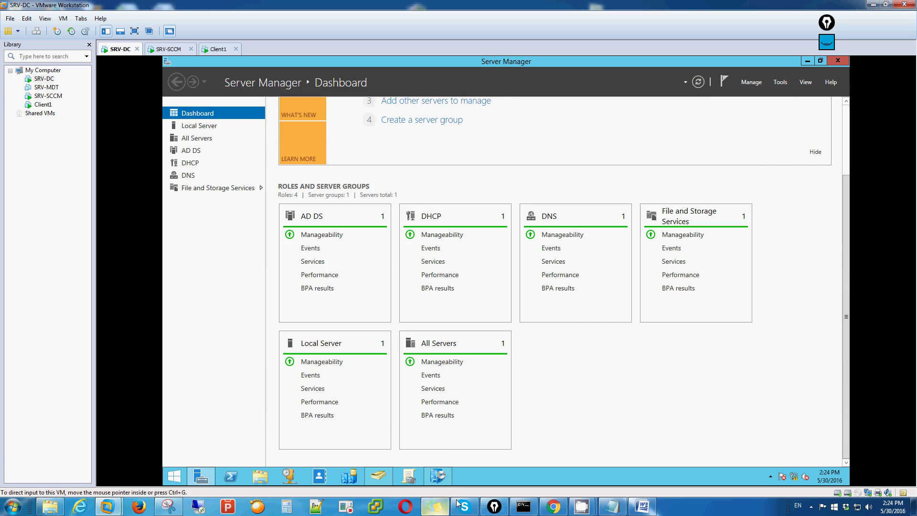
Step: Close Software Center, check the Devices list on SRV-SCCM, then switch to Client1
left_click(439, 479)
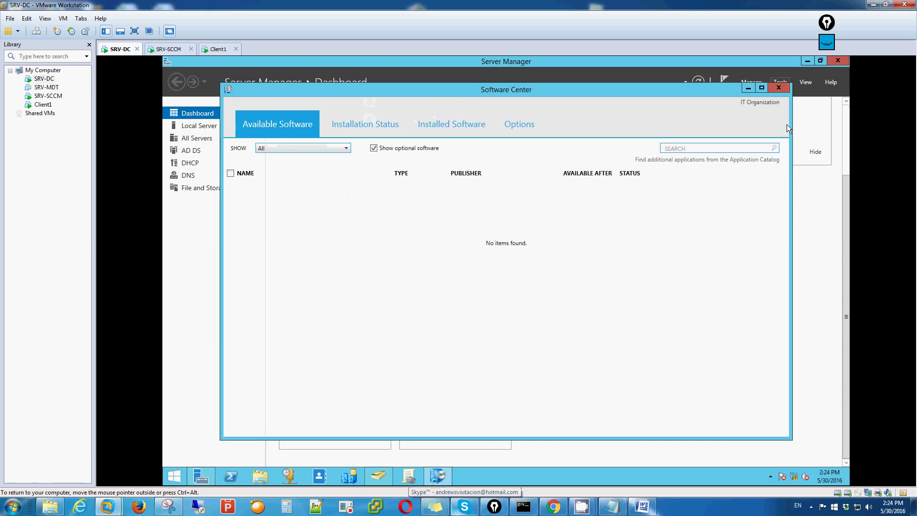
left_click(779, 88)
left_click(168, 49)
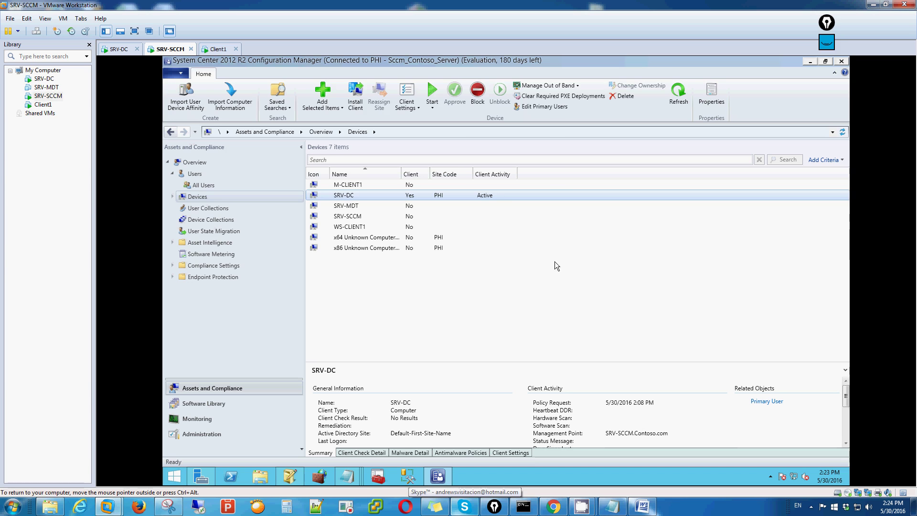
left_click(562, 274)
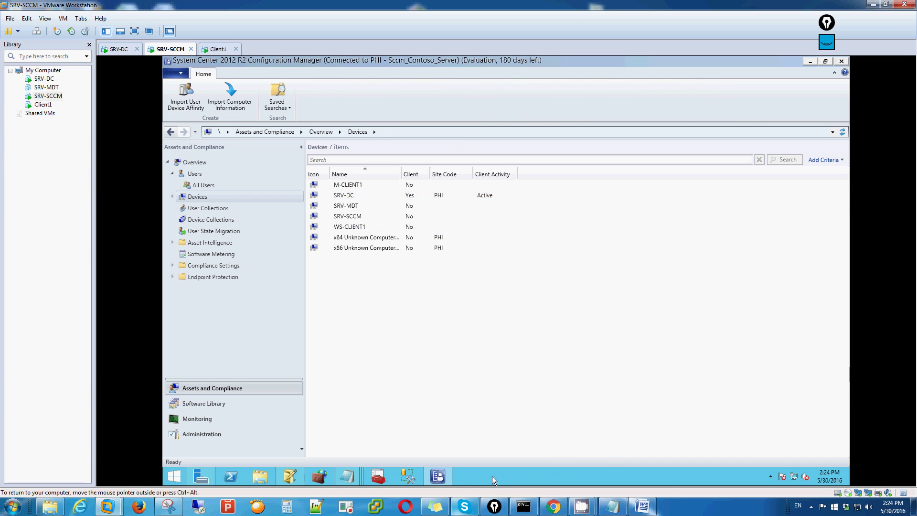
left_click(219, 50)
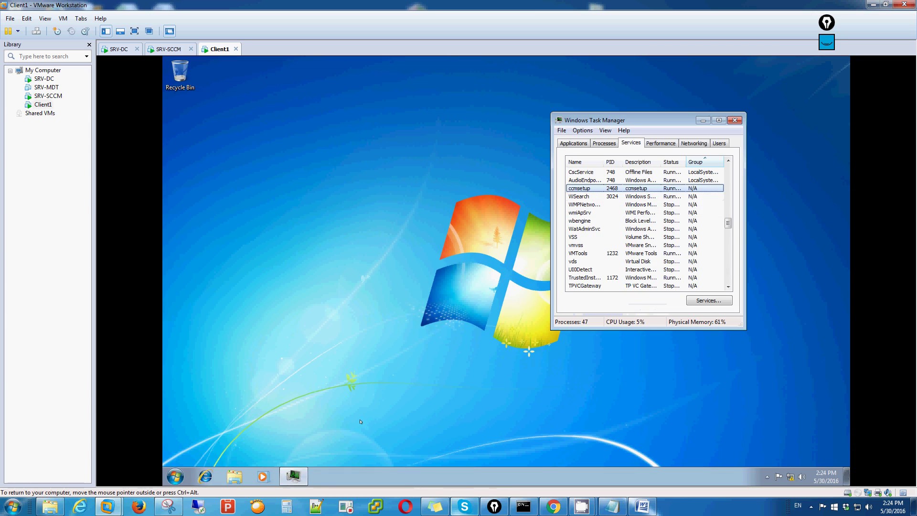
Step: On Client1, open Start > All Programs and expand the Microsoft Silverlight folder
left_click(768, 477)
left_click(175, 476)
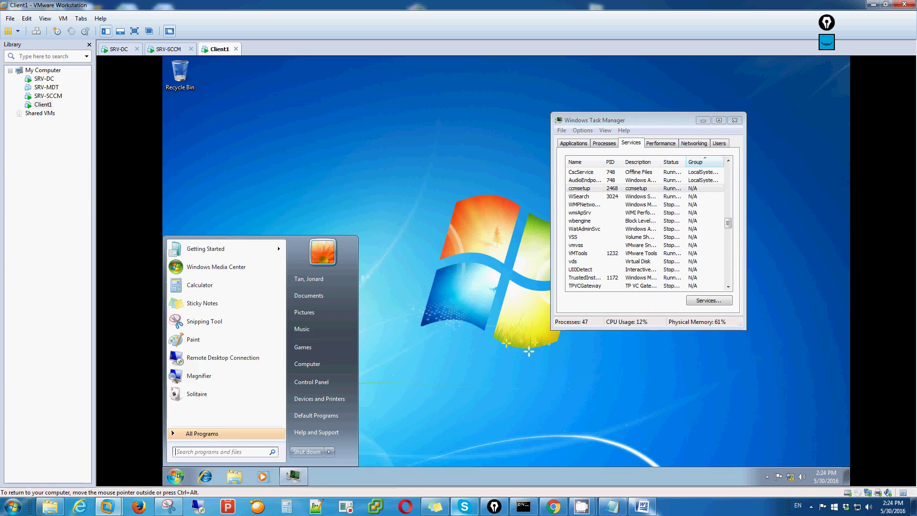
left_click(234, 434)
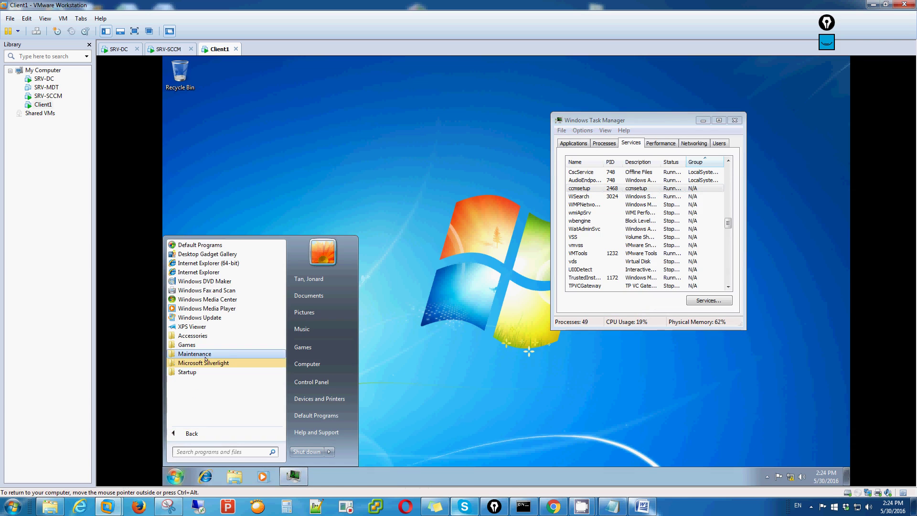
left_click(206, 363)
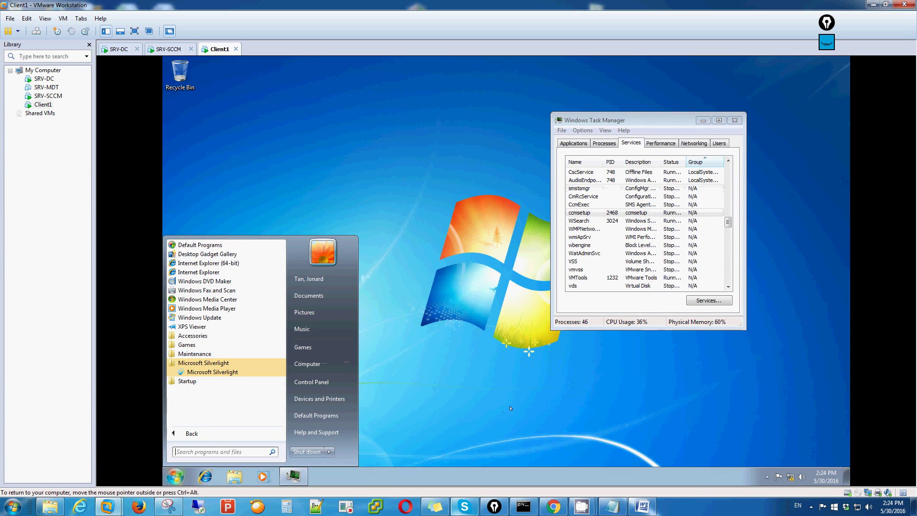
mouse_move(584, 506)
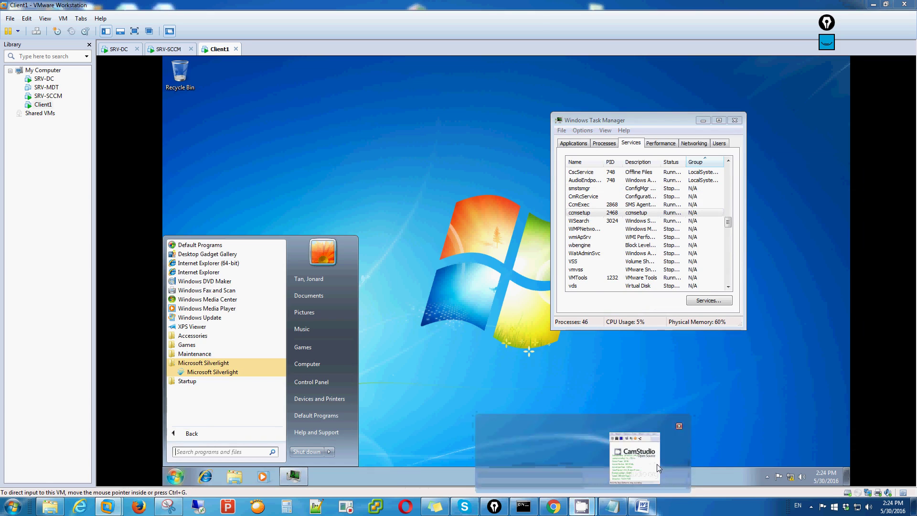
left_click(645, 468)
left_click(728, 191)
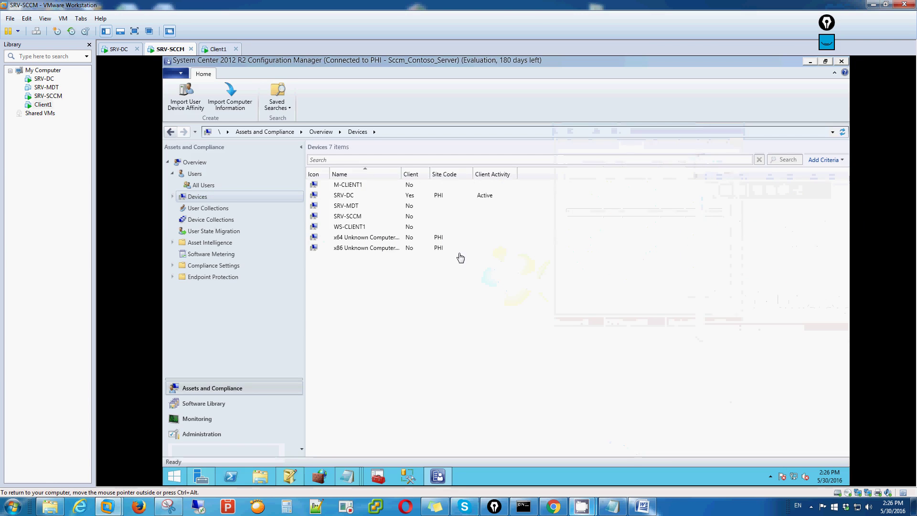
Step: Reload Devices via Device Collections and select WS-CLIENT1, now a PHI client
right_click(449, 282)
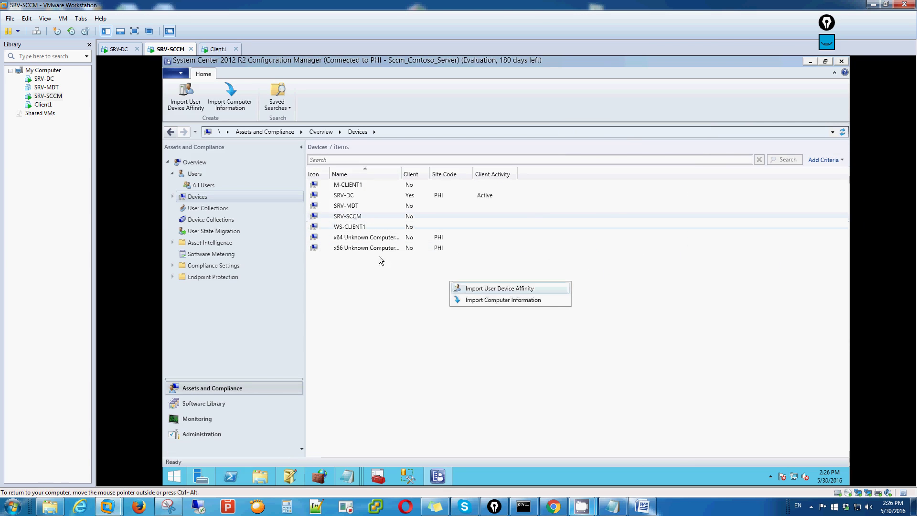
left_click(206, 215)
left_click(205, 216)
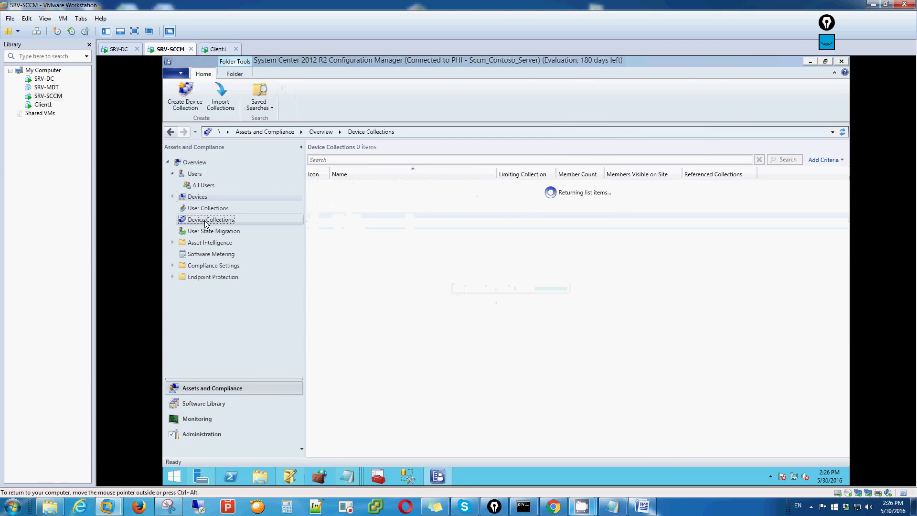
left_click(198, 196)
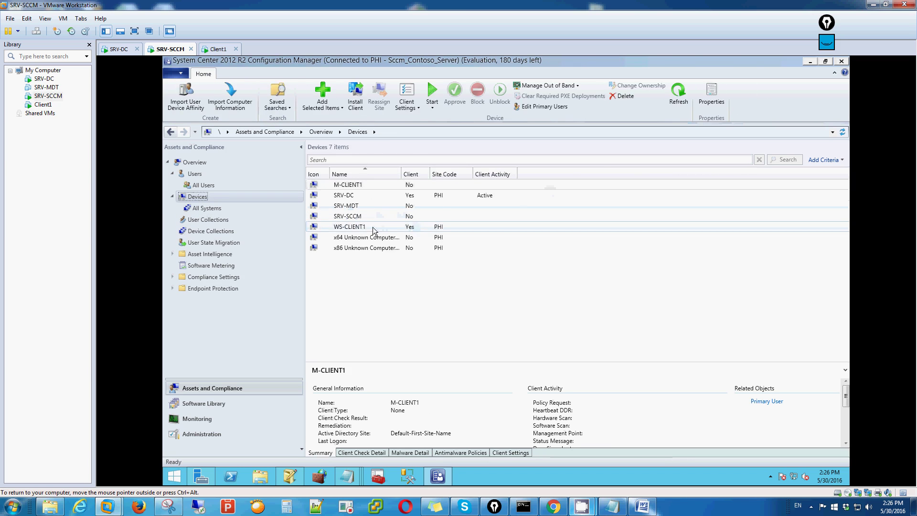
left_click(411, 227)
Step: In Notepad, note that the GPO client install succeeded for domain-joined WS-Client
mouse_move(612, 505)
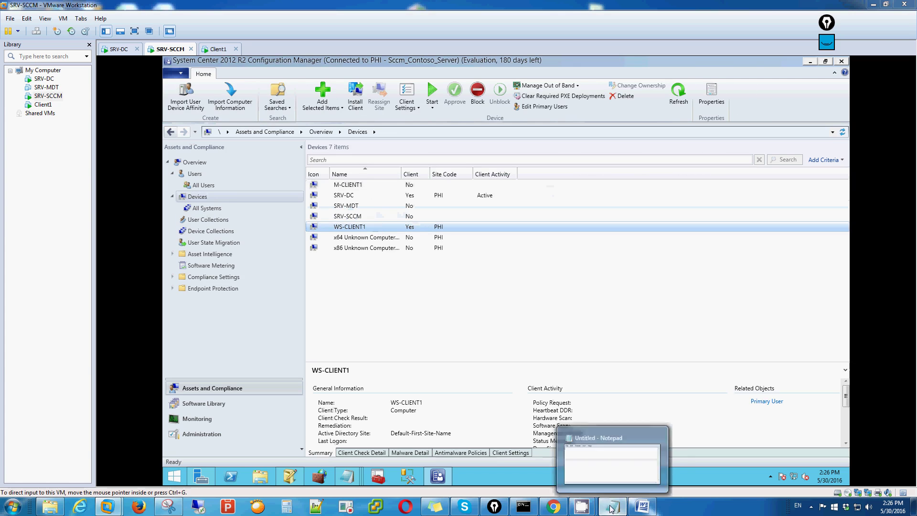
left_click(619, 476)
type("sucess fu")
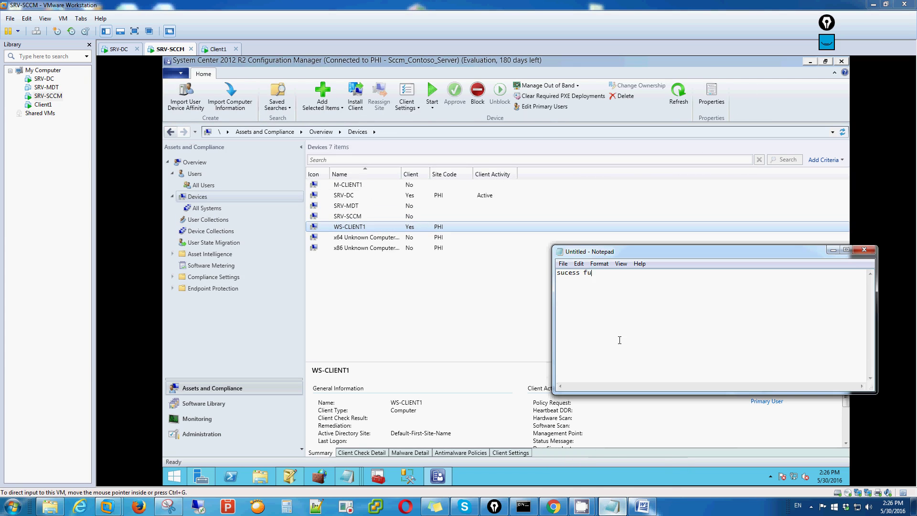
type("ll yung install gpo policy natin sa mga mag jojoin sa domain ")
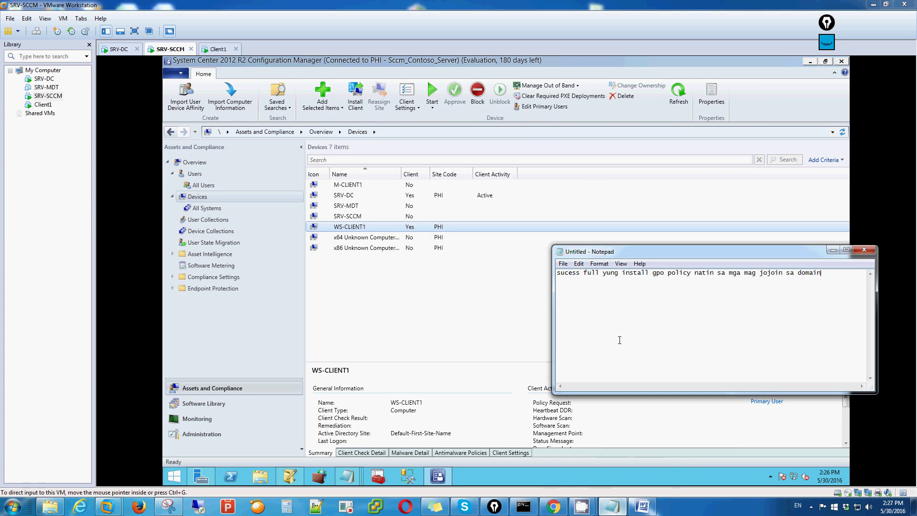
type("natin WS-Client1 is active no")
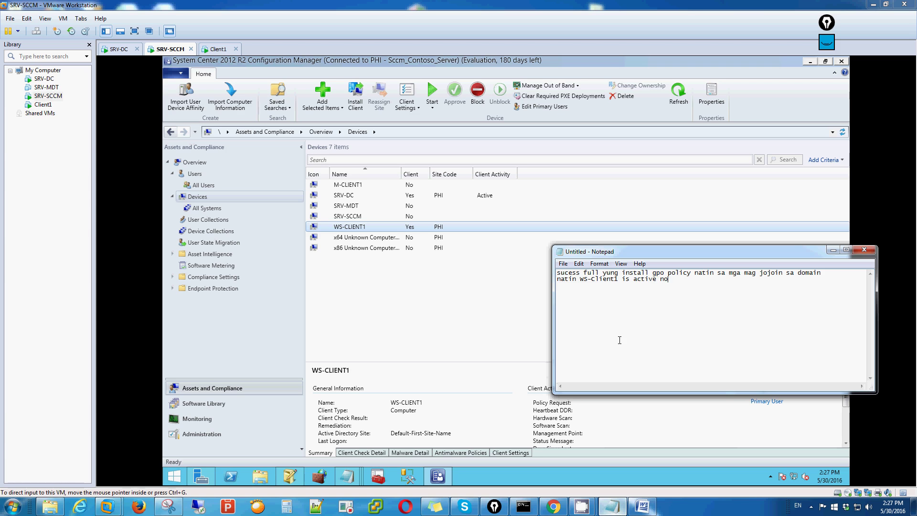
type(" status YES")
Step: Review WS-CLIENT1's actions and details in Devices, then switch to the Client1 machine
left_click(418, 283)
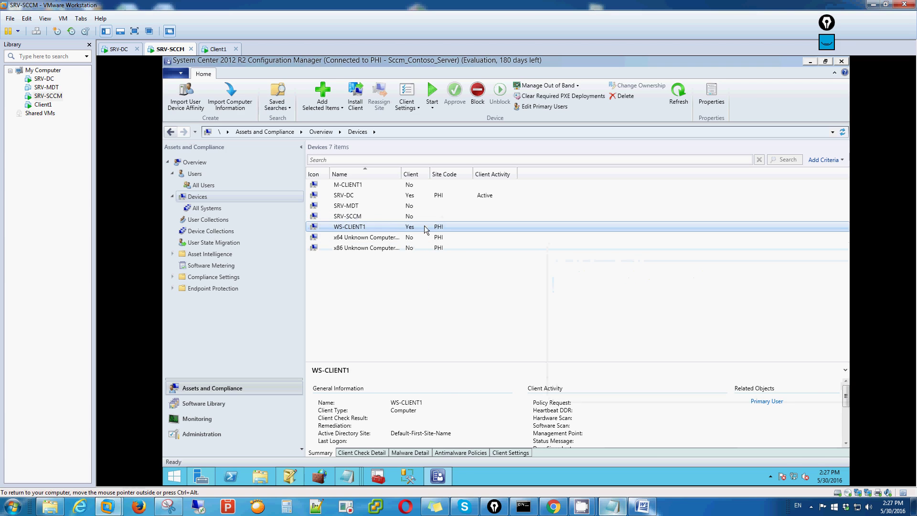
right_click(400, 228)
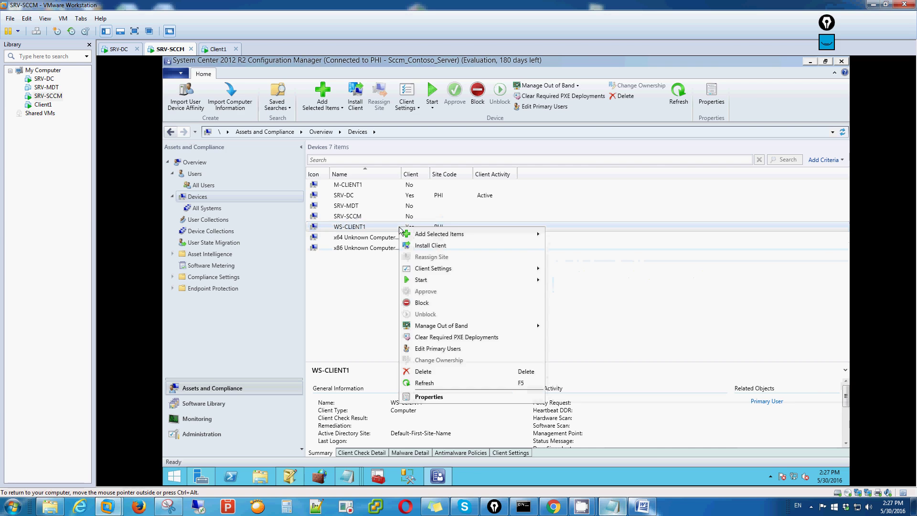
left_click(664, 296)
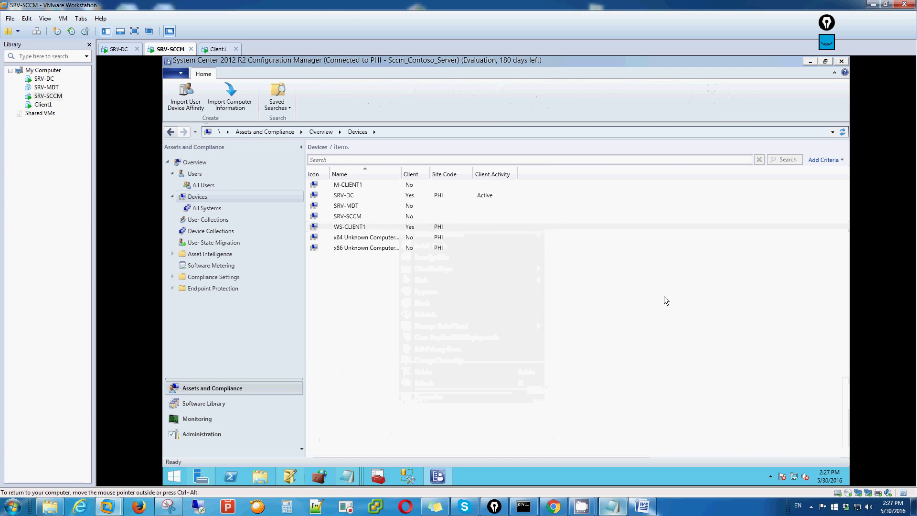
left_click(356, 227)
left_click(359, 217)
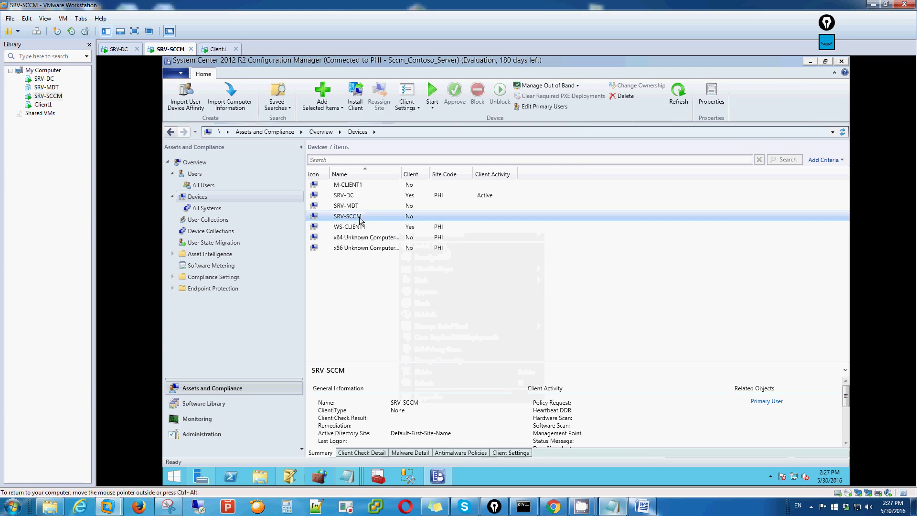
left_click(361, 230)
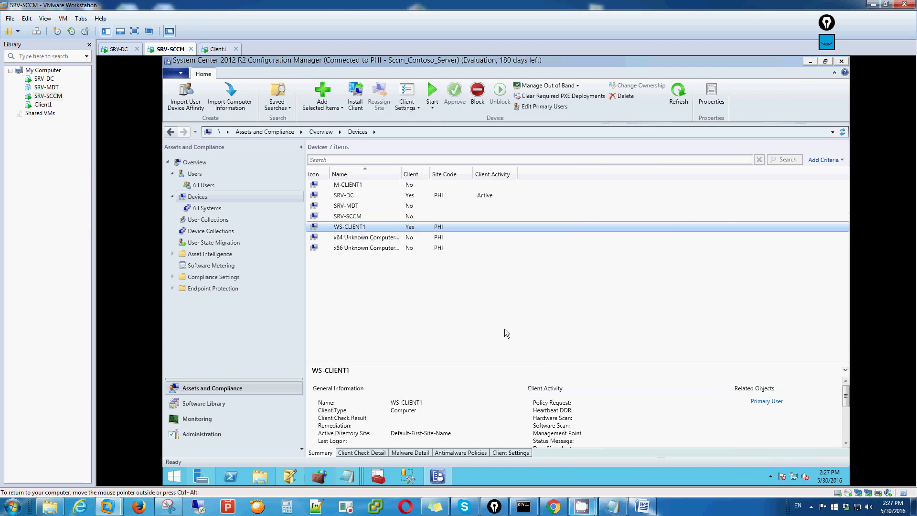
left_click(220, 49)
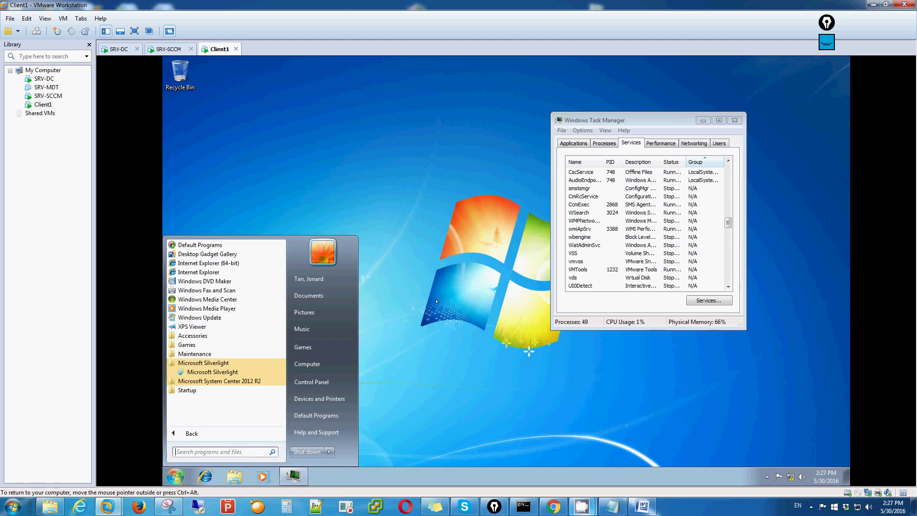
Step: Close Task Manager and launch Software Center from All Programs > Microsoft System Center 2012 R2
left_click(437, 302)
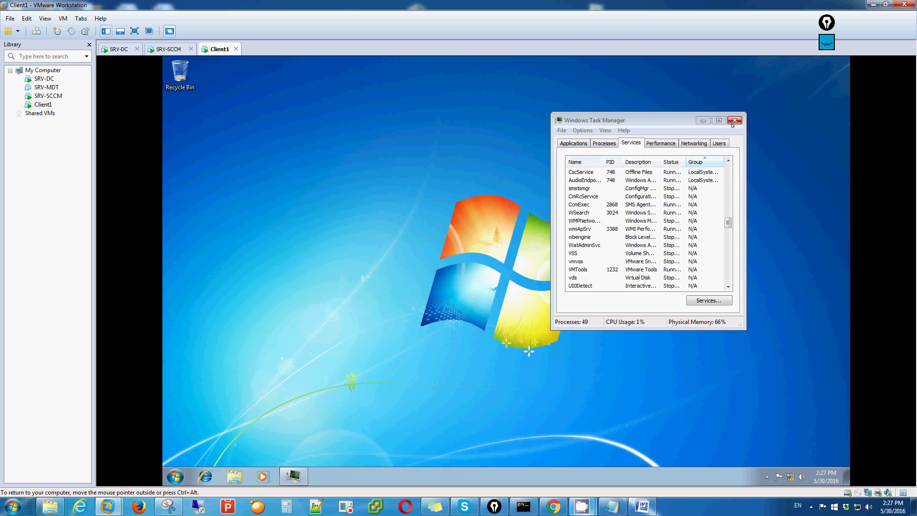
left_click(735, 120)
key("super")
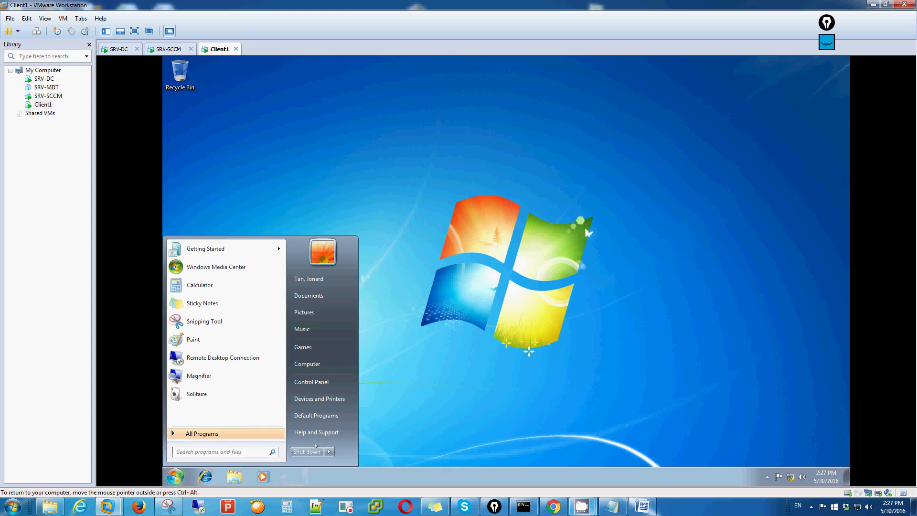
left_click(238, 433)
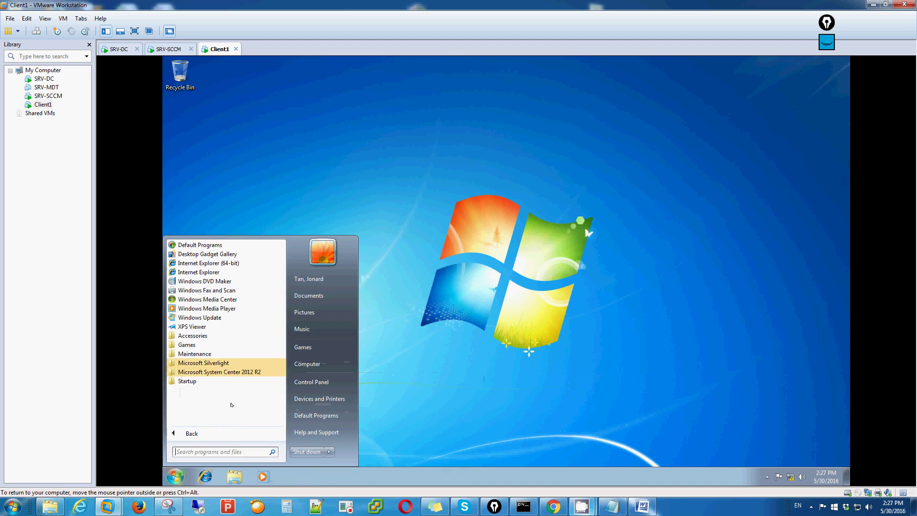
left_click(224, 372)
left_click(222, 390)
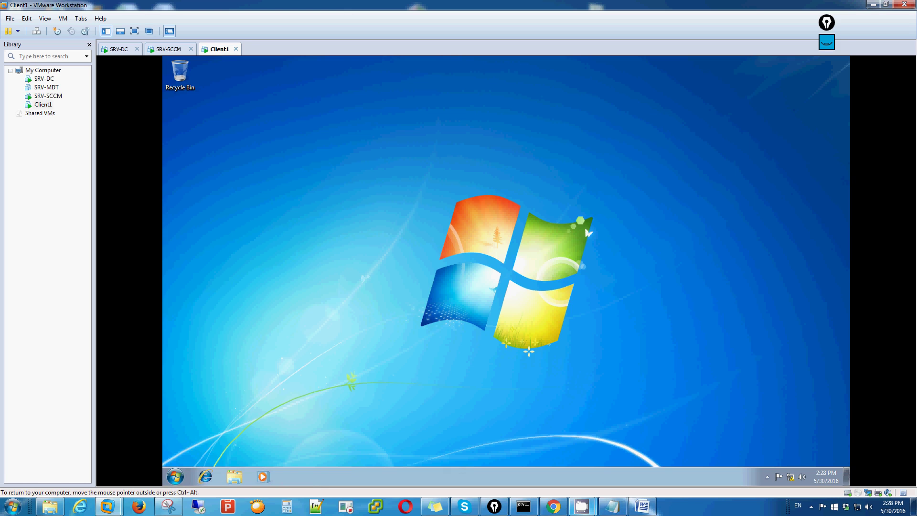
Step: Review the Windows Firewall page on Client1, then close it
left_click(175, 476)
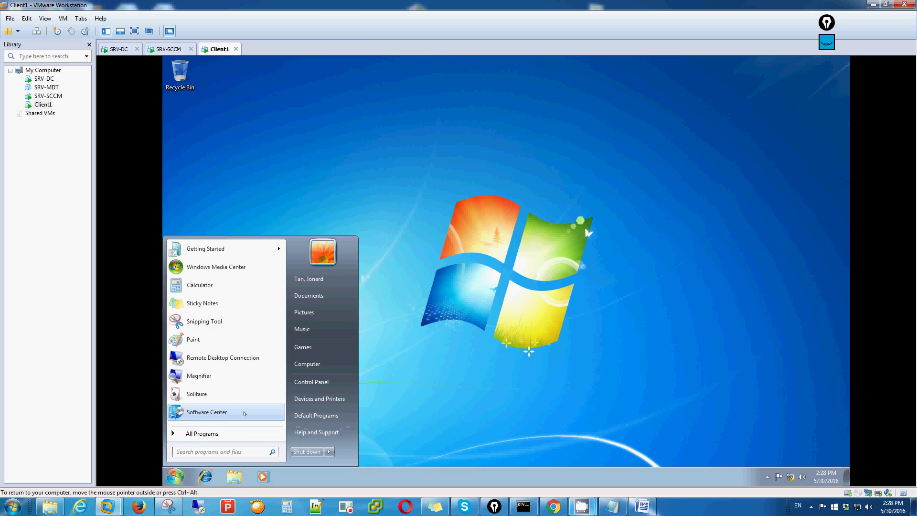
left_click(742, 415)
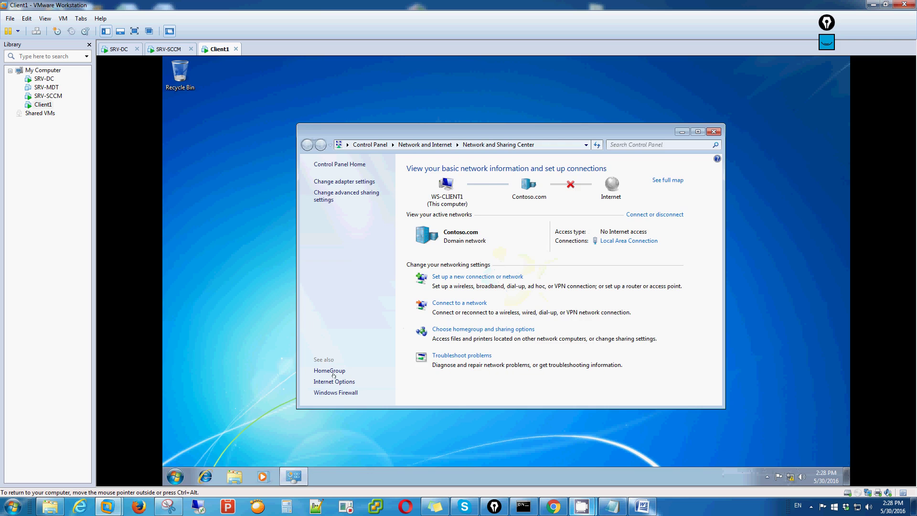
left_click(330, 393)
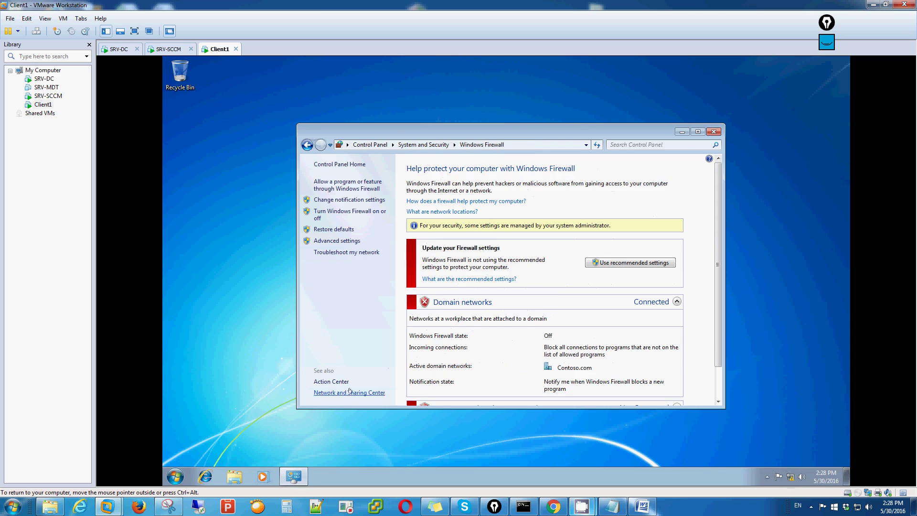
scroll(707, 242, "down", 1)
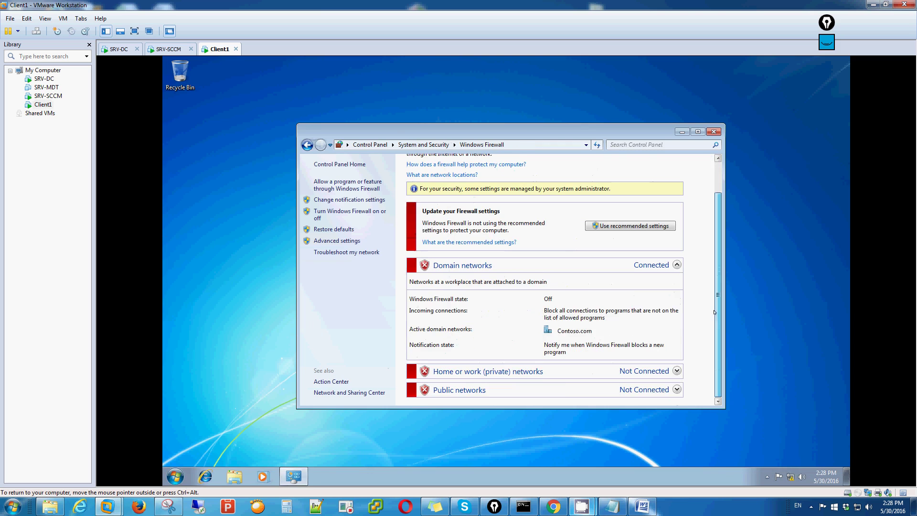
scroll(703, 244, "up", 1)
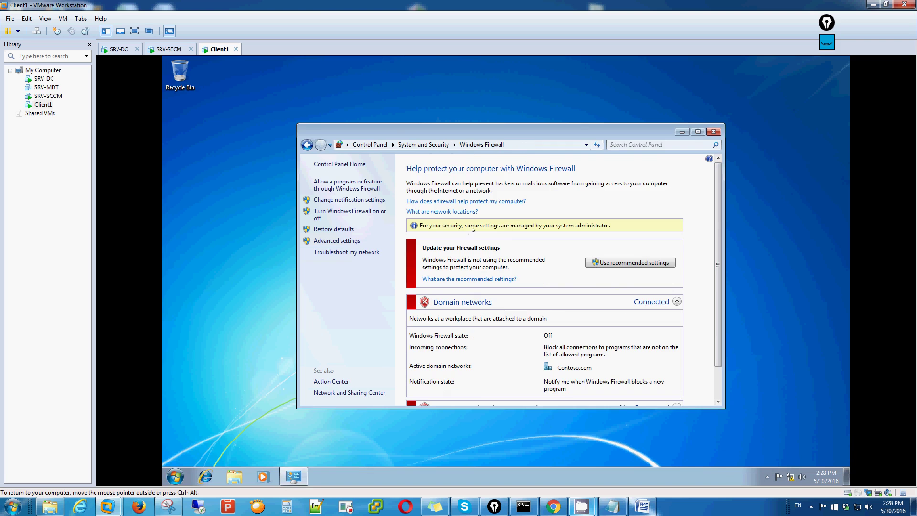
left_click(713, 132)
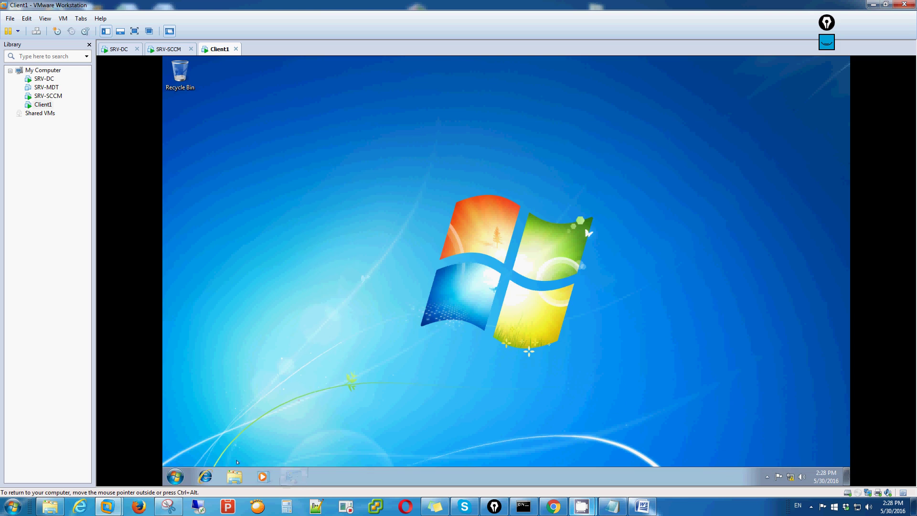
Step: Launch Software Center from the Client1 Start menu
left_click(174, 476)
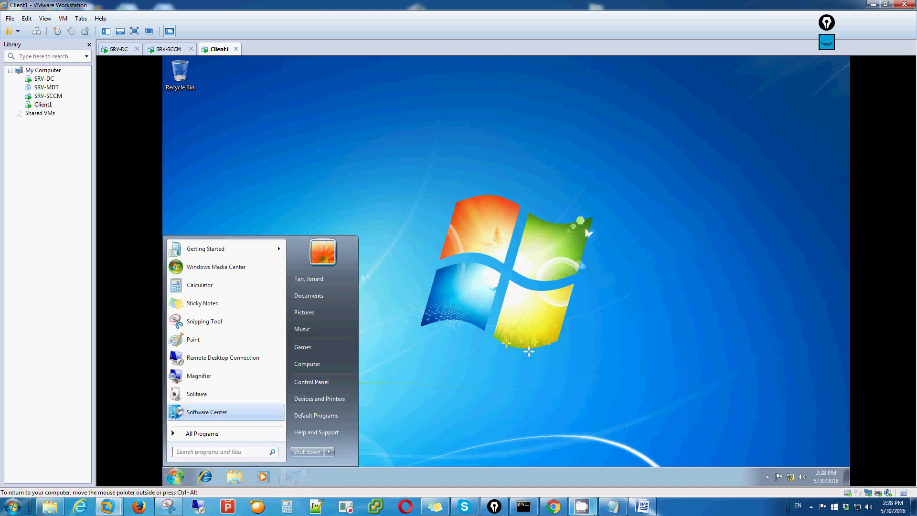
left_click(219, 411)
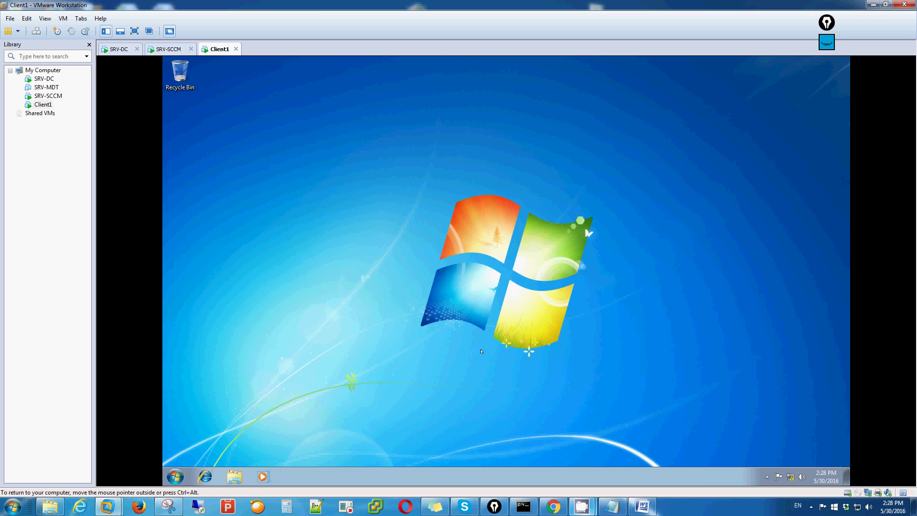
key("super")
key("super")
Step: Cycle through Software Center tabs, ending on Options showing business hours 5:00 AM–10:00 PM, Monday–Friday
mouse_move(582, 506)
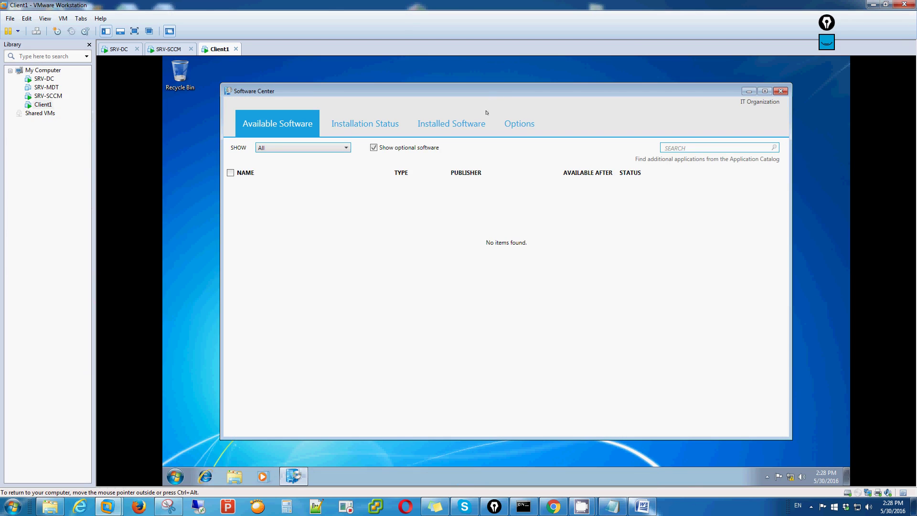
left_click(379, 123)
left_click(451, 124)
left_click(519, 124)
left_click(460, 127)
left_click(366, 125)
left_click(261, 129)
left_click(340, 125)
left_click(451, 124)
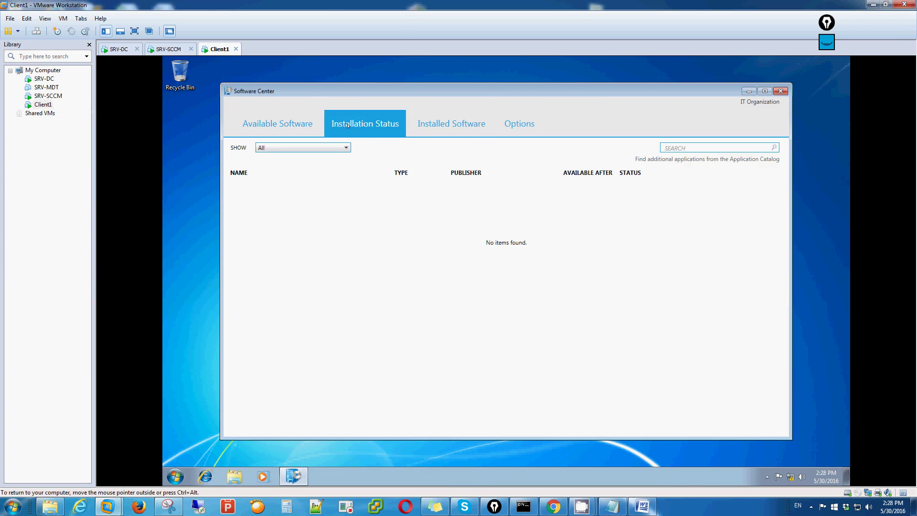
left_click(519, 124)
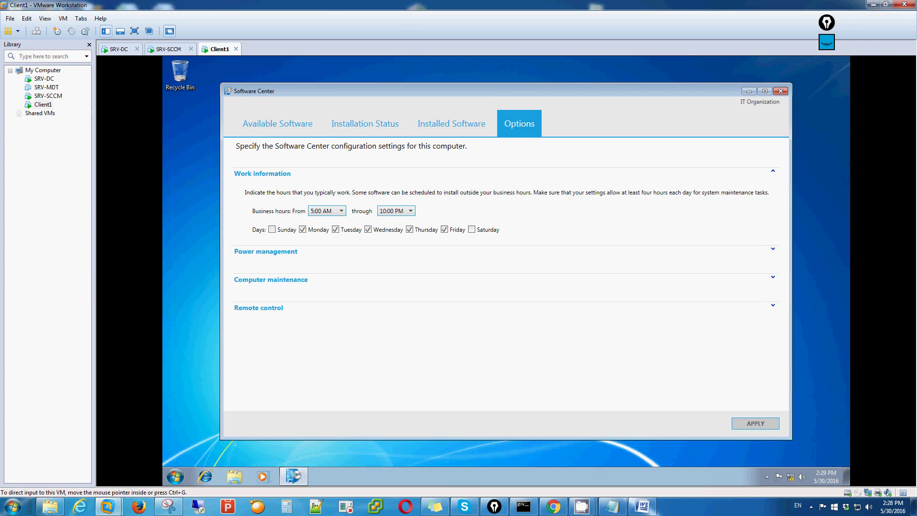
Step: Show the Notepad note confirming the GPO install and active WS-Client1, then bring CamStudio forward
left_click(614, 508)
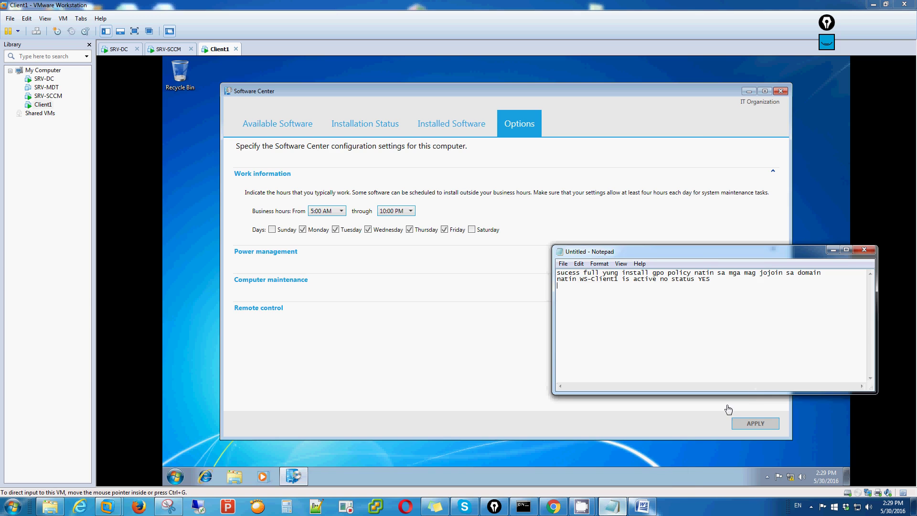
left_click(678, 463)
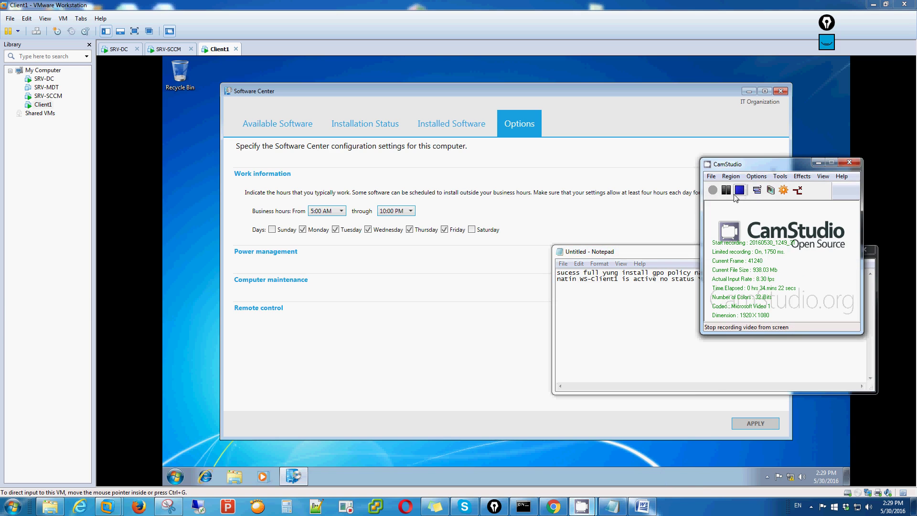